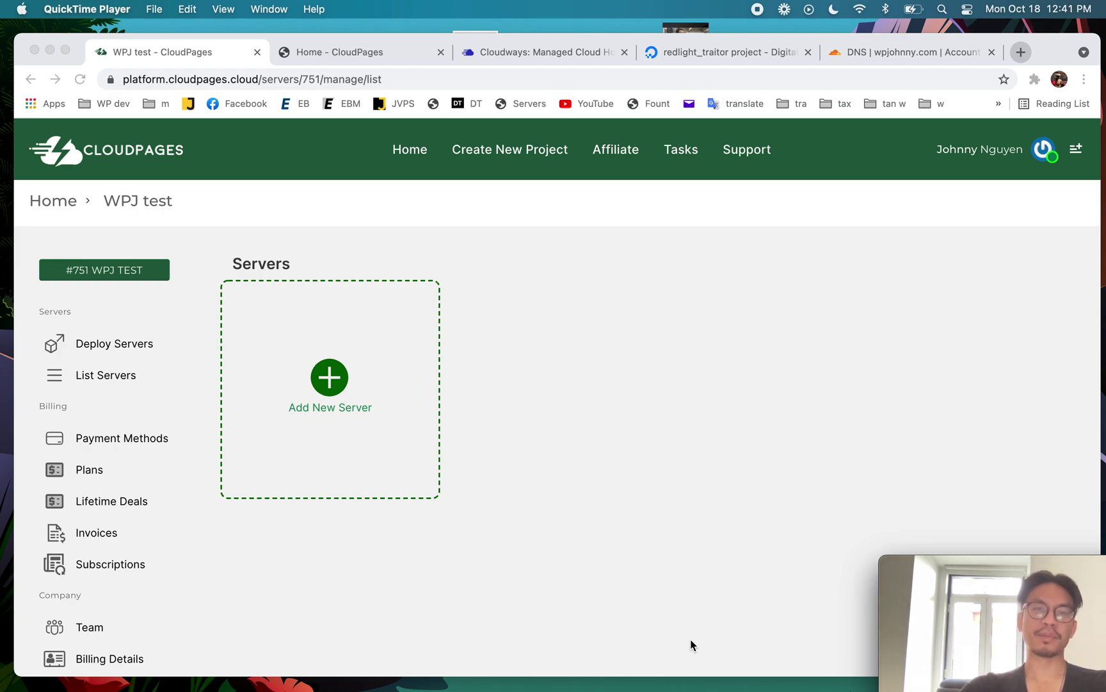
Deploy a new server DOcloudpagestest at 159.223.30.120 and select its SSH login command
left_click(333, 379)
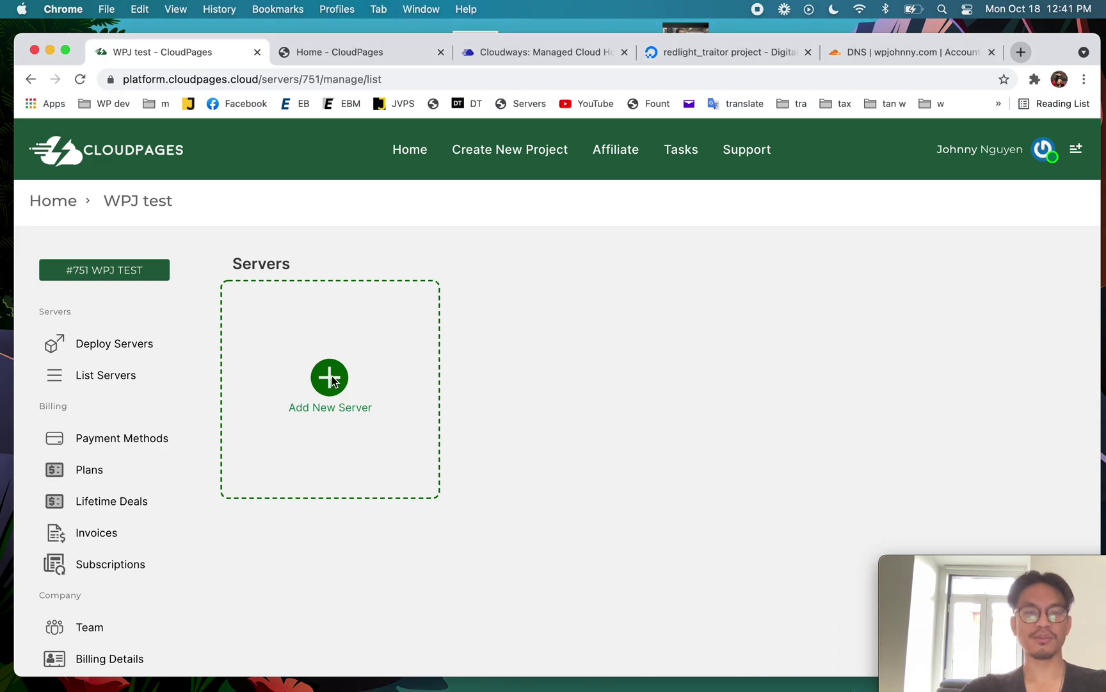
left_click(314, 382)
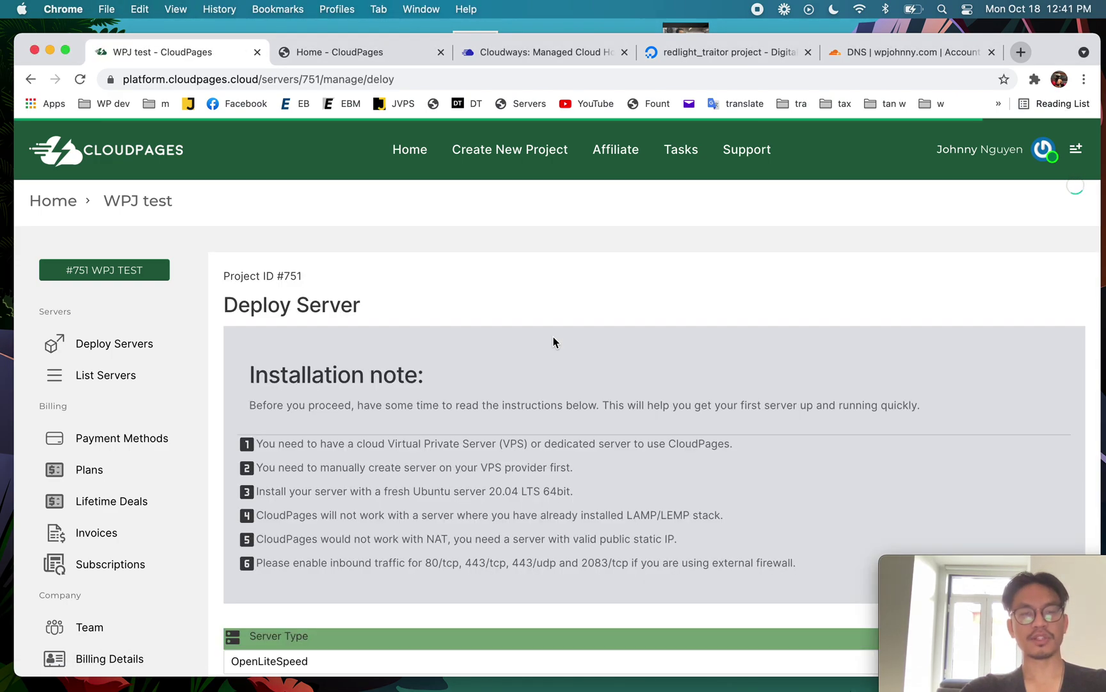
scroll(554, 342, "down", 5)
left_click(379, 536)
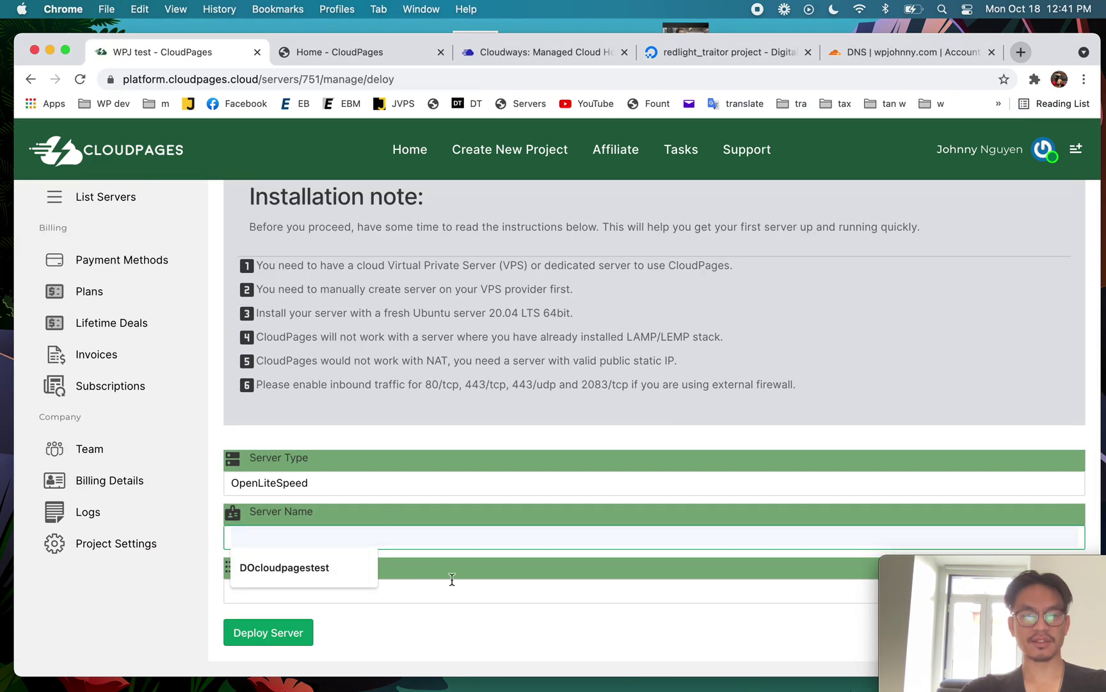
left_click(456, 585)
type("159.223.30.120")
left_click(442, 538)
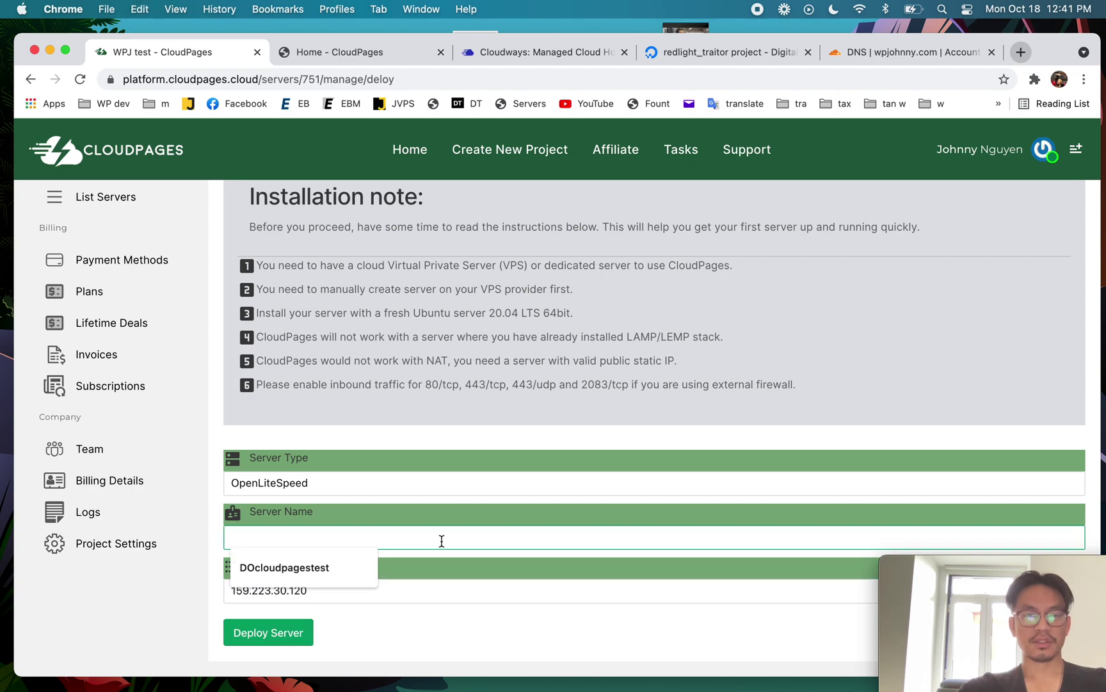
left_click(301, 567)
left_click(260, 637)
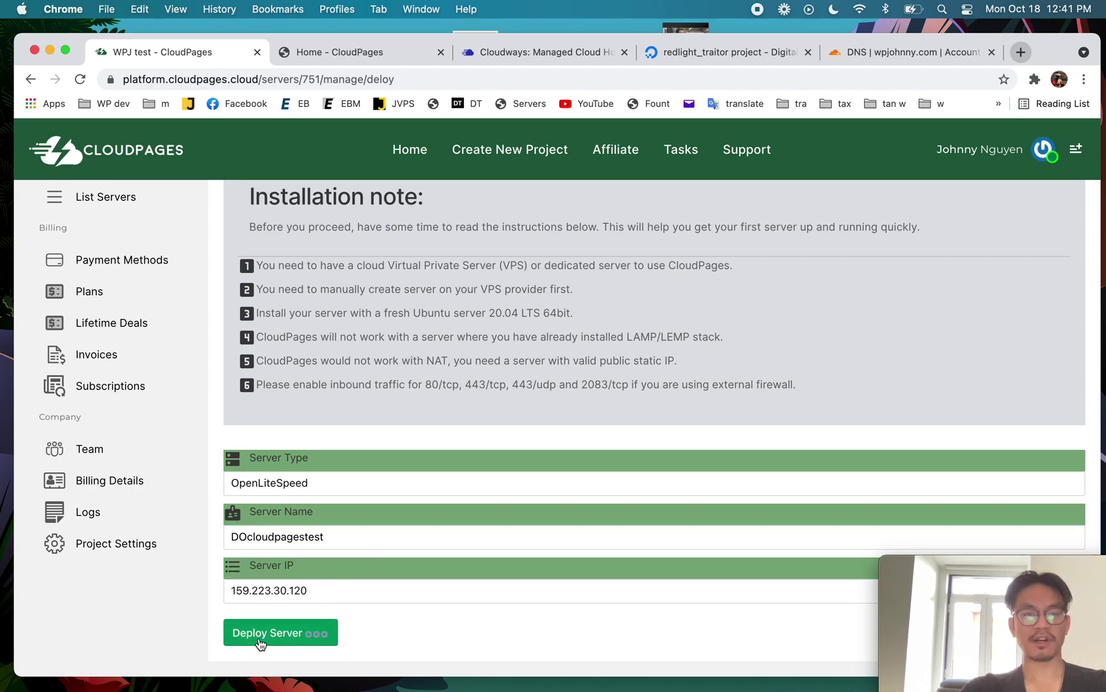
scroll(544, 338, "down", 4)
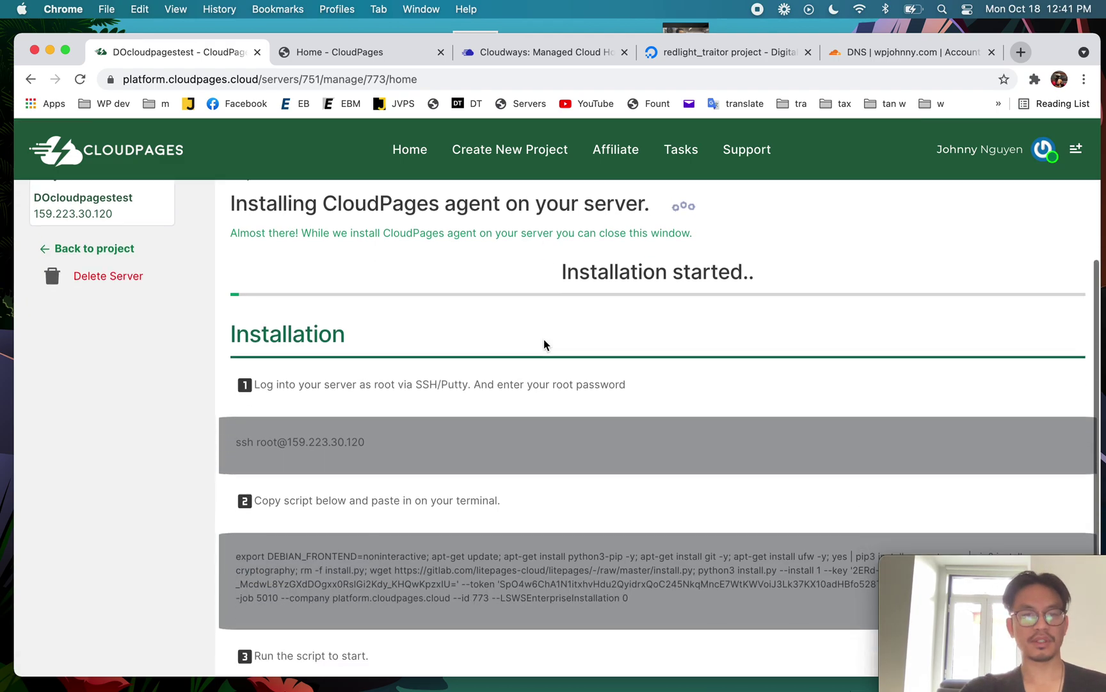
left_click_drag(397, 406, 226, 403)
key("super+c")
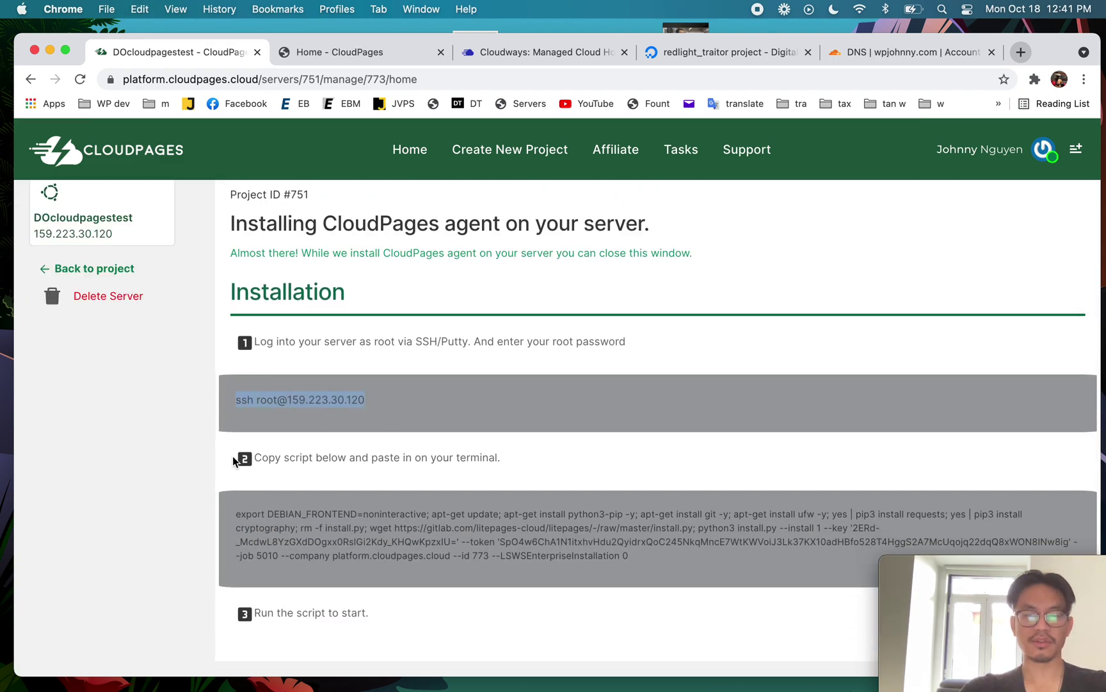
Log into the new server as root over SSH in Terminal, accepting the host key
left_click(620, 660)
key("super+v")
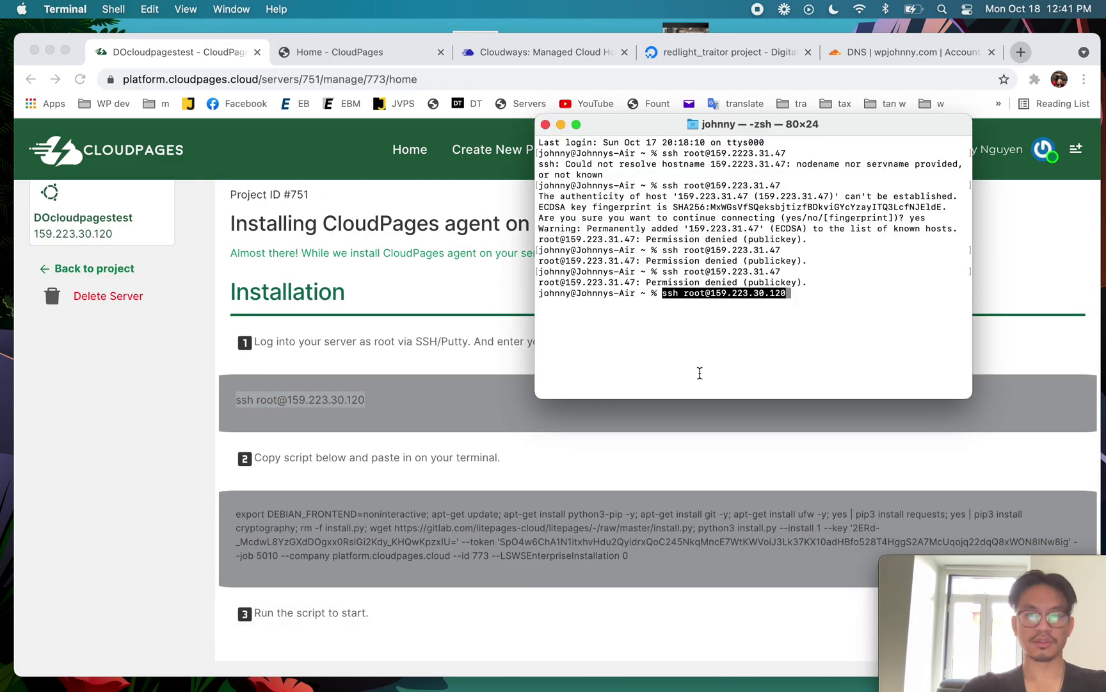
key("Return")
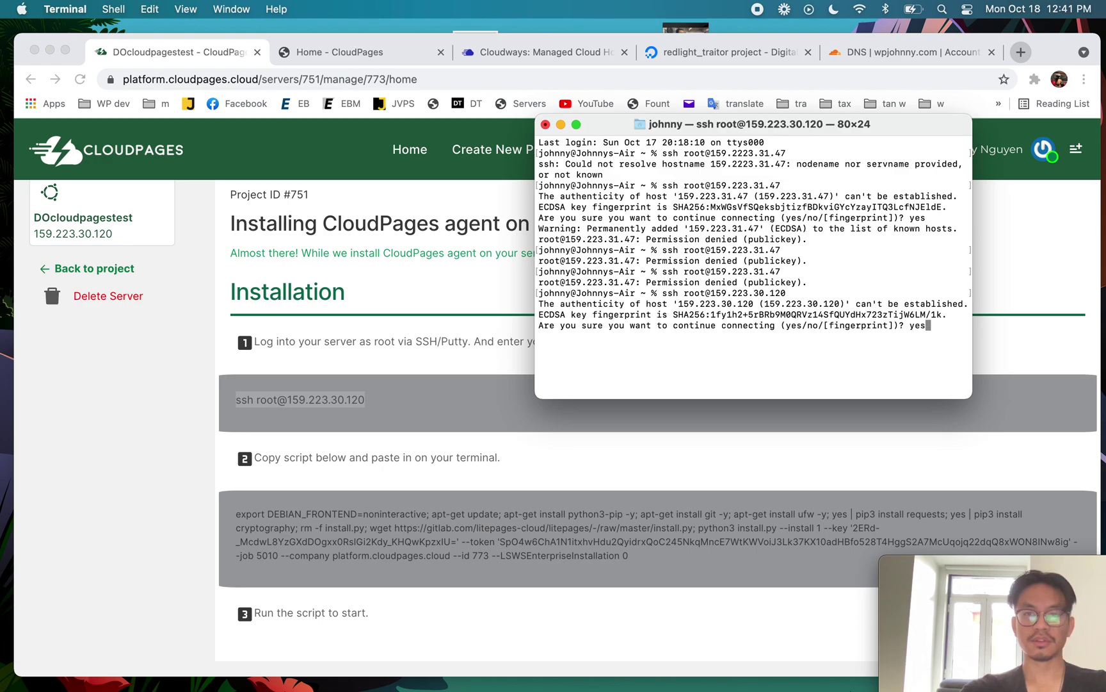
type("yes")
key("Return")
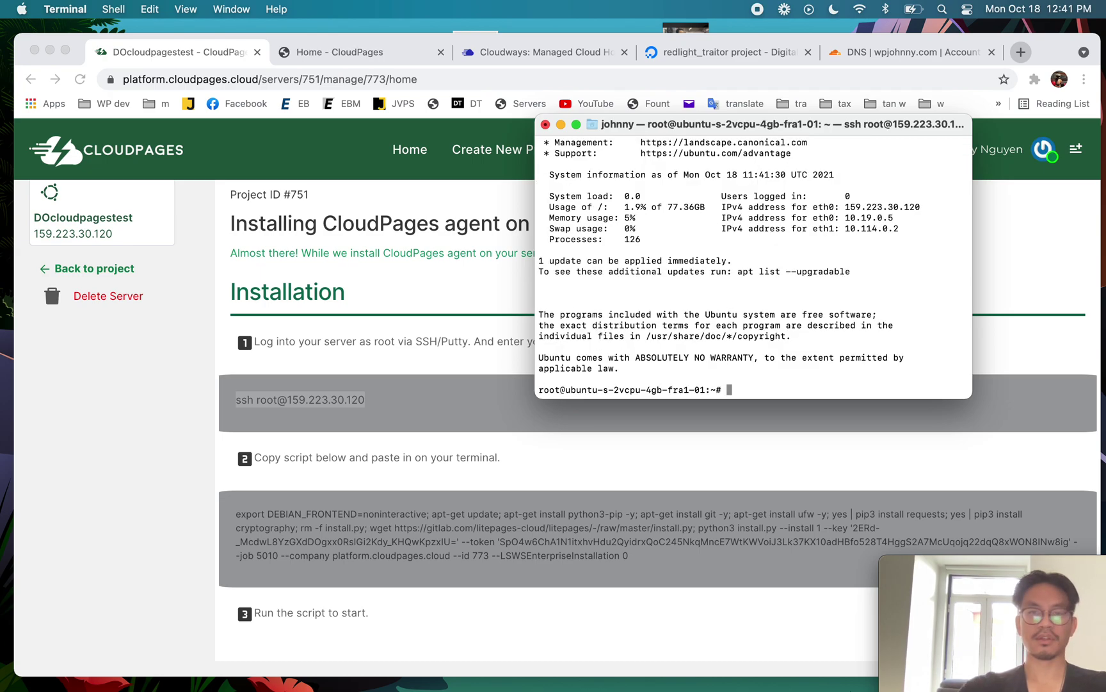
Copy the CloudPages install script from the browser and run it in the root session
key("super+Tab")
left_click_drag(237, 513, 659, 558)
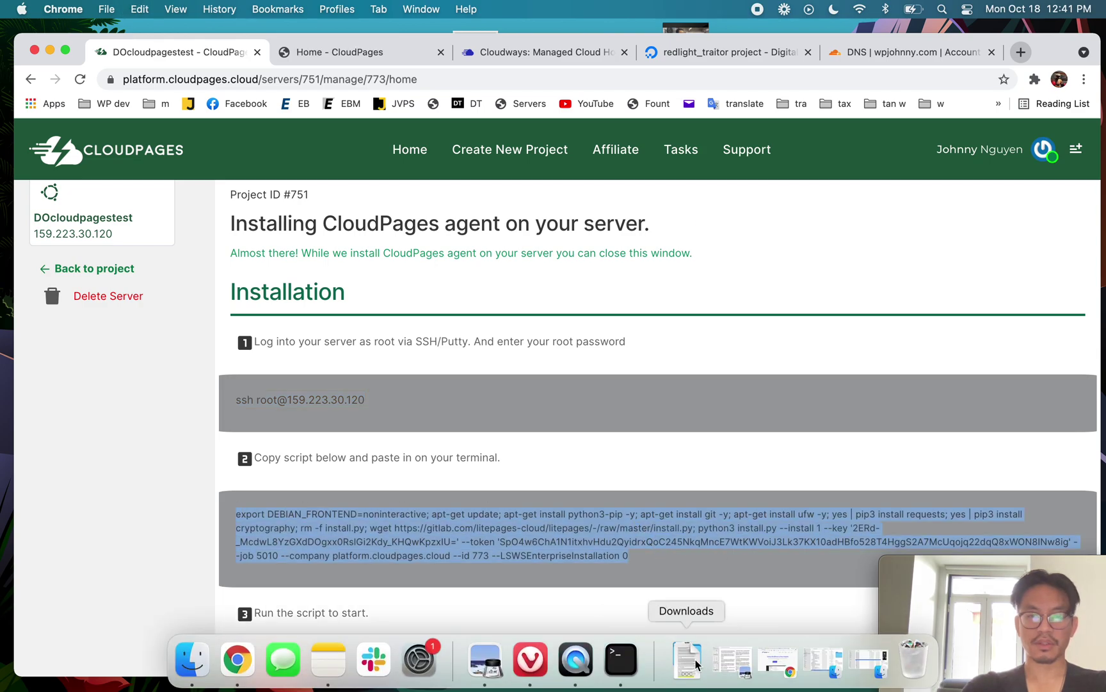
left_click(619, 659)
key("super+v")
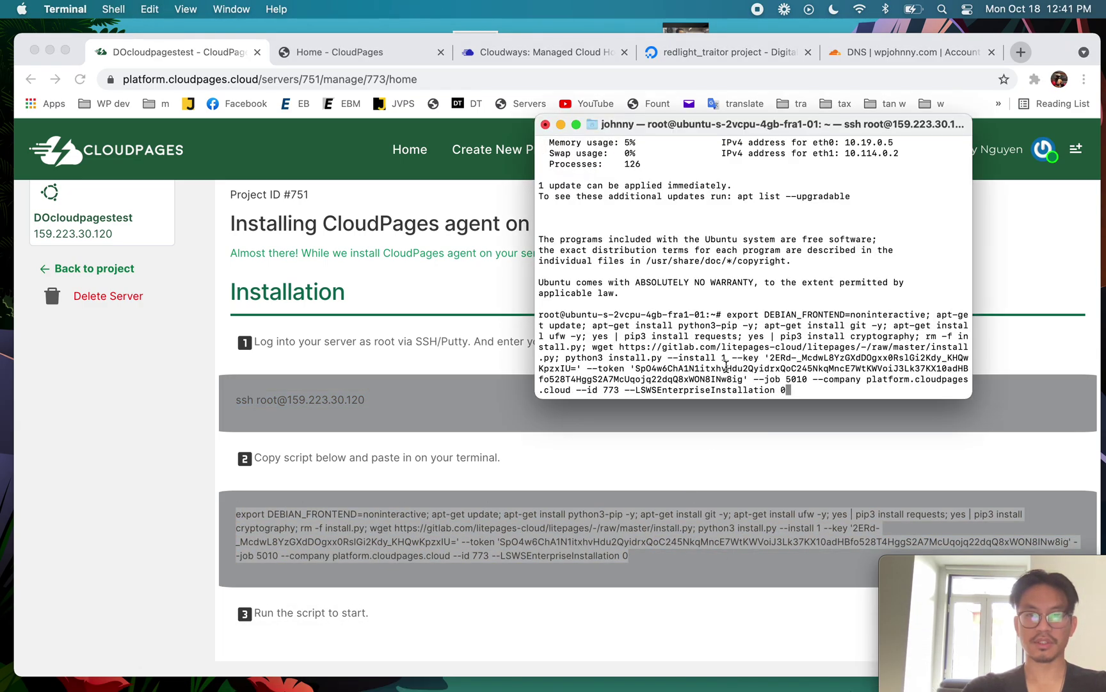
key("Return")
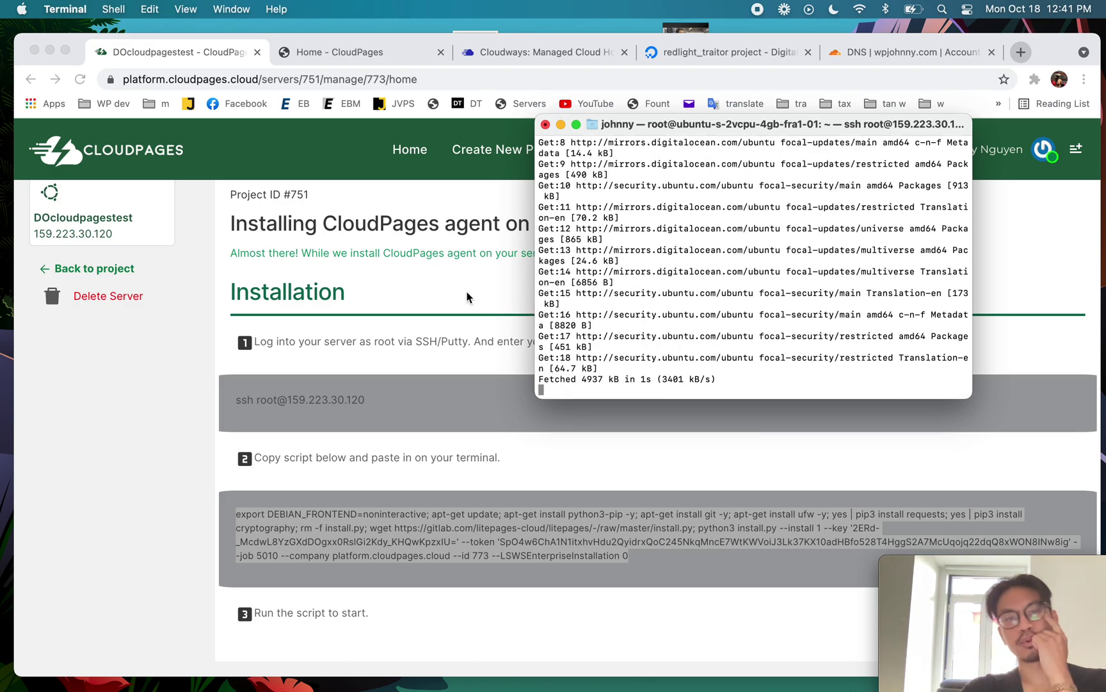
left_click(468, 297)
Switch back and forth between the CloudPages and Cloudways homepage tabs
left_click(368, 48)
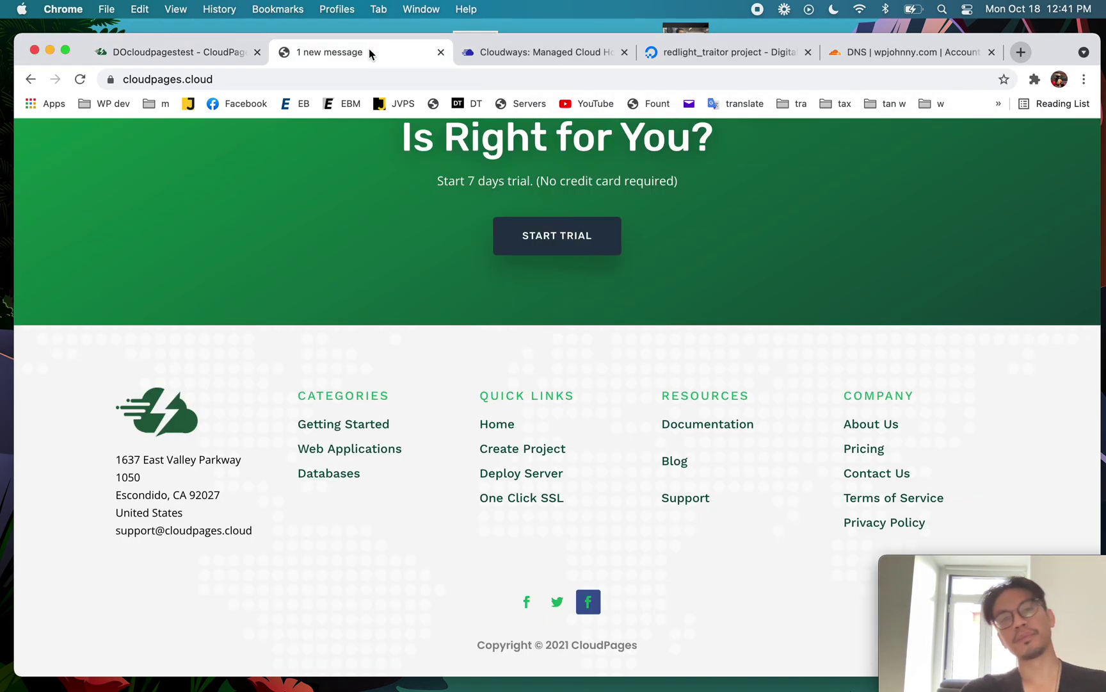
scroll(332, 314, "up", 20)
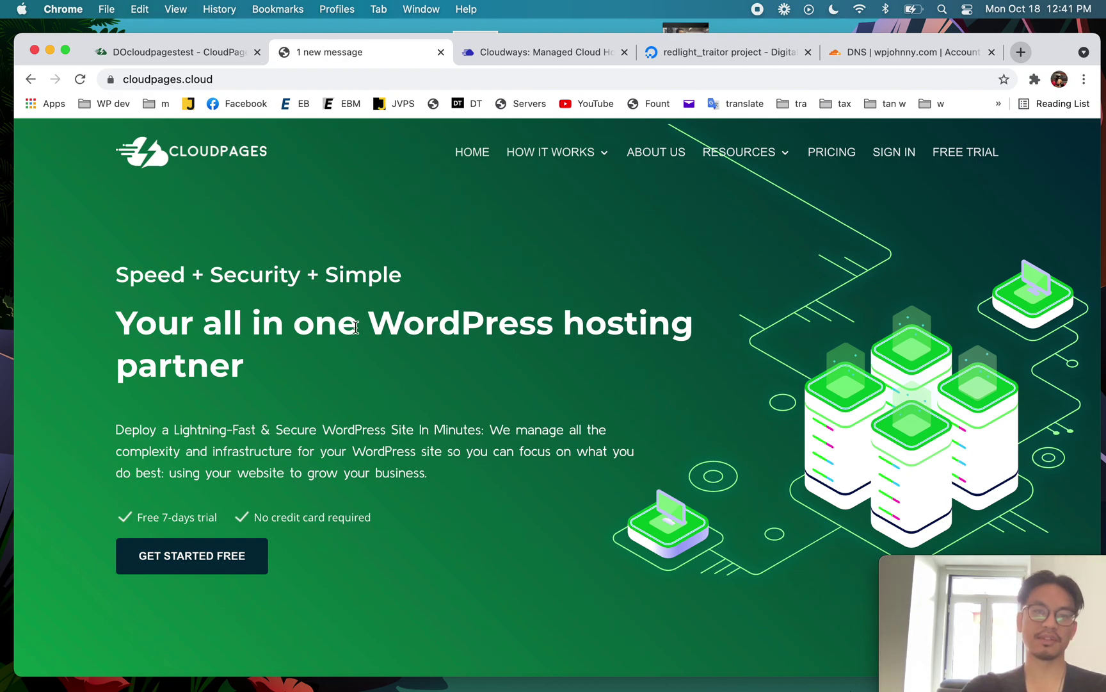
left_click(559, 58)
scroll(446, 353, "up", 15)
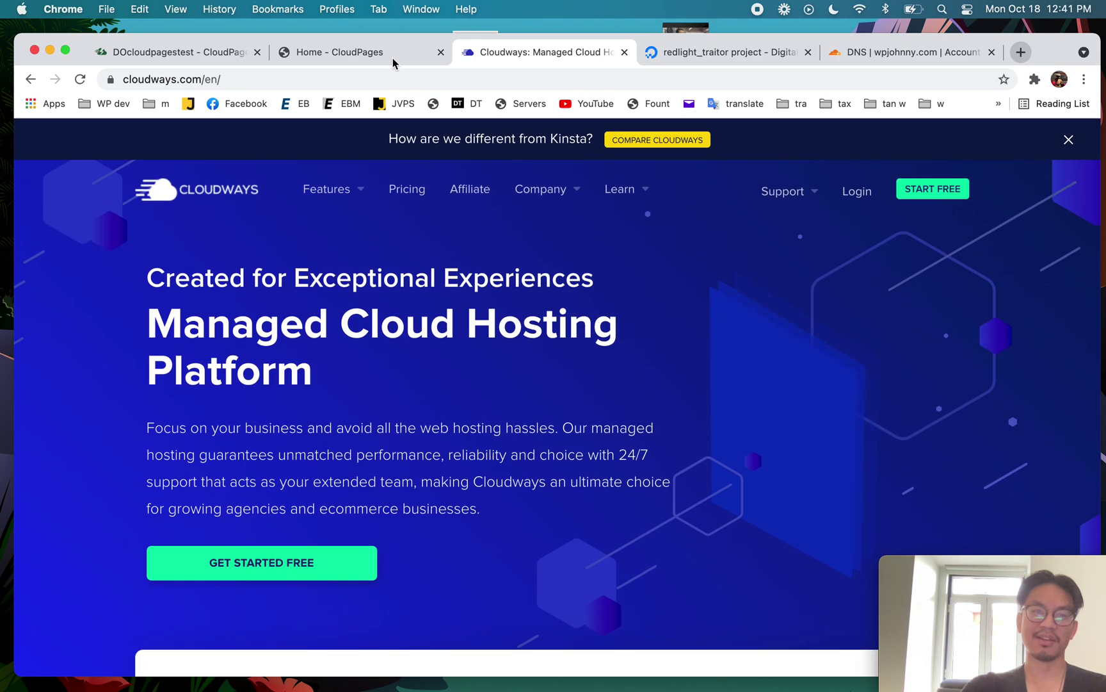
left_click(397, 53)
left_click(503, 52)
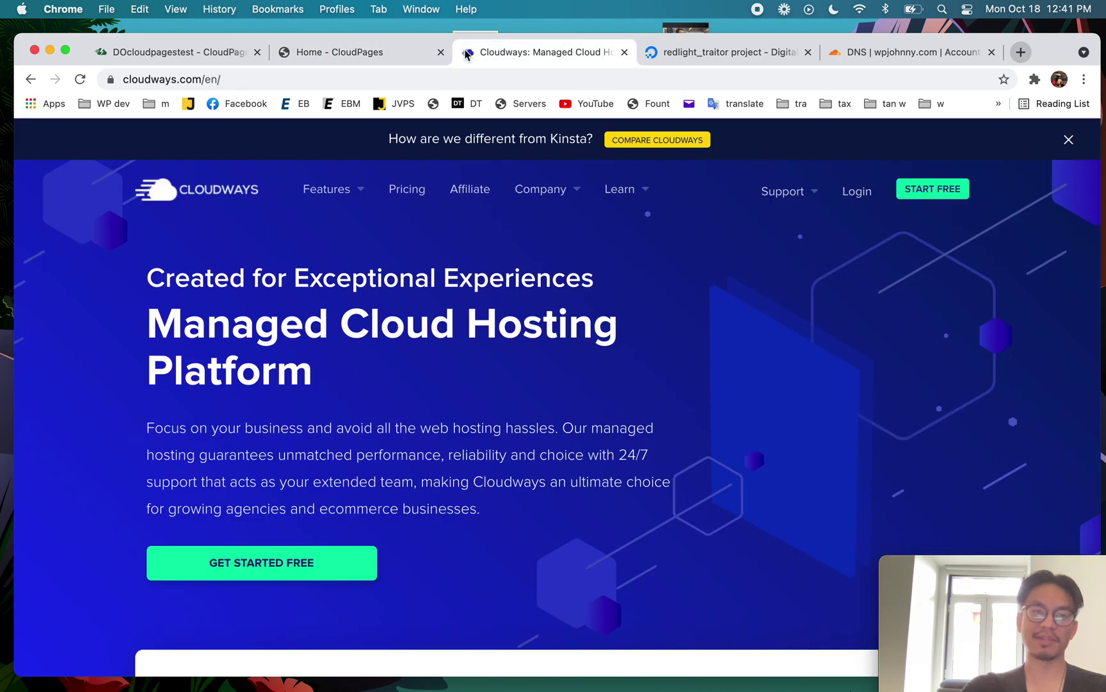
left_click(396, 52)
left_click(524, 55)
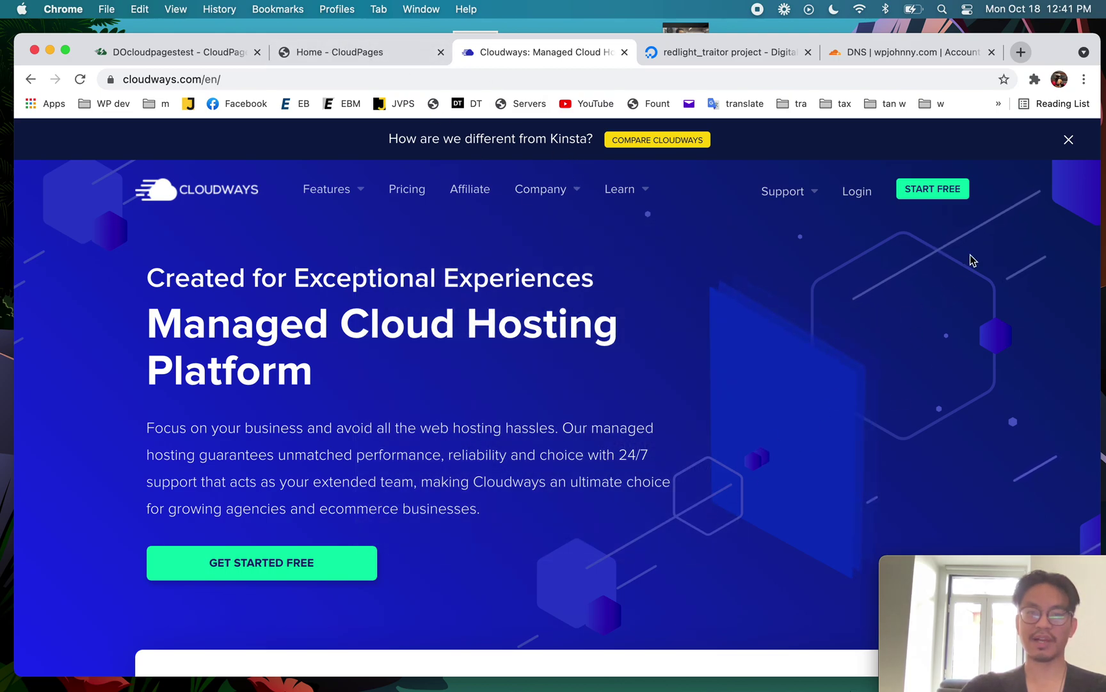
Scroll through the CloudPages and Cloudways homepages to compare their content
left_click(410, 52)
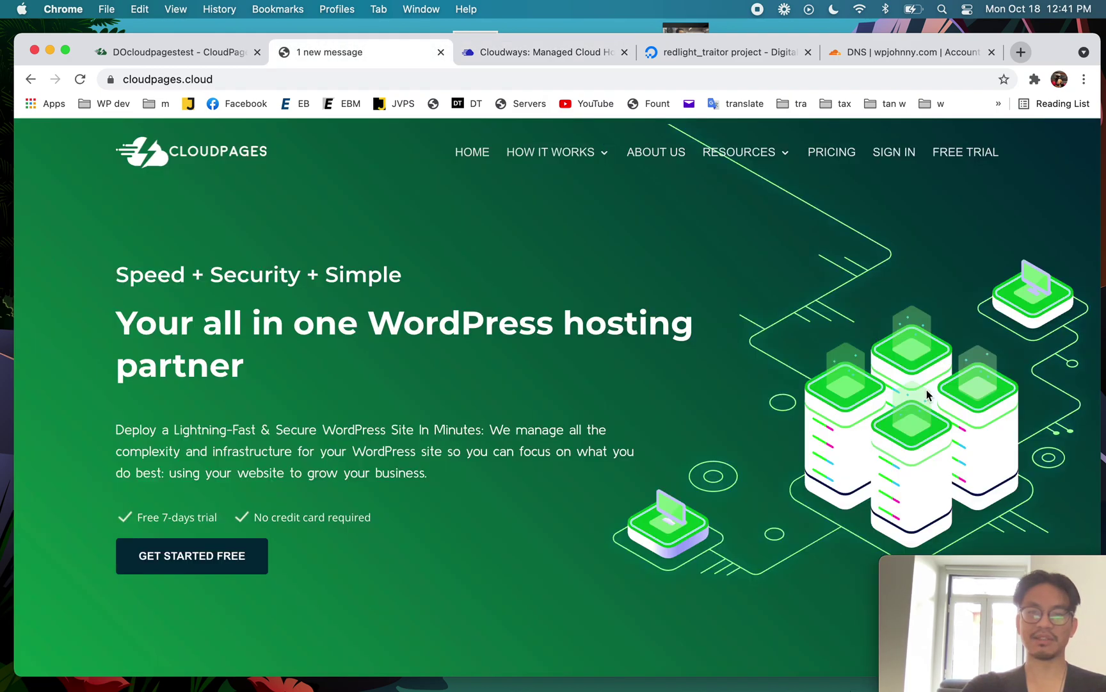
scroll(484, 509, "down", 15)
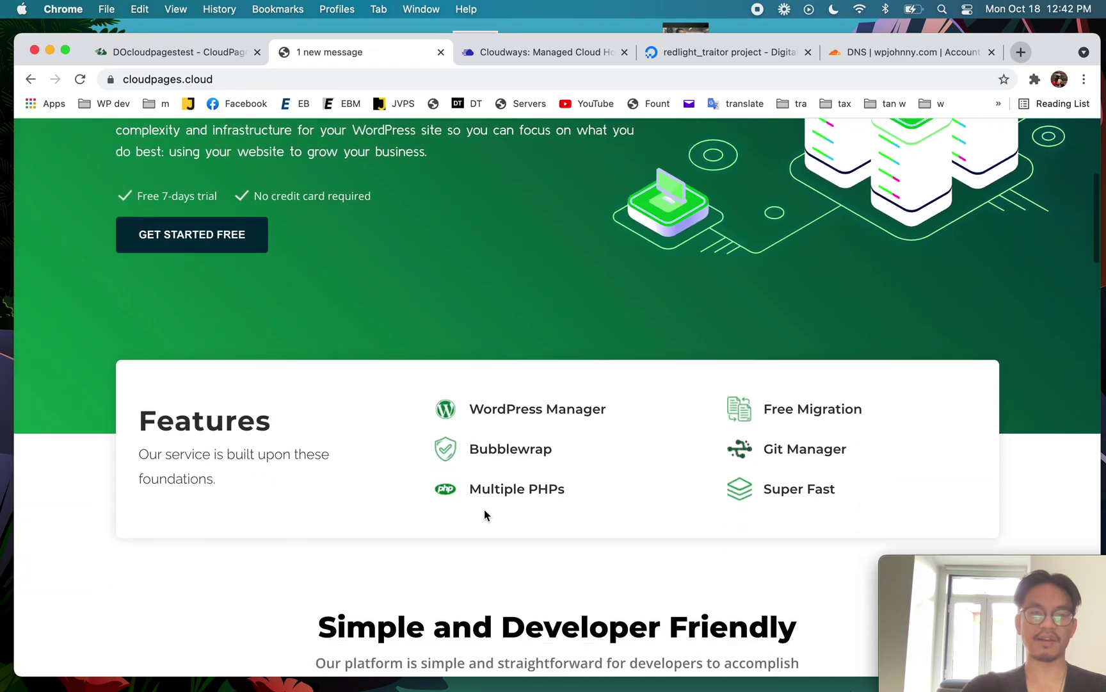
scroll(484, 512, "down", 20)
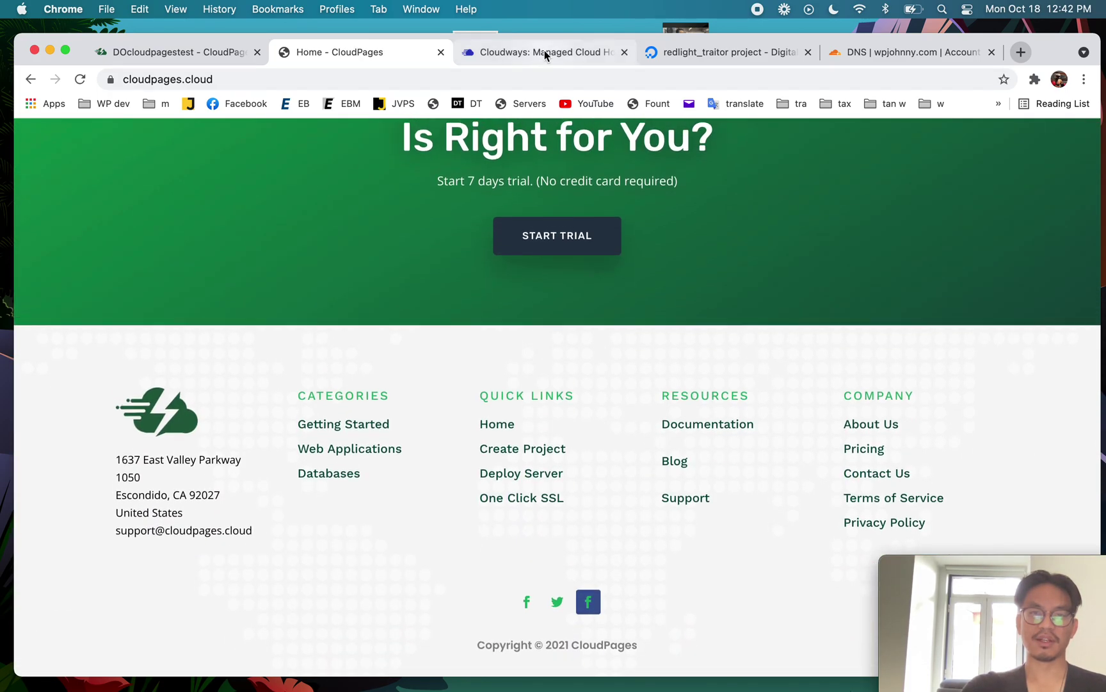
left_click(545, 52)
scroll(516, 318, "down", 20)
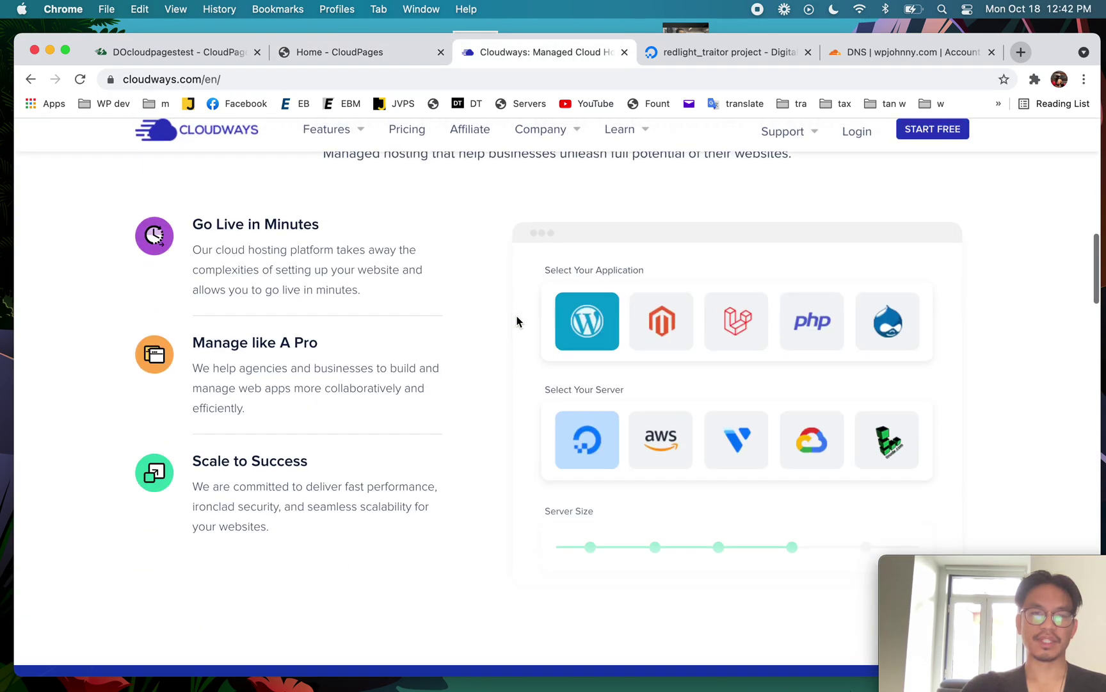
scroll(517, 318, "down", 15)
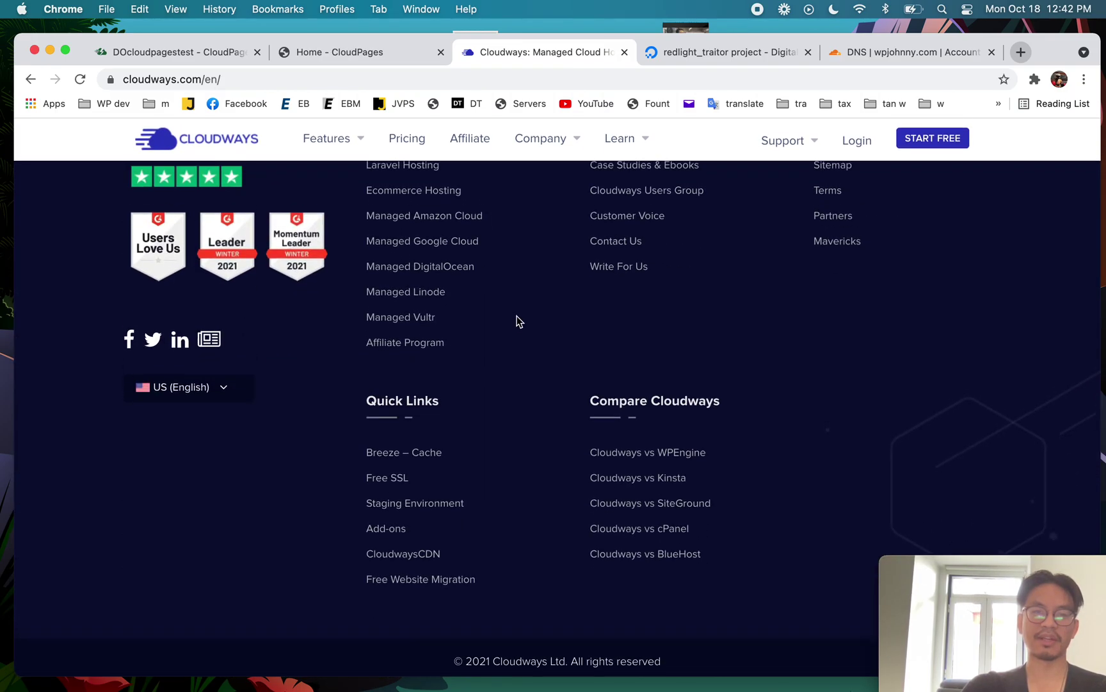
left_click(382, 54)
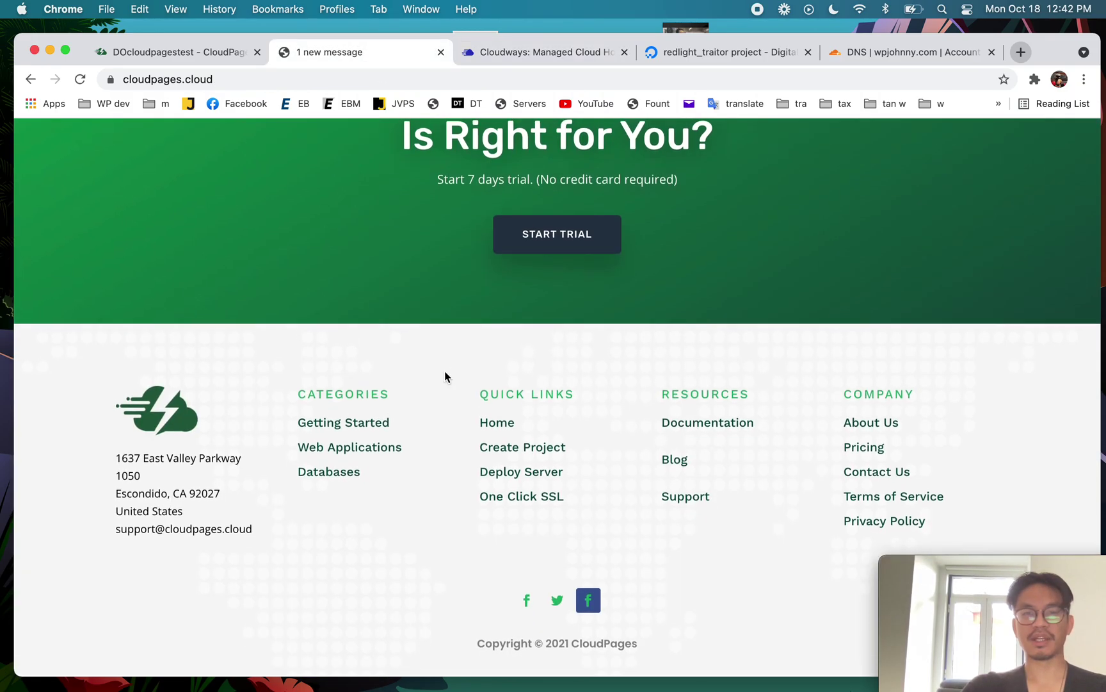
scroll(444, 375, "up", 20)
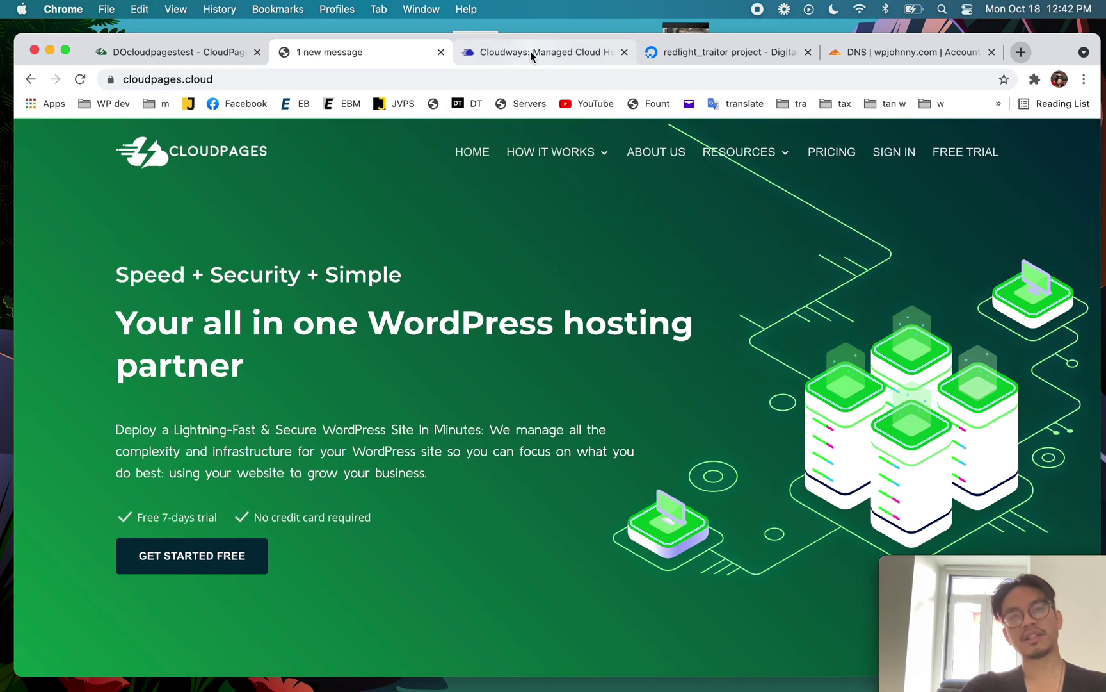
left_click(530, 53)
scroll(544, 349, "up", 20)
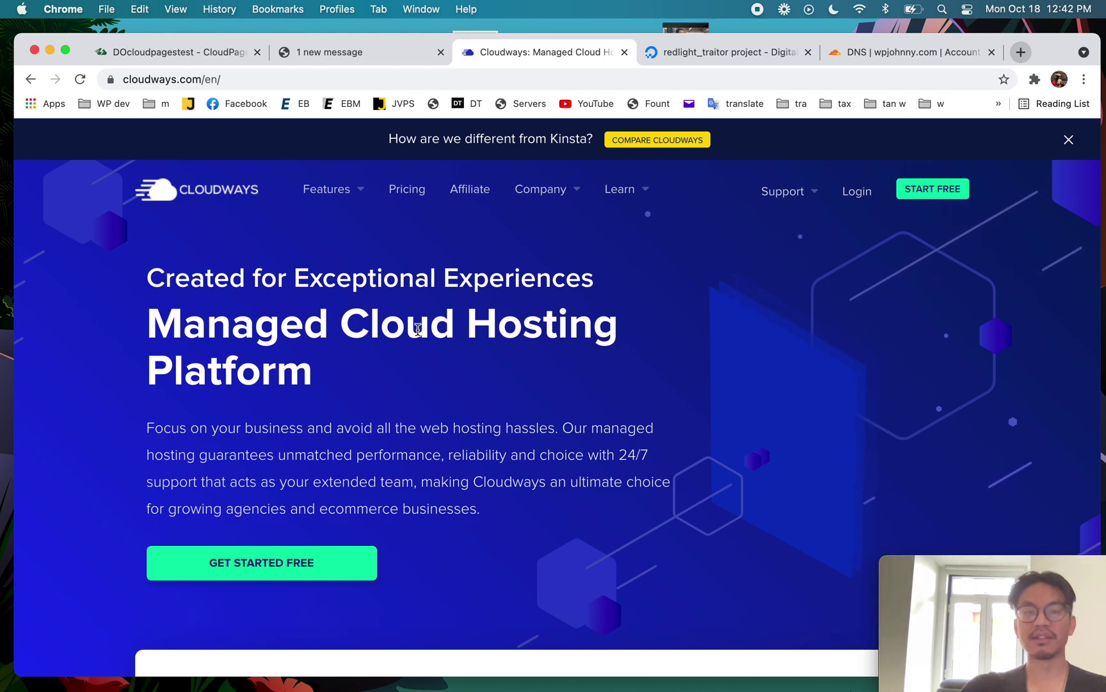
left_click(415, 57)
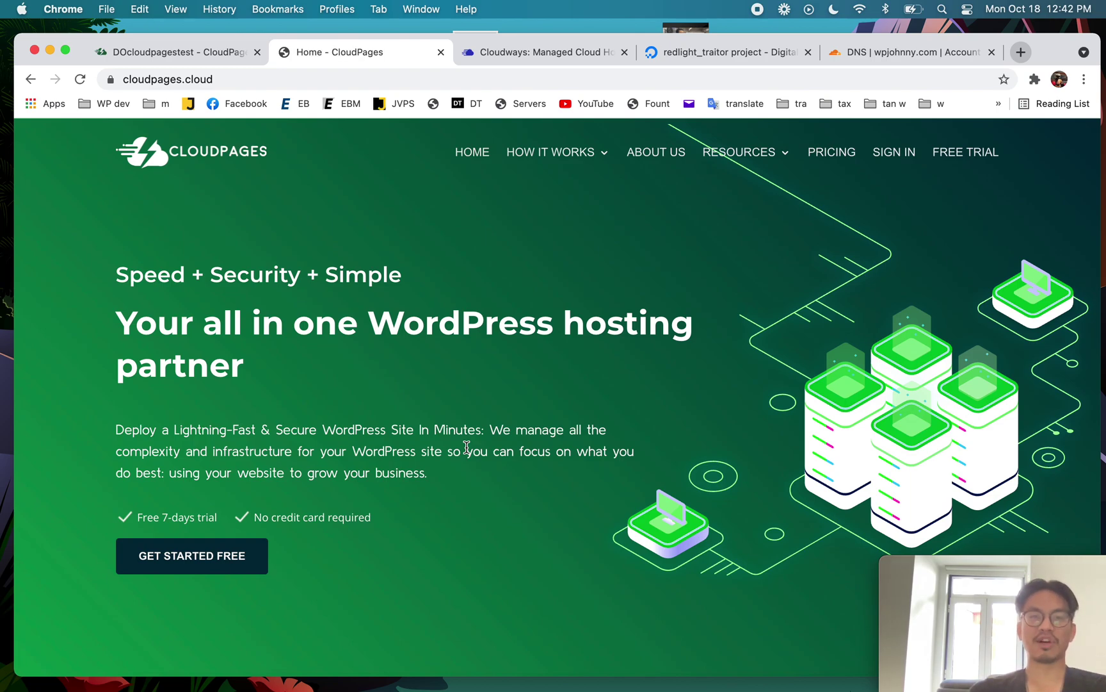
scroll(467, 446, "down", 10)
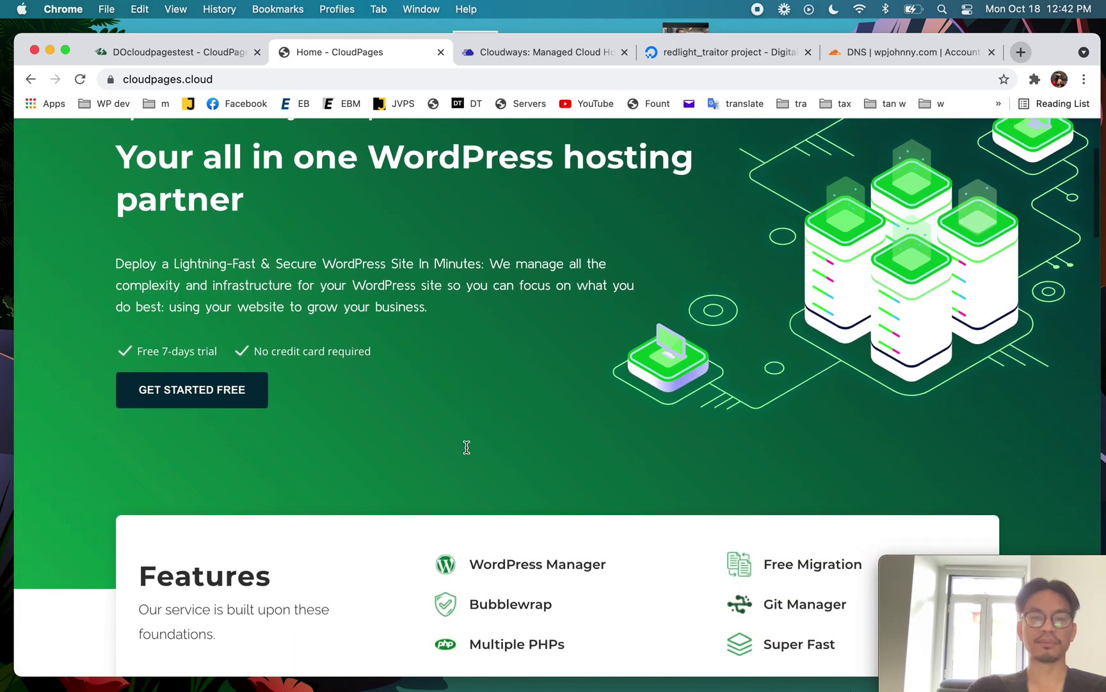
scroll(467, 450, "down", 7)
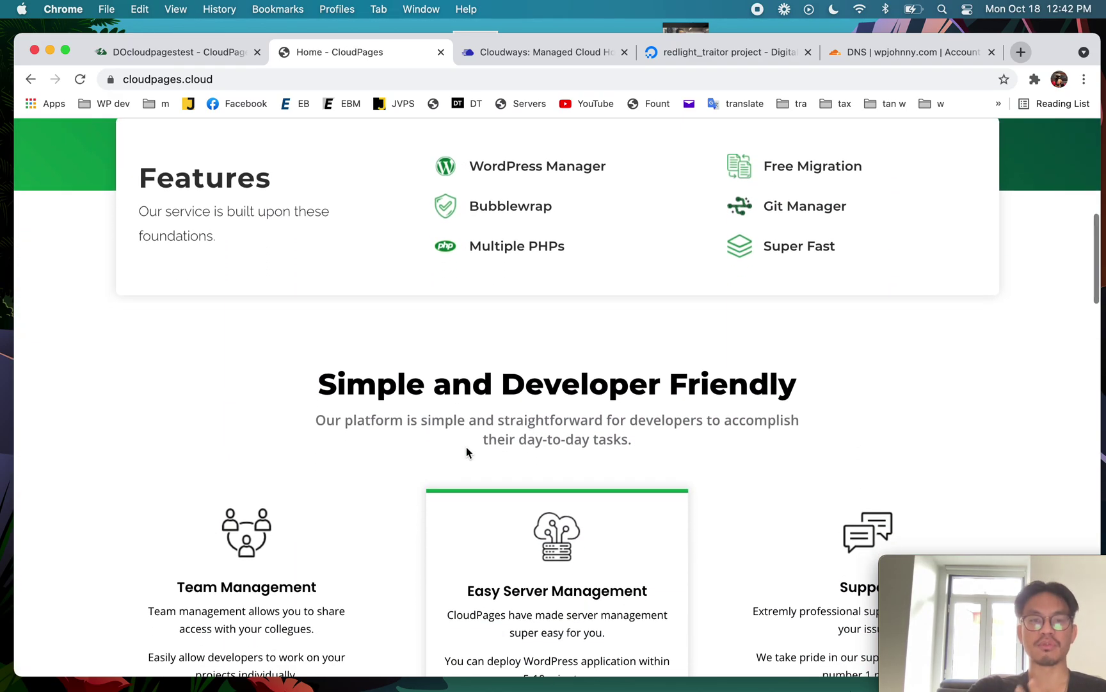
scroll(466, 450, "down", 5)
scroll(467, 451, "down", 1)
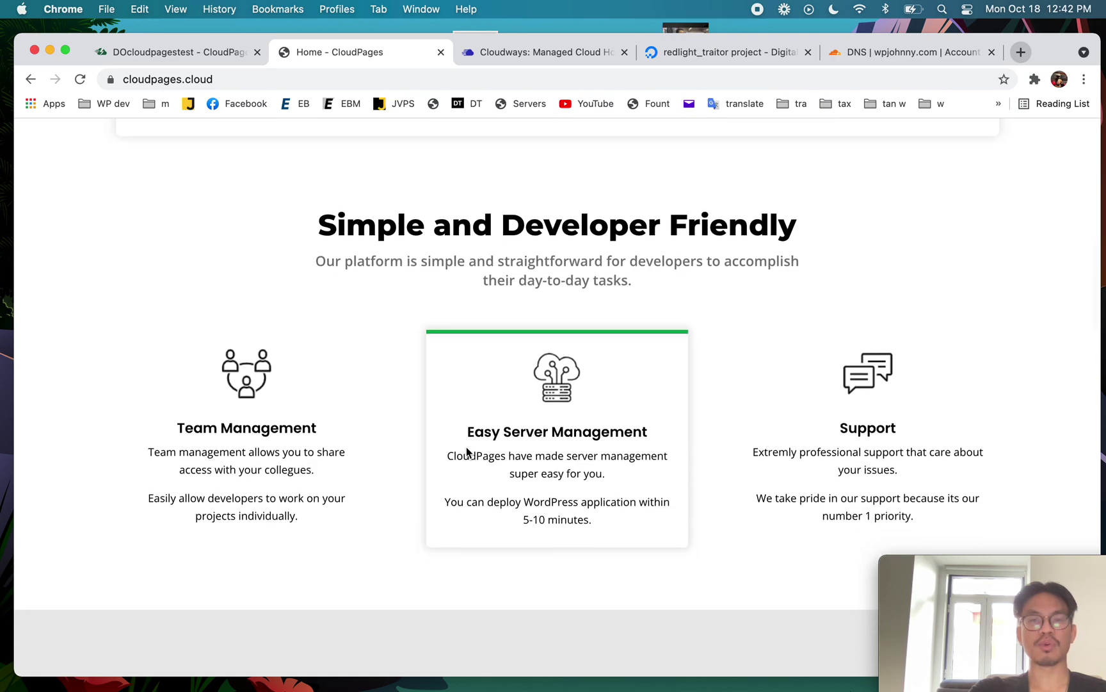
scroll(467, 452, "down", 3)
scroll(466, 450, "down", 6)
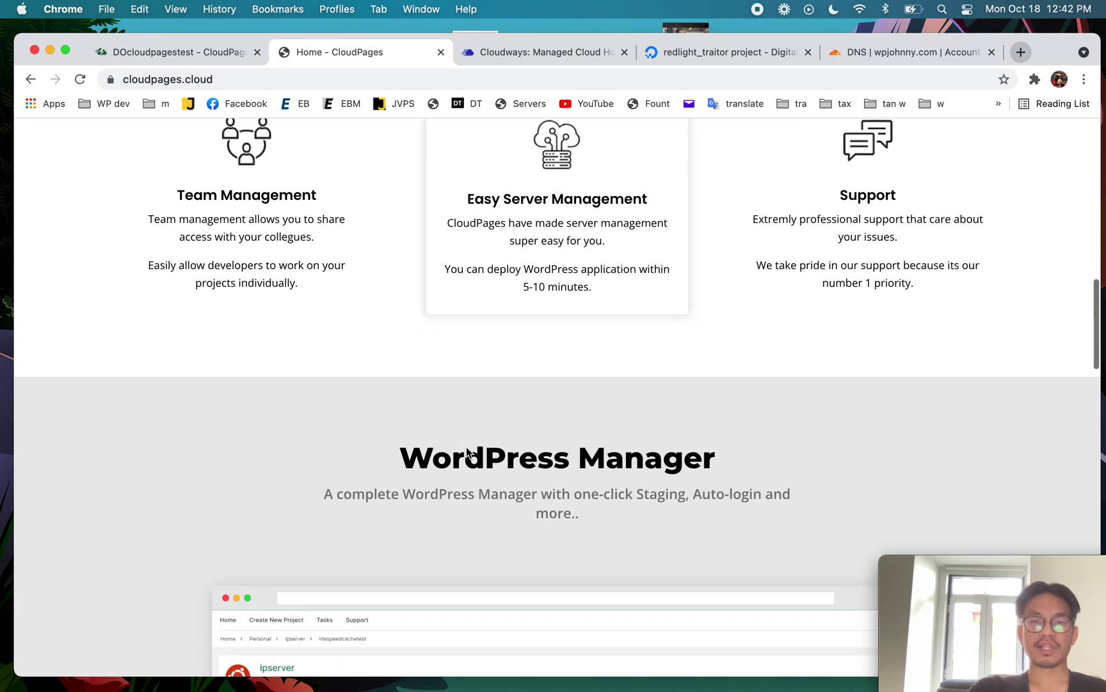
scroll(466, 448, "down", 7)
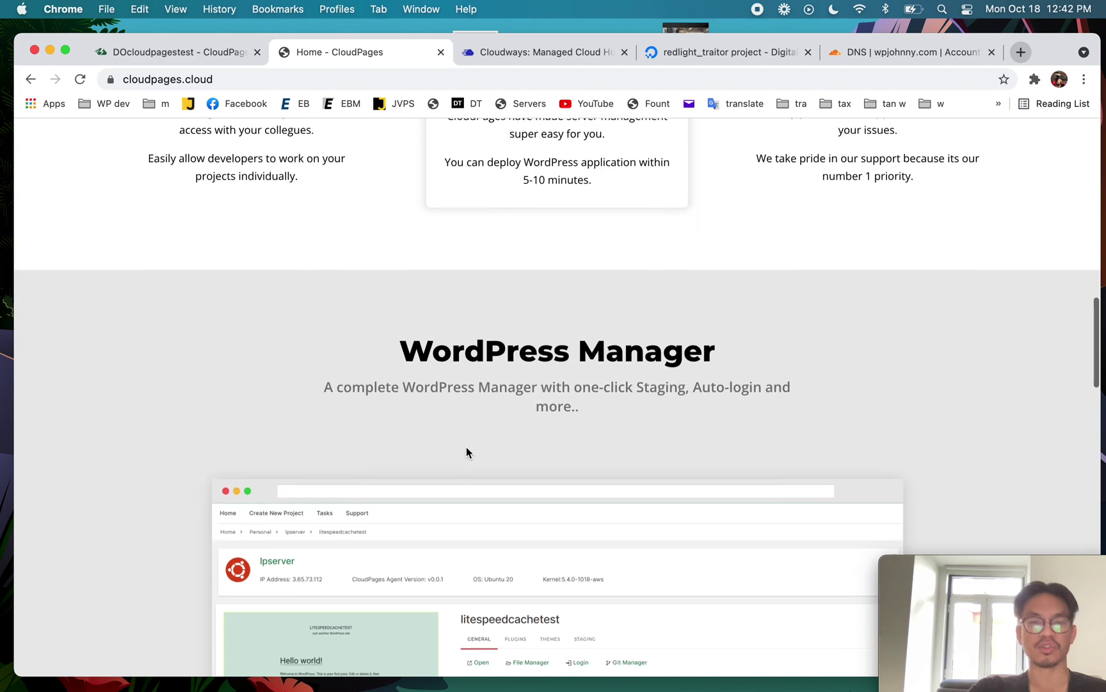
scroll(466, 452, "down", 6)
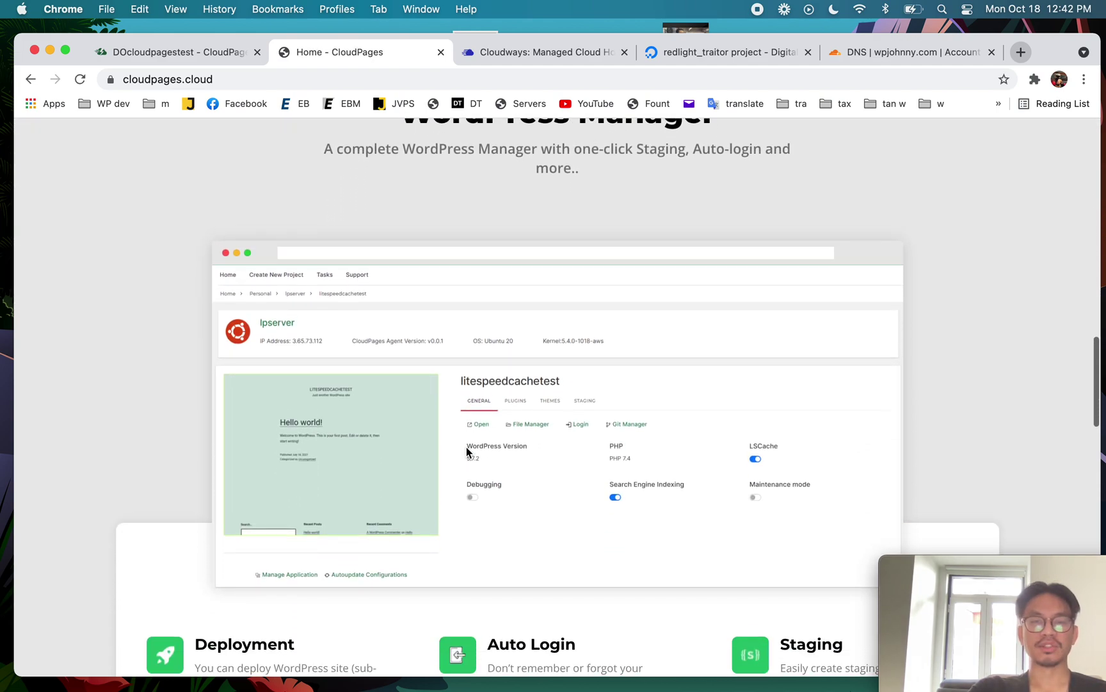
scroll(466, 452, "down", 3)
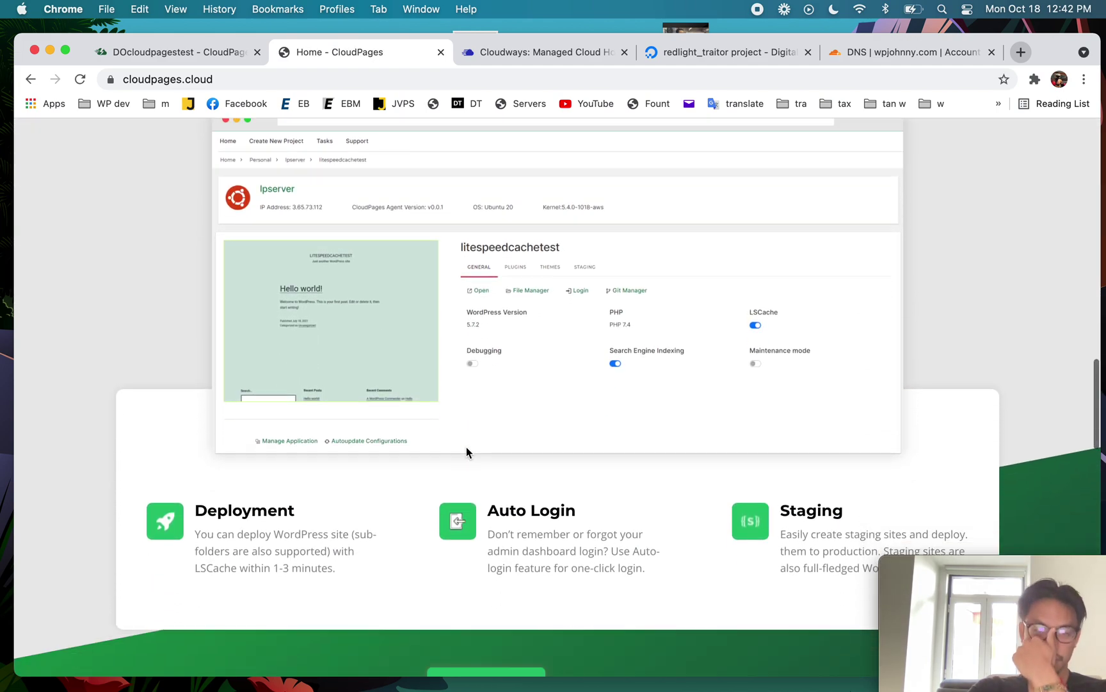
scroll(467, 450, "down", 7)
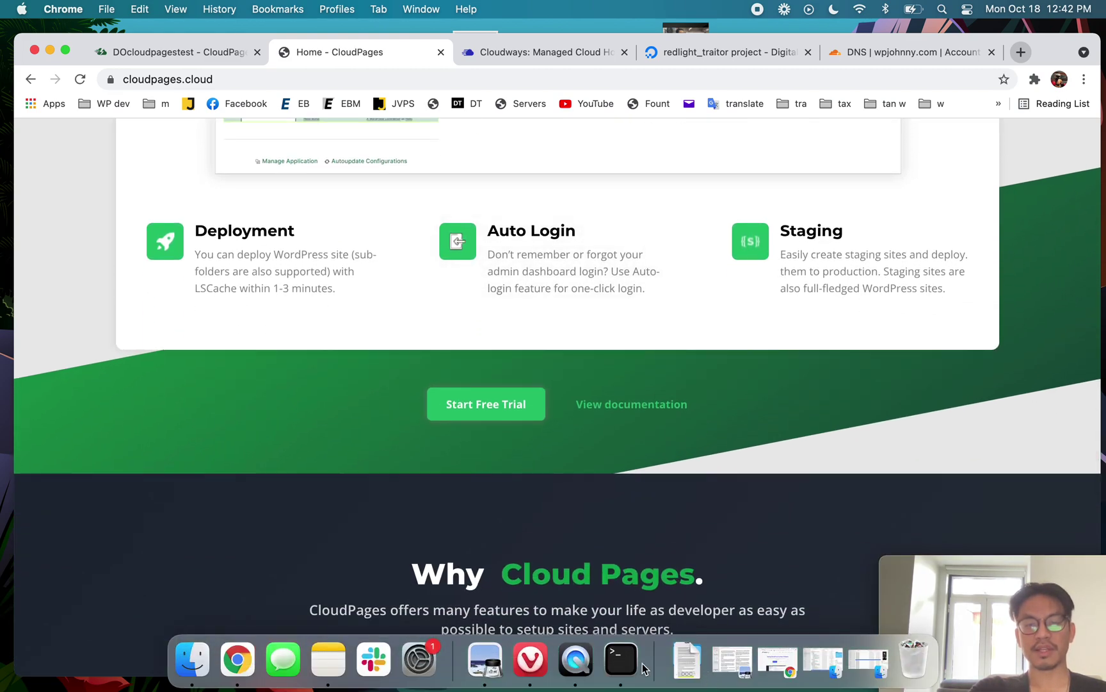
left_click(628, 664)
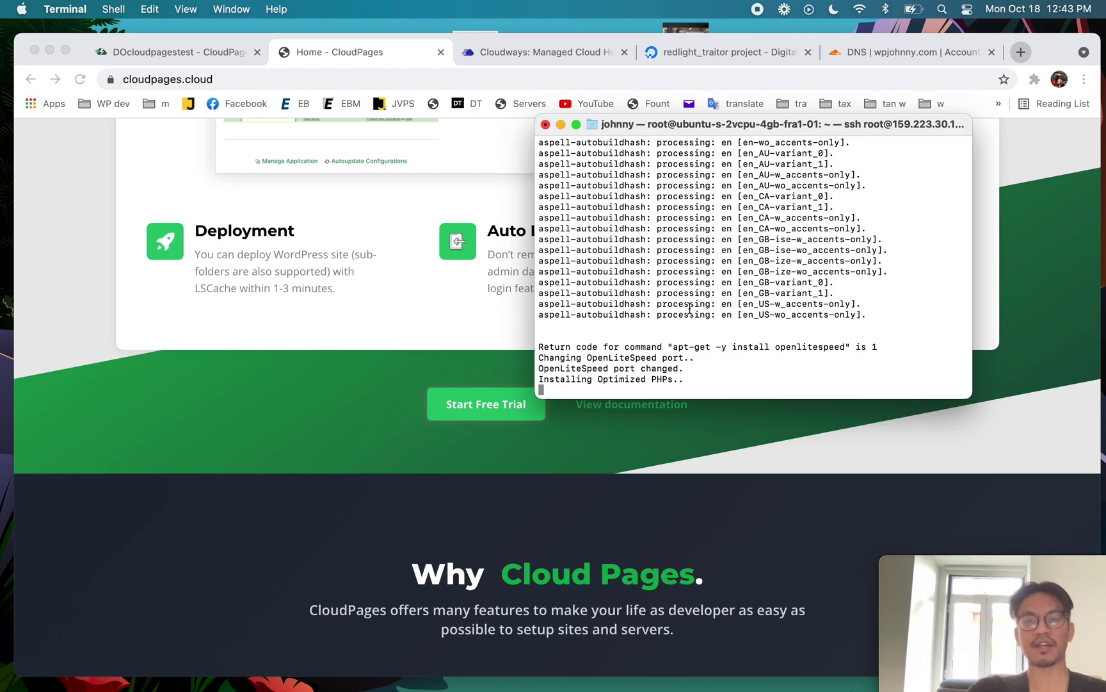
left_click(467, 360)
scroll(467, 361, "down", 5)
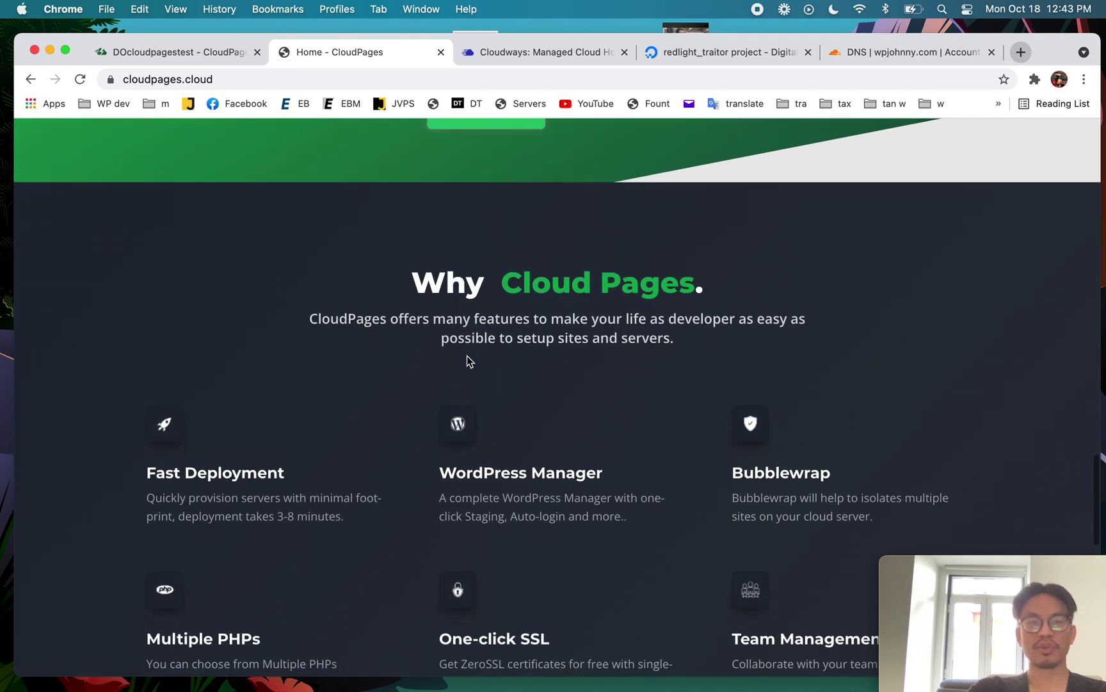
Open the Create New Project, Deploy Server and Deploy WordPress guides from HOW IT WORKS
scroll(467, 356, "up", 10)
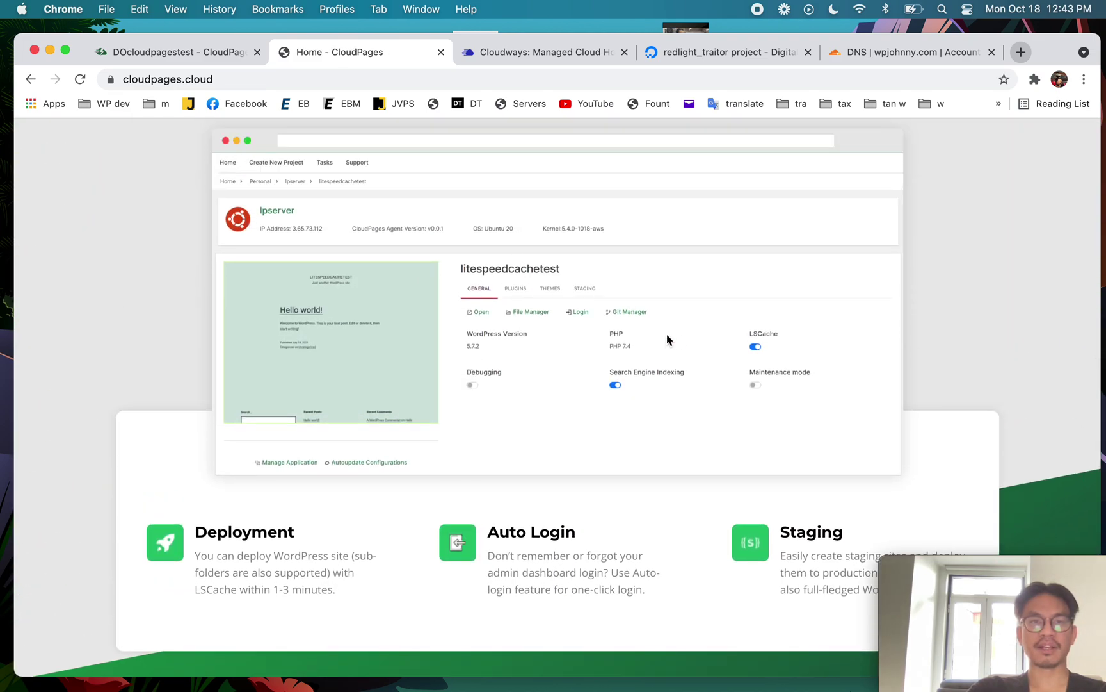
scroll(378, 435, "down", 3)
scroll(377, 435, "down", 7)
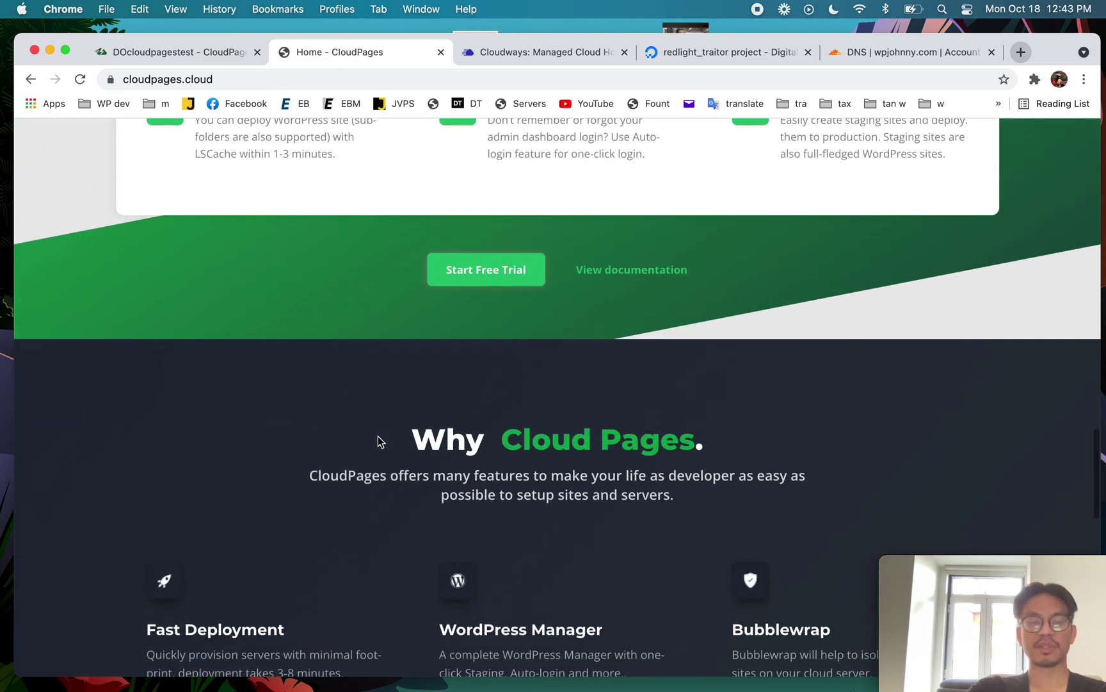
scroll(378, 435, "down", 10)
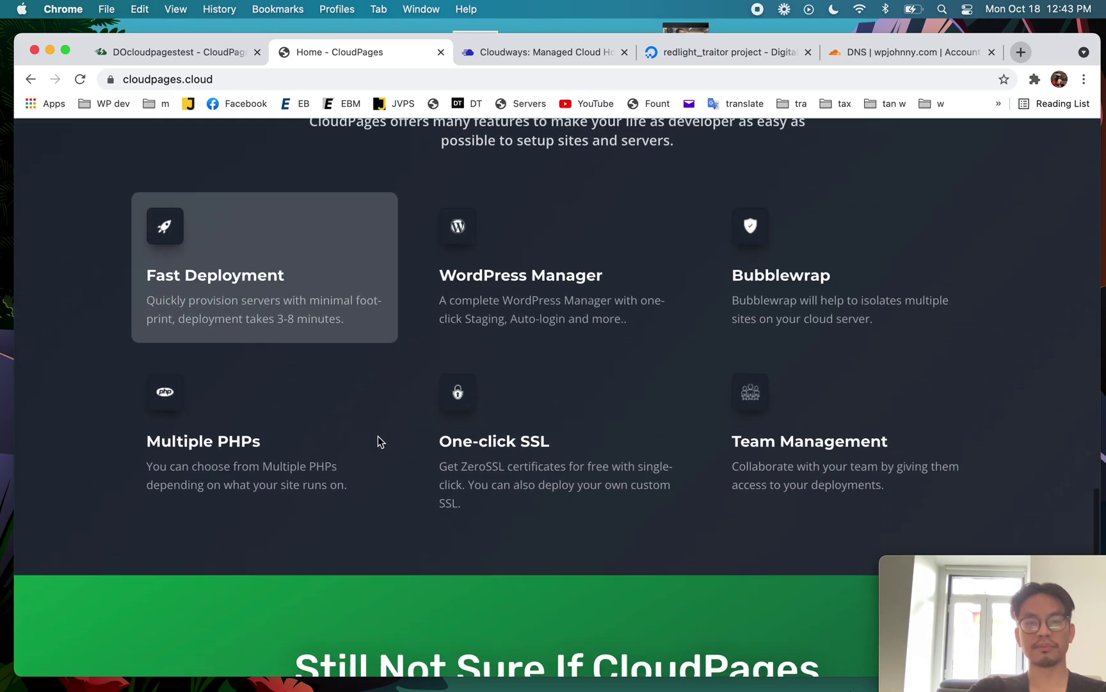
scroll(378, 441, "down", 2)
scroll(378, 441, "up", 20)
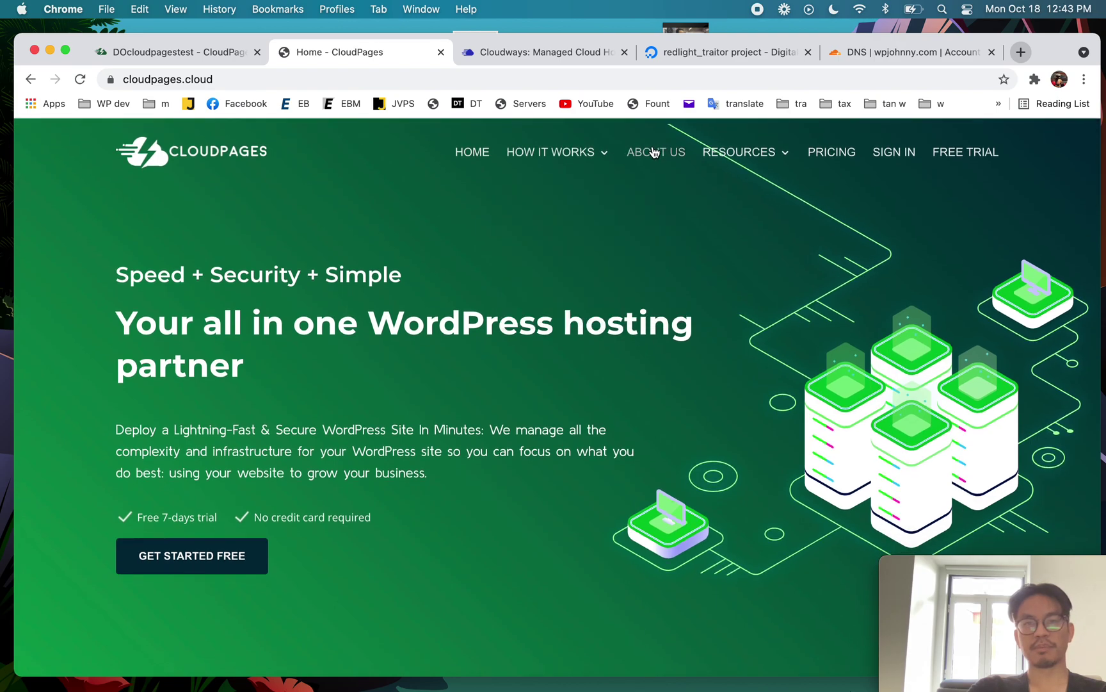
mouse_move(569, 153)
left_click(586, 219)
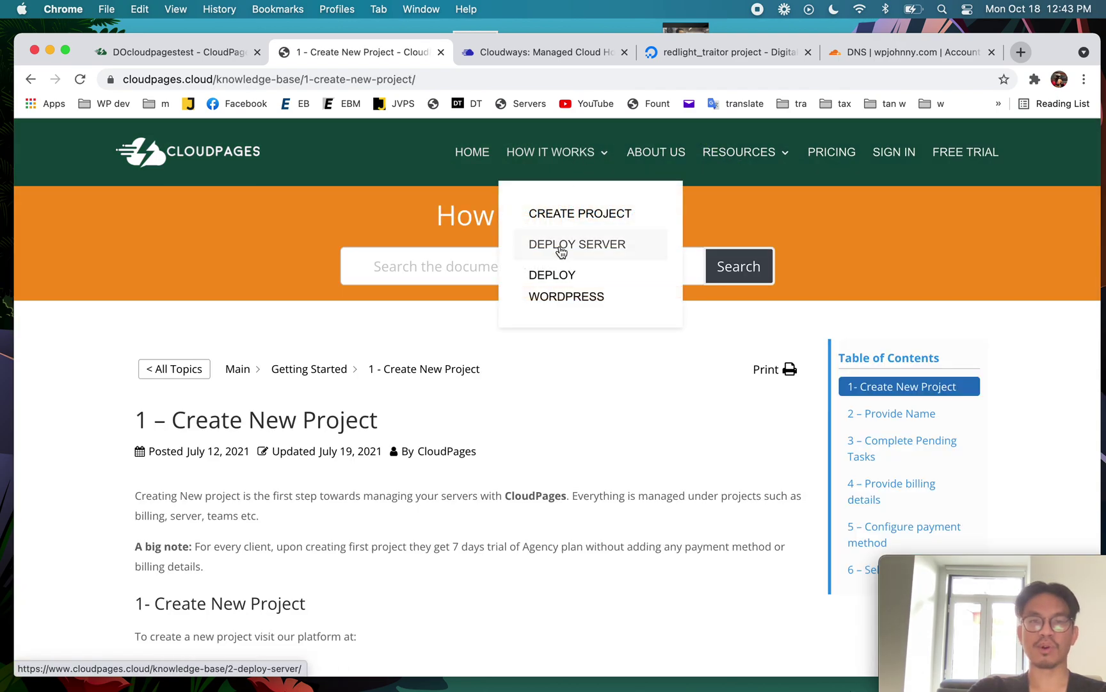
left_click(560, 249)
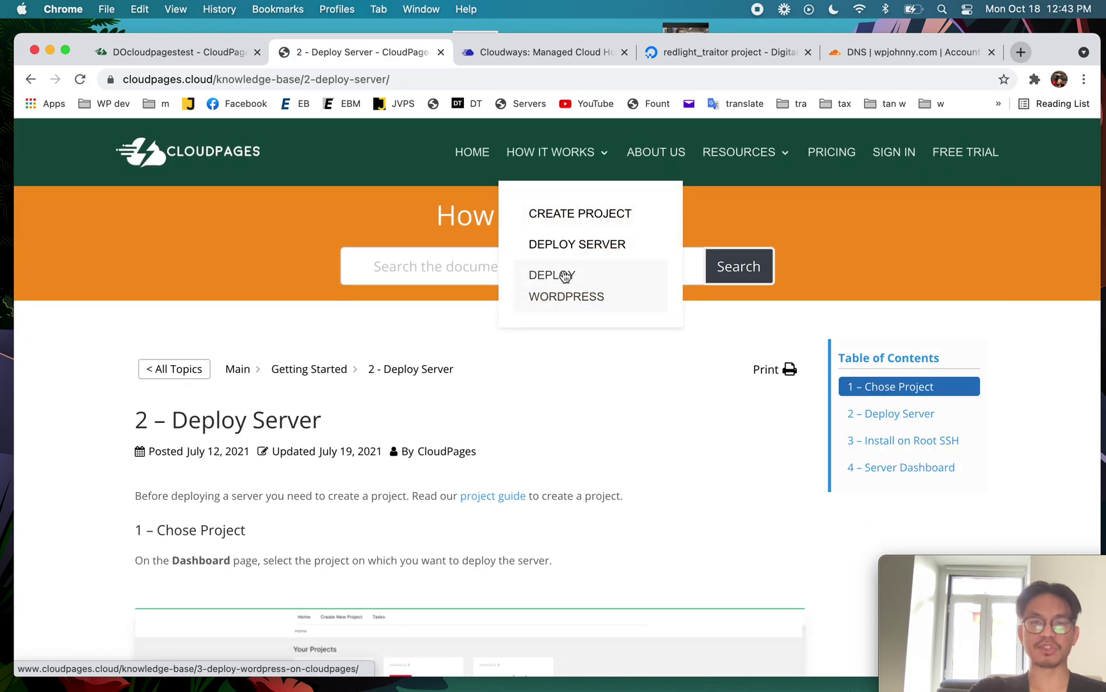
left_click(569, 288)
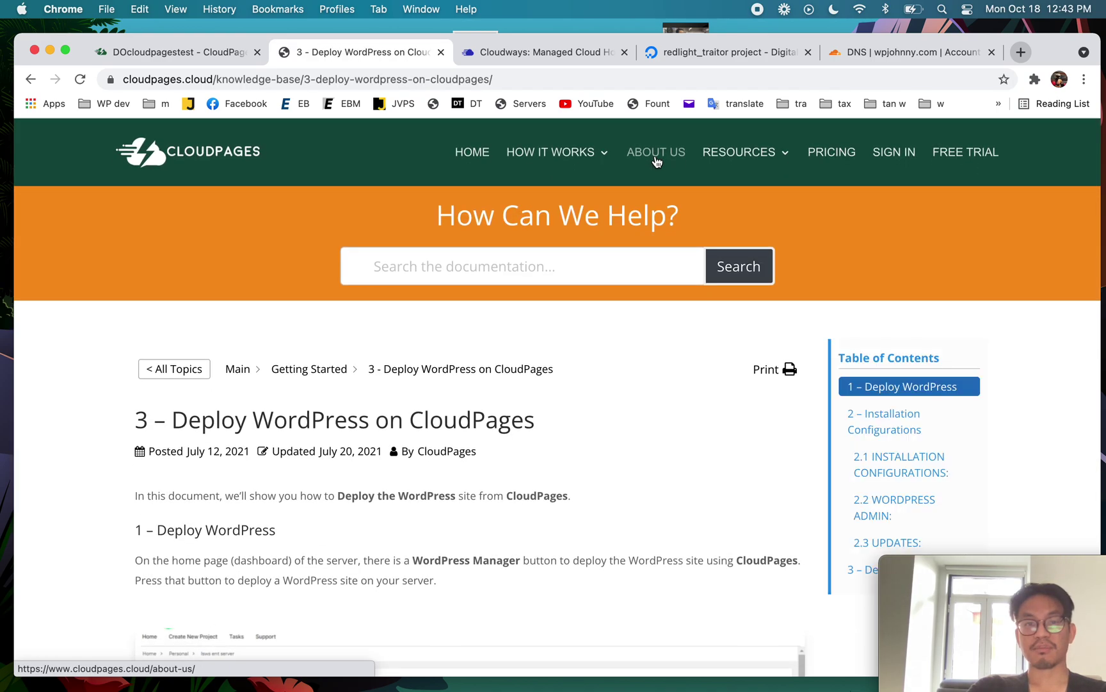
Open the CloudPages About us page and scroll through it to Our Team
left_click(656, 154)
scroll(682, 400, "down", 5)
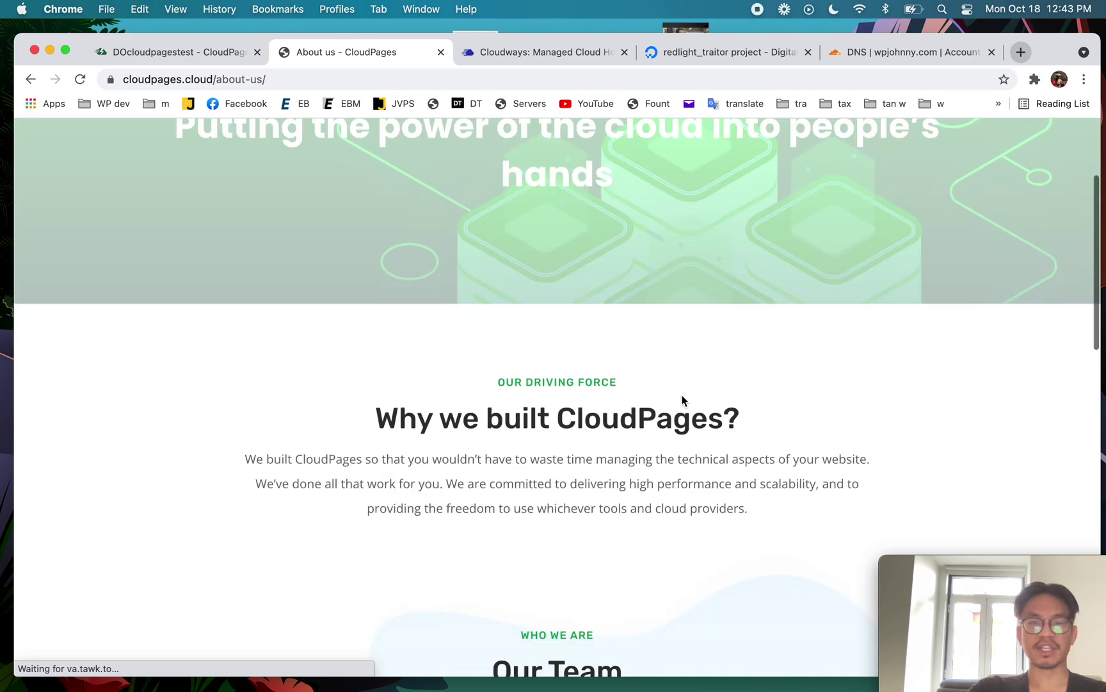
scroll(682, 401, "down", 5)
scroll(682, 401, "up", 7)
scroll(682, 400, "down", 5)
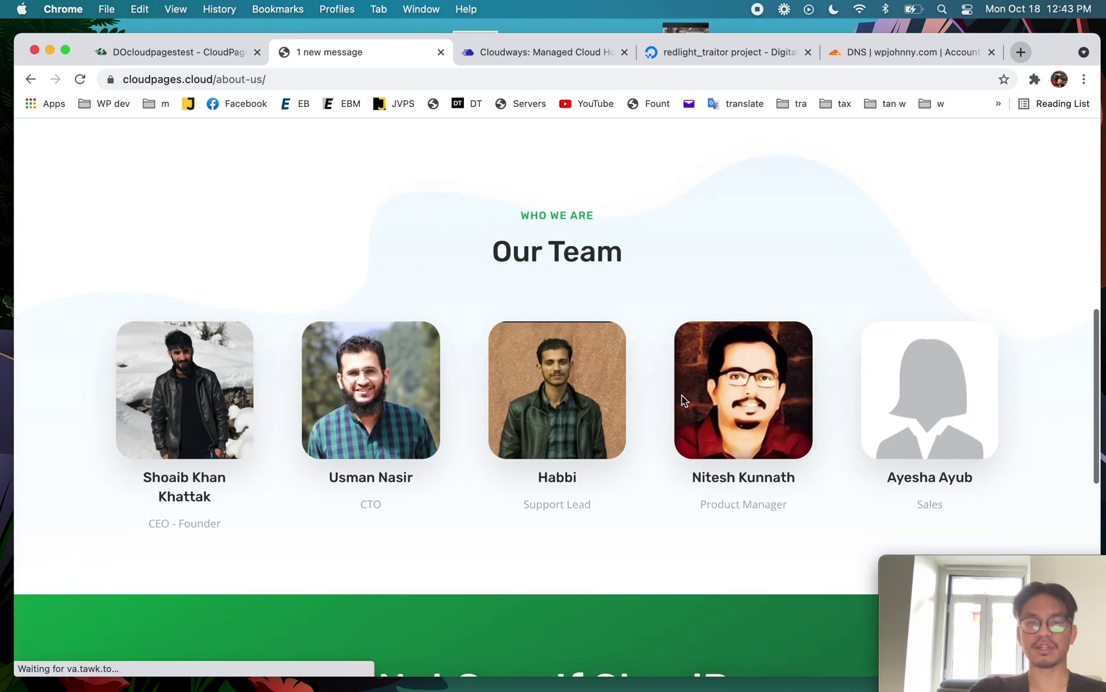
scroll(682, 400, "up", 1)
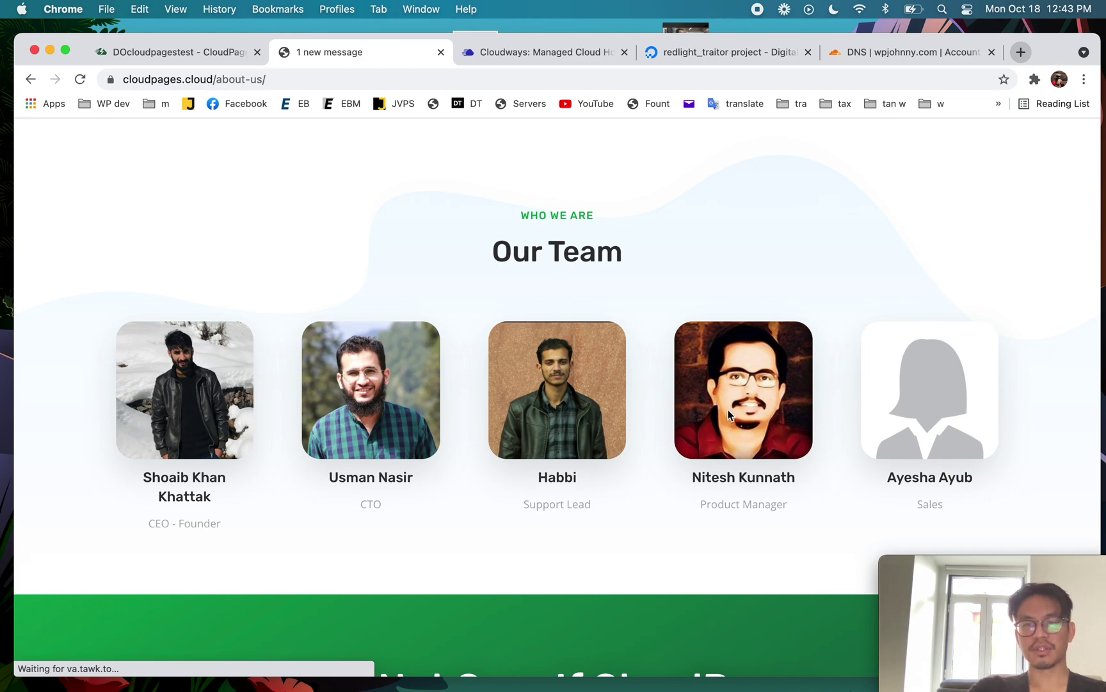
scroll(732, 404, "up", 8)
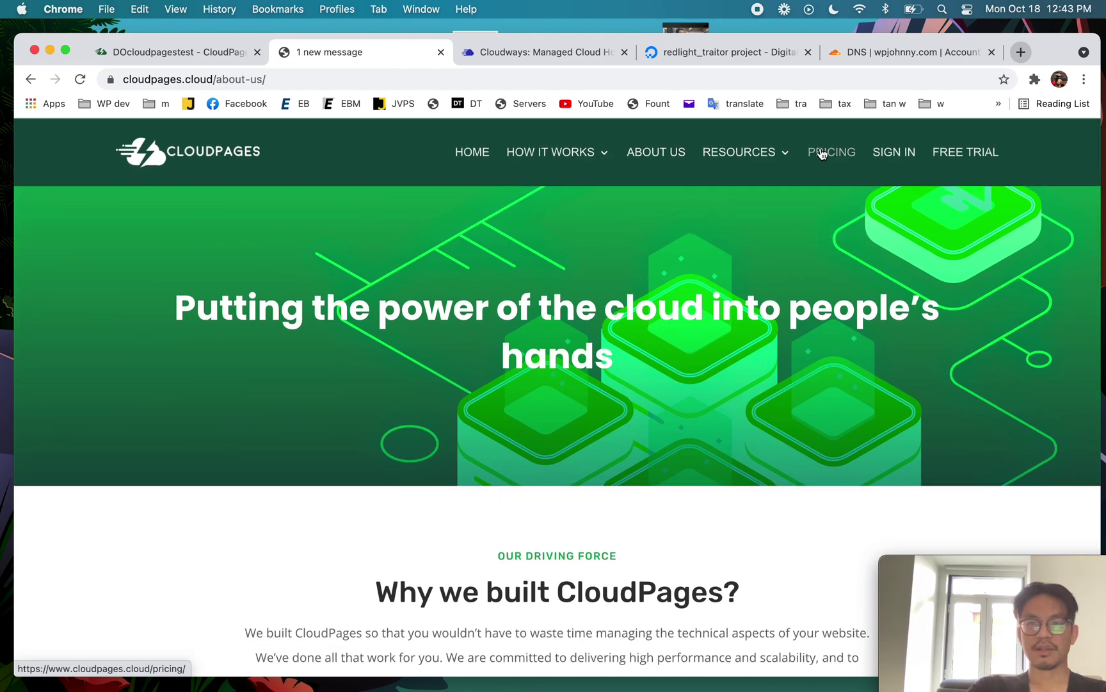
left_click(822, 152)
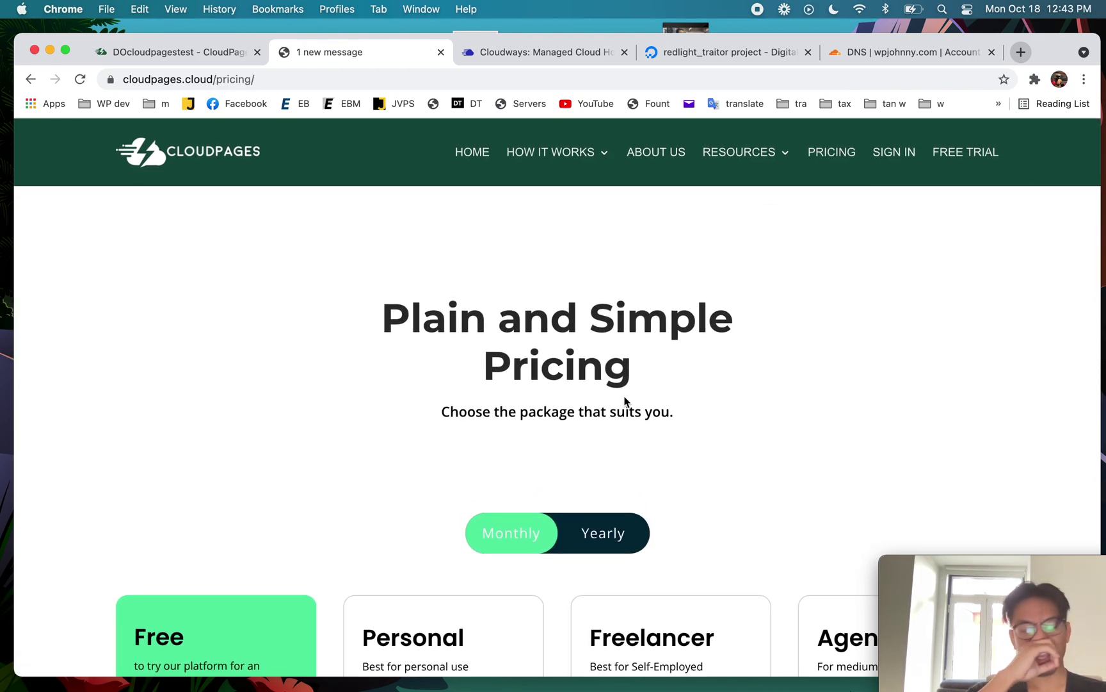
Scroll through the Free, Personal, Freelancer and Agency plan prices and features
scroll(624, 402, "down", 5)
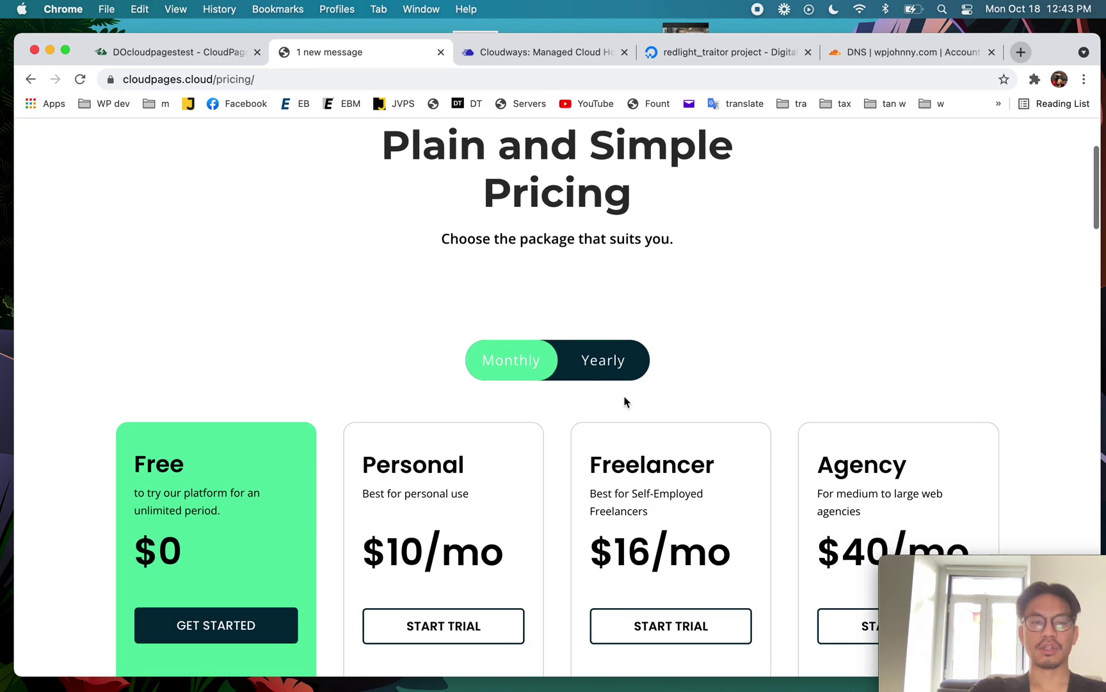
scroll(624, 397, "down", 1)
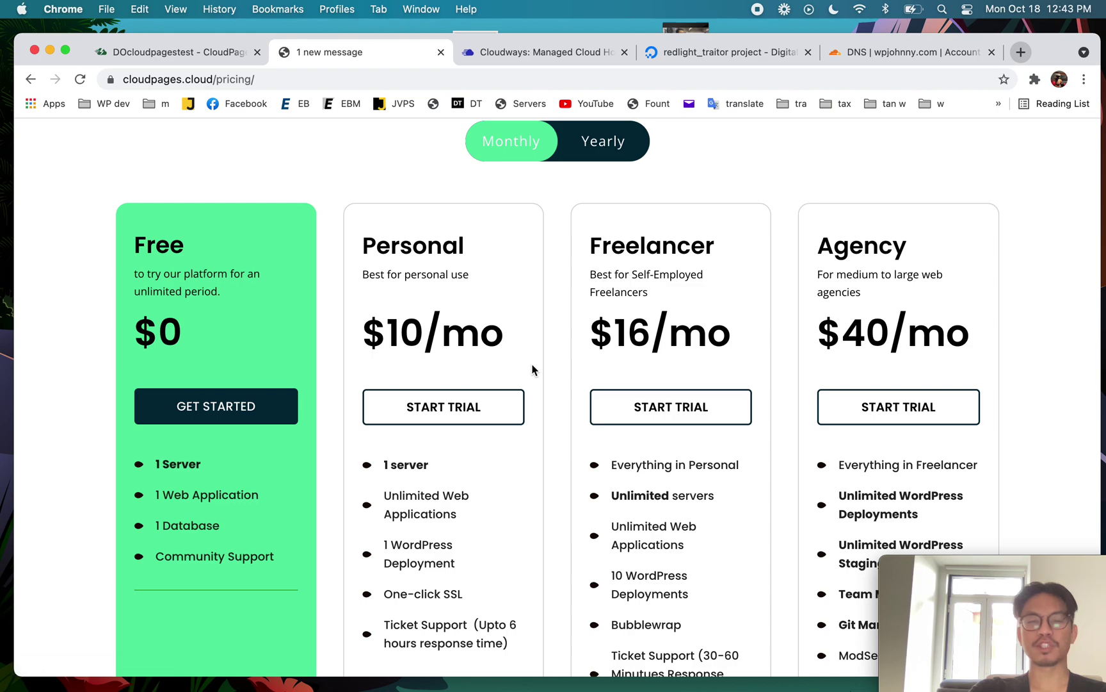
scroll(557, 410, "down", 10)
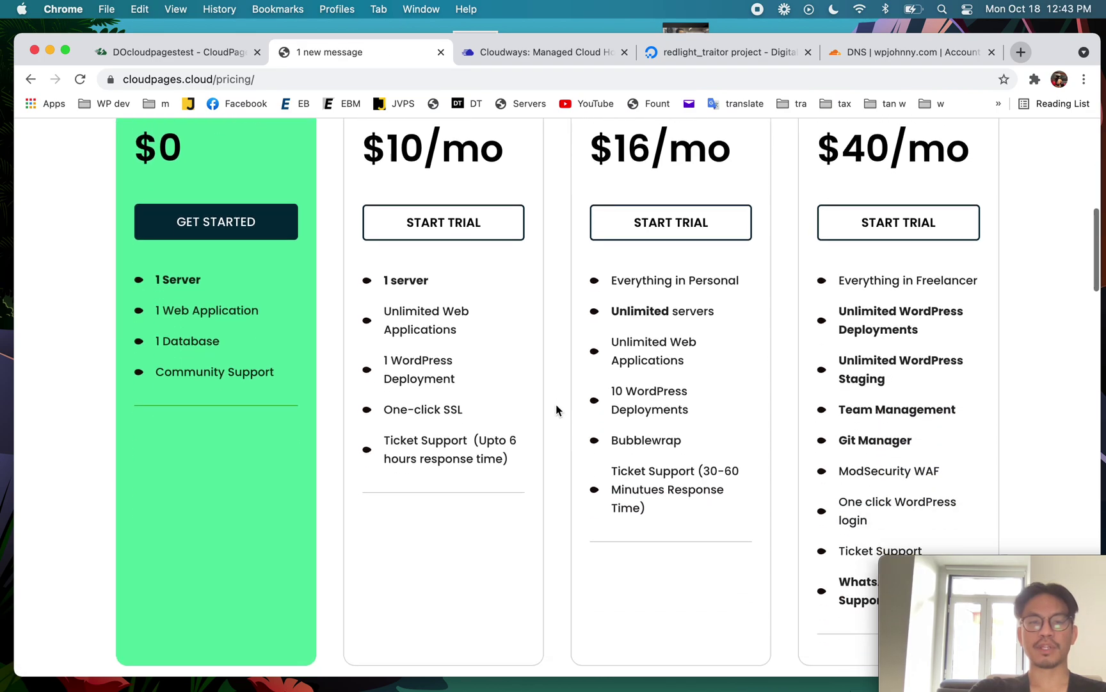
scroll(556, 410, "down", 4)
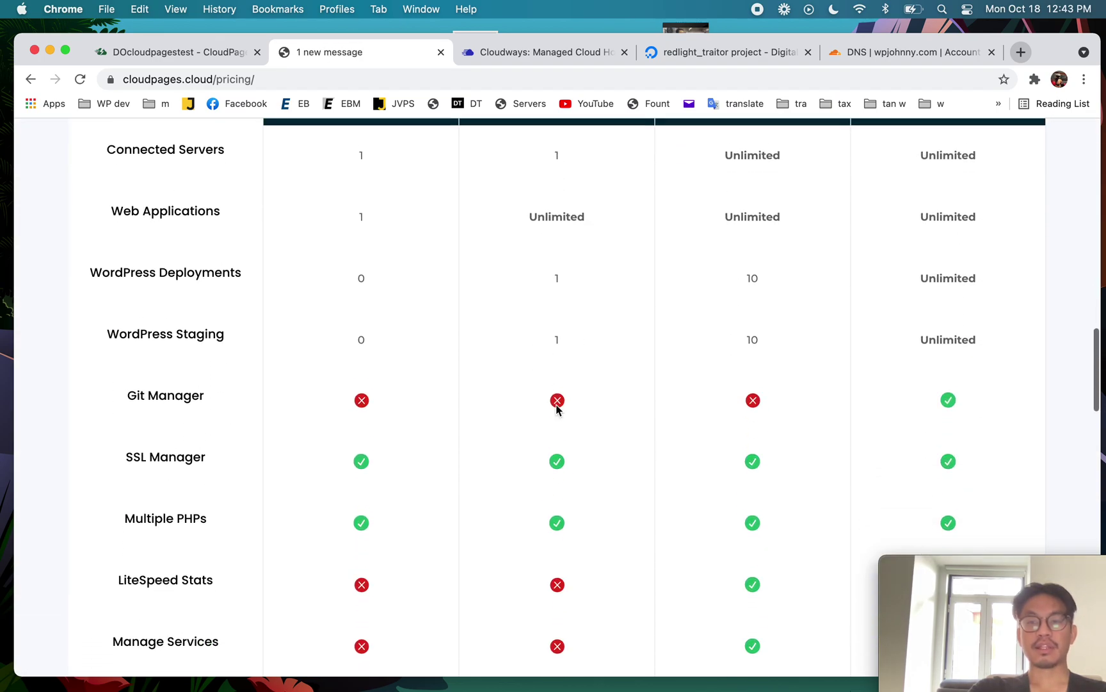
scroll(557, 404, "down", 5)
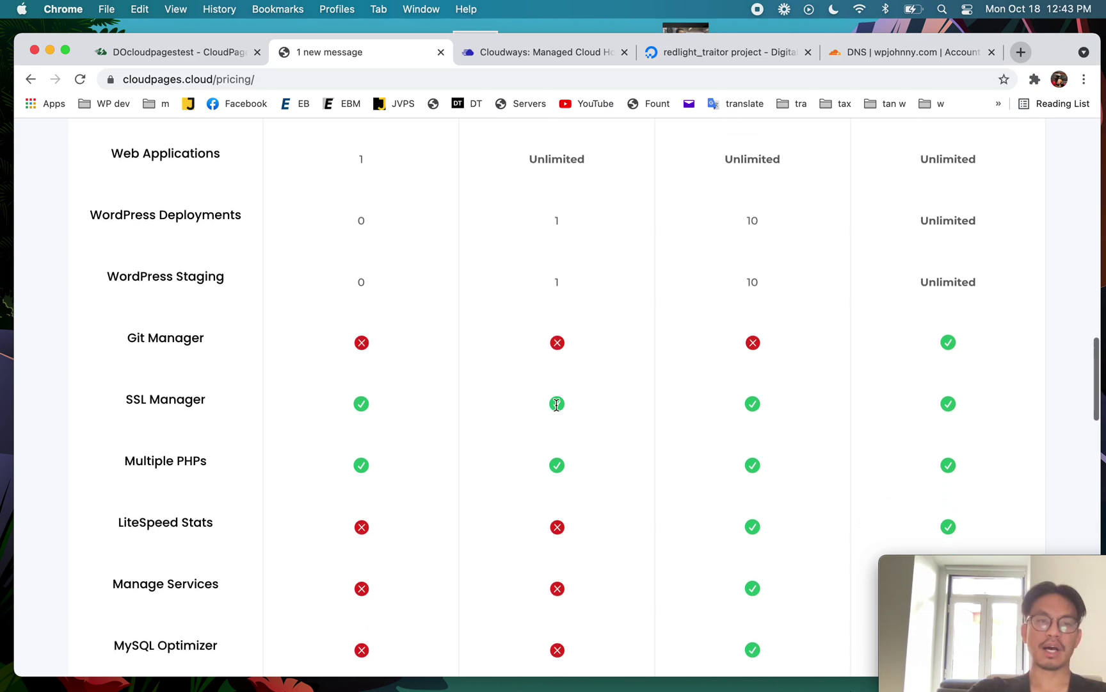
scroll(556, 407, "up", 6)
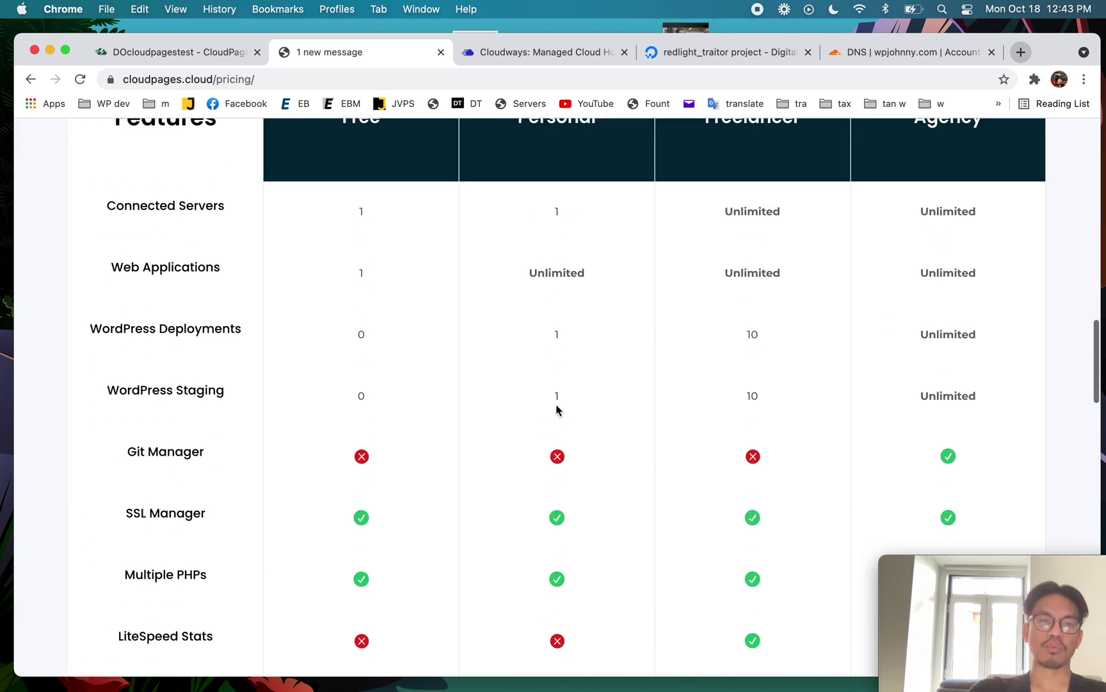
scroll(282, 230, "down", 1)
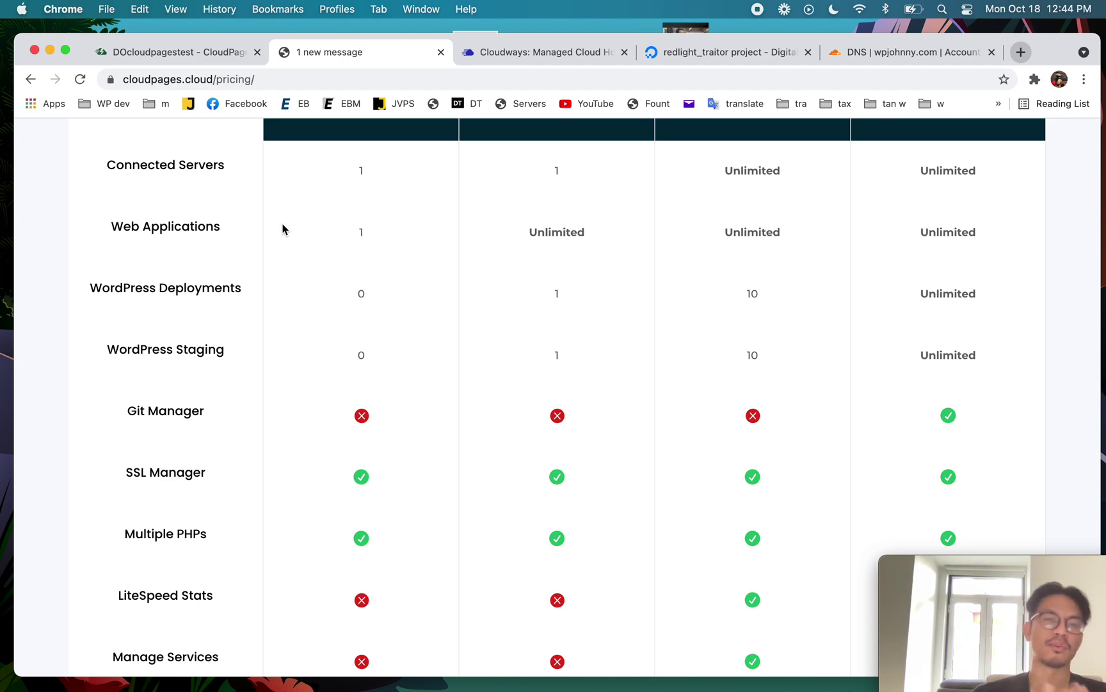
scroll(412, 447, "down", 1)
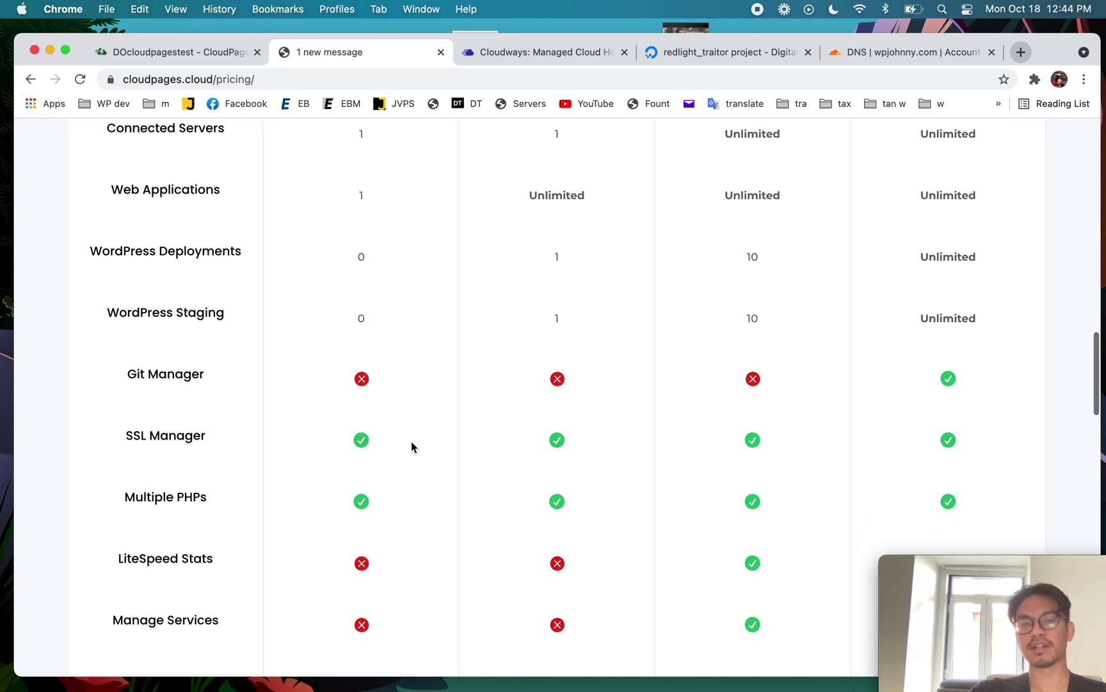
Highlight the MySQL Optimizer through Team Management rows in the feature comparison table
left_click_drag(125, 436, 199, 440)
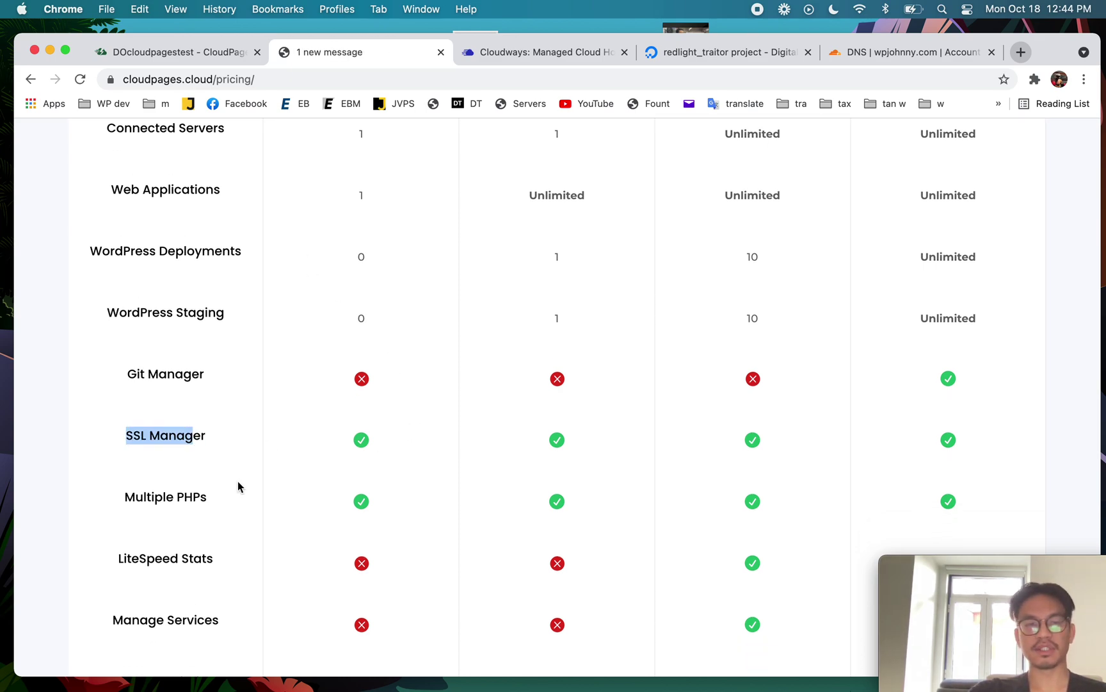
scroll(239, 485, "down", 5)
left_click(126, 426)
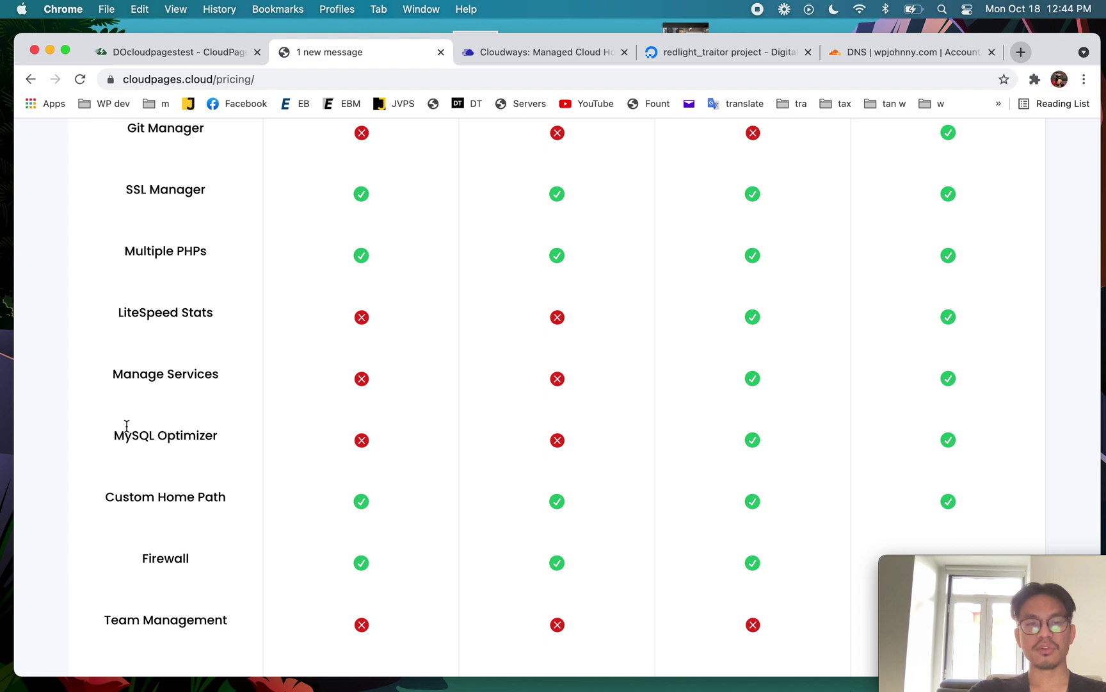
left_click_drag(126, 426, 267, 432)
left_click(237, 460)
scroll(352, 509, "down", 2)
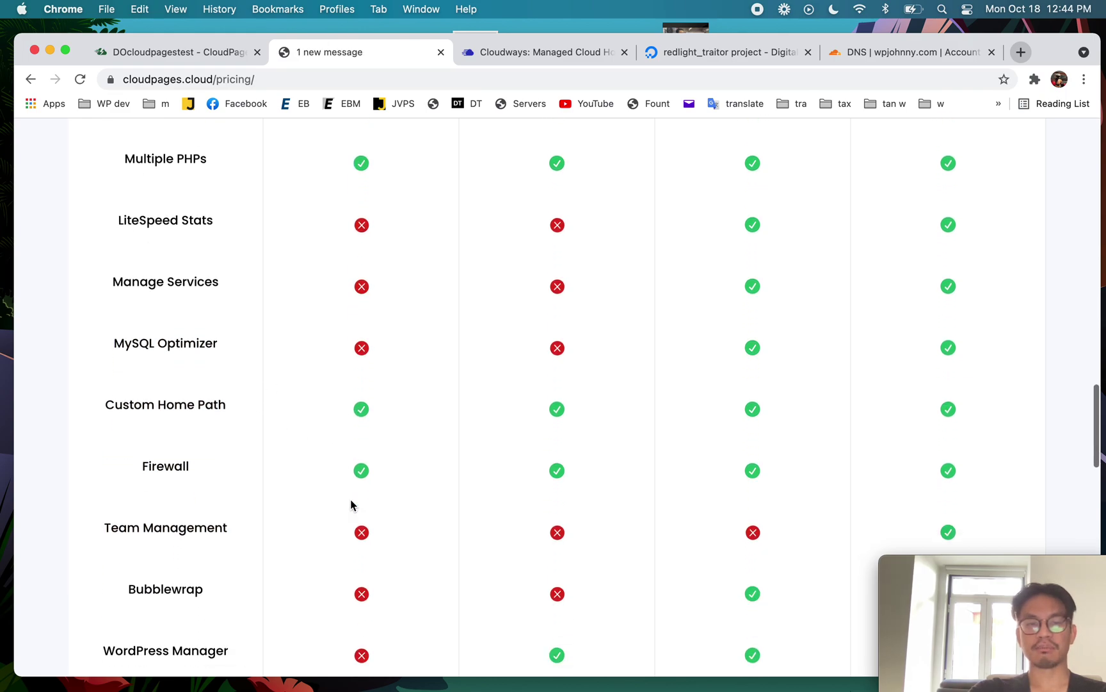
scroll(422, 534, "down", 6)
scroll(422, 534, "up", 3)
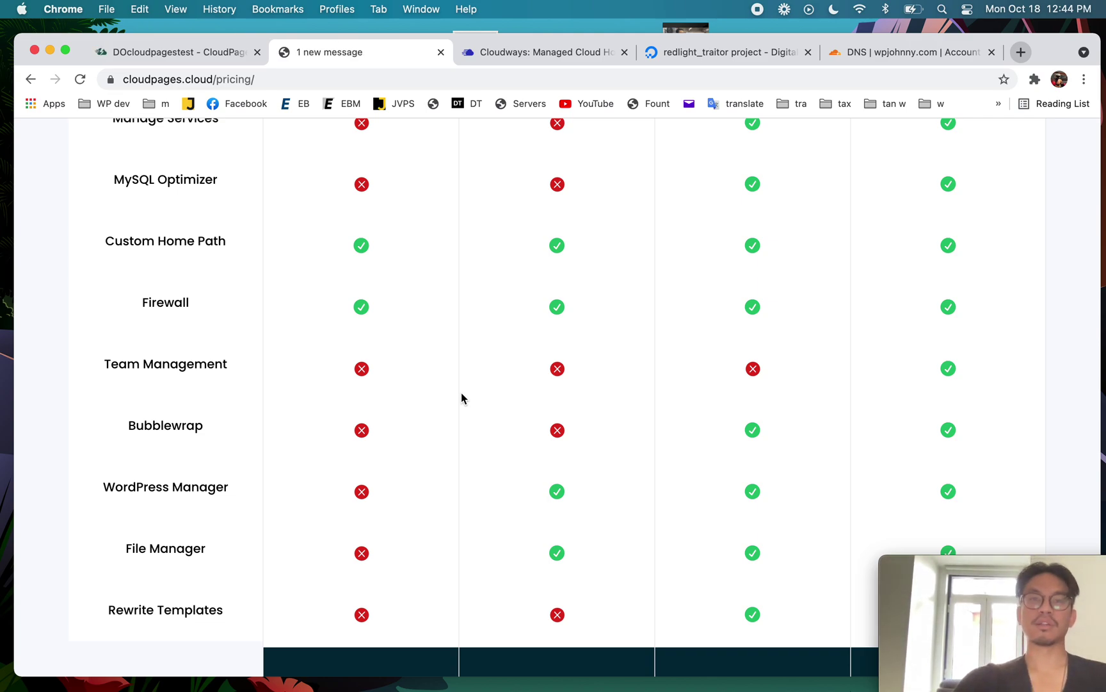
Close the Cloudways, DigitalOcean project and Cloudflare DNS tabs
left_click(498, 60)
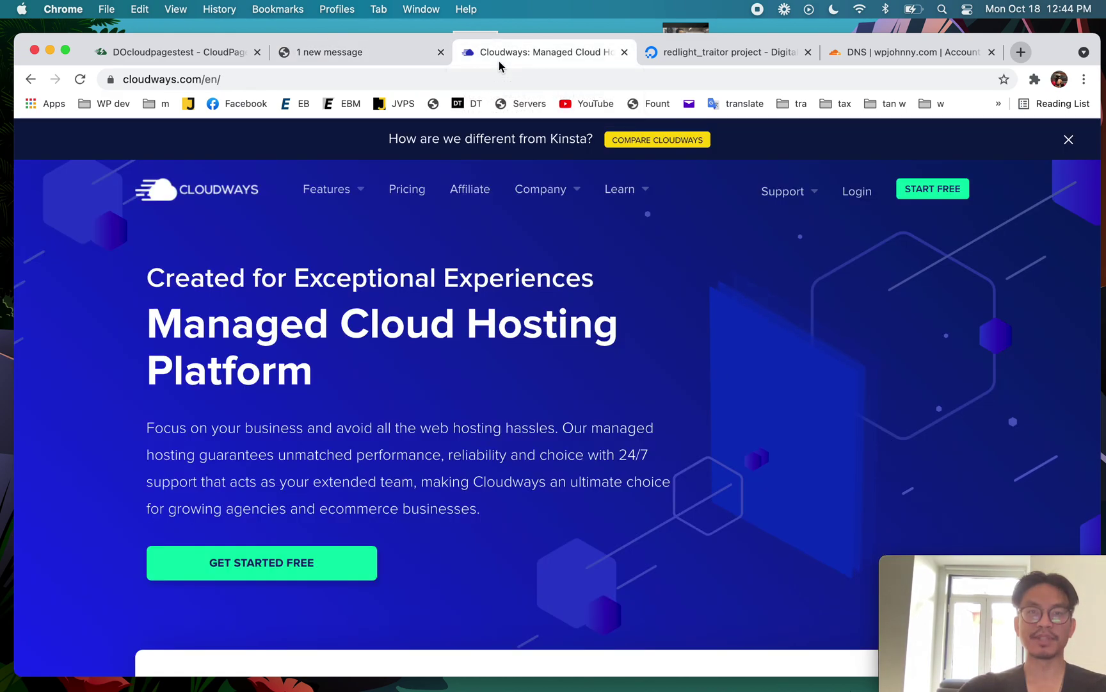
left_click(623, 53)
left_click(623, 53)
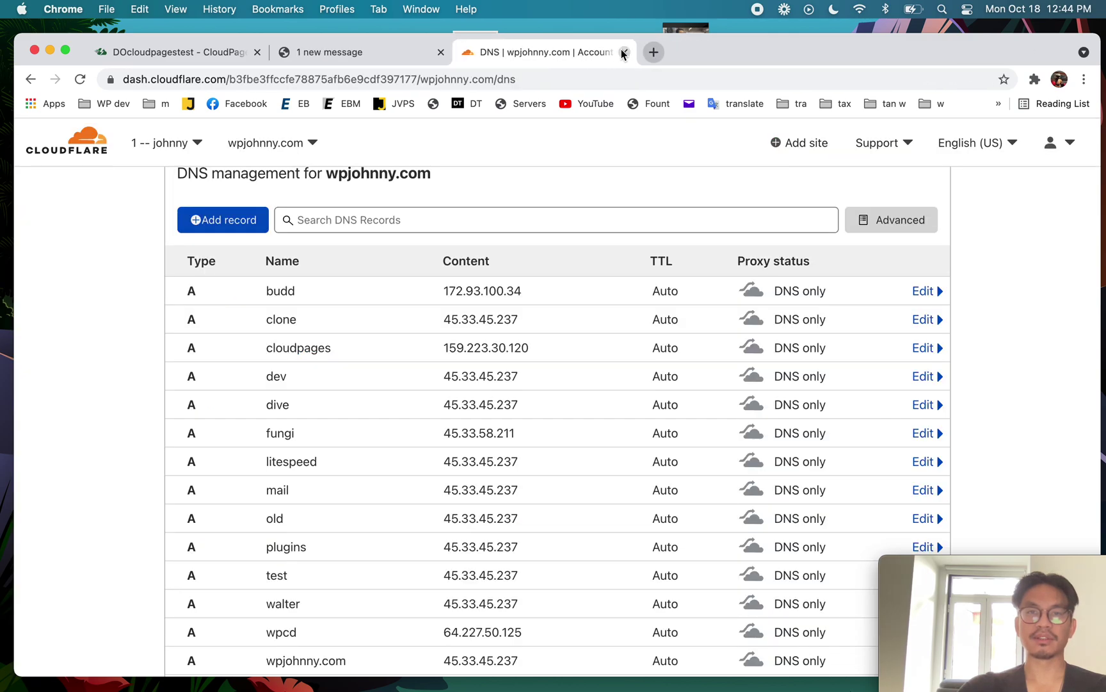
left_click(623, 52)
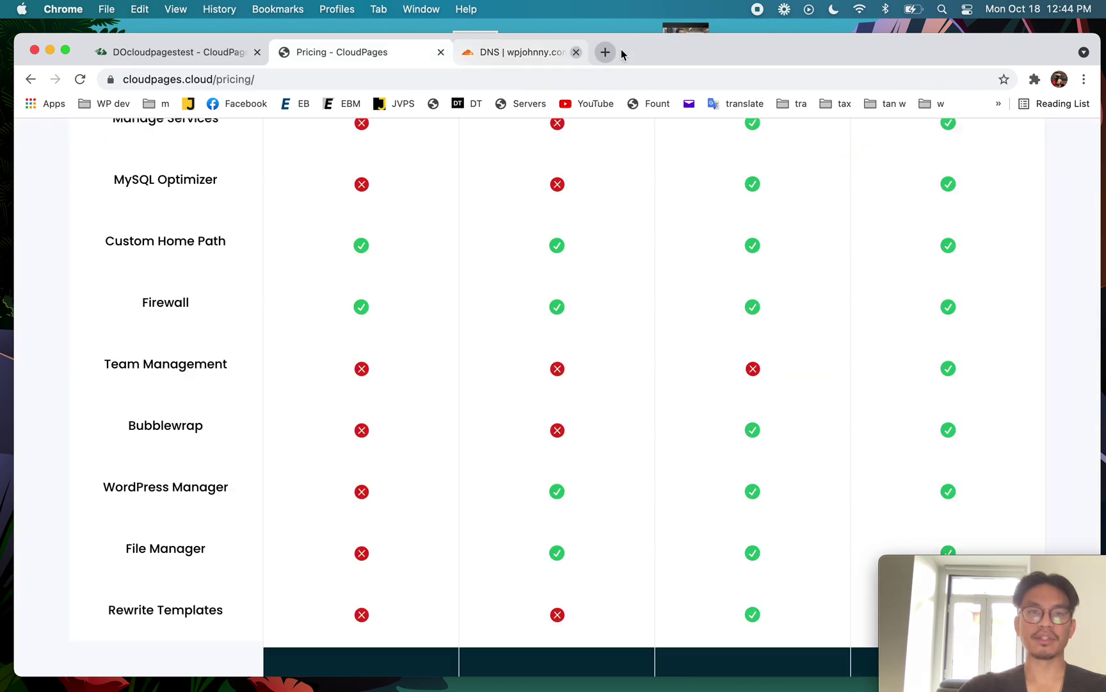
Return to the DOcloudpagestest server dashboard and open its Create Website form
left_click(225, 52)
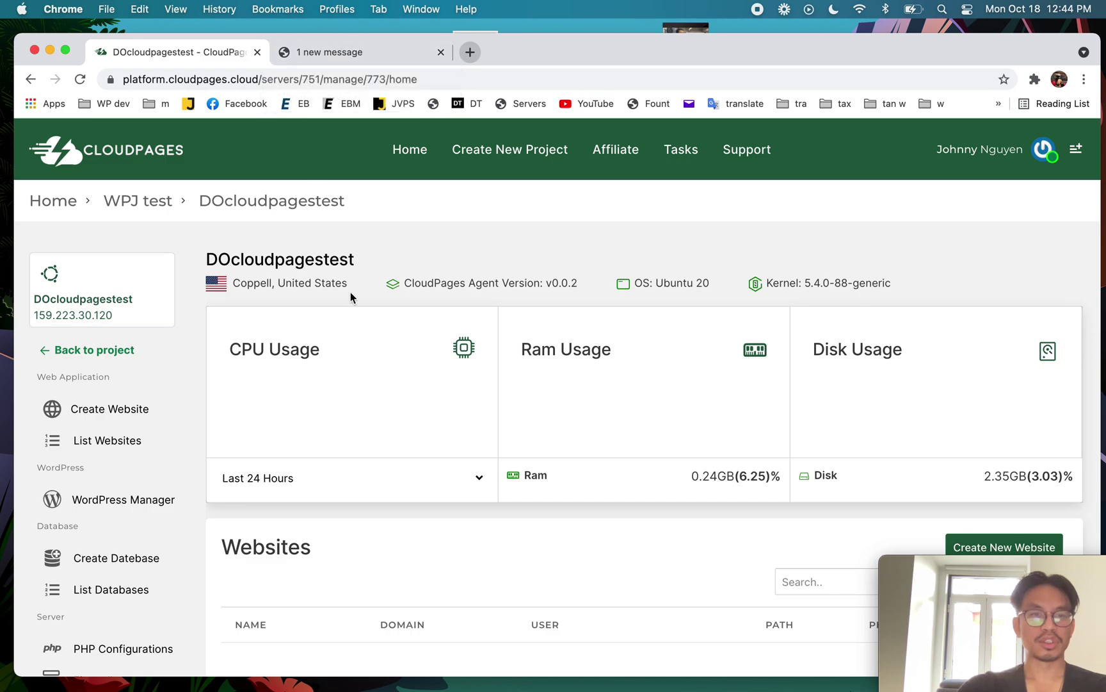
scroll(350, 292, "down", 4)
scroll(350, 291, "up", 4)
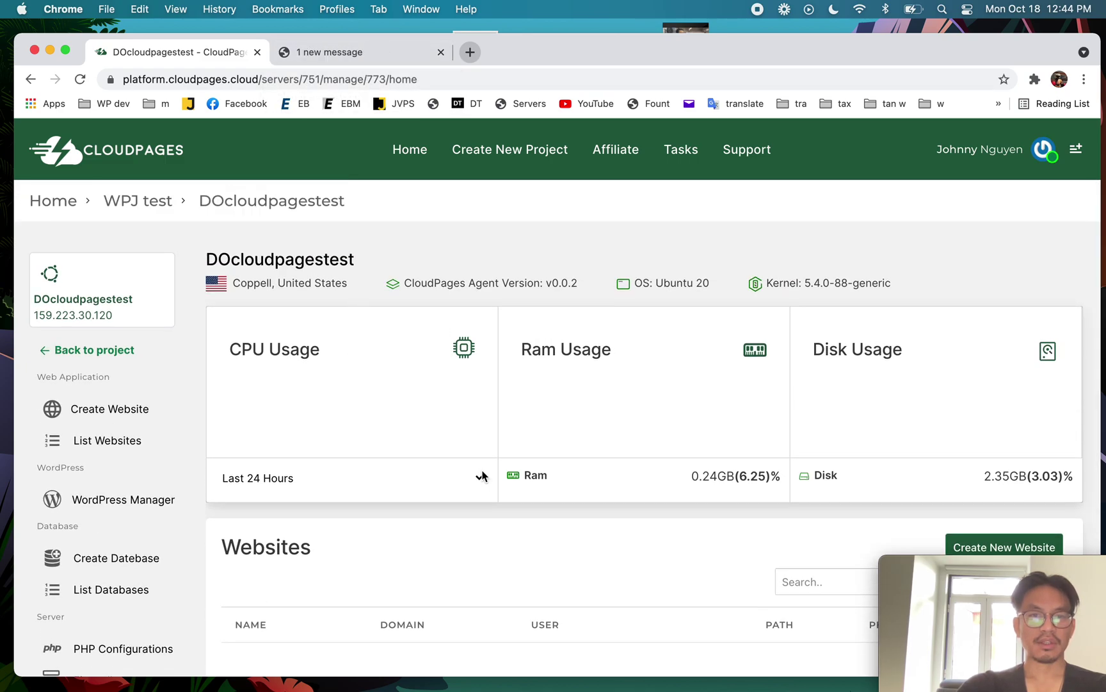
scroll(482, 474, "down", 5)
scroll(390, 366, "up", 5)
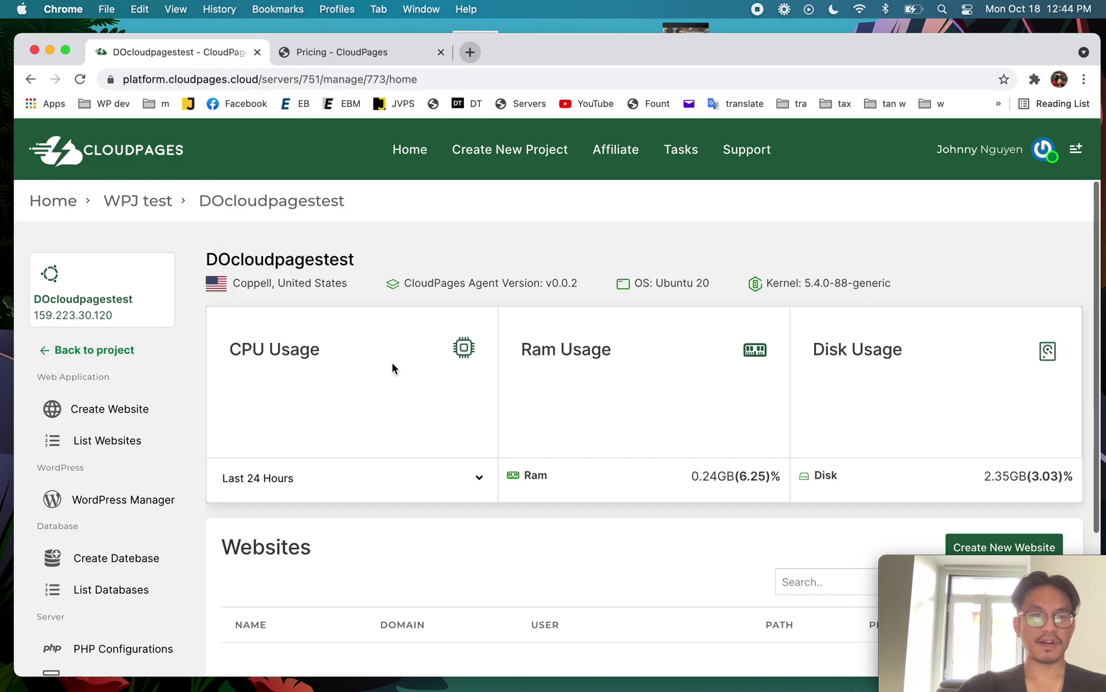
left_click(334, 58)
left_click(187, 64)
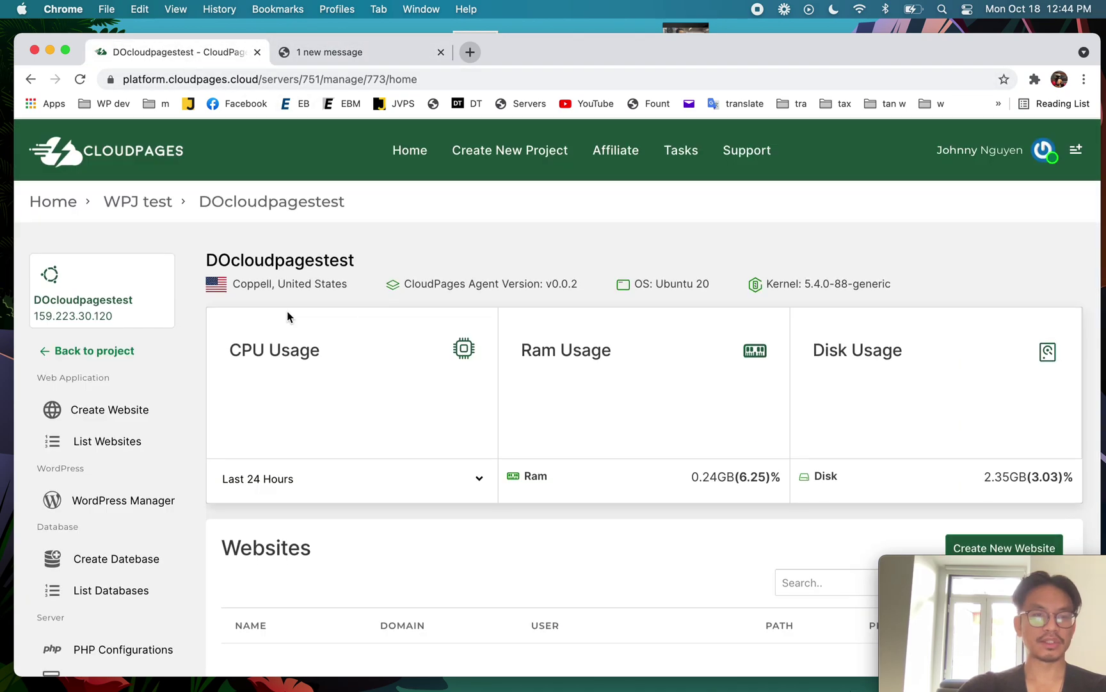
scroll(375, 427, "down", 3)
scroll(375, 426, "up", 3)
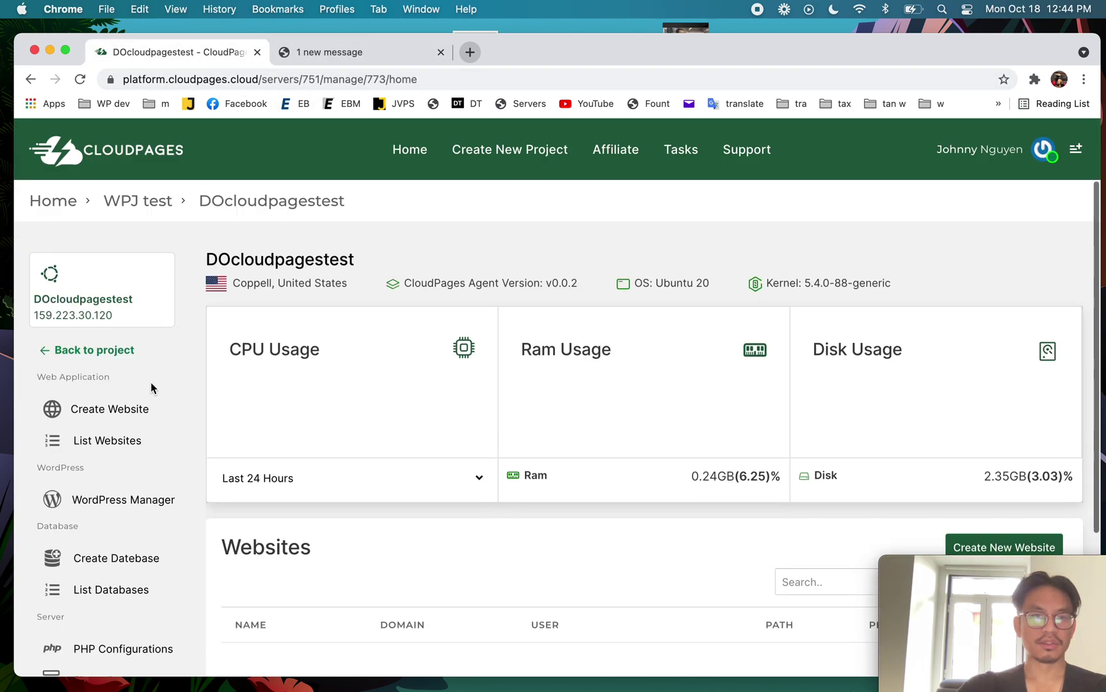
left_click(113, 413)
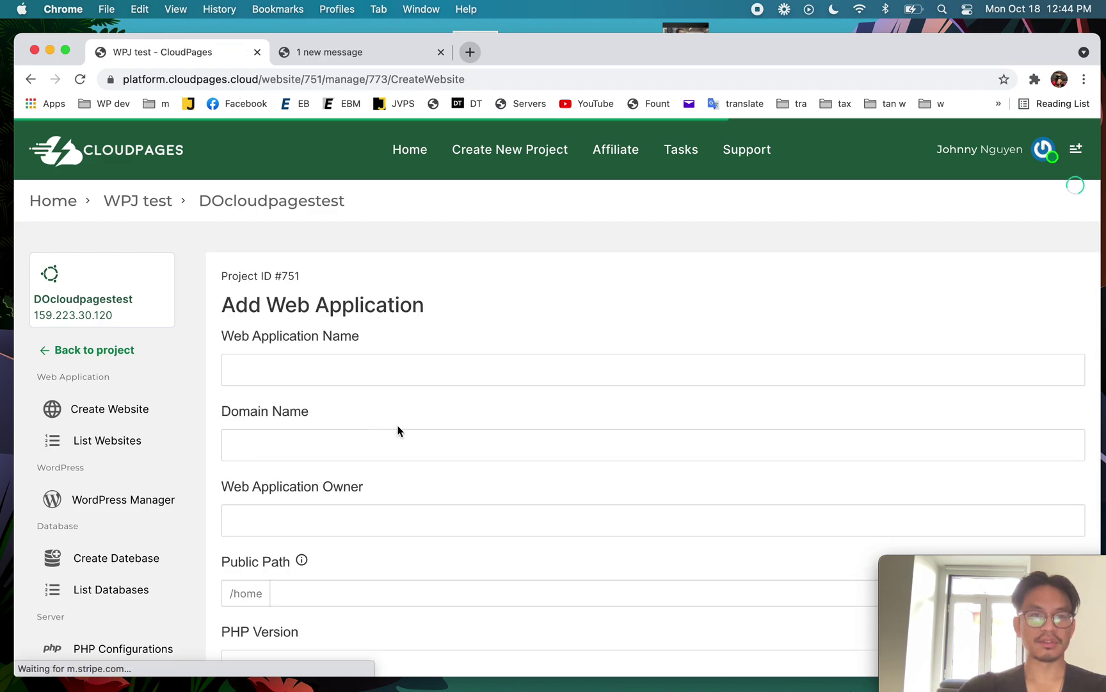
Enter app name test, domain cloudpages.wpjohnny.com, and pick the suggested application owner
left_click(399, 371)
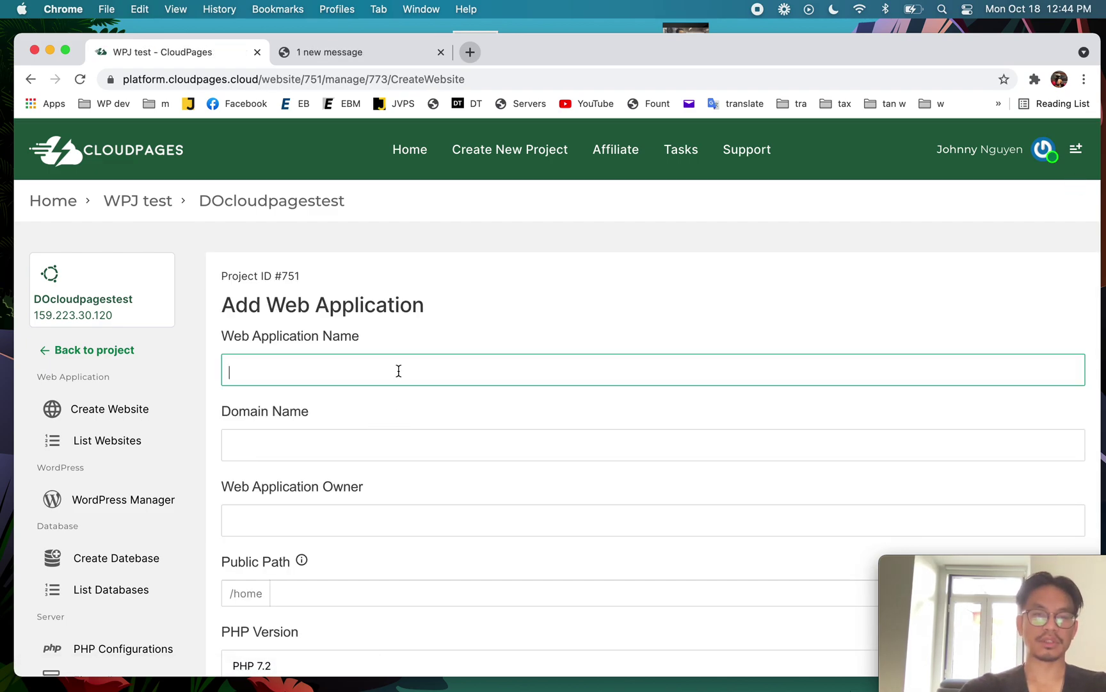
type("test")
key("Tab")
type("cl")
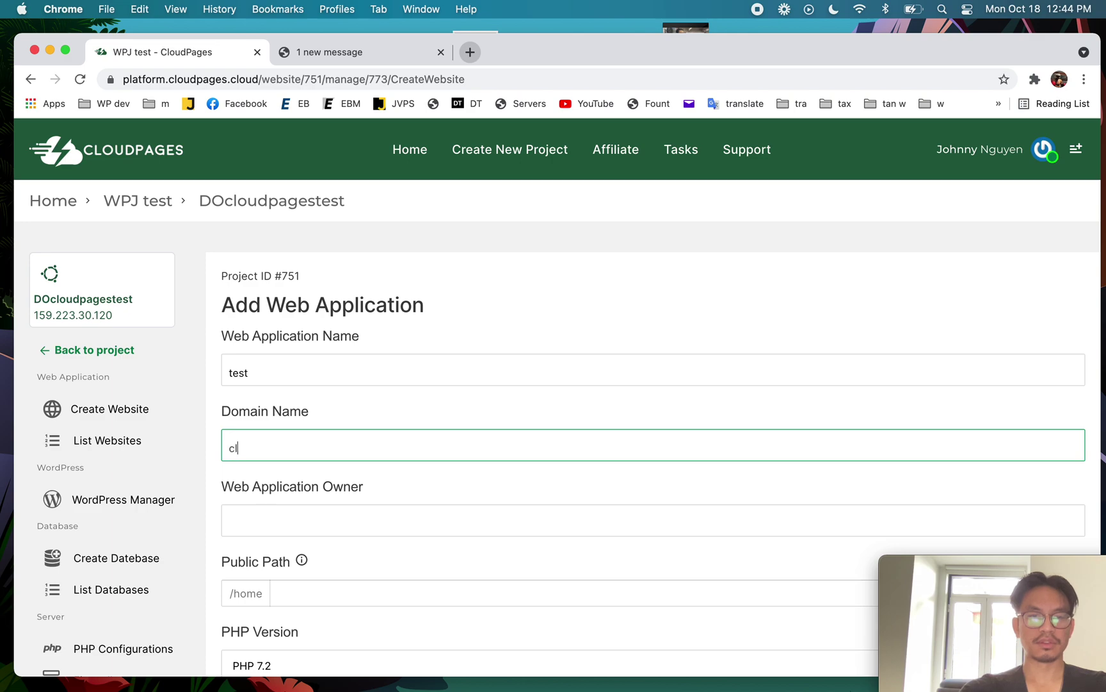
type("oudpages.wpjo")
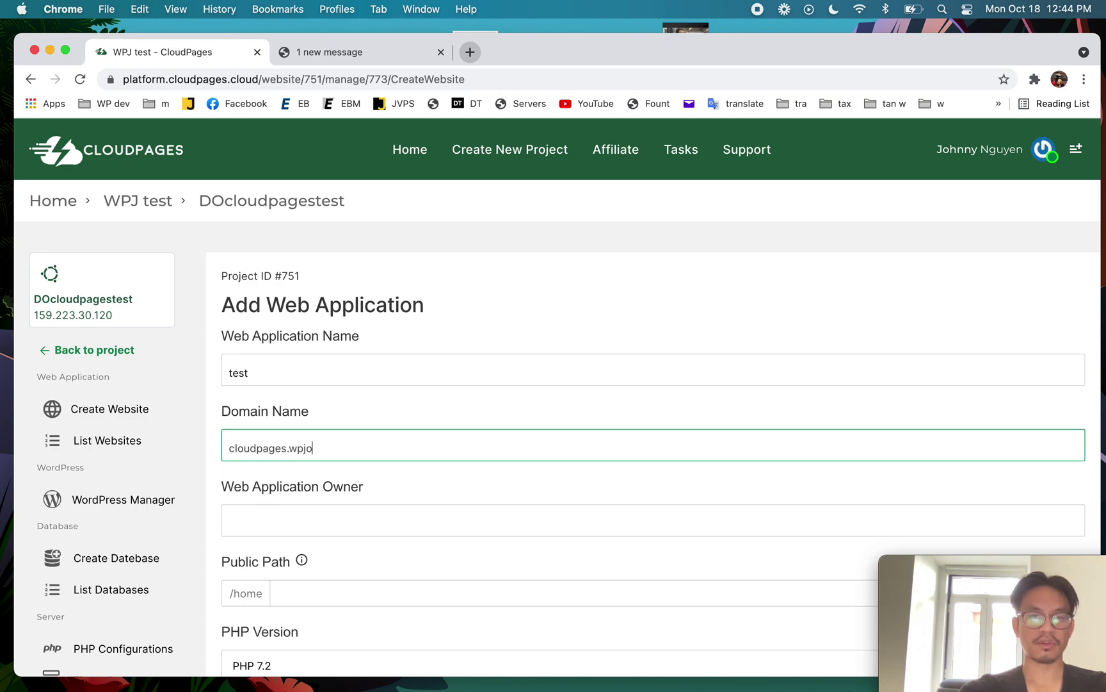
type("hnny.com")
key("Tab")
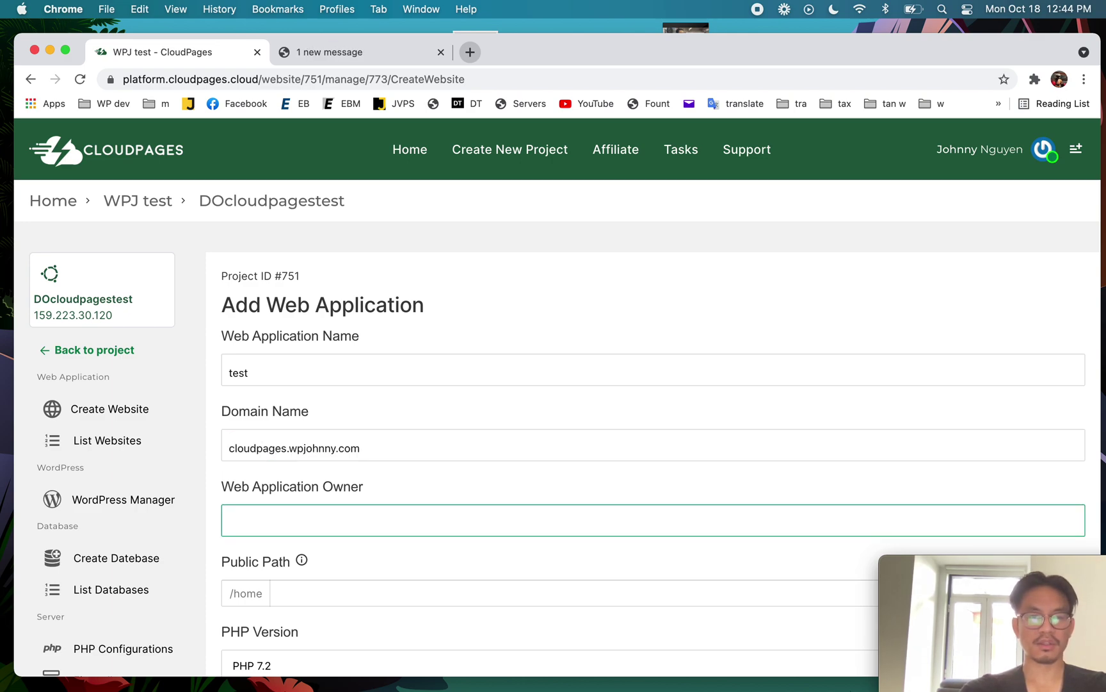
scroll(420, 375, "down", 3)
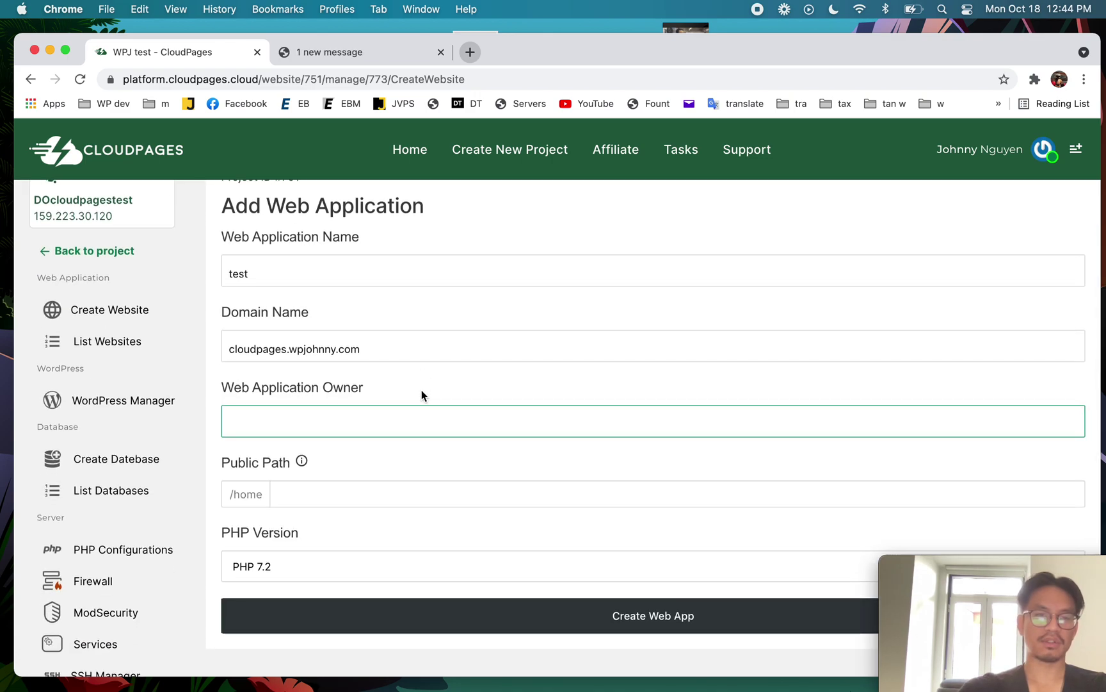
type("Johnny")
left_click(582, 399)
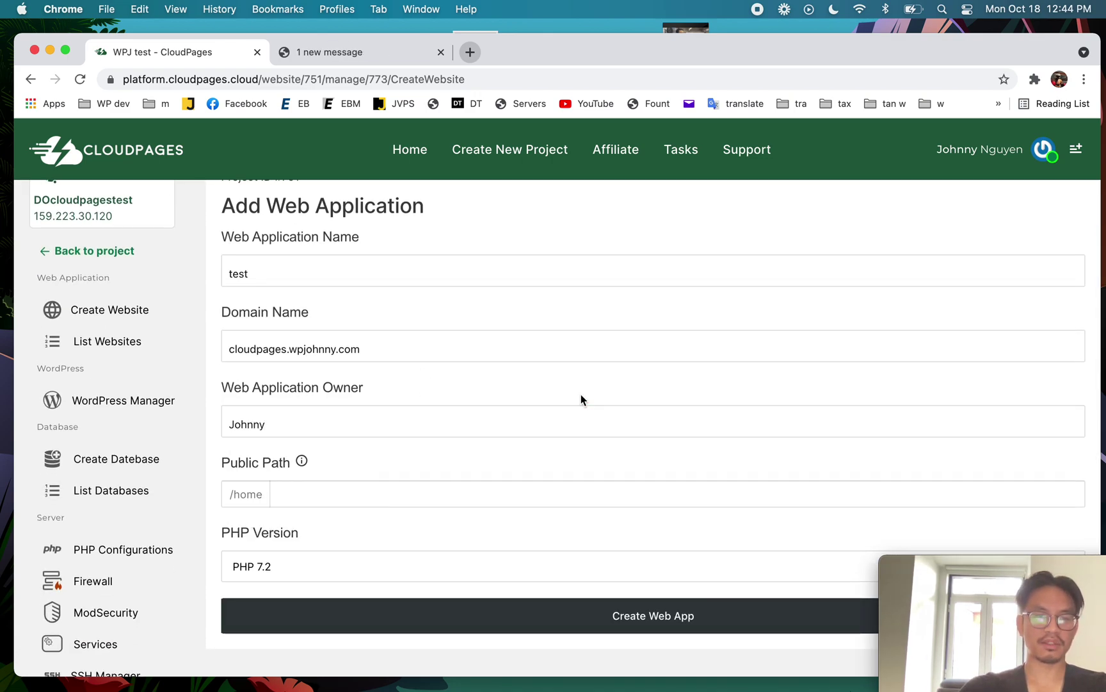
Choose PHP 7.4 for the site and attempt to create the web app
left_click(306, 488)
mouse_move(301, 460)
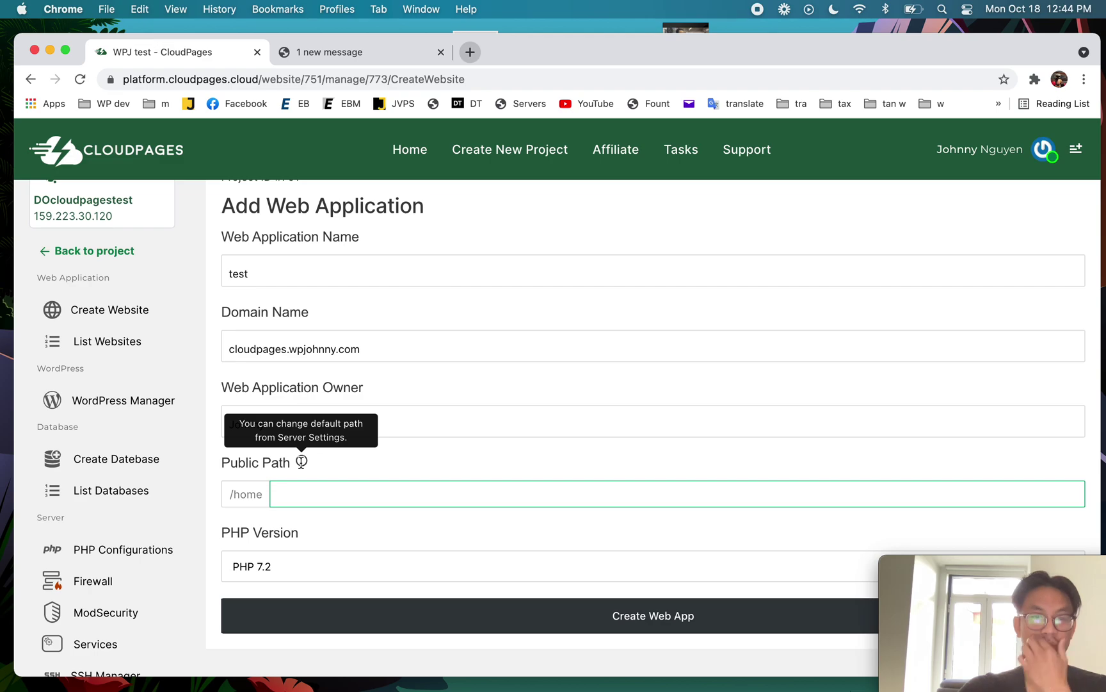
scroll(340, 563, "down", 3)
left_click(371, 465)
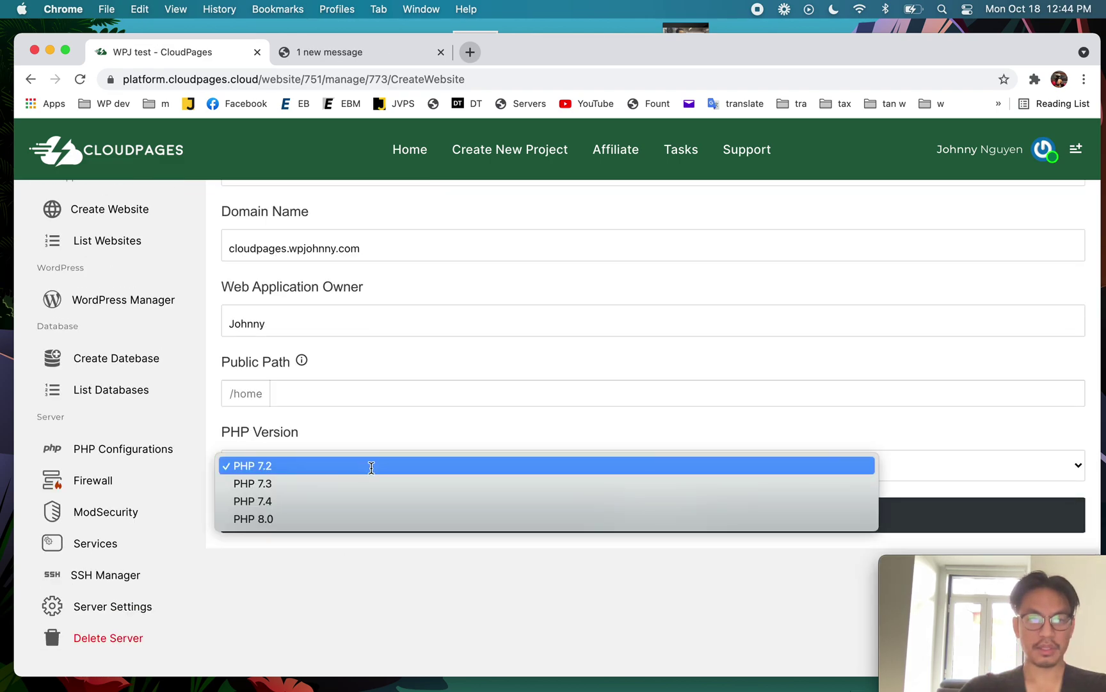
left_click(349, 501)
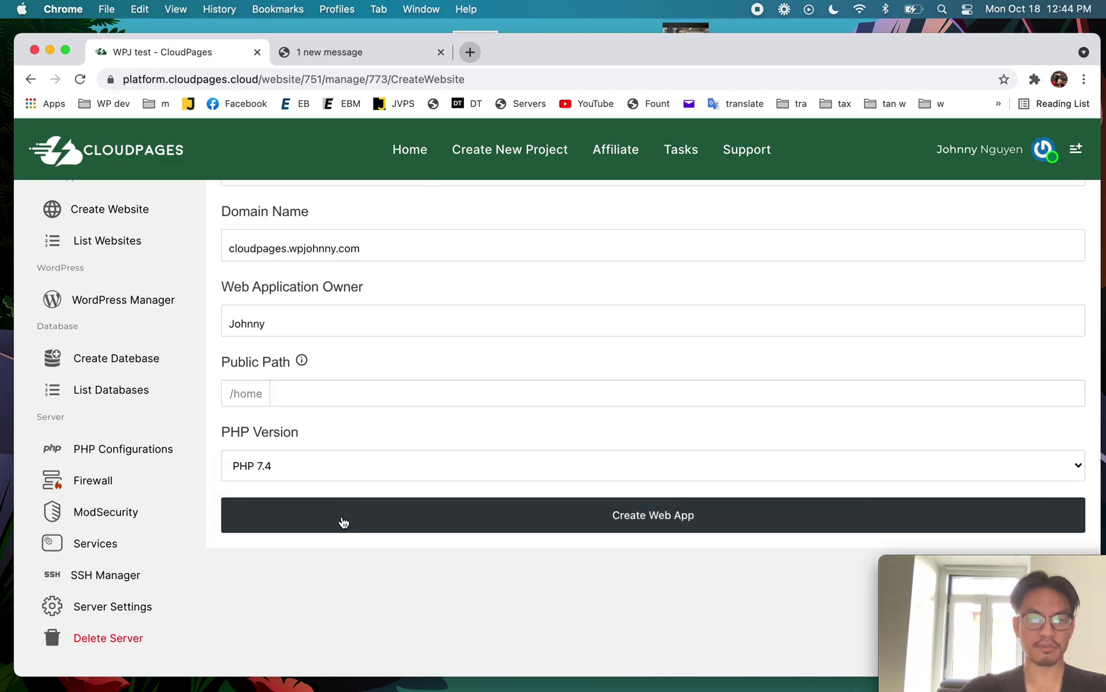
left_click(397, 521)
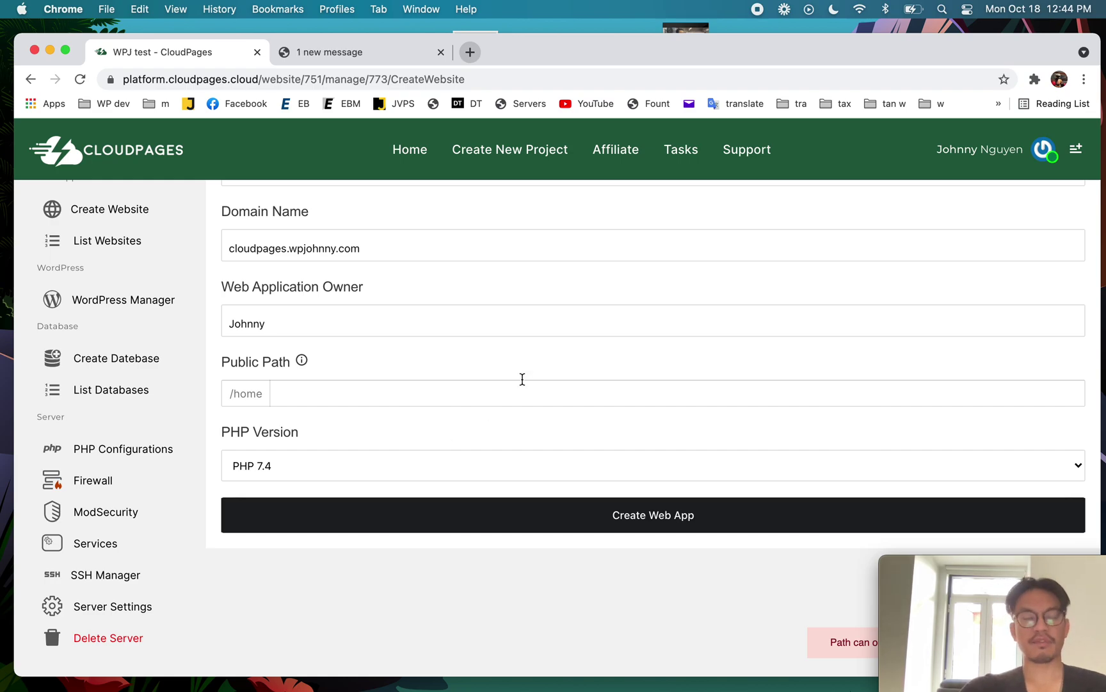
Set the public path to wpj and create the web application
mouse_move(887, 46)
left_mouse_down()
mouse_move(694, 48)
mouse_move(911, 59)
mouse_move(888, 43)
mouse_move(766, 62)
mouse_move(892, 54)
left_mouse_up()
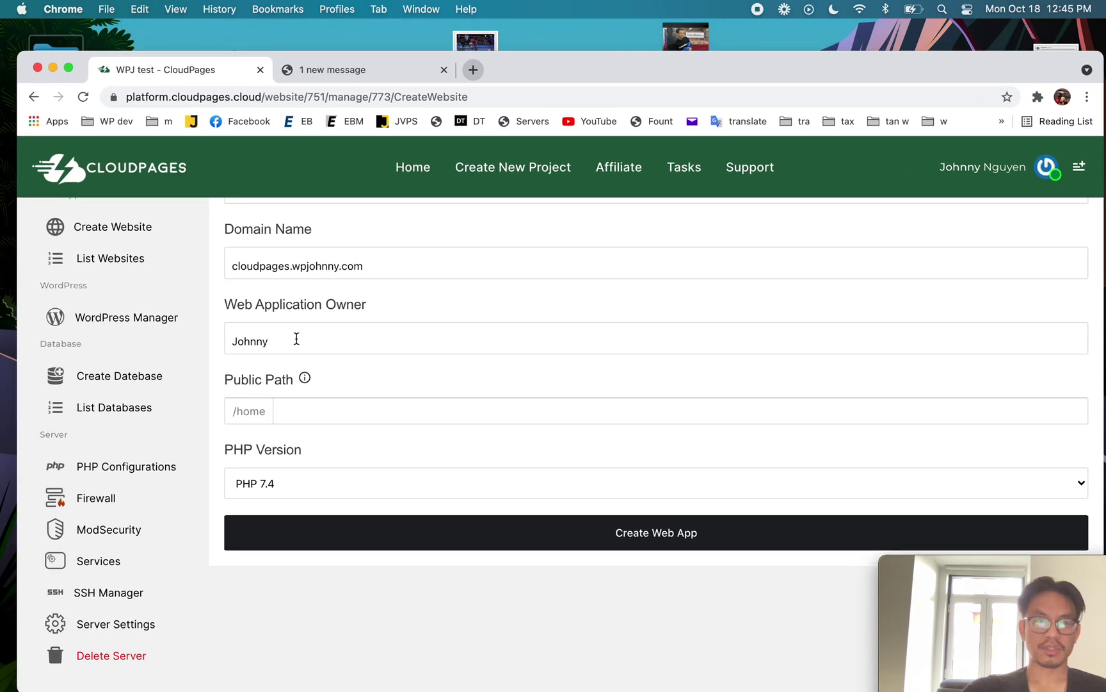
mouse_move(309, 377)
left_click(308, 409)
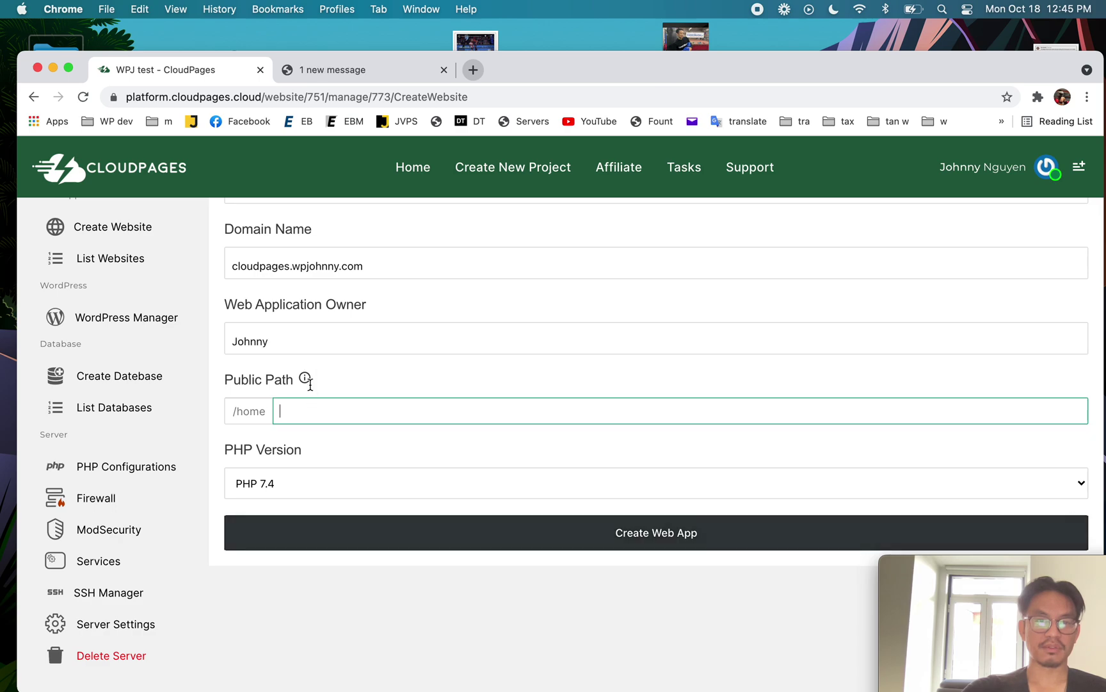
left_click(305, 378)
left_click(308, 408)
left_click(251, 416)
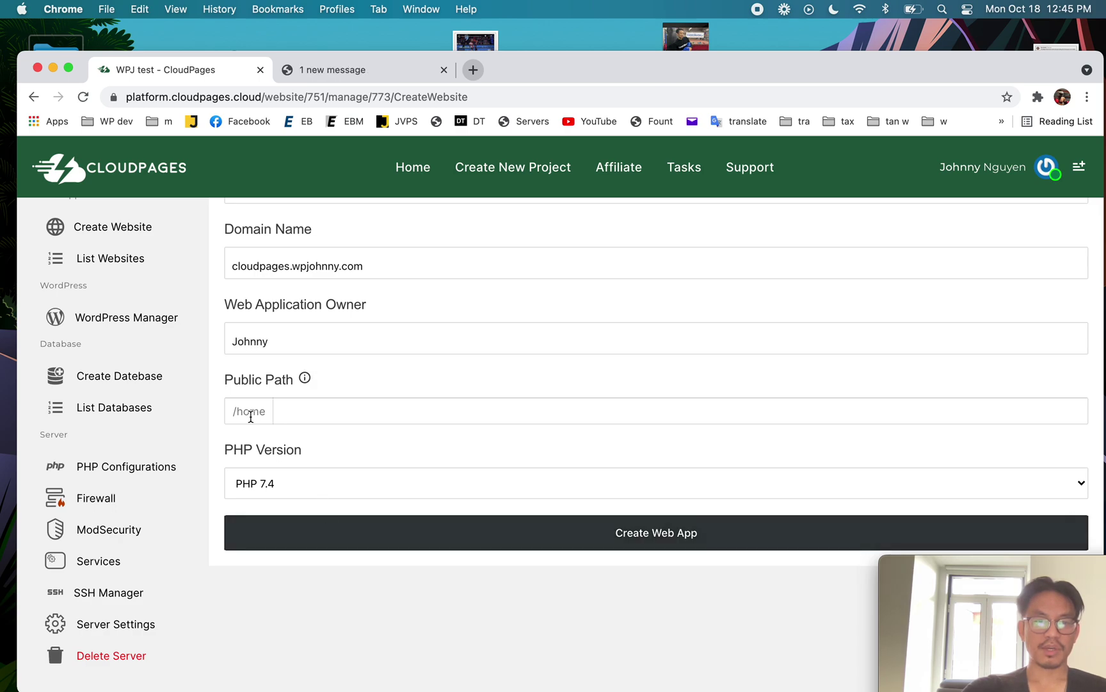
left_click(319, 526)
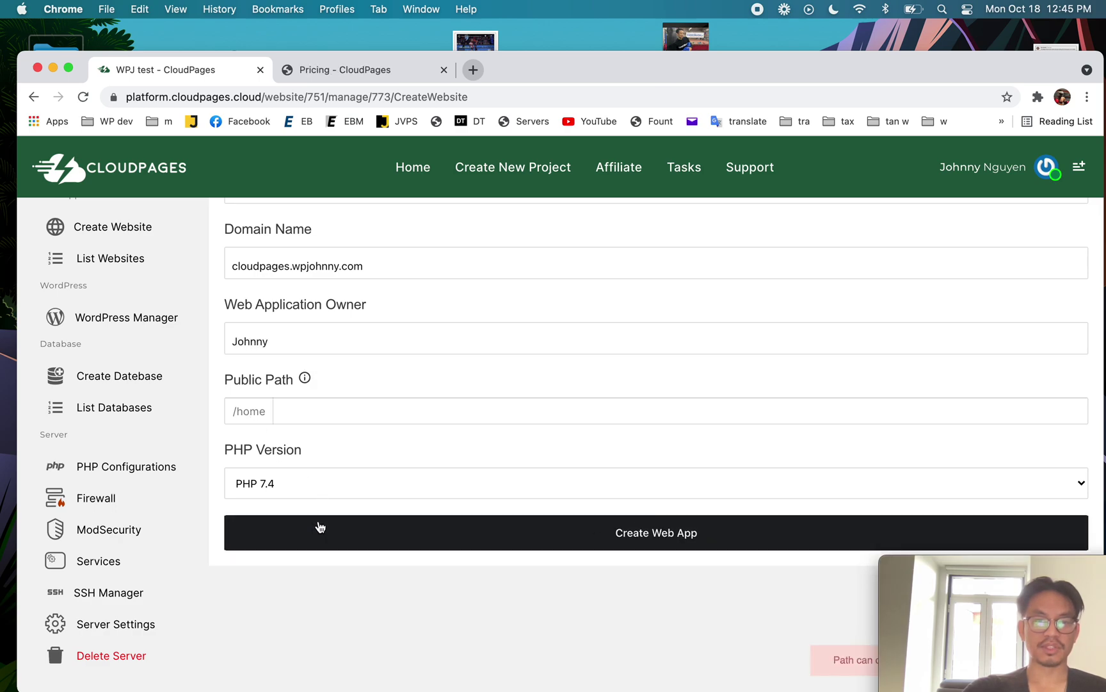
left_click(394, 413)
type("wpj")
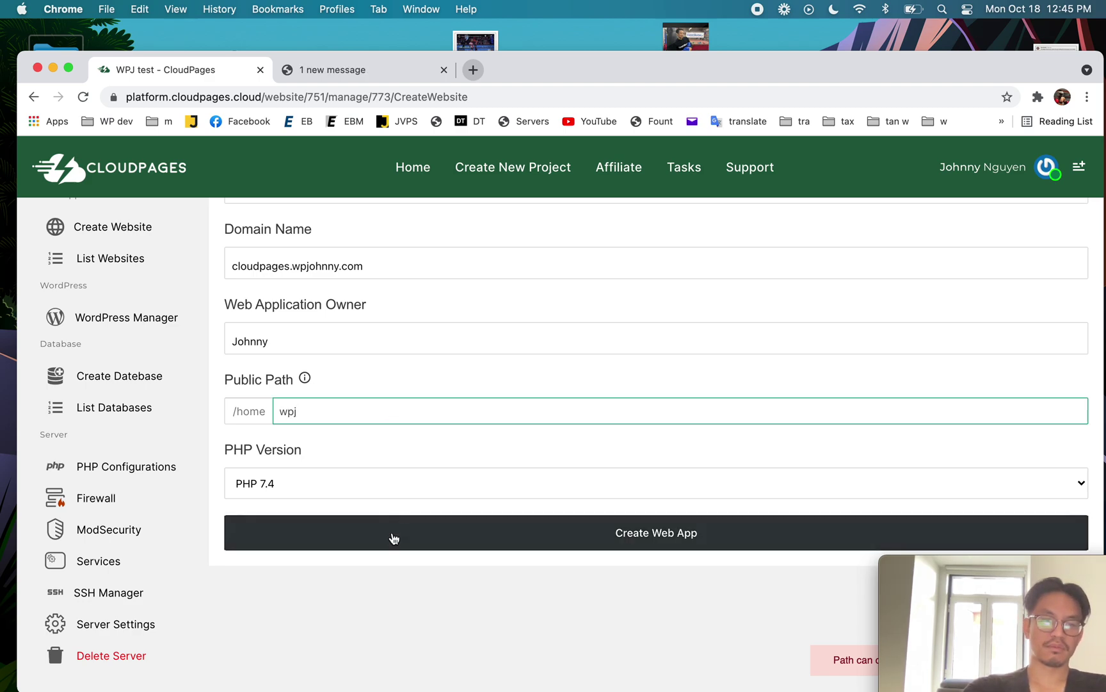
left_click(394, 536)
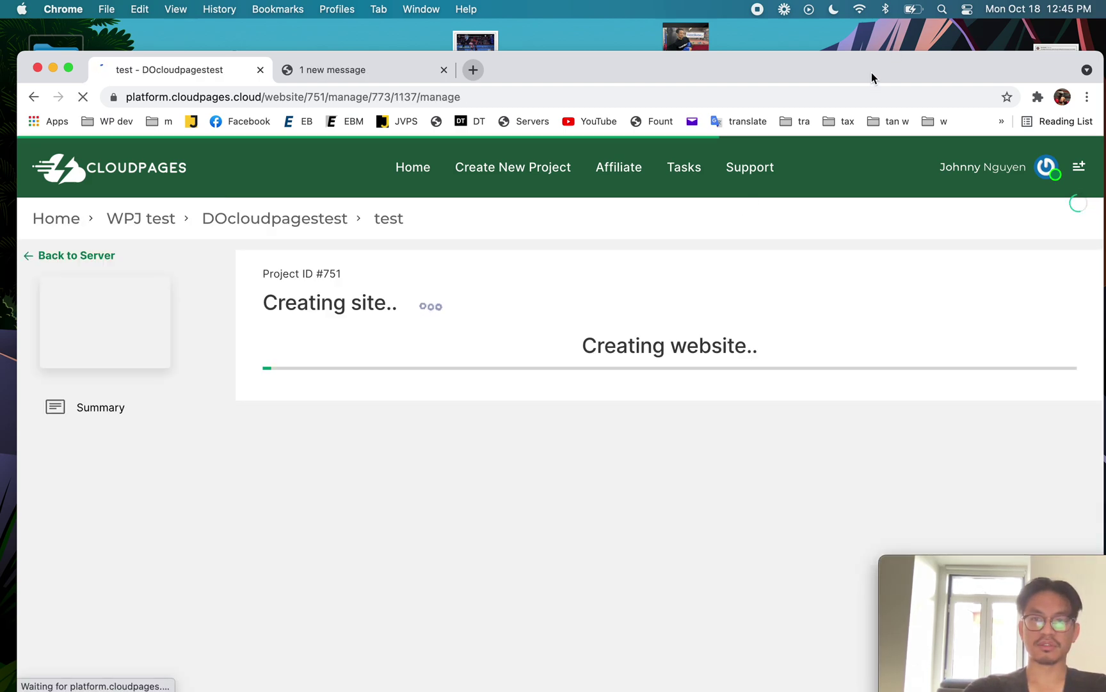
Wait for the test site build to reach Obtaining ssl, then open Home in a new tab
mouse_move(871, 72)
left_mouse_down()
mouse_move(786, 74)
mouse_move(887, 71)
left_mouse_up()
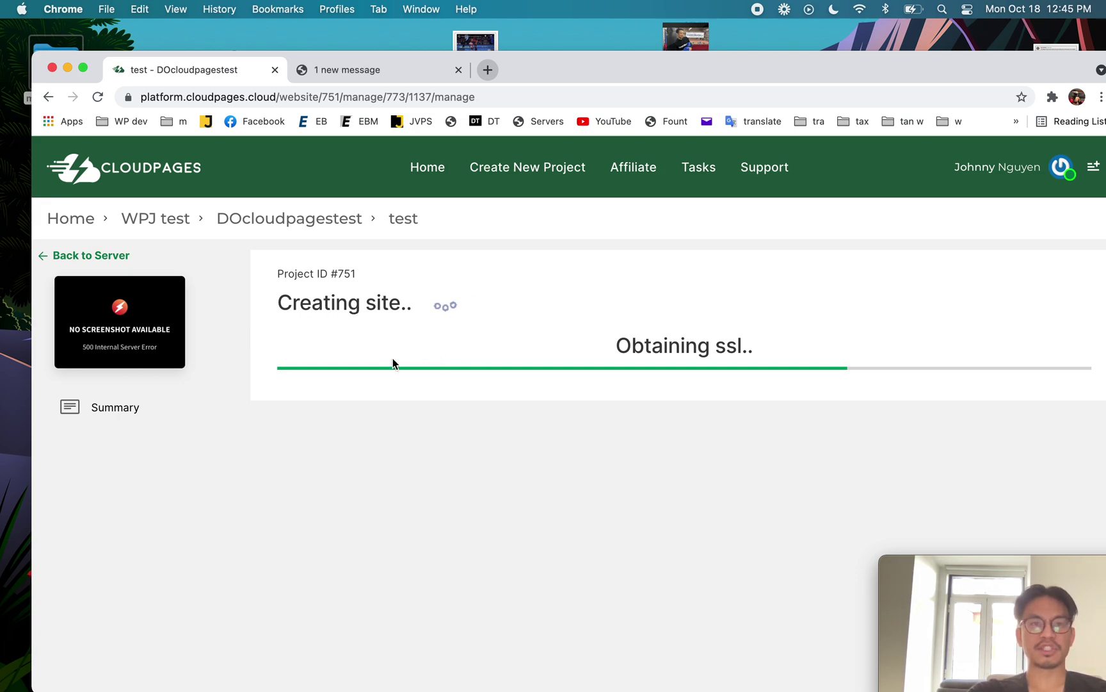
left_click_drag(615, 66, 614, 53)
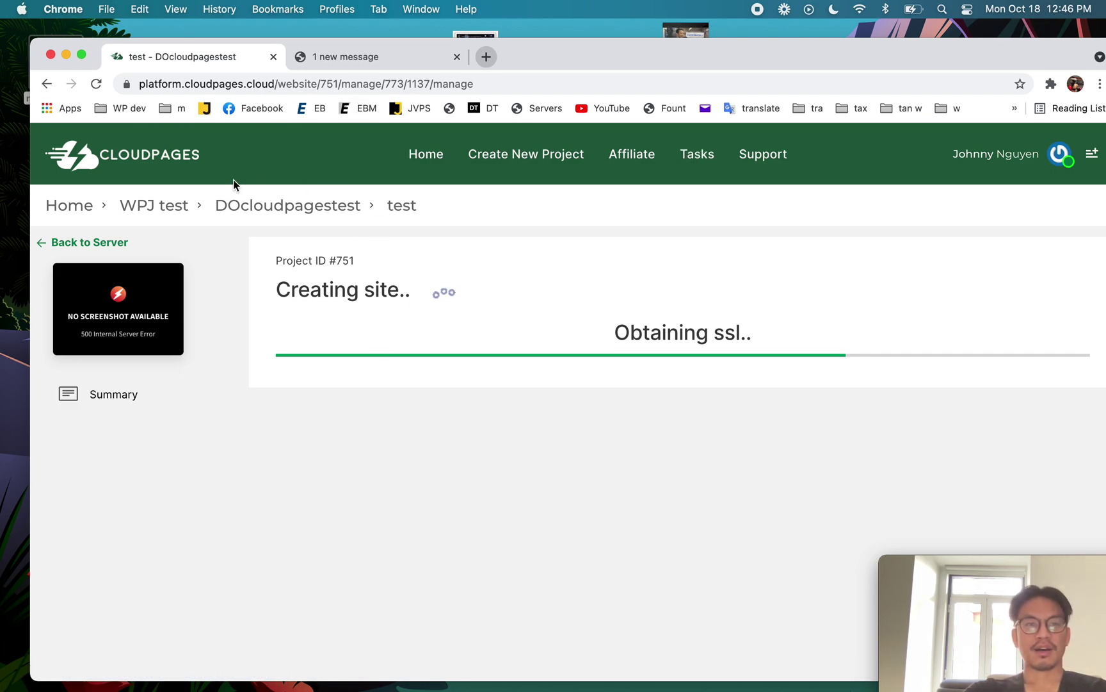
left_click(74, 208, "super")
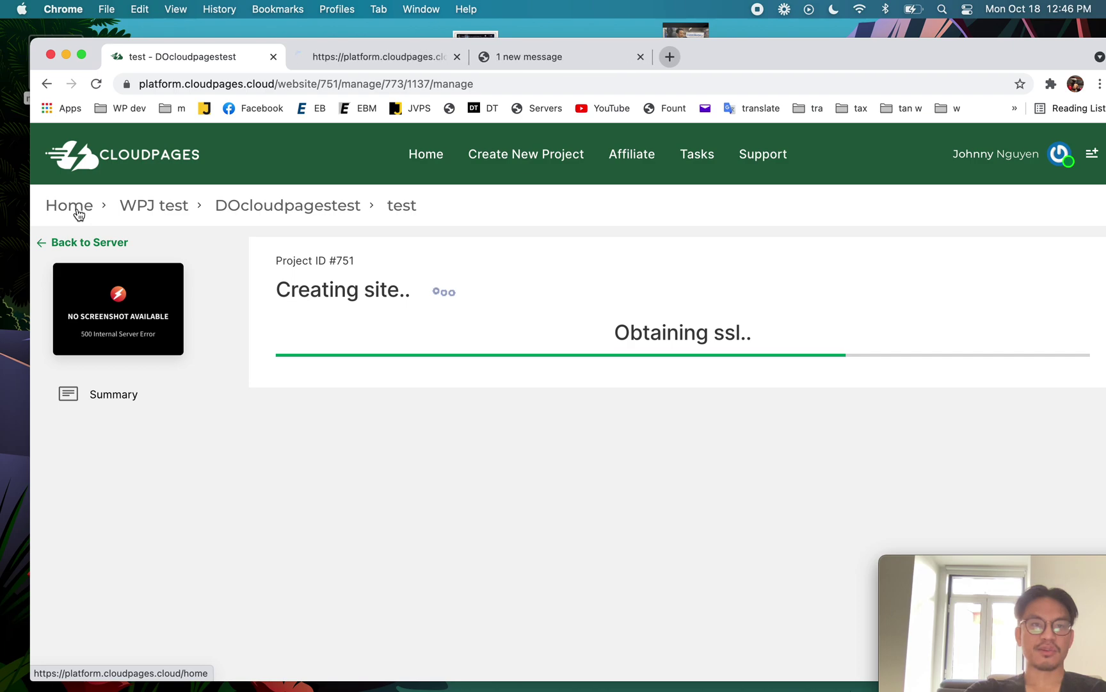
On the new dashboard tab, browse the affiliate, running tasks and new project pages
left_click(354, 58)
left_click(435, 159)
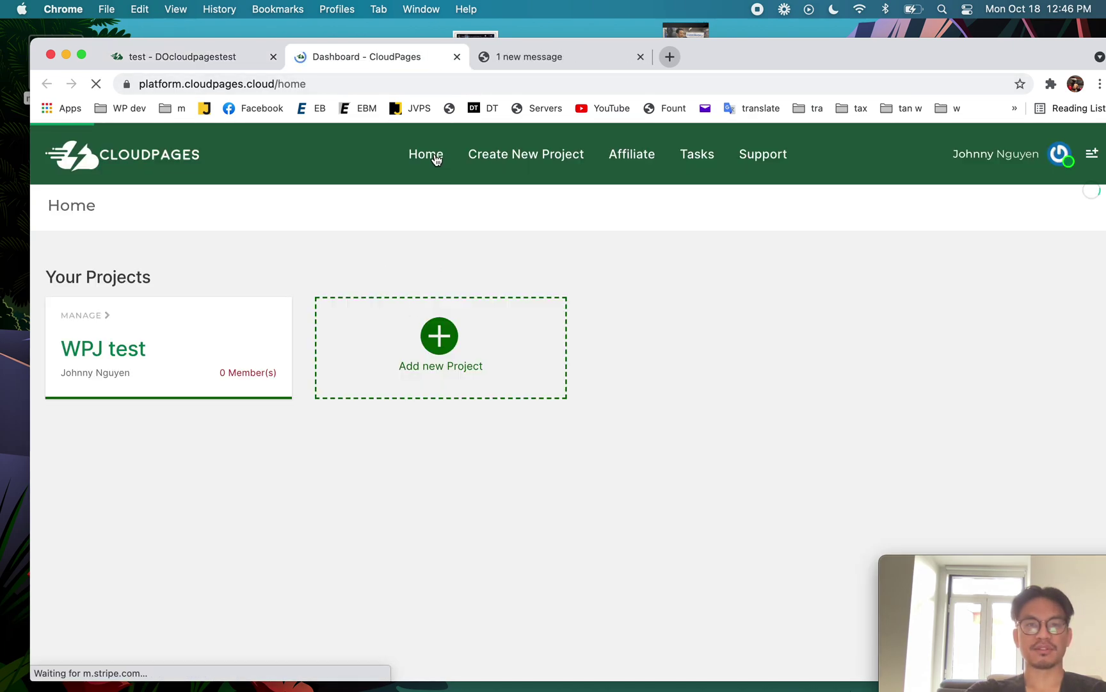
left_click(648, 160)
left_click(707, 156)
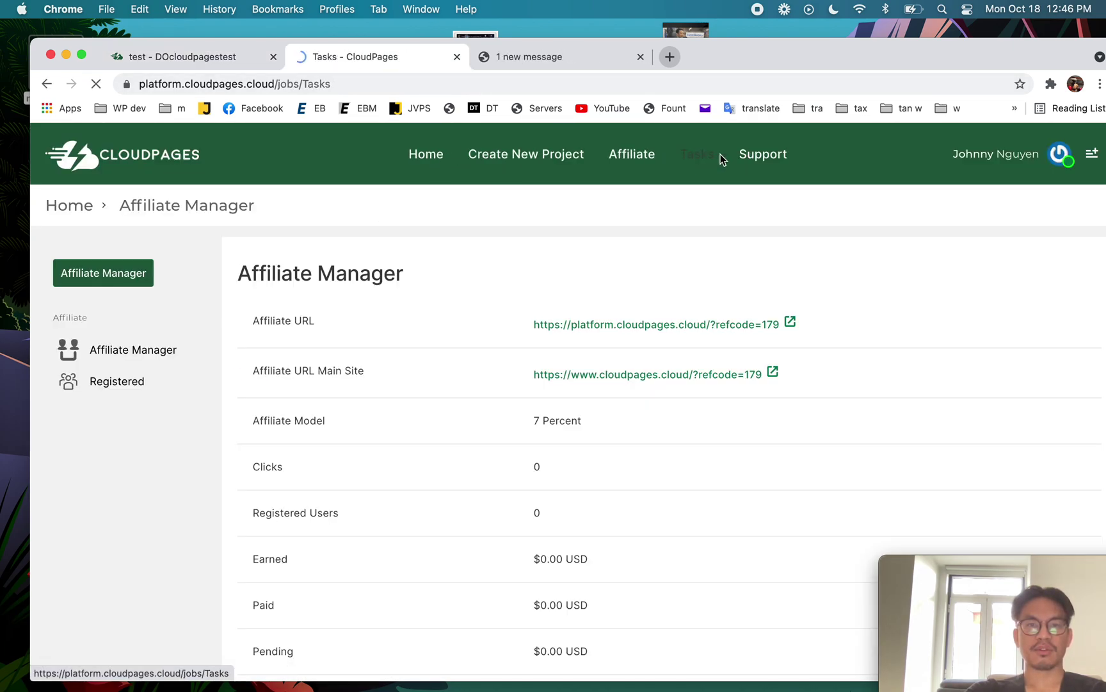
left_click(488, 162)
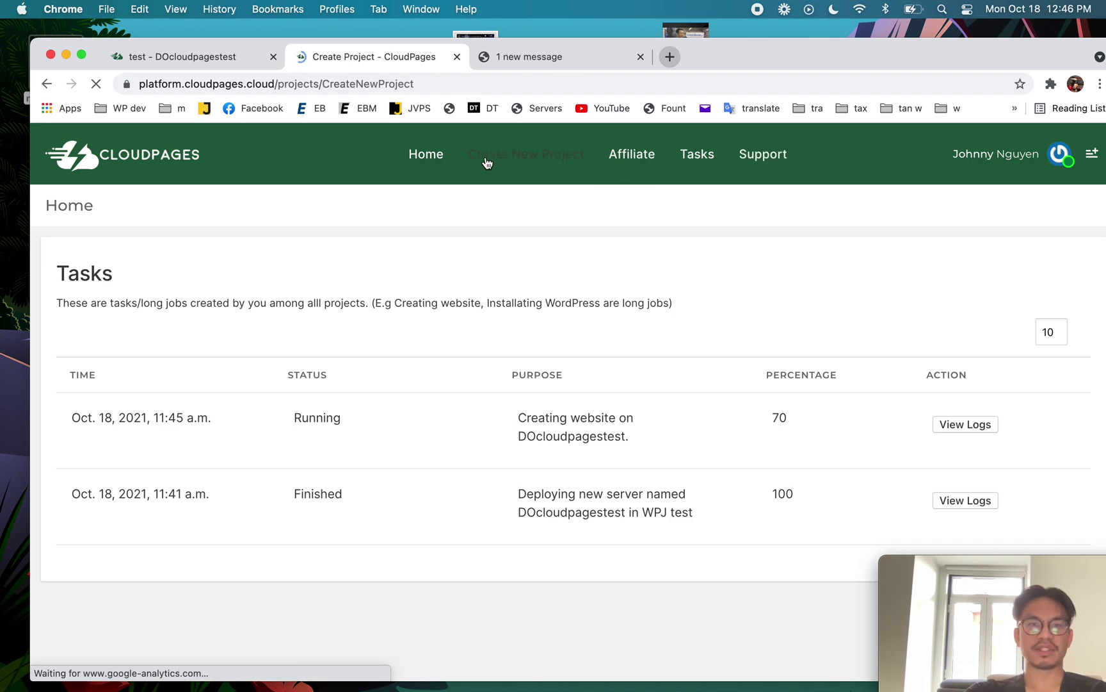
left_click(421, 162)
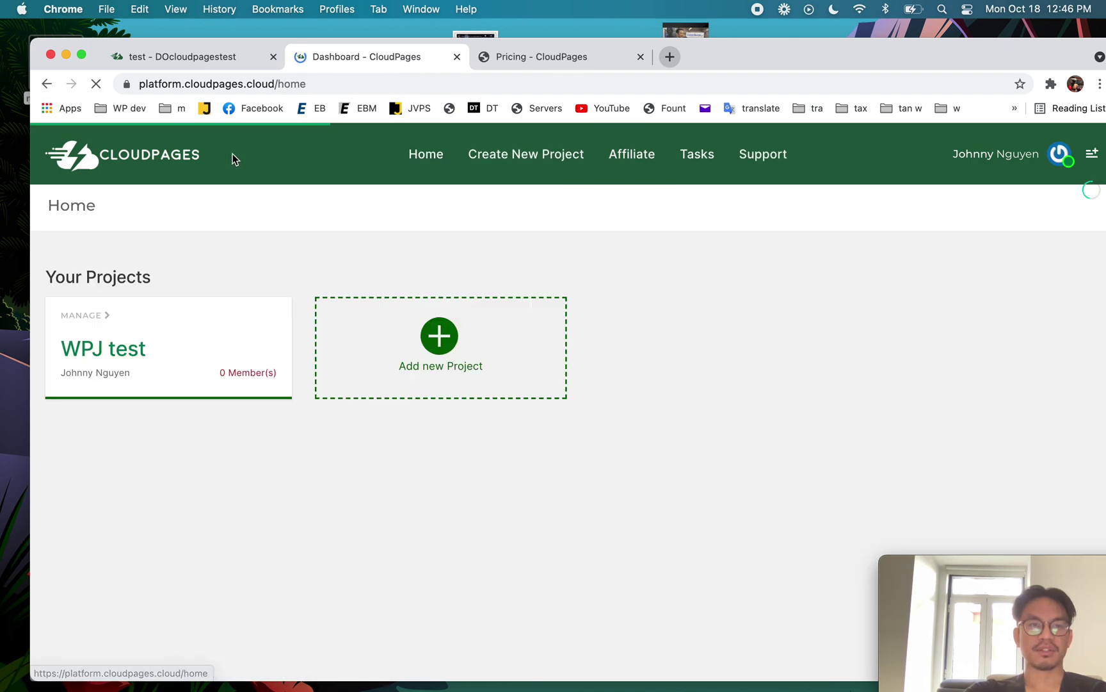
Open the WPJ test project and view its payment methods, plans, invoices and subscriptions
left_click(137, 340)
scroll(186, 449, "down", 2)
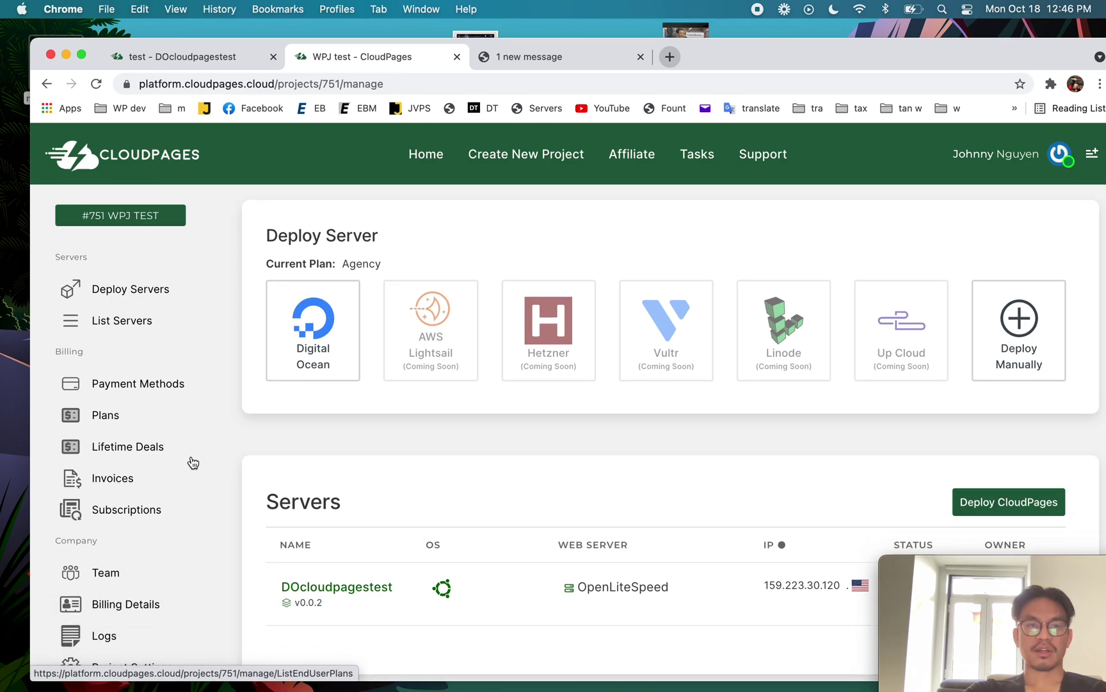
scroll(179, 416, "down", 2)
left_click(148, 333)
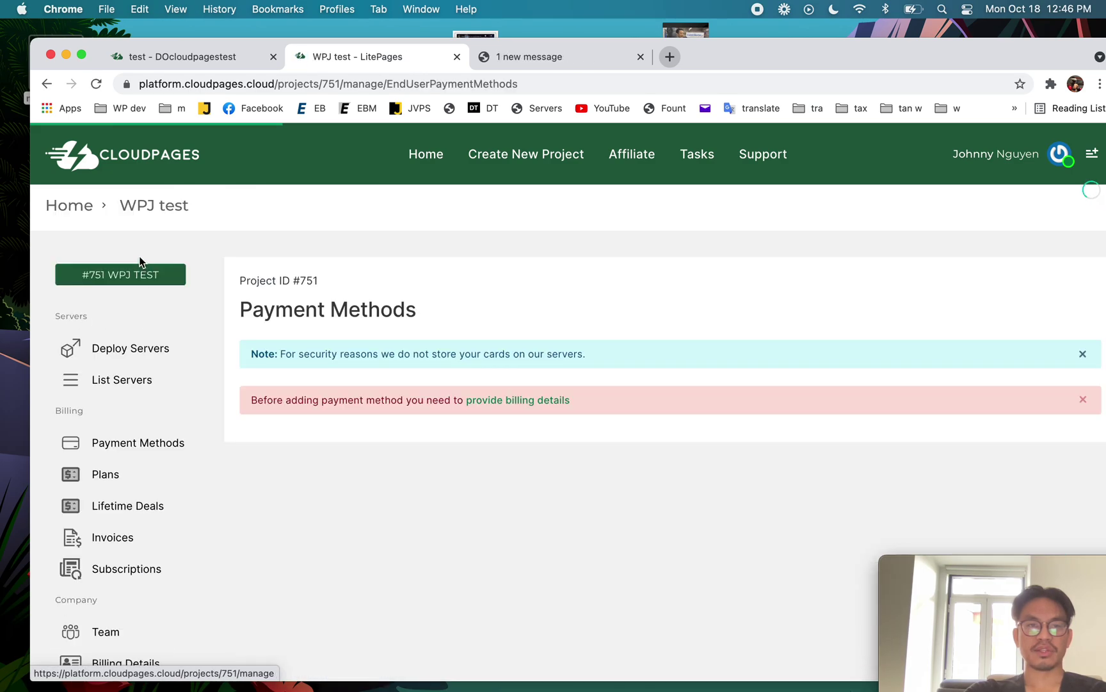
left_click(119, 347)
left_click(134, 380)
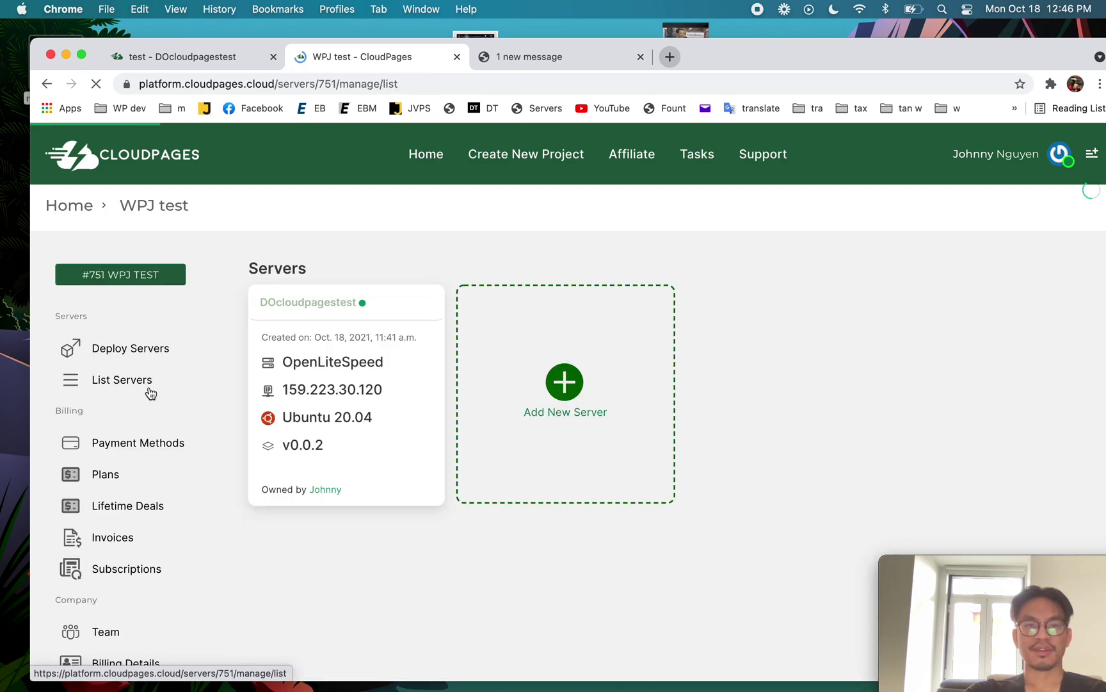
left_click(137, 506)
left_click(110, 479)
left_click(119, 540)
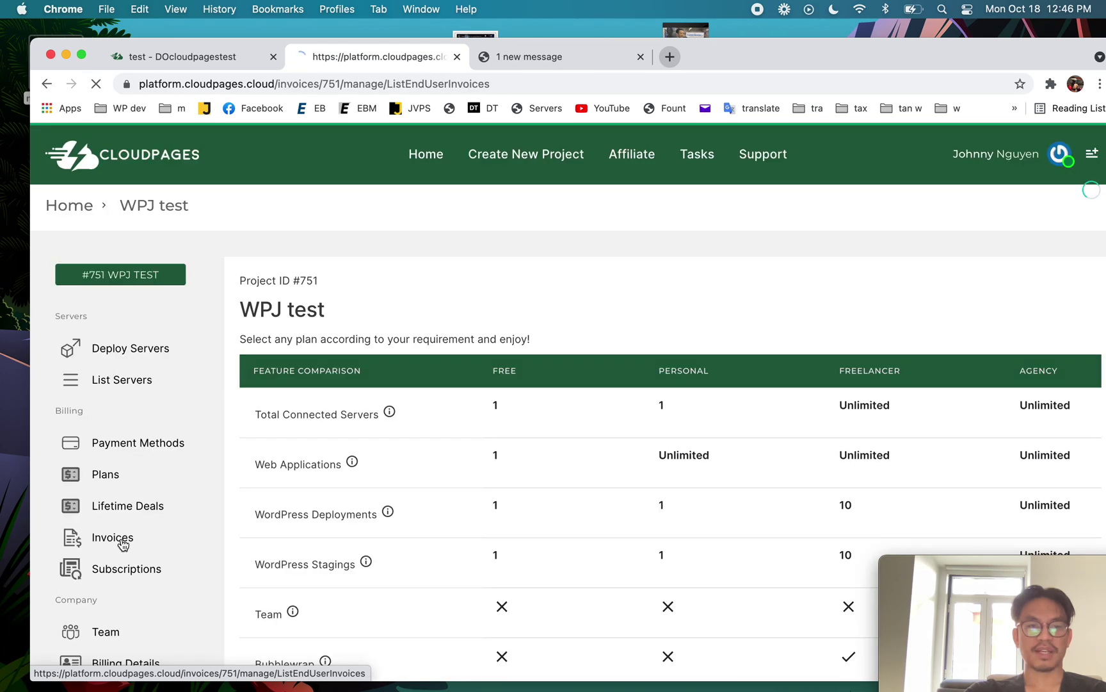
left_click(128, 568)
Show the WPJ test project's server list with DOcloudpagestest
left_click(132, 443)
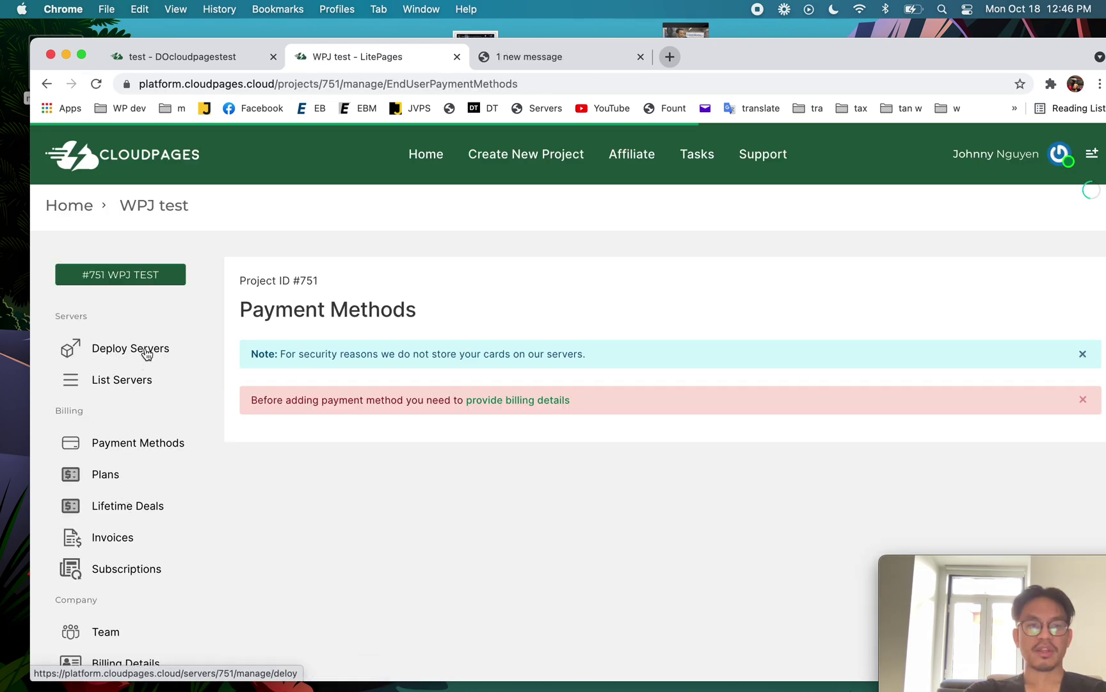
left_click(146, 351)
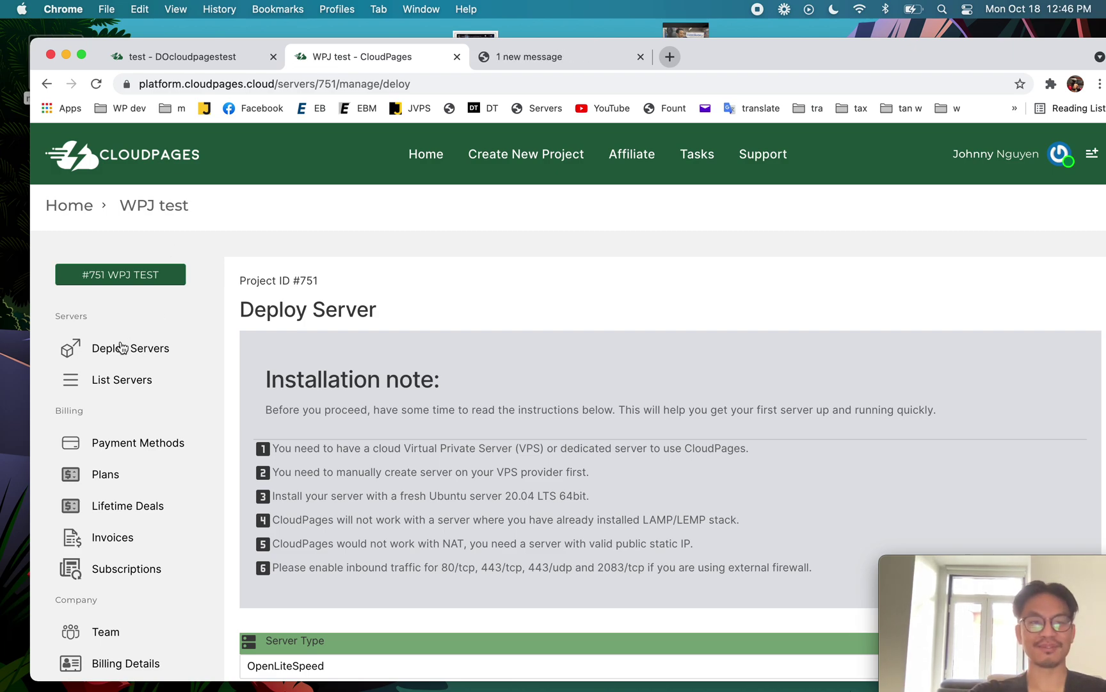
left_click(119, 379)
left_click(128, 352)
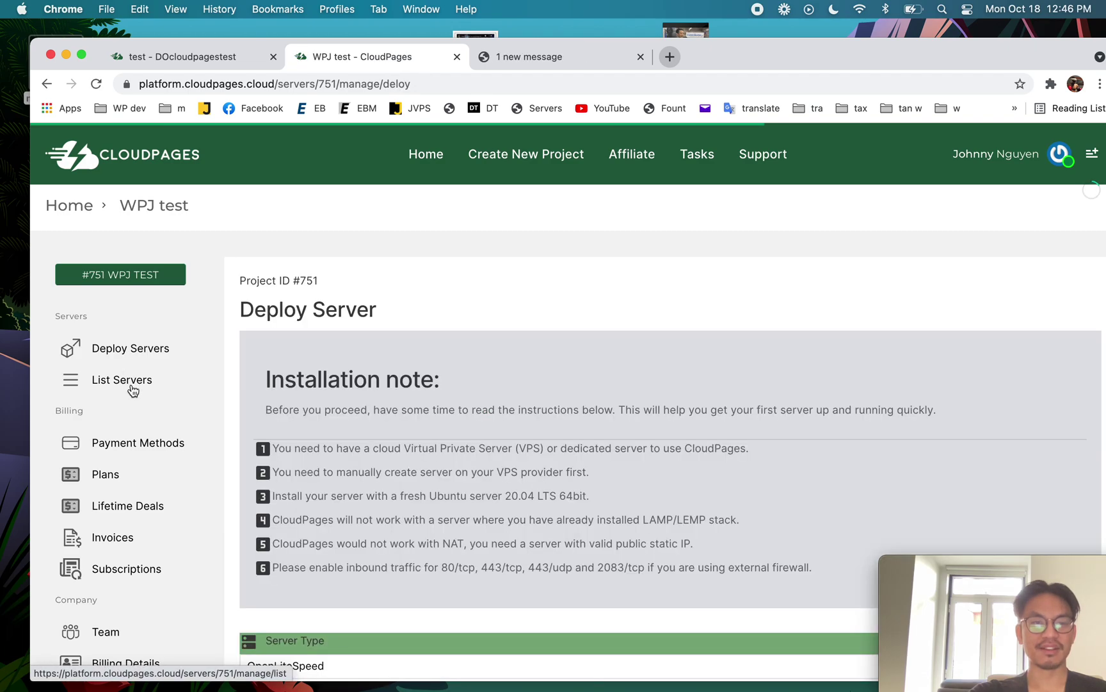
Review the DOcloudpagestest server overview and its websites
left_click(336, 303)
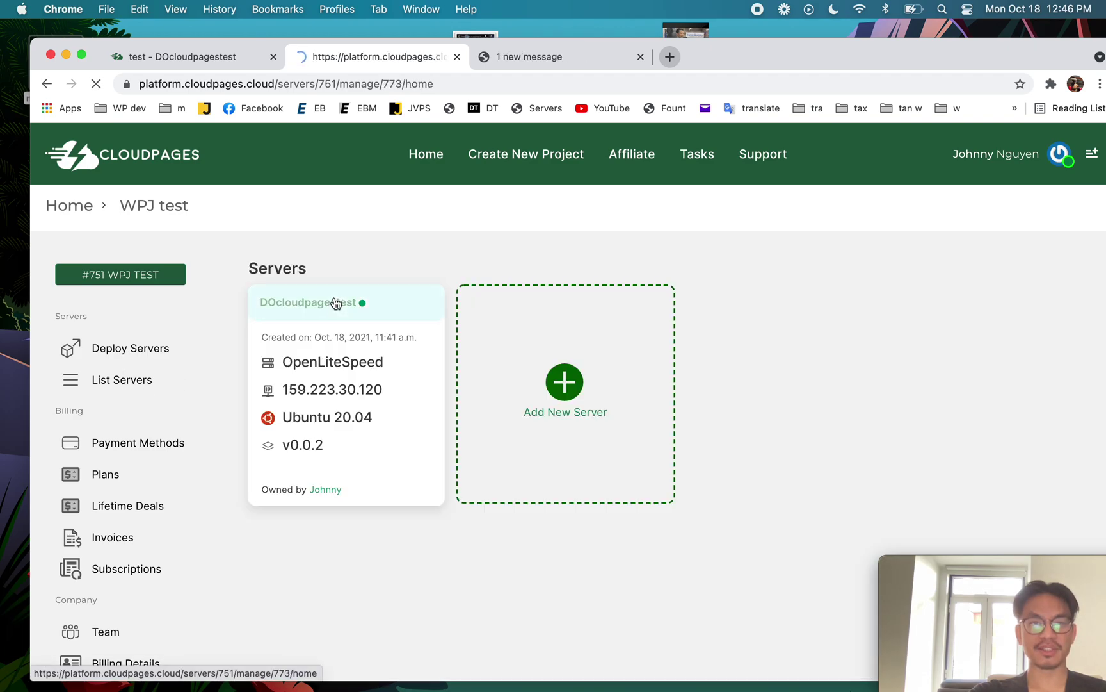
scroll(475, 442, "down", 5)
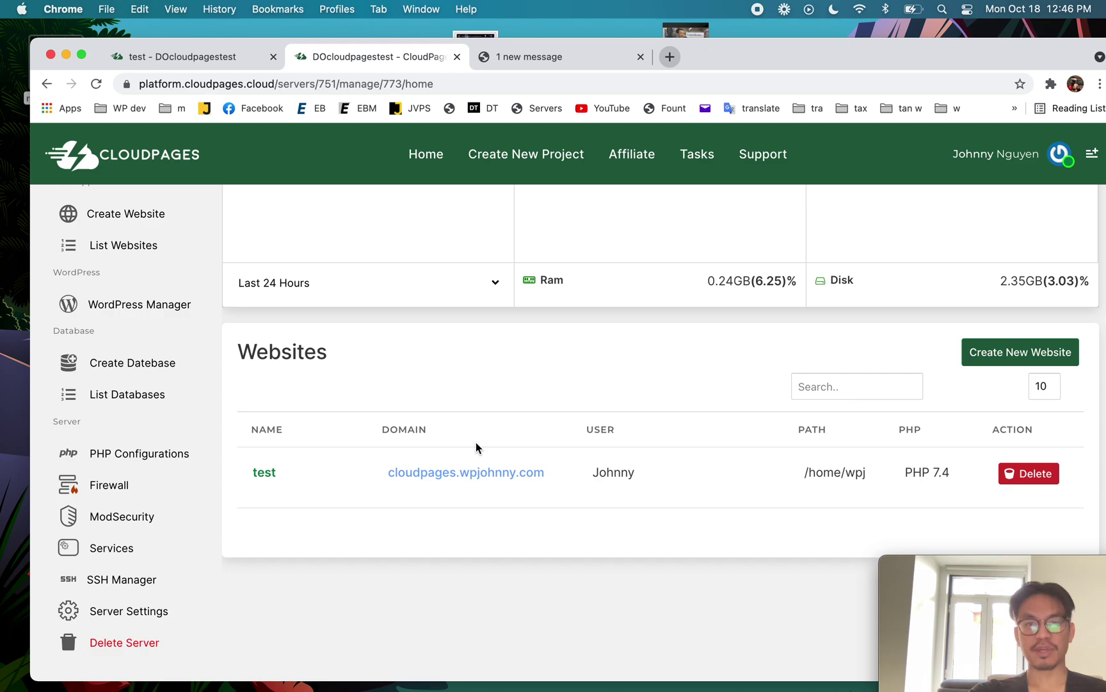
scroll(476, 442, "up", 3)
scroll(274, 454, "down", 3)
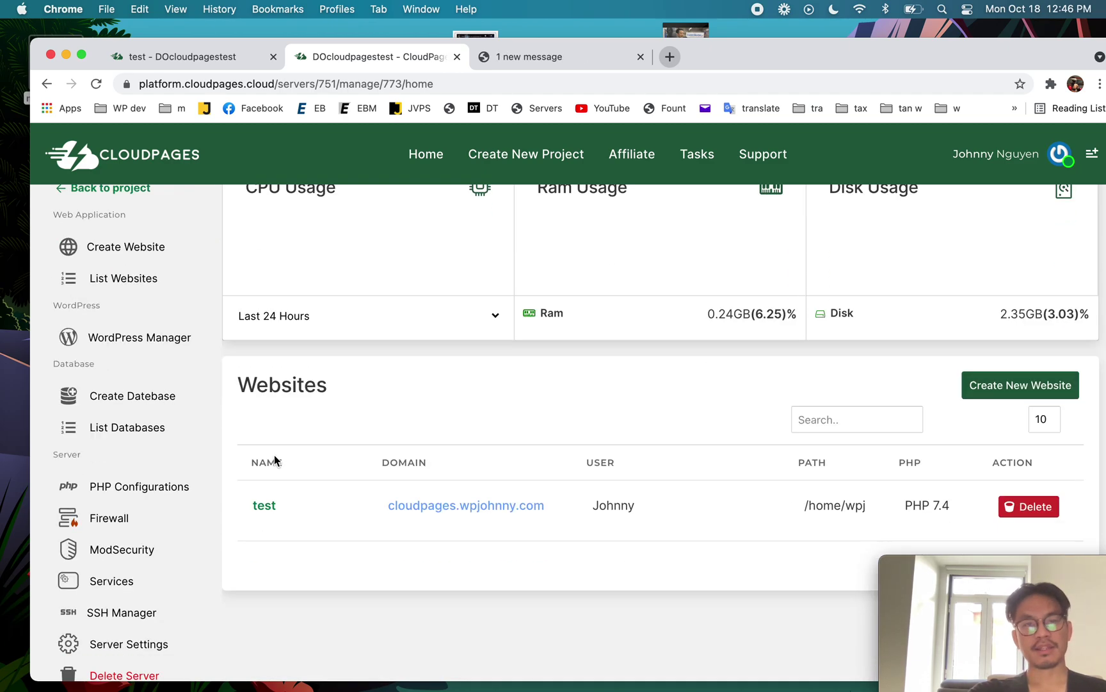
scroll(274, 455, "up", 2)
scroll(747, 319, "down", 2)
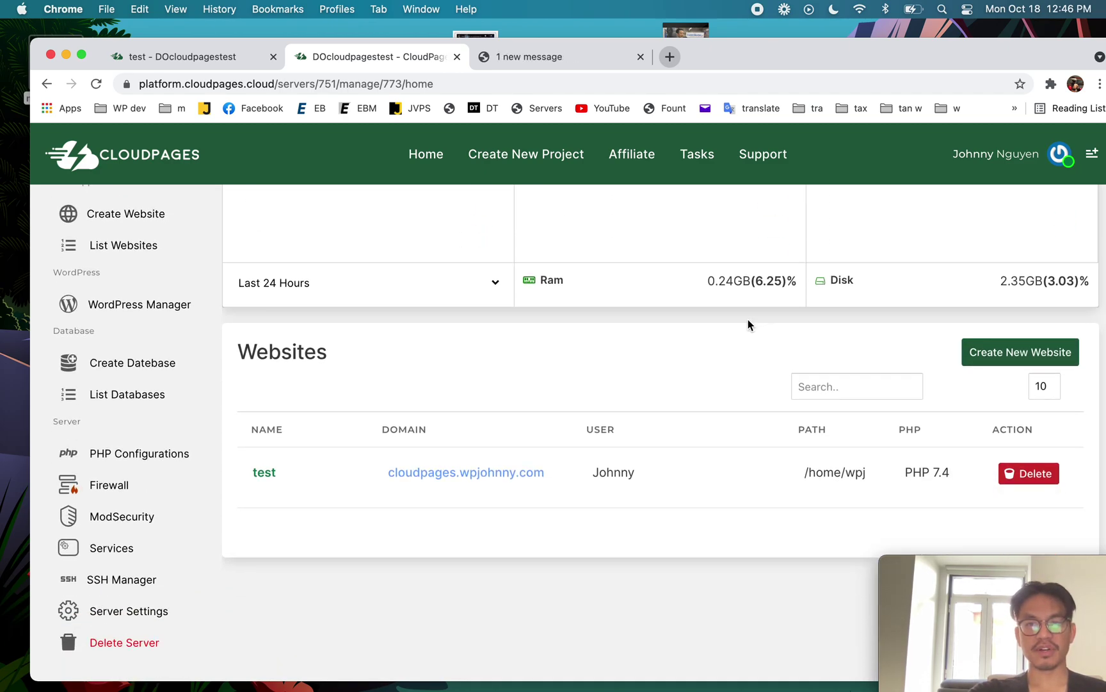
scroll(262, 343, "up", 4)
scroll(338, 490, "down", 5)
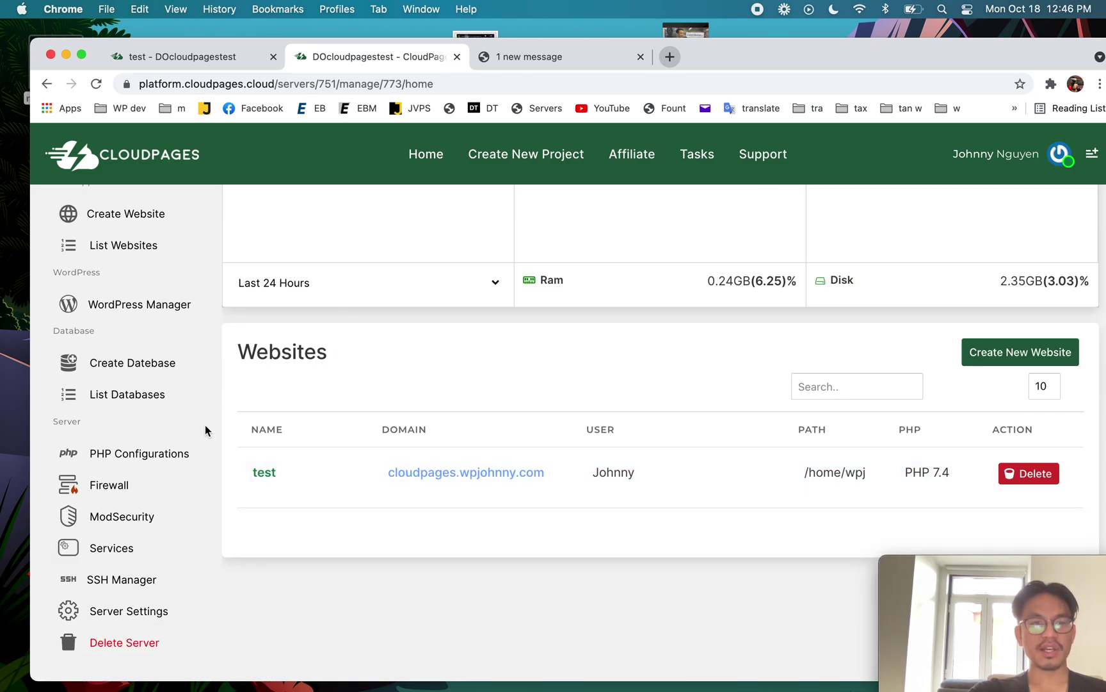
Review the server's PHP configuration settings
left_click(171, 453)
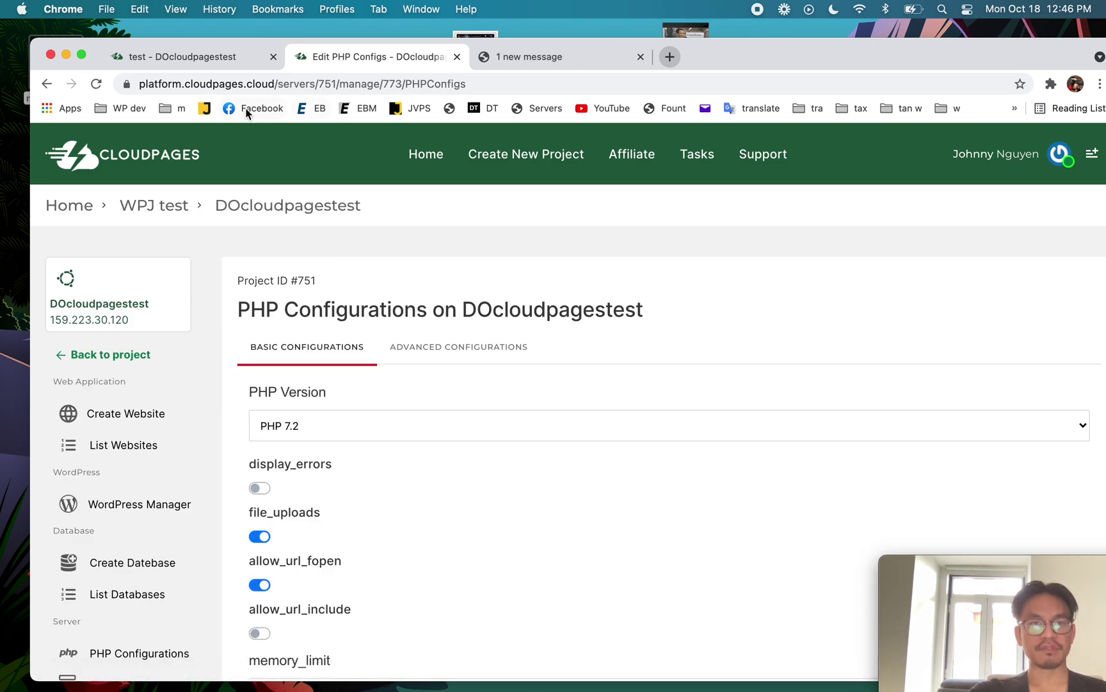
scroll(476, 334, "down", 5)
scroll(475, 334, "up", 5)
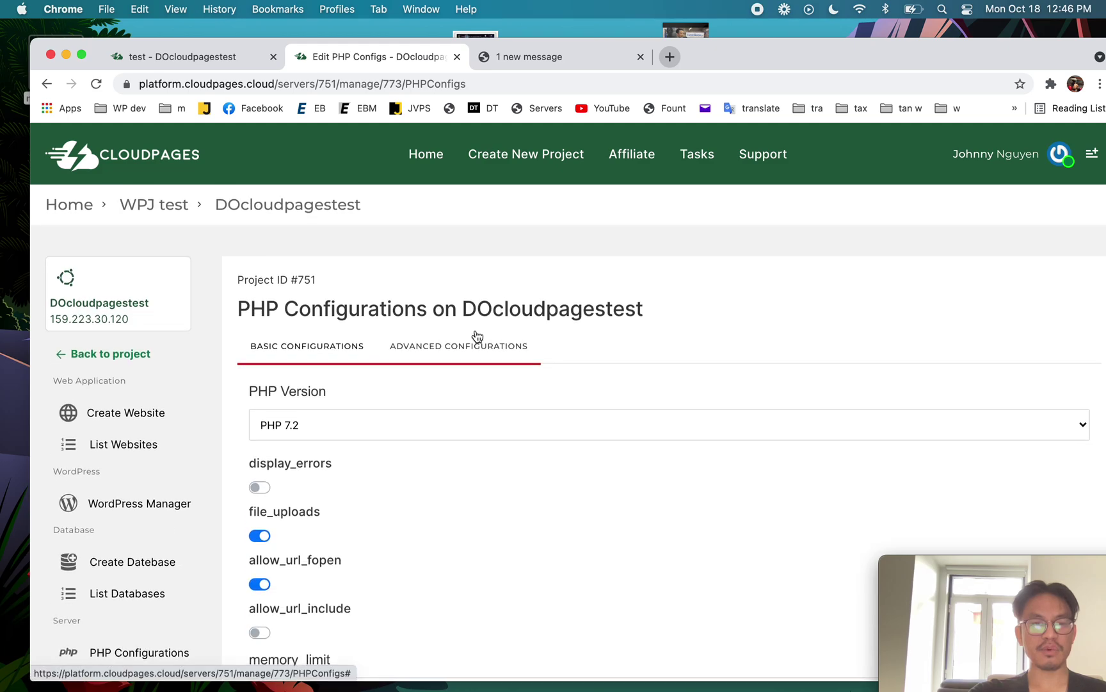
scroll(475, 333, "down", 4)
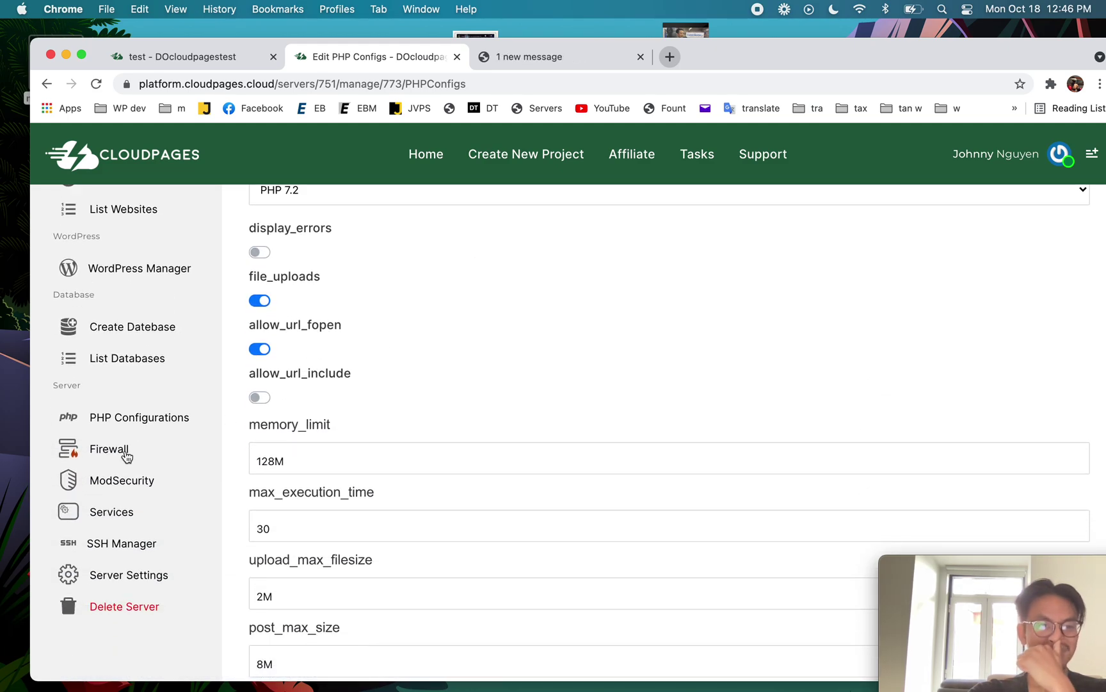
Review the server's firewall rules
left_click(126, 453)
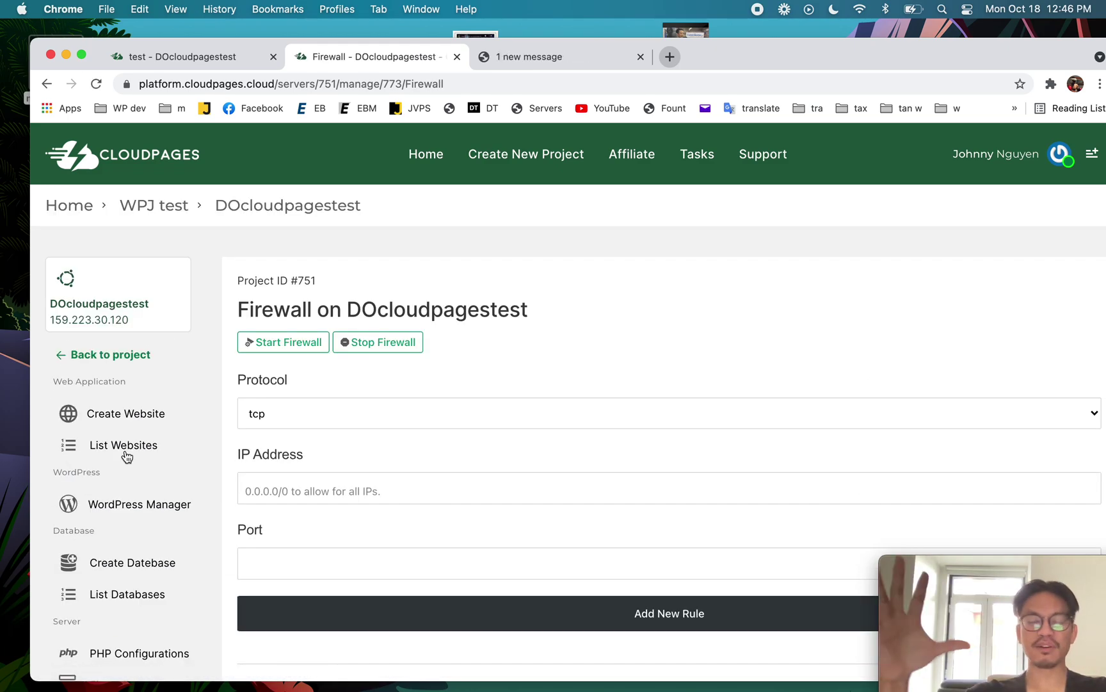
scroll(268, 475, "down", 5)
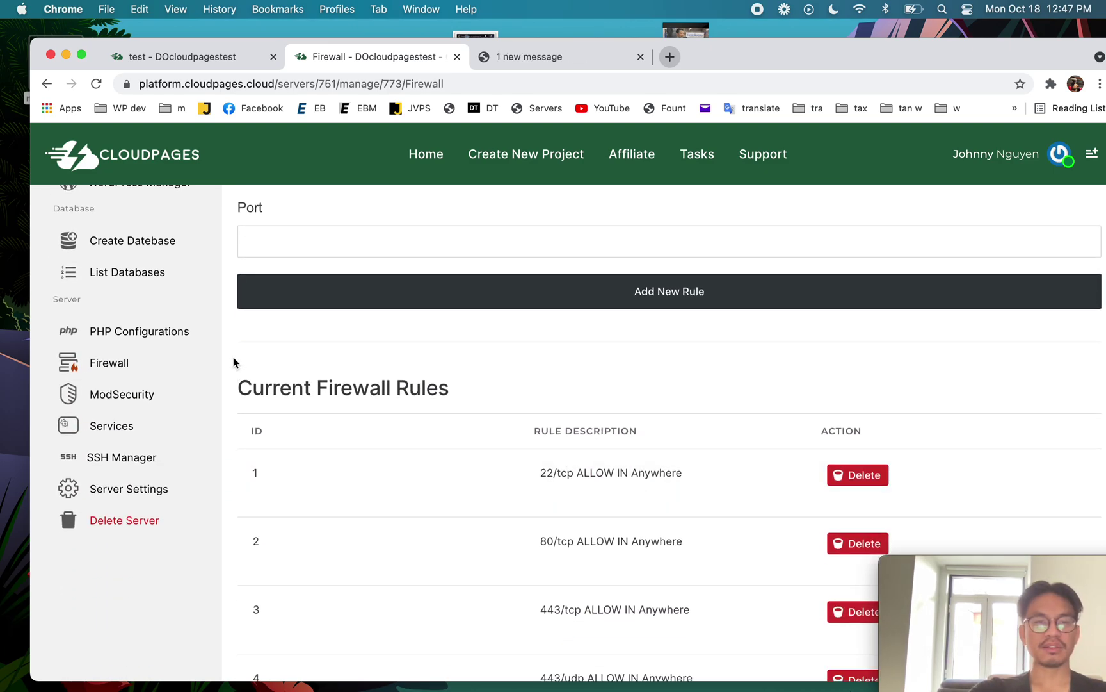
scroll(233, 362, "down", 1)
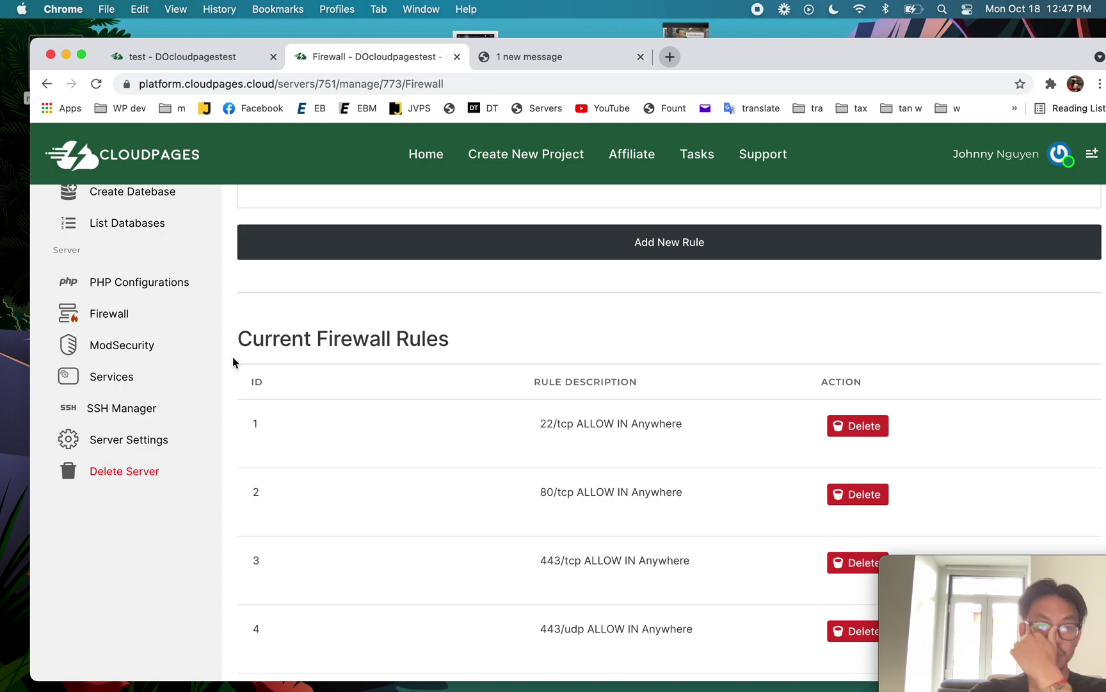
Review the server's ModSecurity page, reloading it once
left_click(129, 357)
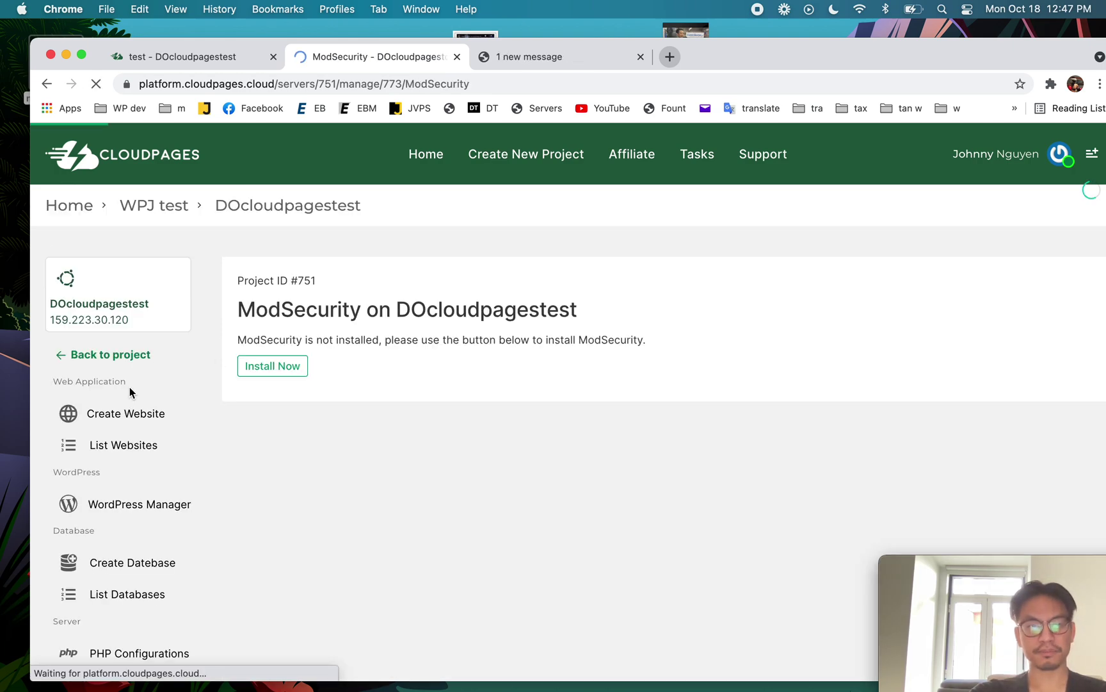
scroll(142, 520, "down", 4)
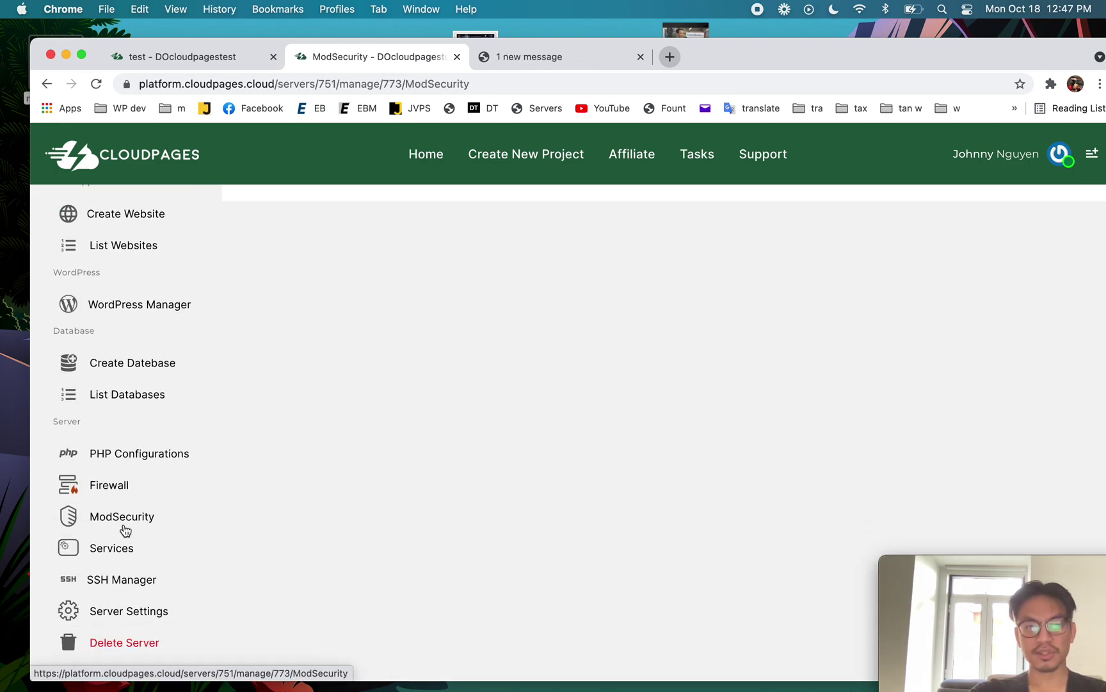
left_click(124, 530)
scroll(130, 551, "down", 3)
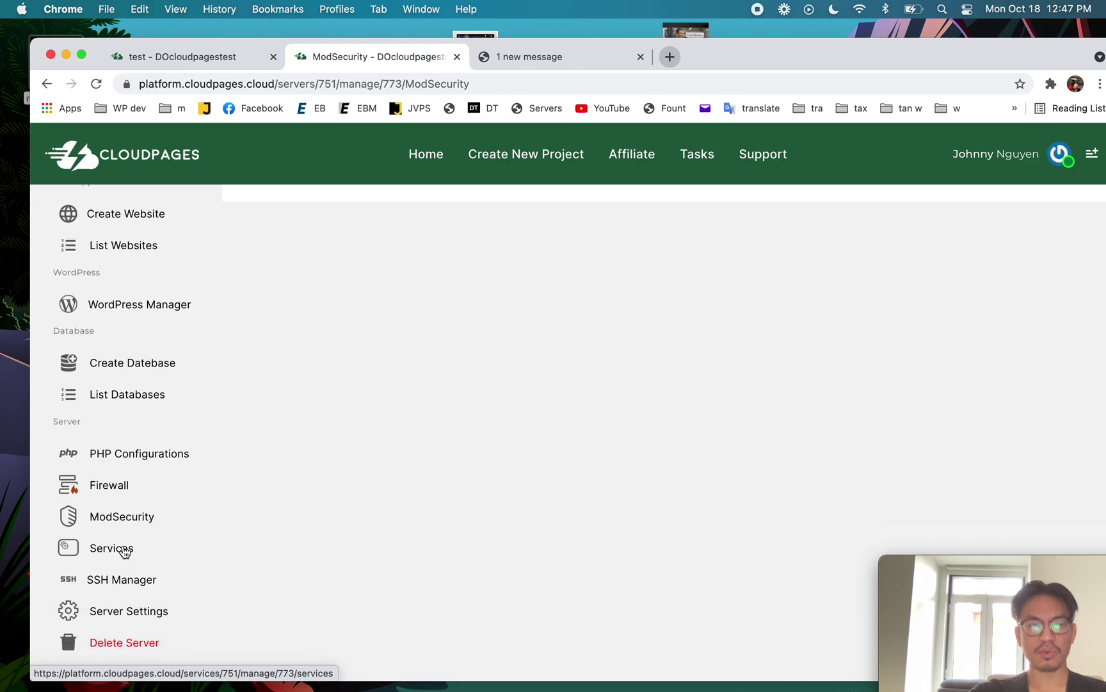
Confirm LiteSpeed and MariaDB are running on the Services page, then add a new browser tab
left_click(124, 549)
scroll(136, 570, "down", 3)
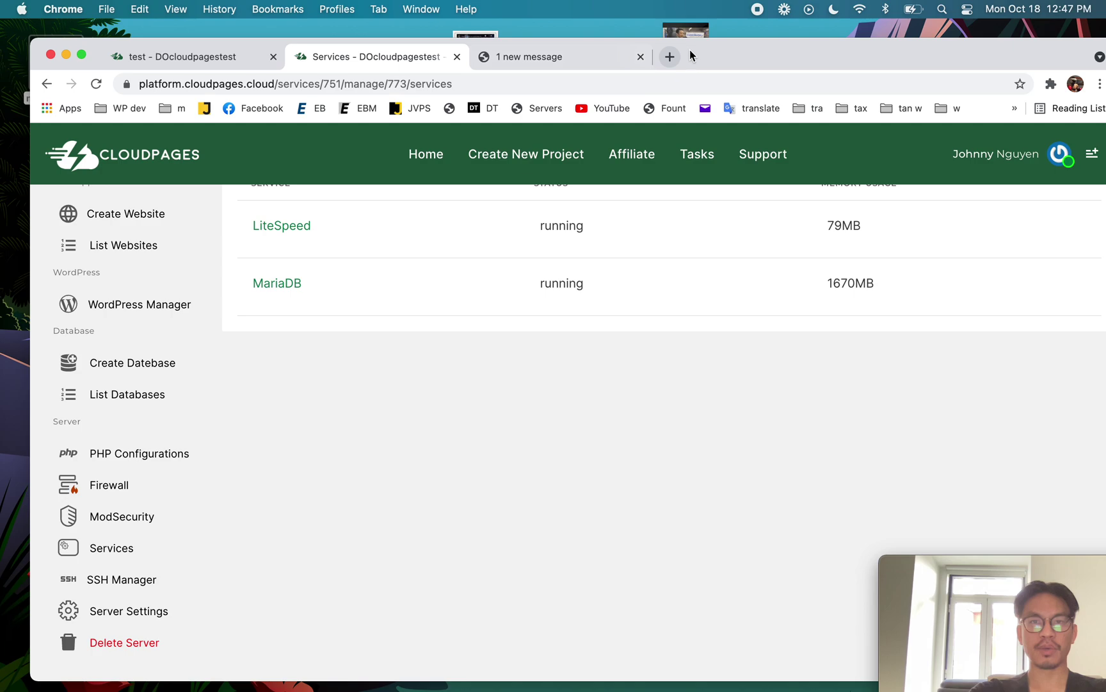
left_click(670, 57)
Enter cloudpages in the new tab's address bar, then go back to the server services tab
type("cloudpages.cloud")
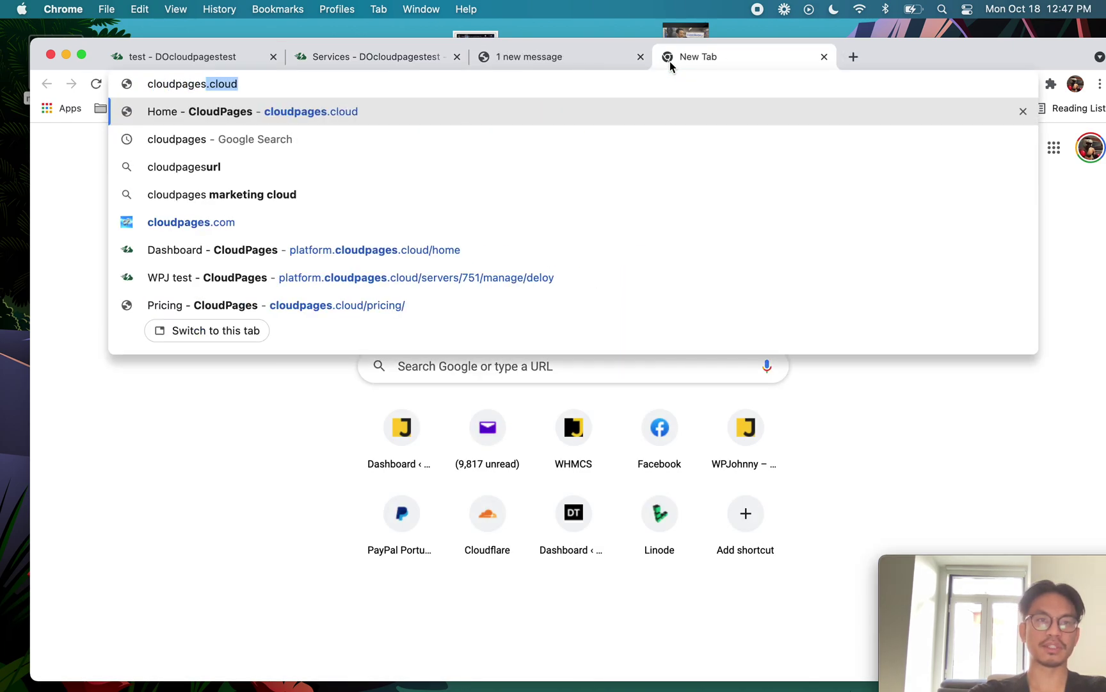
left_click(195, 397)
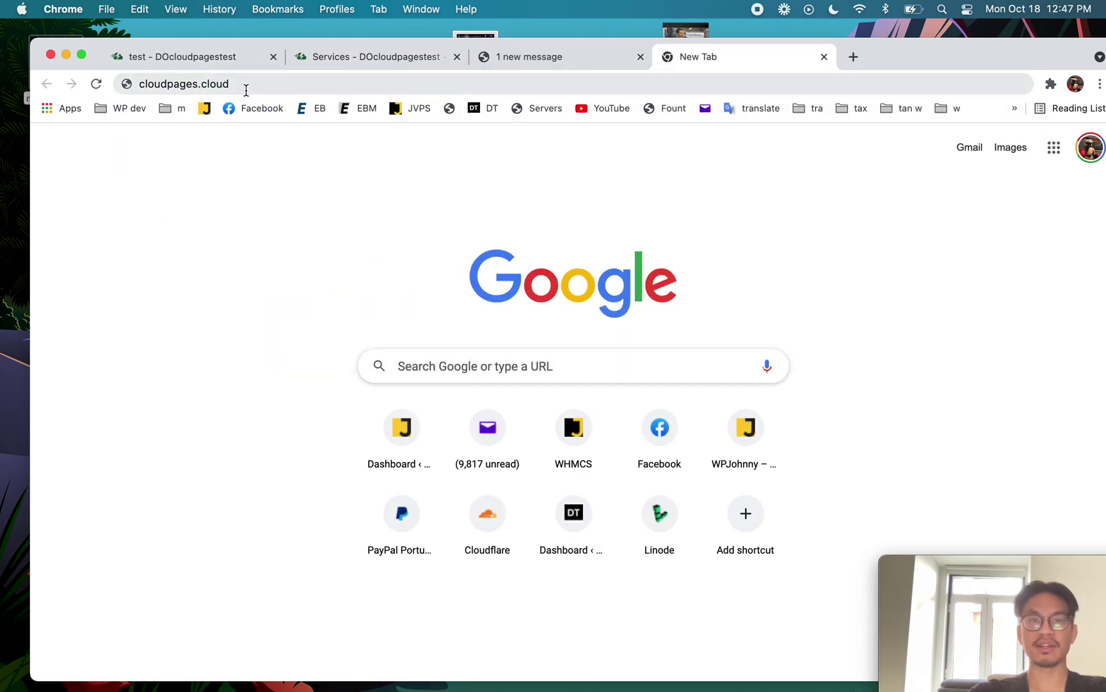
left_click(375, 51)
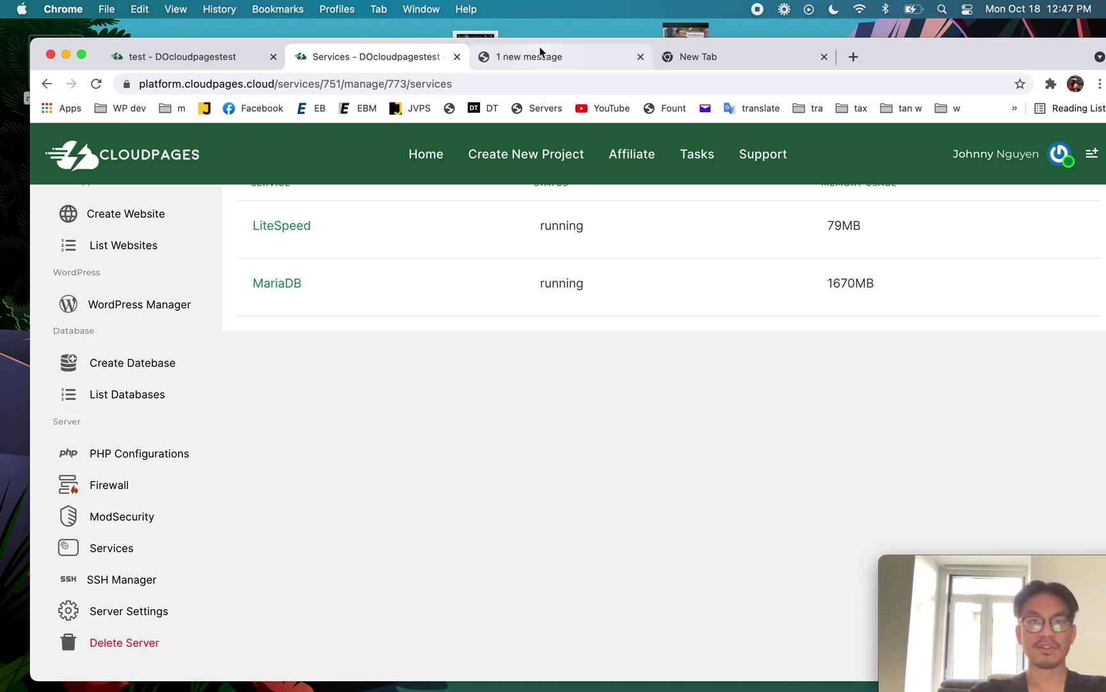
Confirm the test site is still being created, then bring up the DOcloudpagestest Settings page
left_click(248, 61)
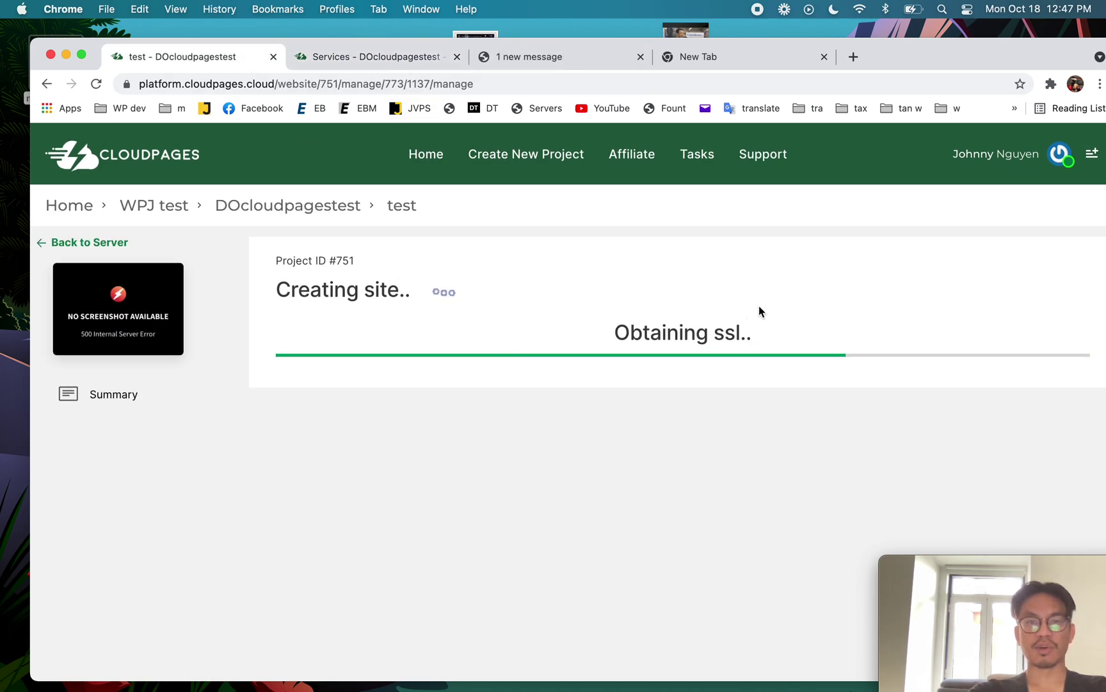
left_click(366, 58)
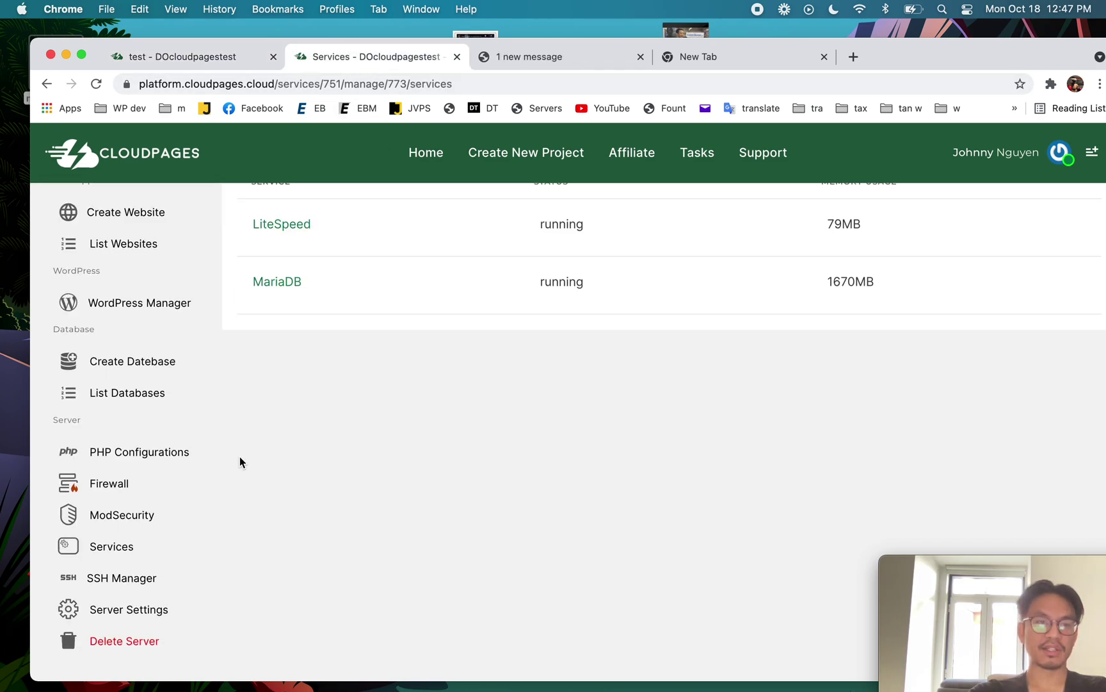
left_click(130, 614)
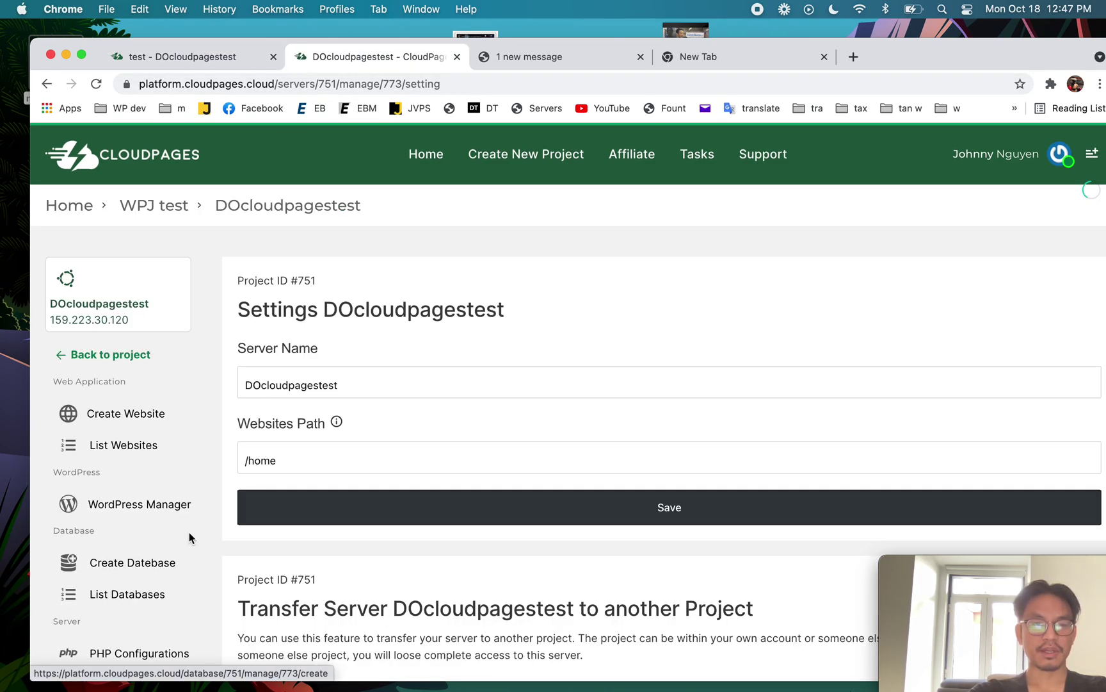
Review the server's SSH configuration
scroll(190, 533, "down", 4)
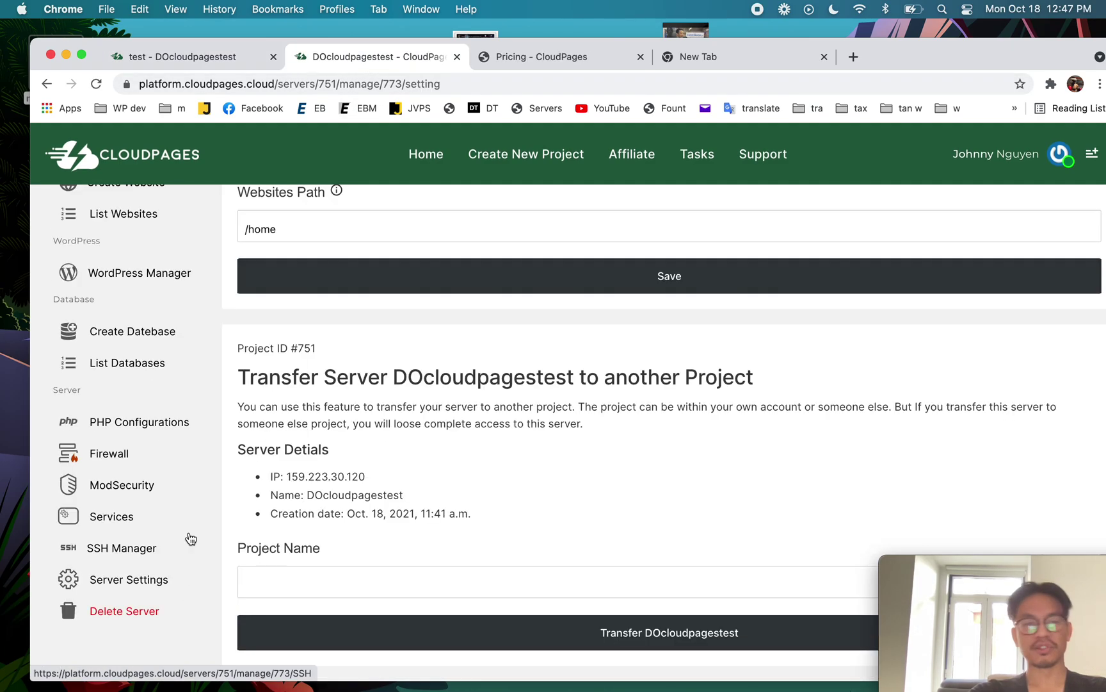
left_click(134, 551)
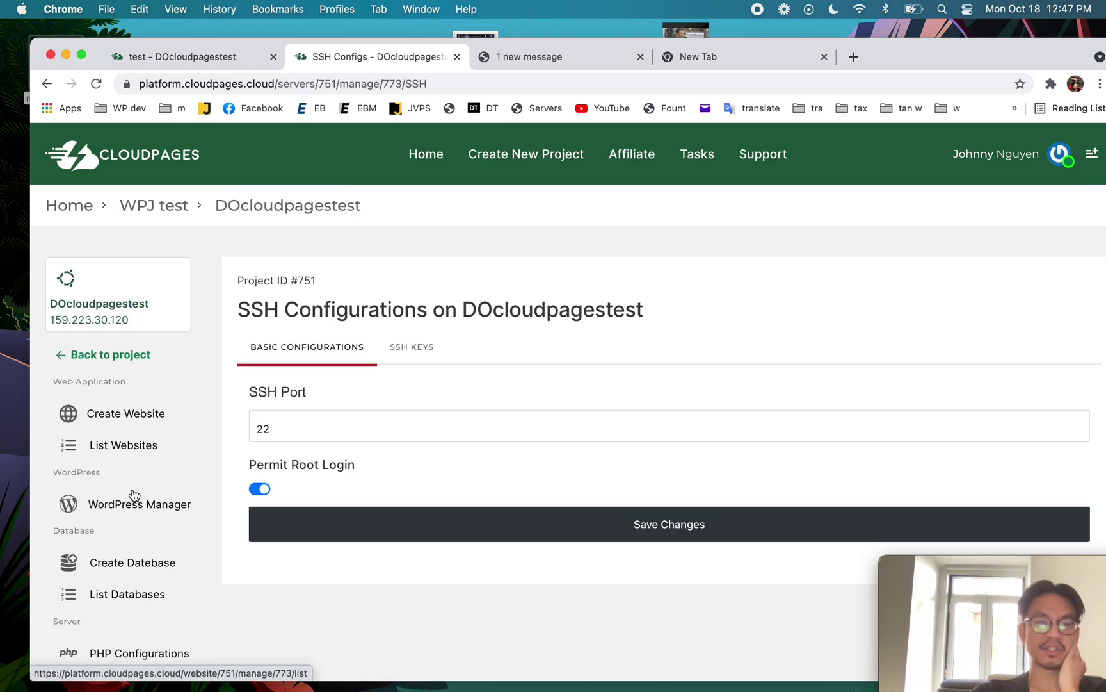
scroll(139, 524, "down", 3)
Browse the server's list of databases
left_click(142, 453)
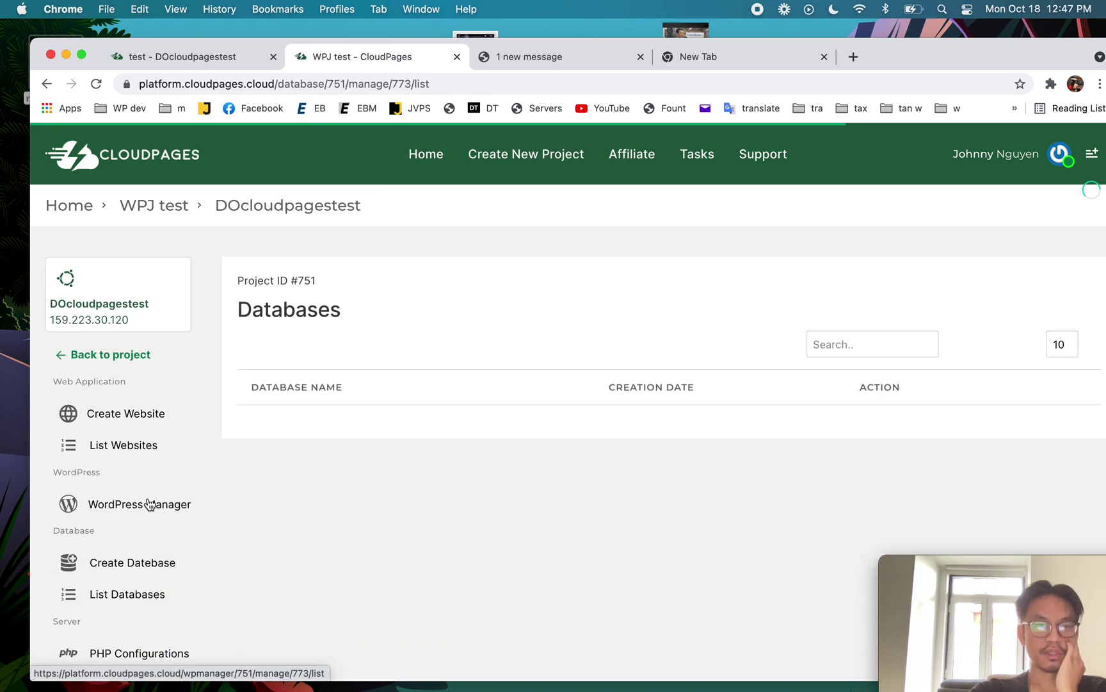
scroll(156, 587, "down", 2)
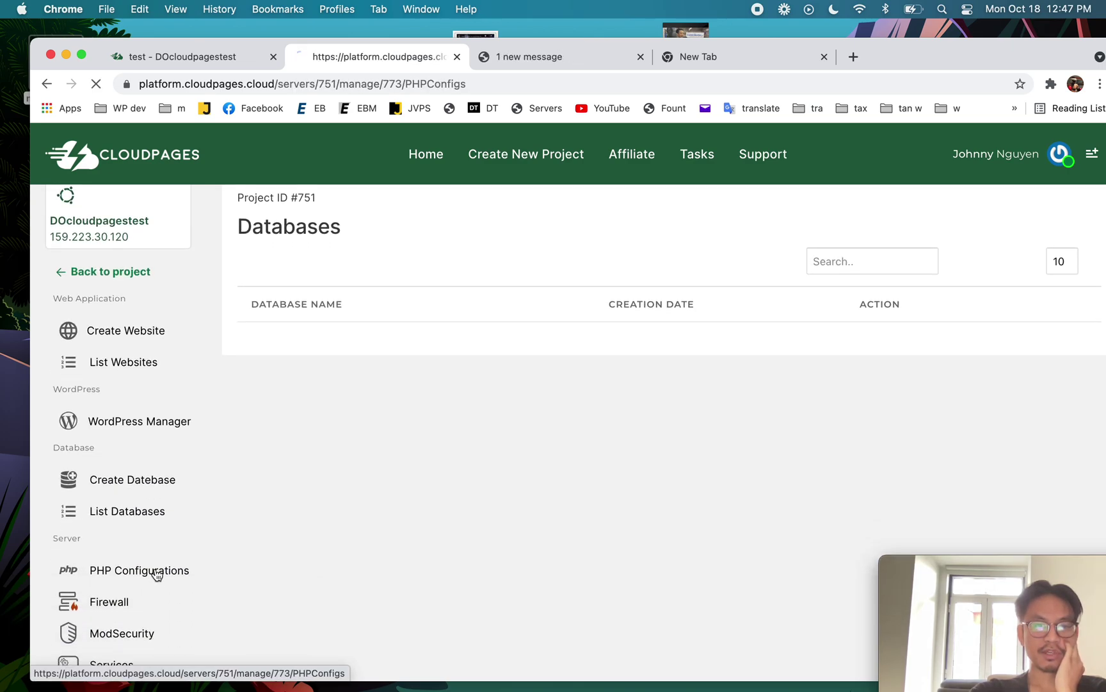
scroll(306, 494, "down", 5)
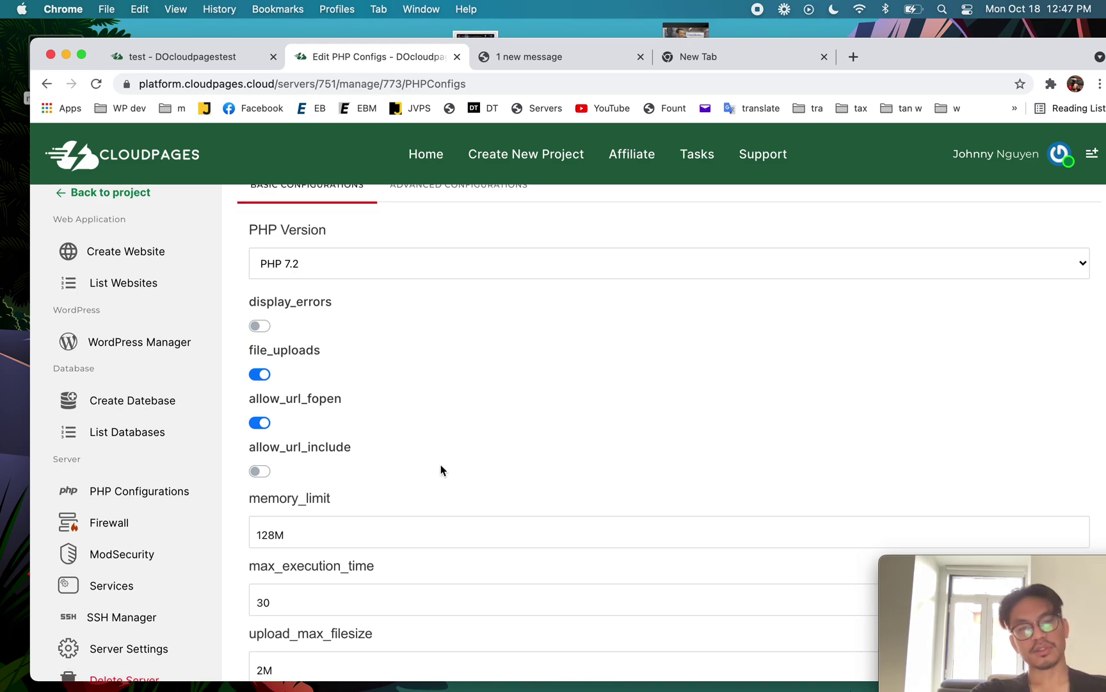
scroll(440, 469, "down", 6)
scroll(441, 469, "up", 5)
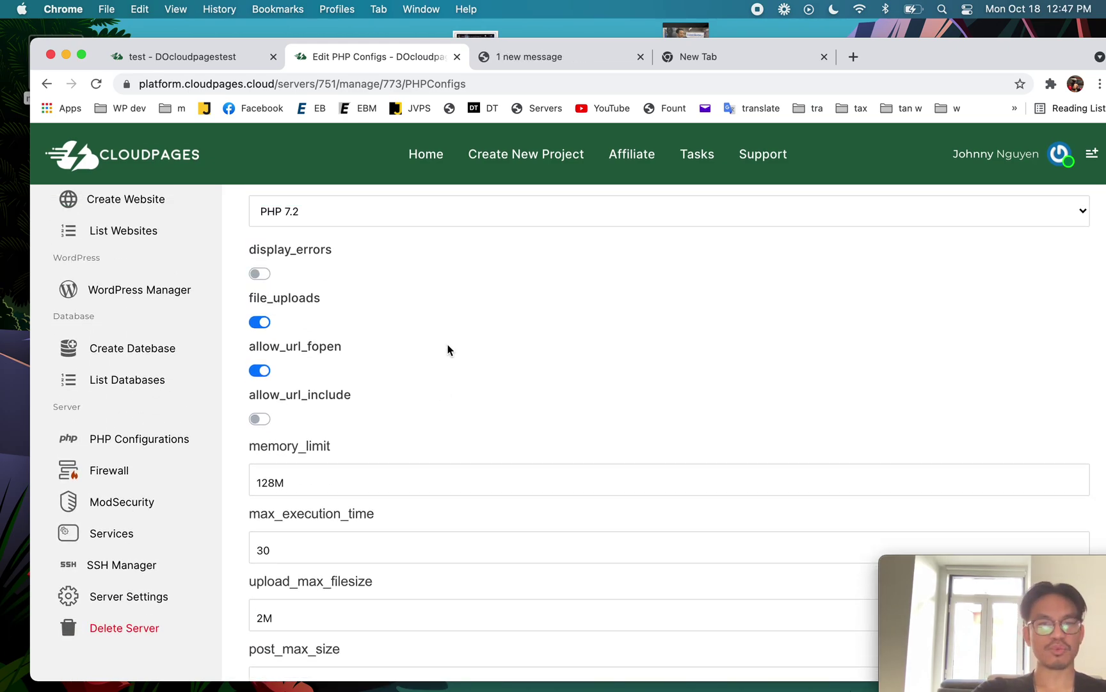
scroll(448, 349, "up", 5)
Look through the raw php.ini settings on the Advanced PHP tab
left_click(452, 299)
scroll(435, 428, "down", 2)
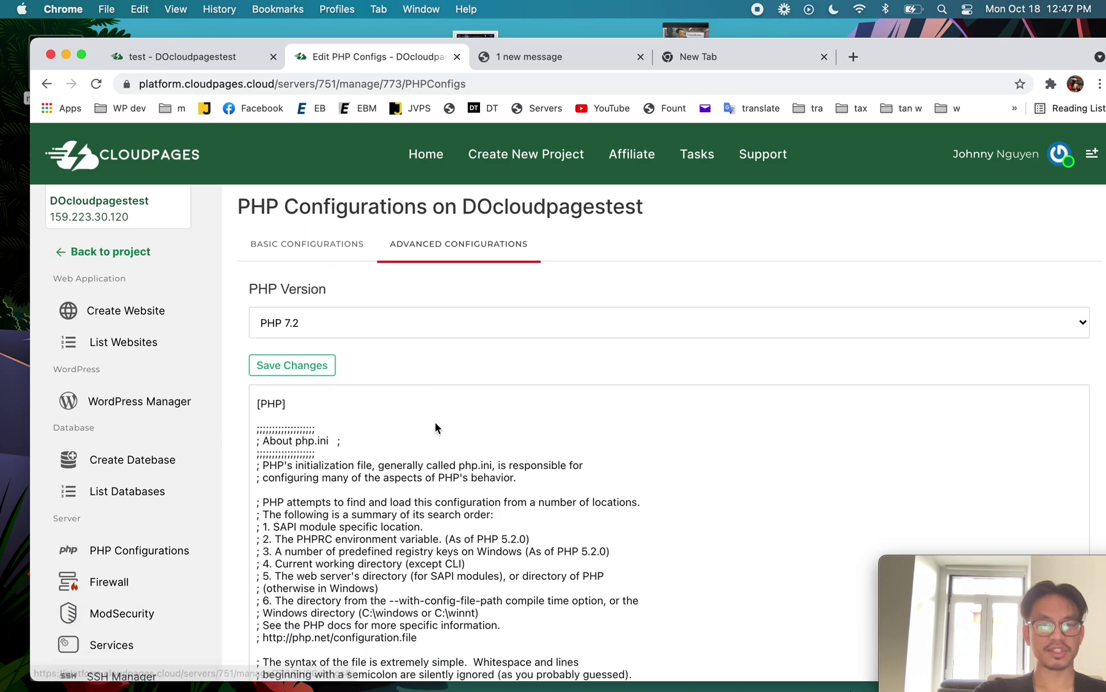
scroll(434, 428, "down", 5)
scroll(175, 407, "up", 2)
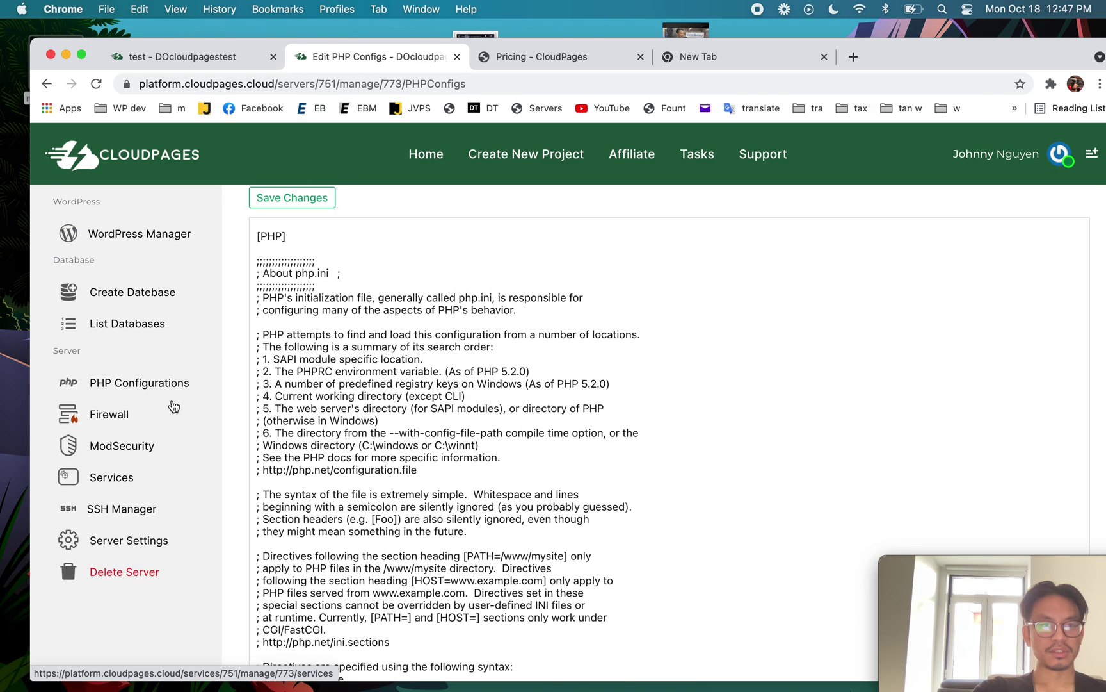
Check the test site's build progress, then view the websites list showing /home/wpj on PHP 7.4
left_click(150, 332)
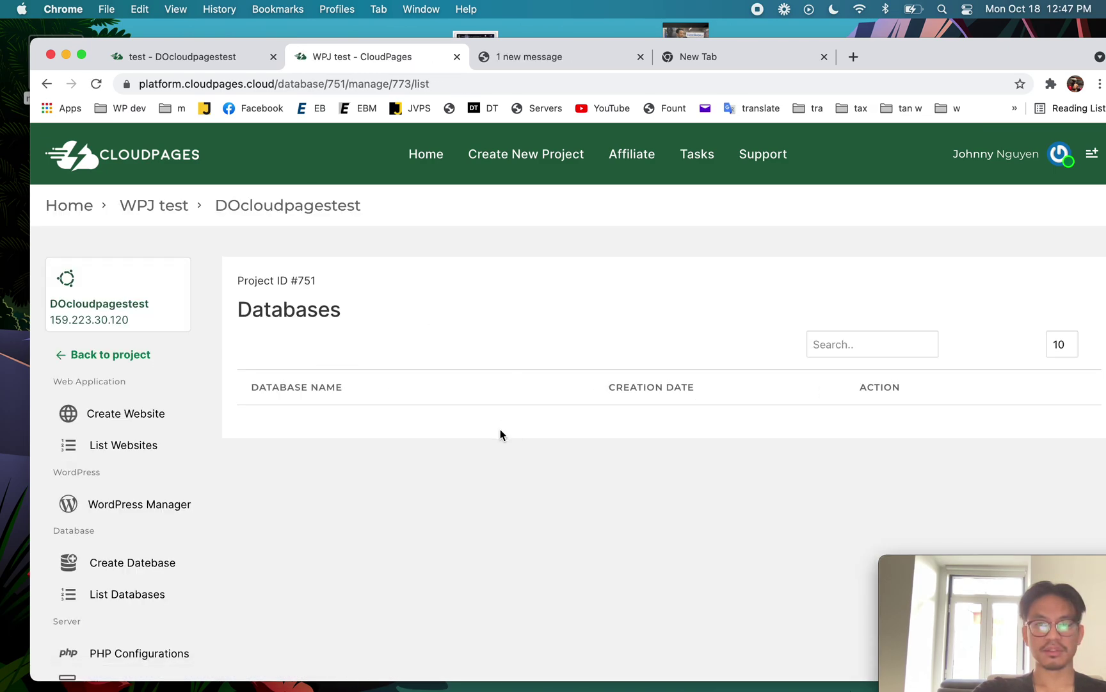
left_click(220, 55)
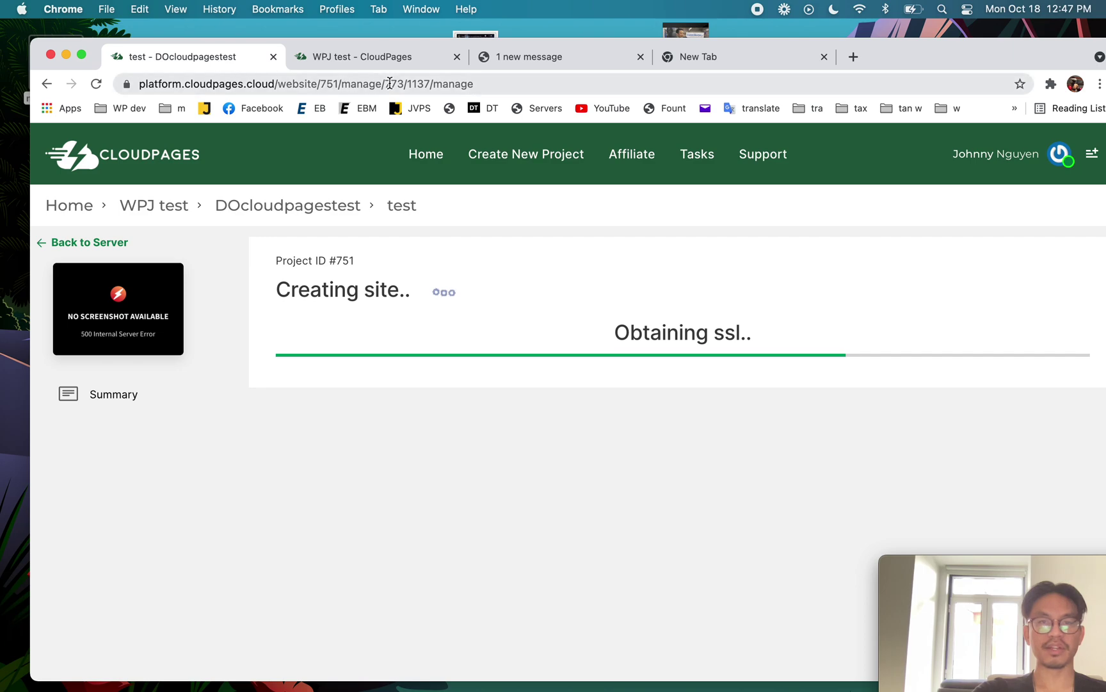
left_click(388, 58)
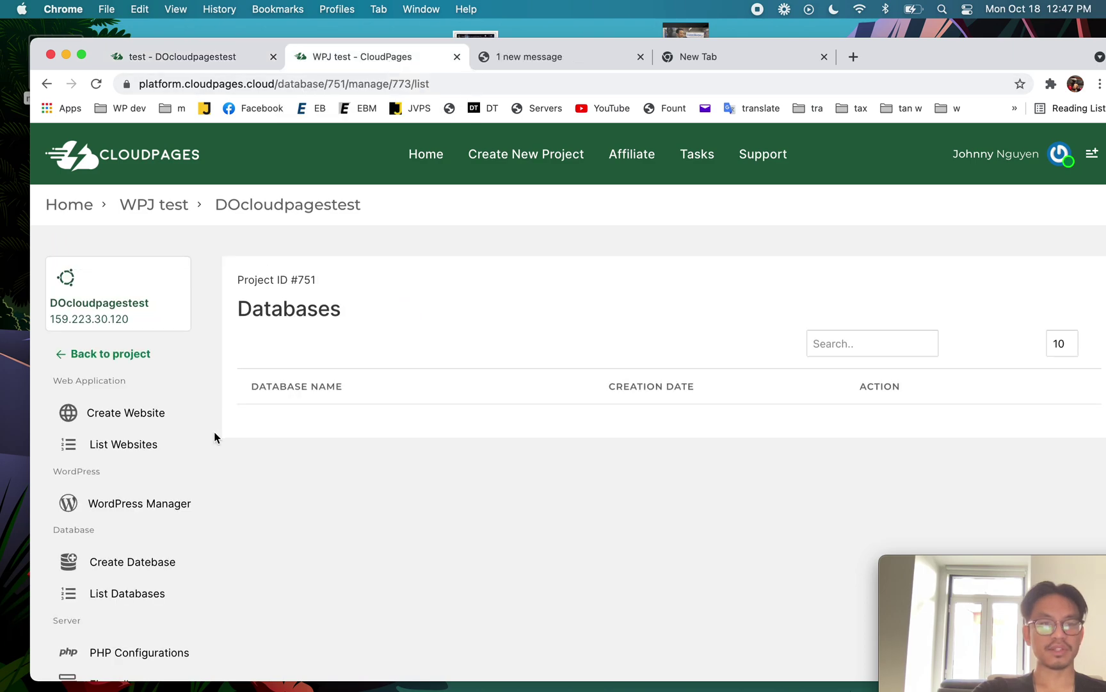
scroll(215, 437, "down", 3)
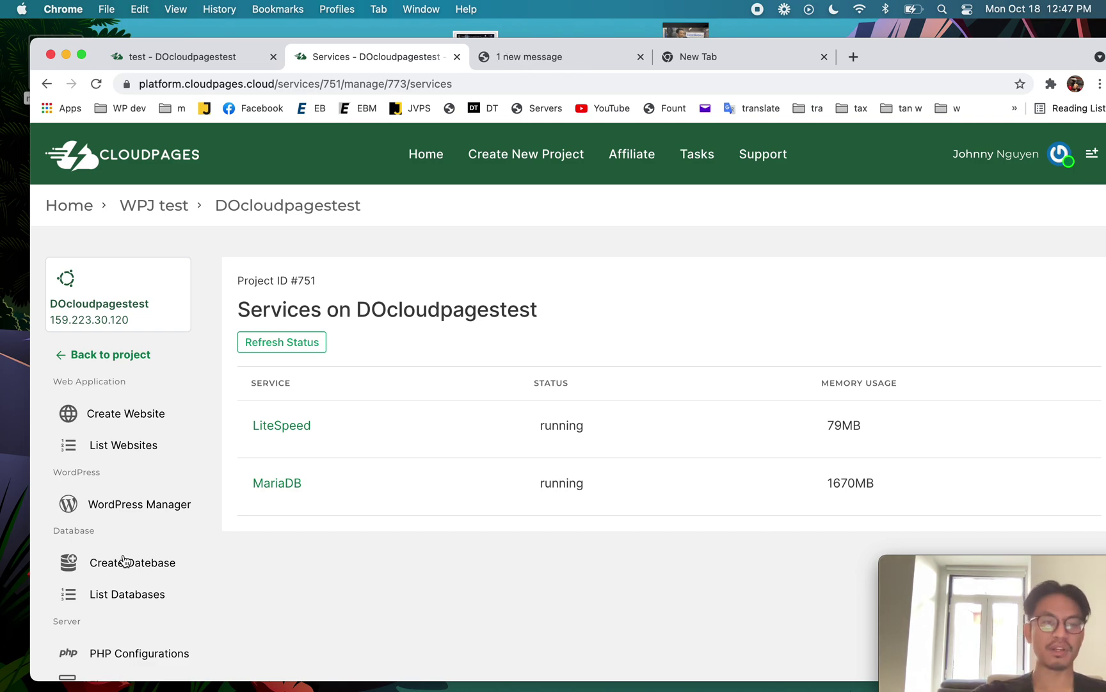
left_click(138, 453)
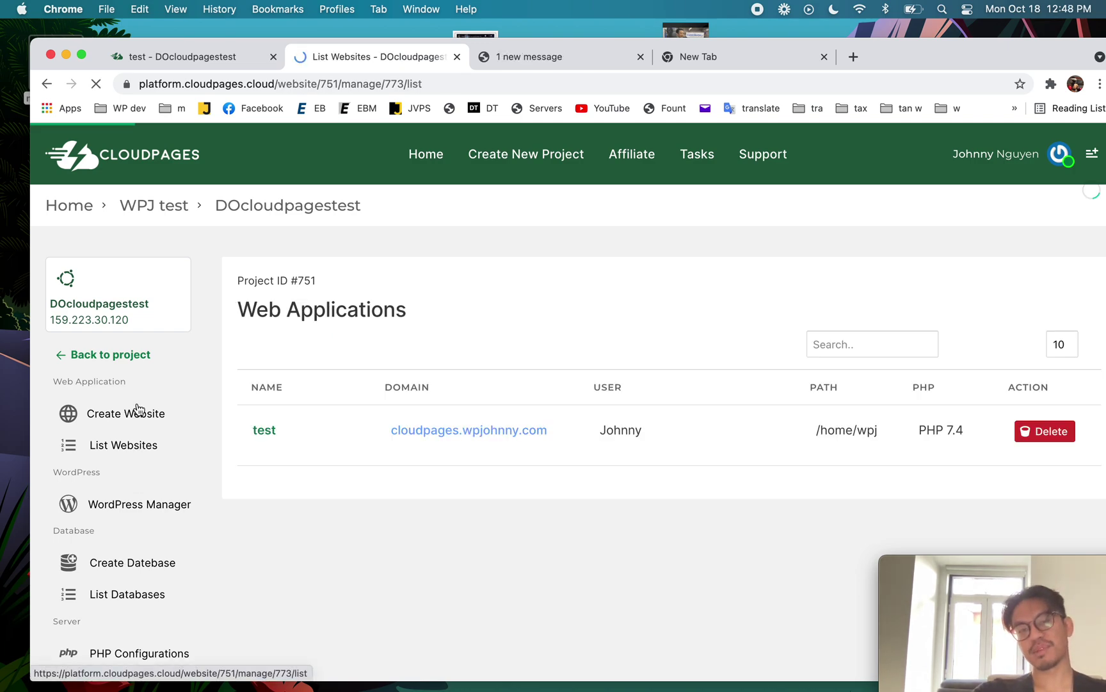
left_click(130, 356)
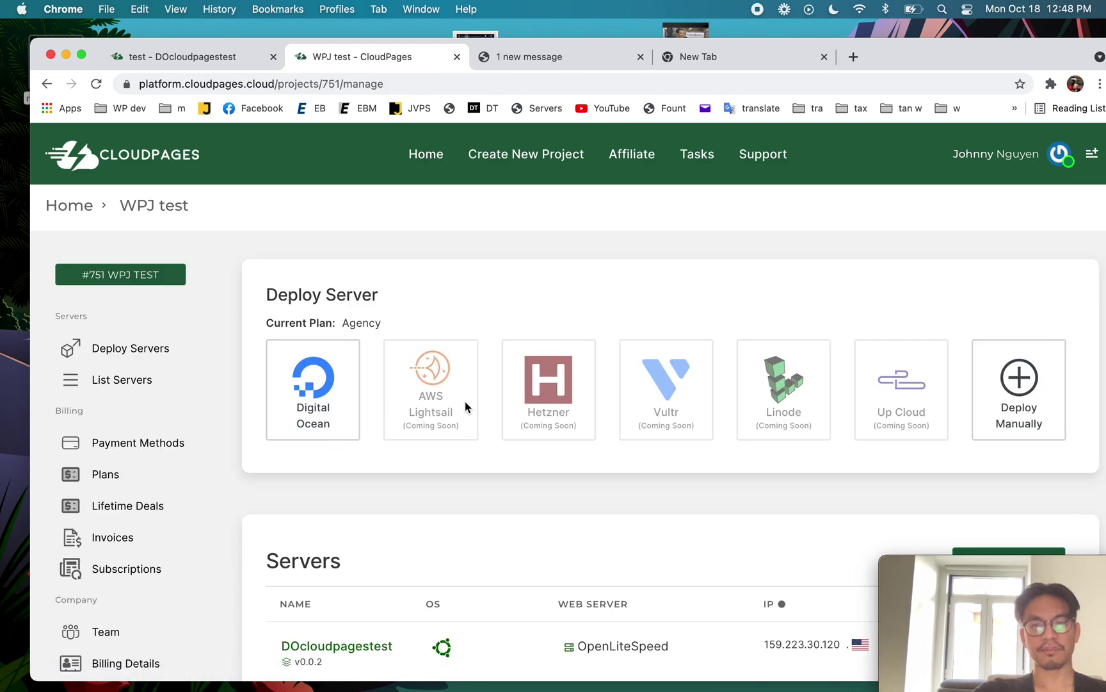
Scroll the WPJ test project page to see the Agency plan and DOcloudpagestest at 159.223.30.120
scroll(465, 401, "down", 3)
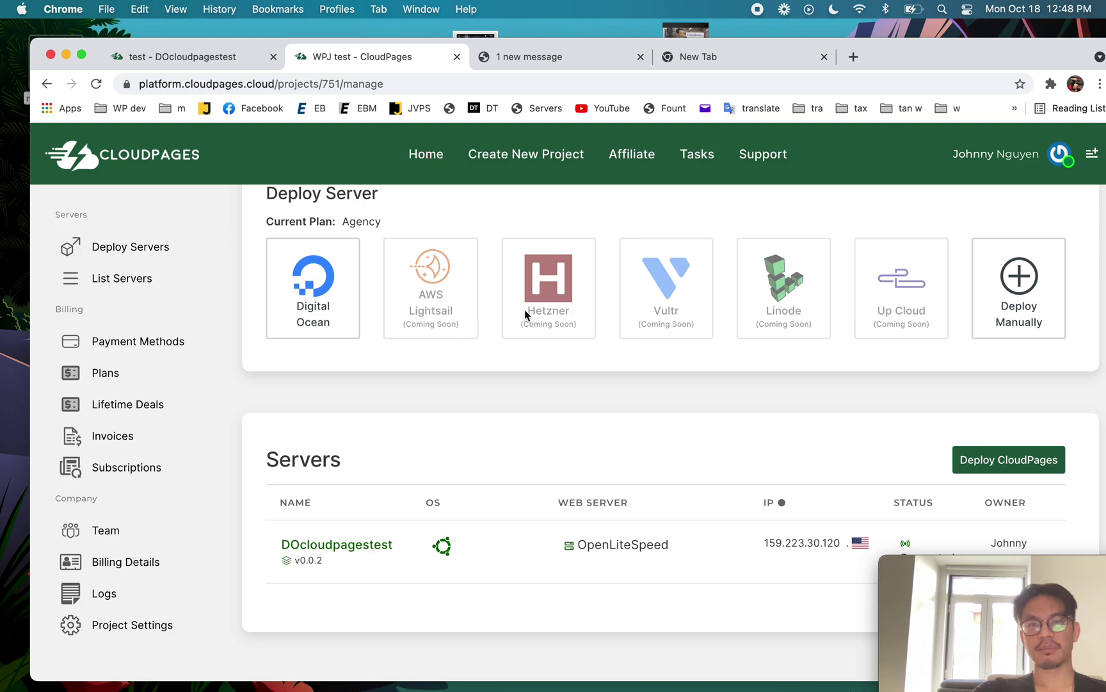
scroll(852, 363, "up", 2)
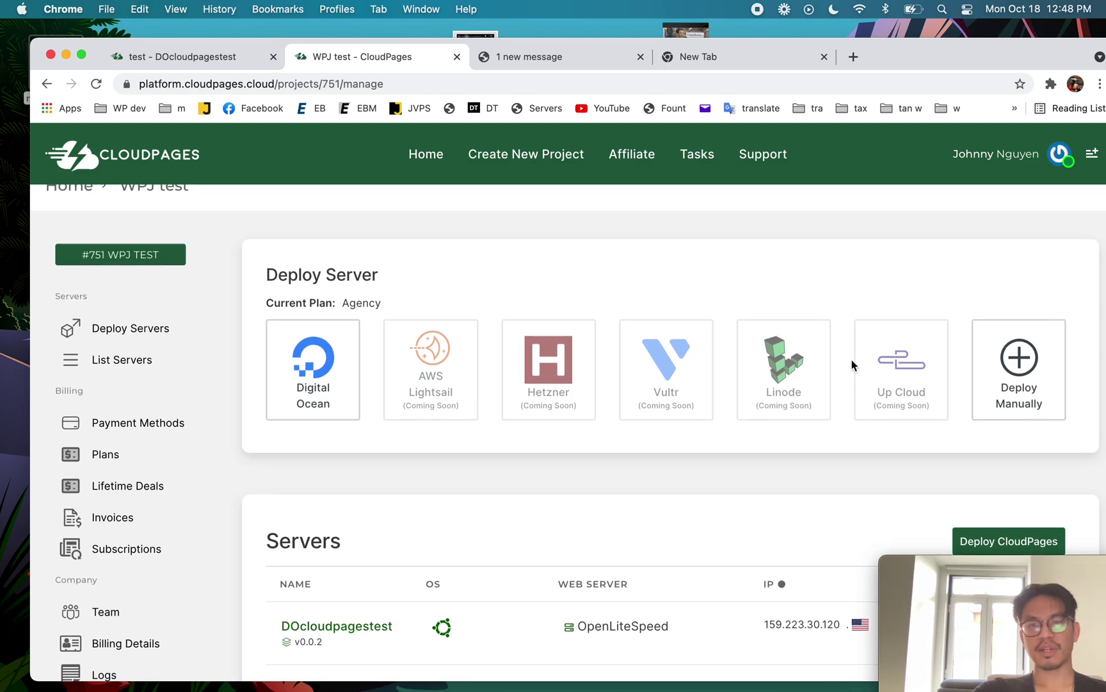
Look over the project's invoices and the lifetime deal plans
scroll(711, 446, "down", 3)
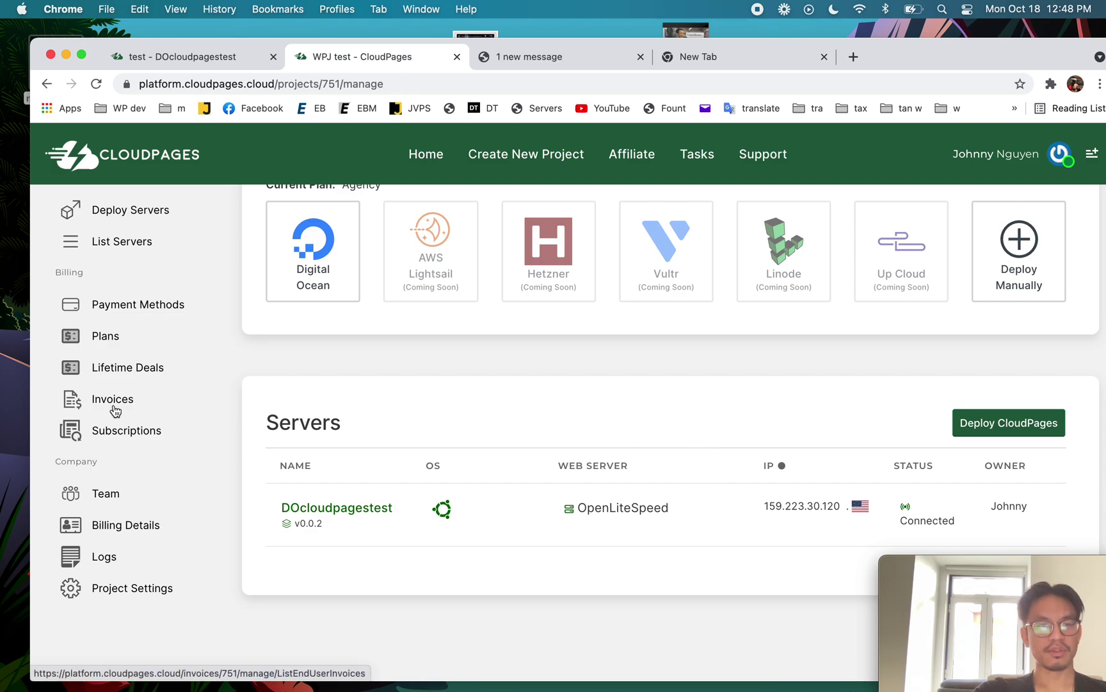
left_click(113, 404)
left_click(134, 510)
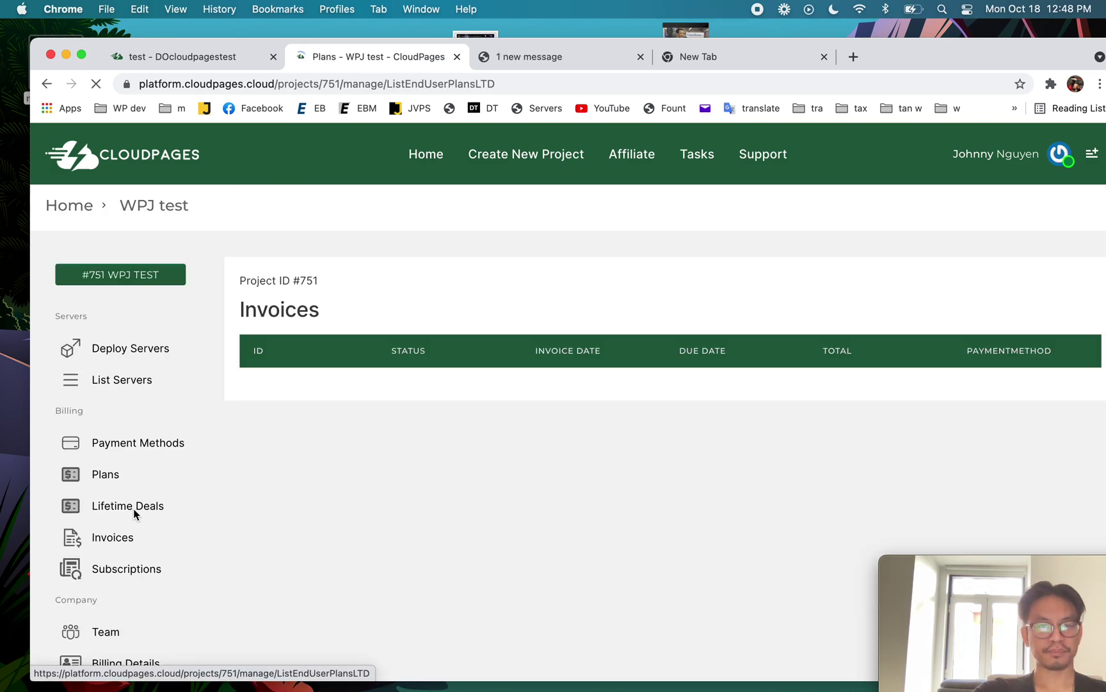
scroll(363, 500, "down", 5)
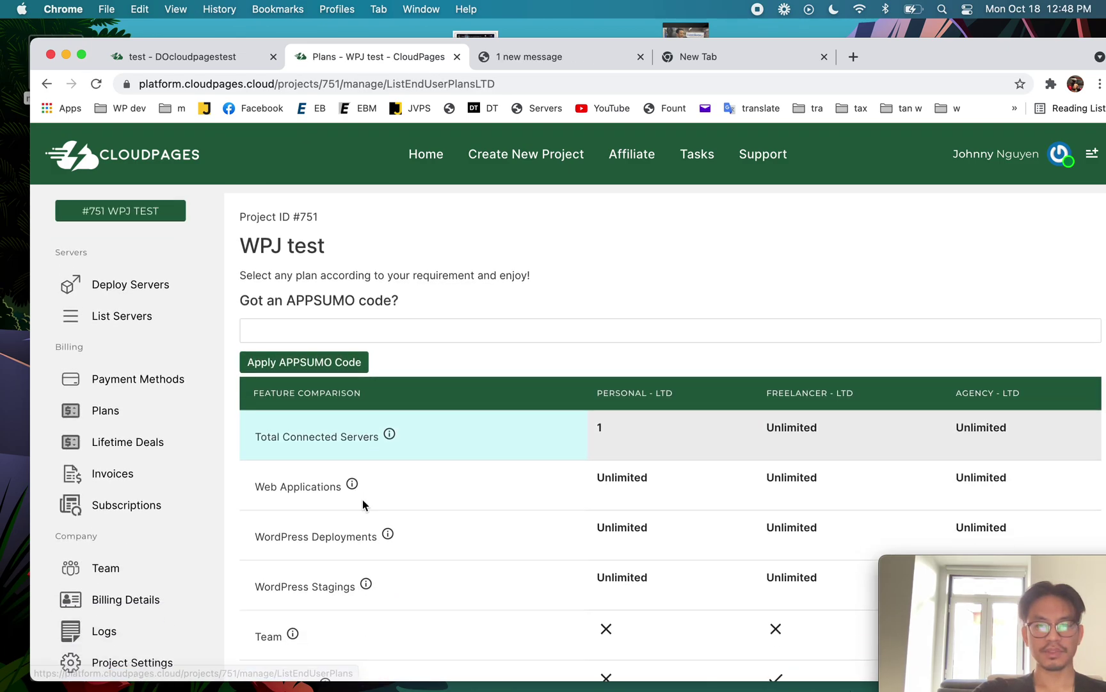
mouse_move(363, 499)
scroll(363, 500, "up", 1)
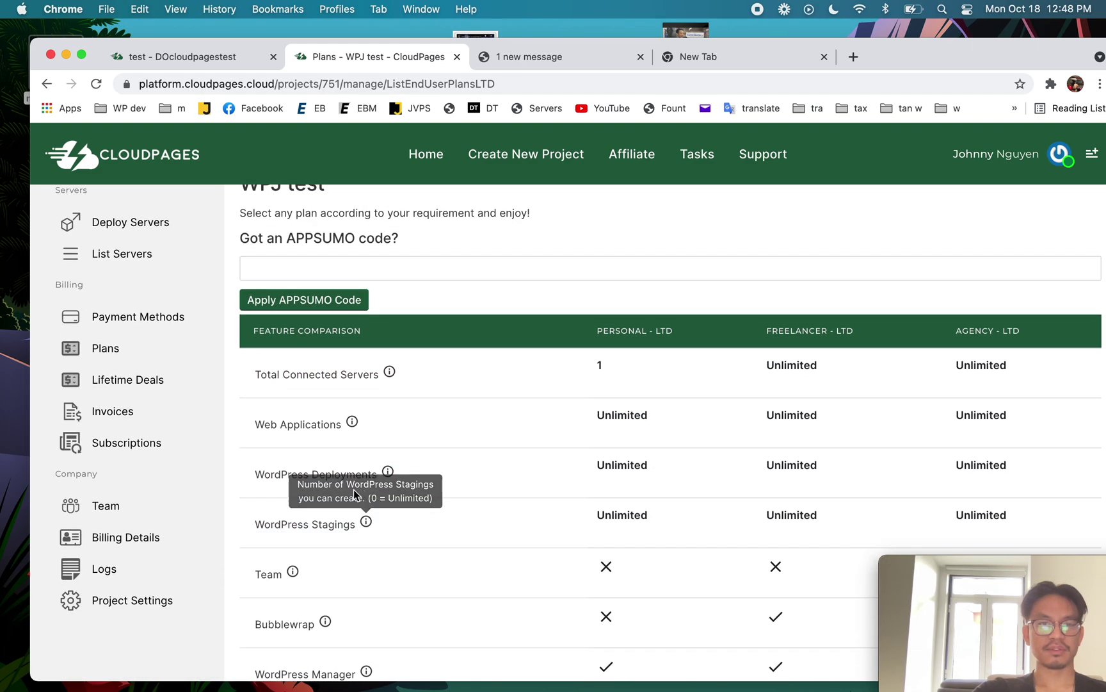
scroll(343, 468, "down", 20)
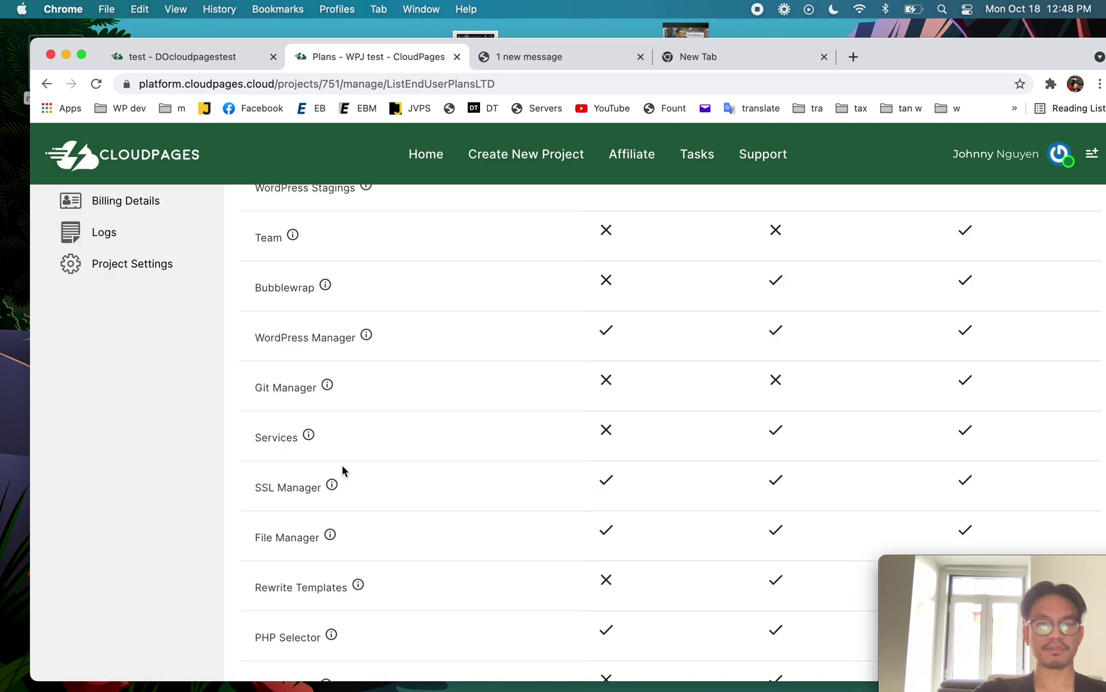
scroll(343, 471, "up", 10)
scroll(343, 471, "down", 10)
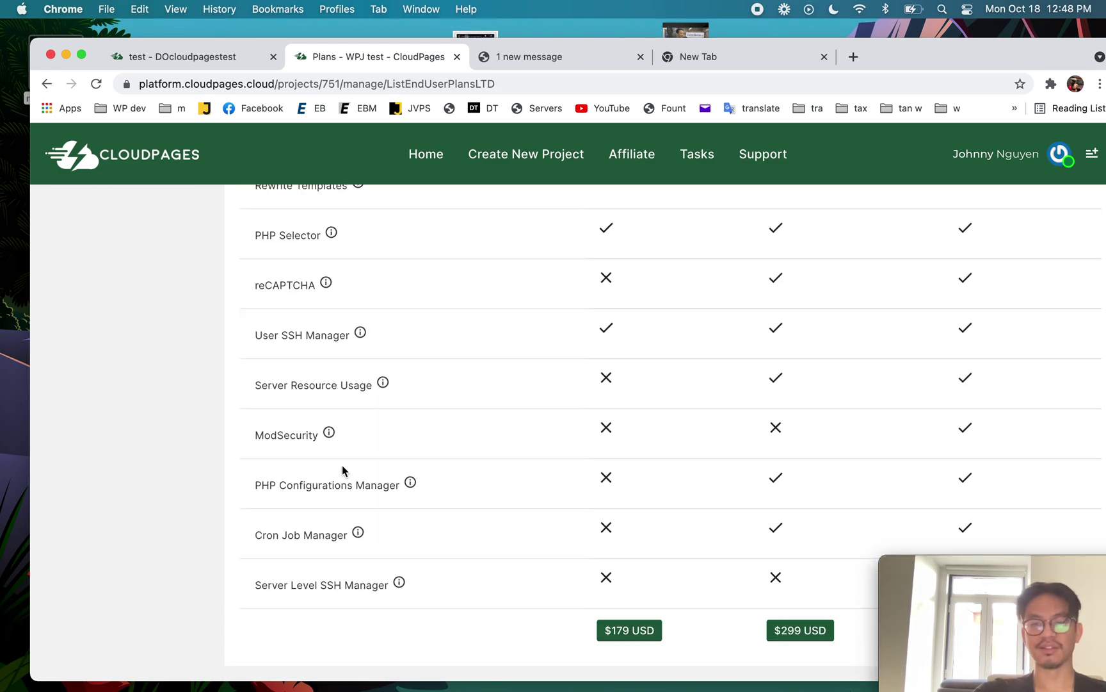
scroll(343, 471, "up", 9)
scroll(461, 361, "up", 12)
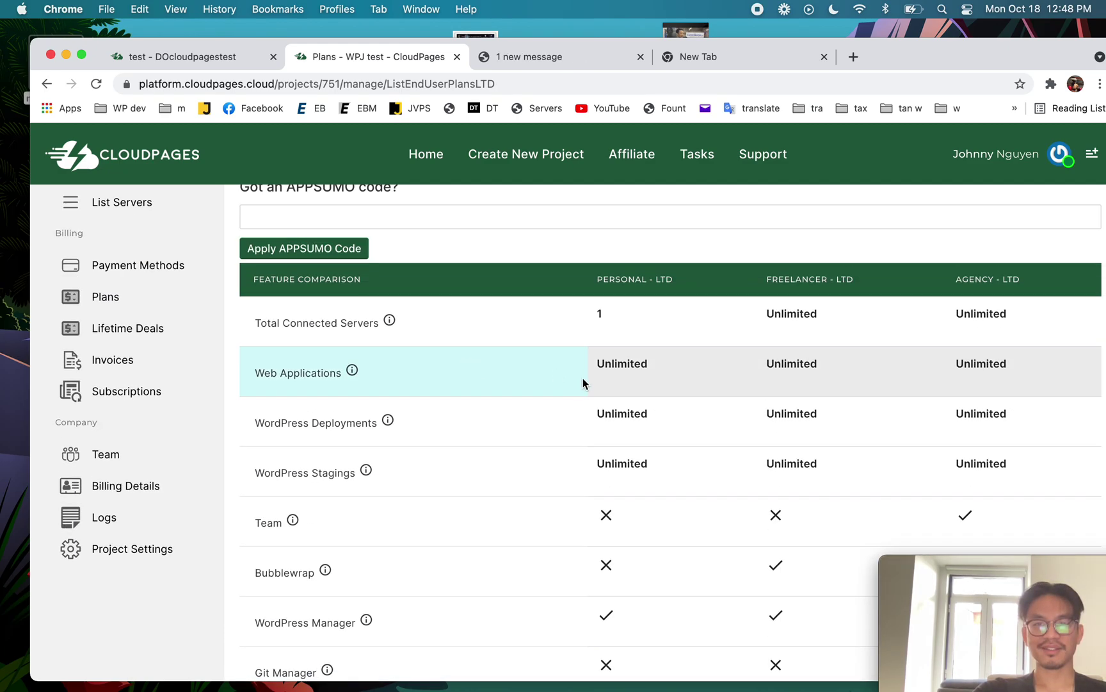
scroll(542, 402, "down", 20)
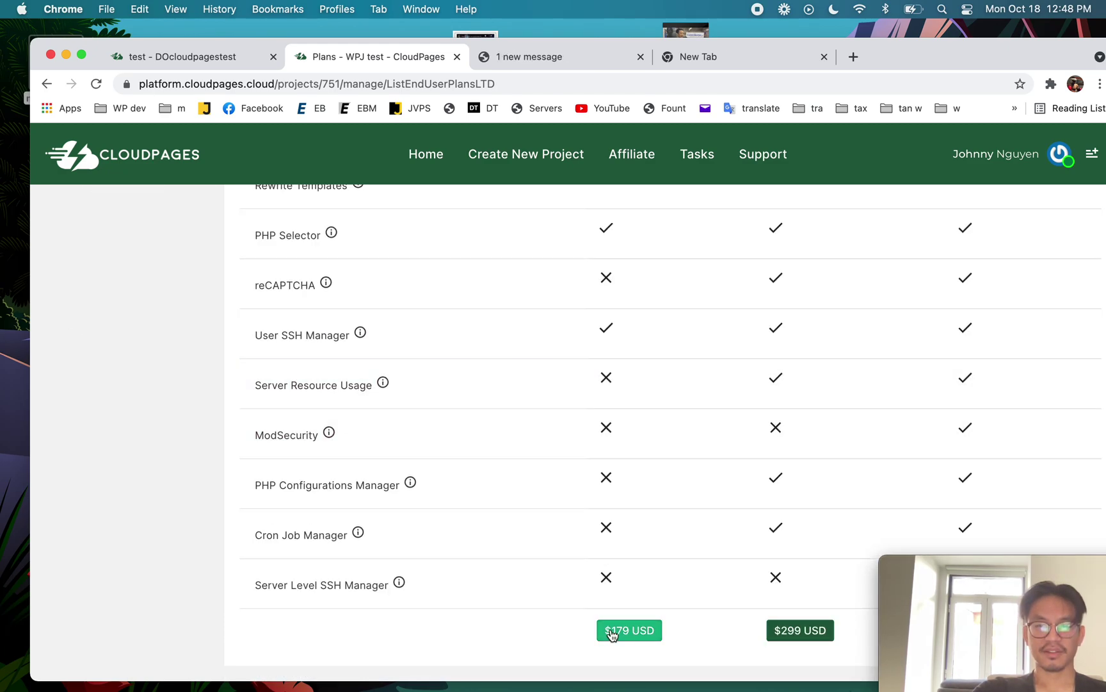
scroll(608, 383, "up", 1)
scroll(608, 383, "up", 20)
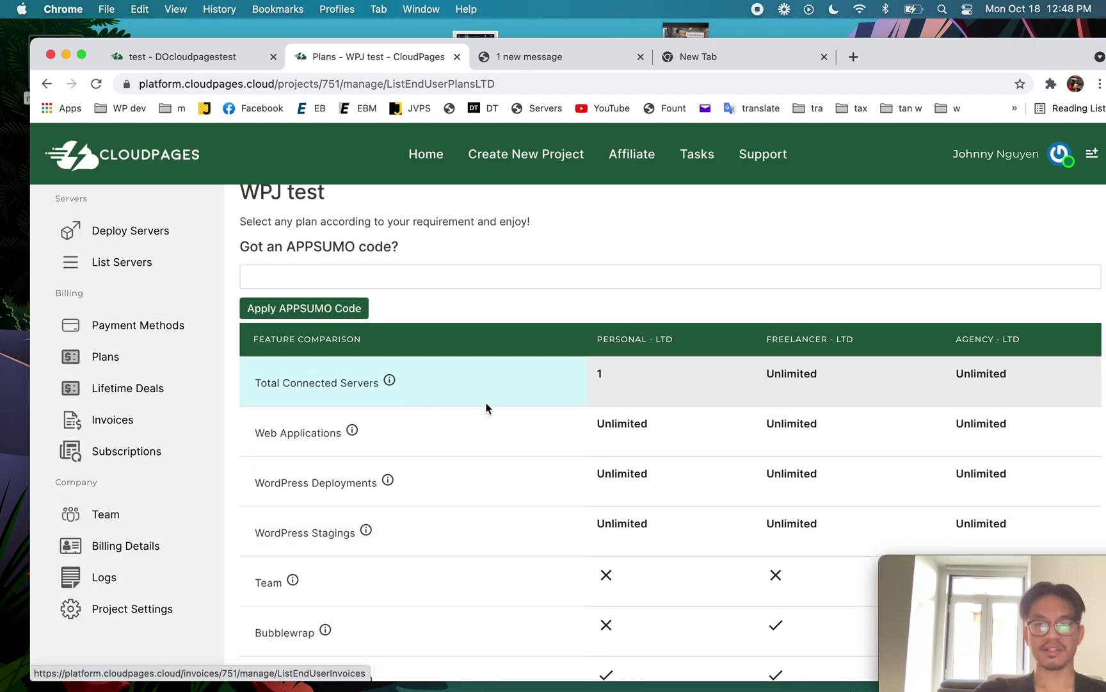
scroll(882, 428, "down", 20)
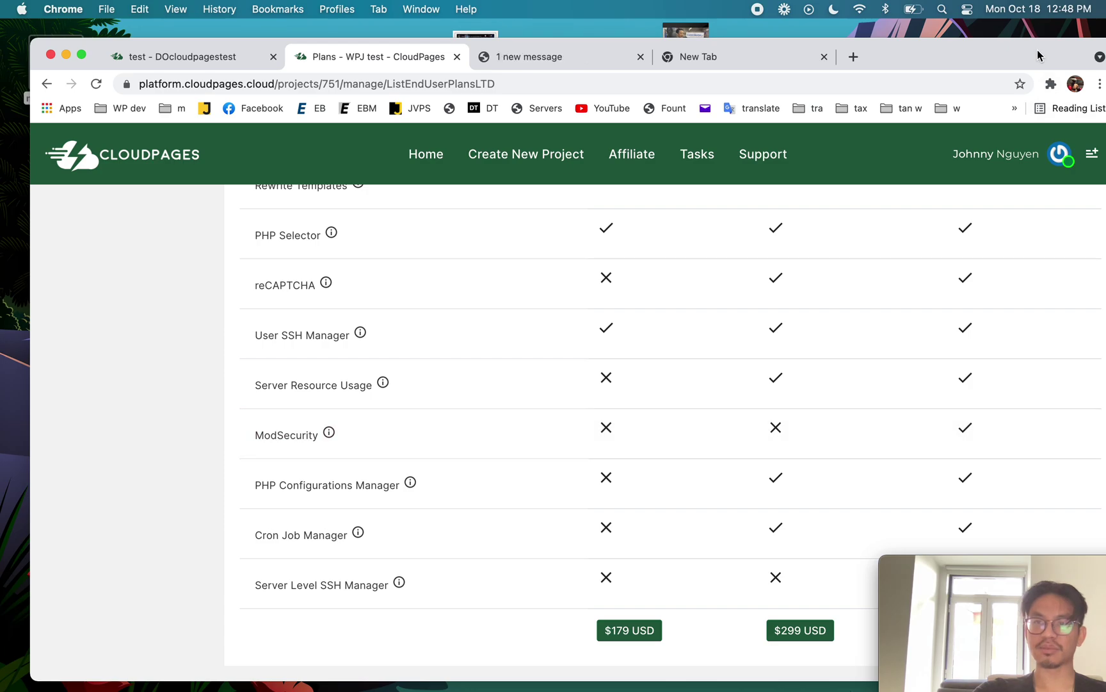
left_click_drag(1037, 50, 984, 54)
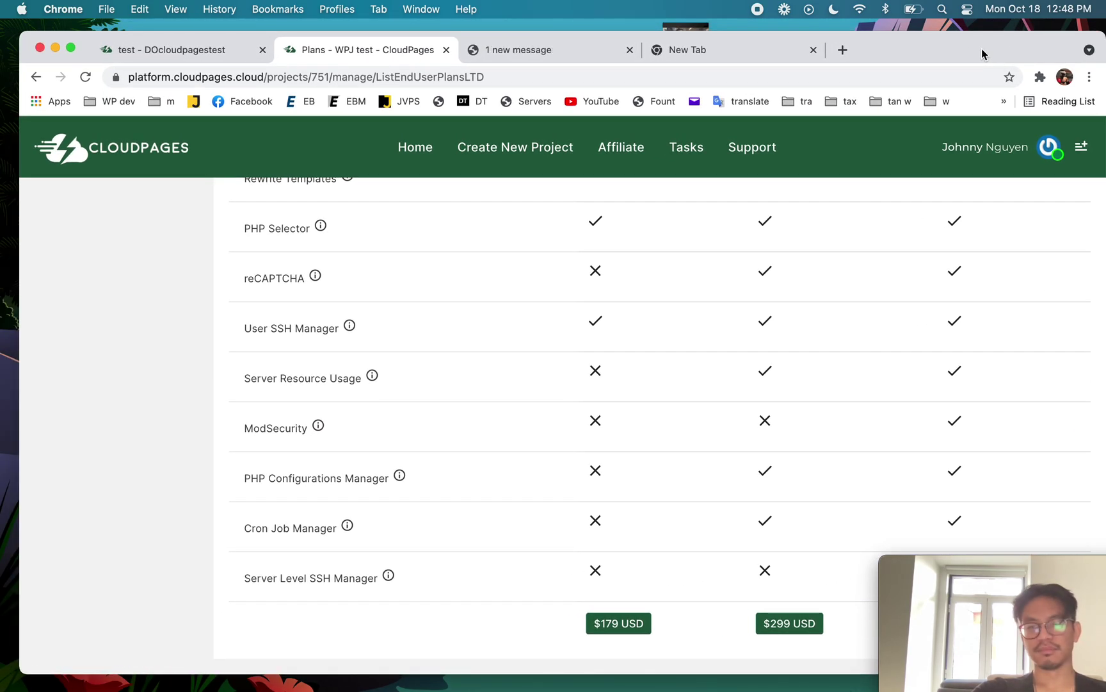
scroll(568, 296, "up", 15)
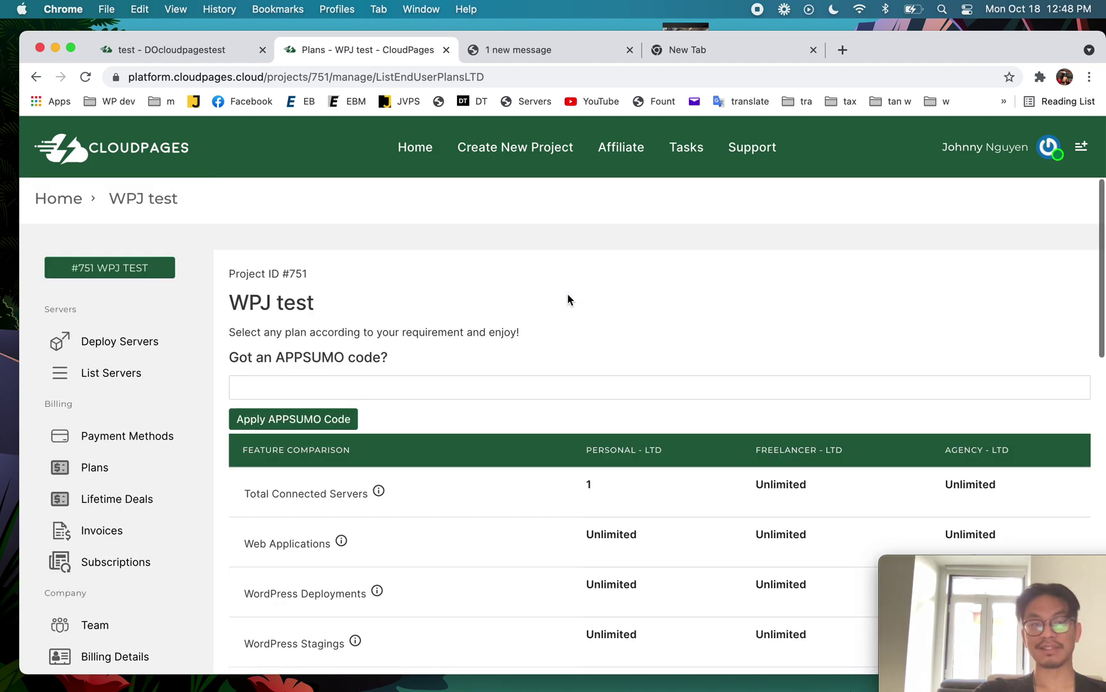
Compare invoices, regular plans and payment methods, then return to the test site's summary
left_click(120, 540)
left_click(107, 470)
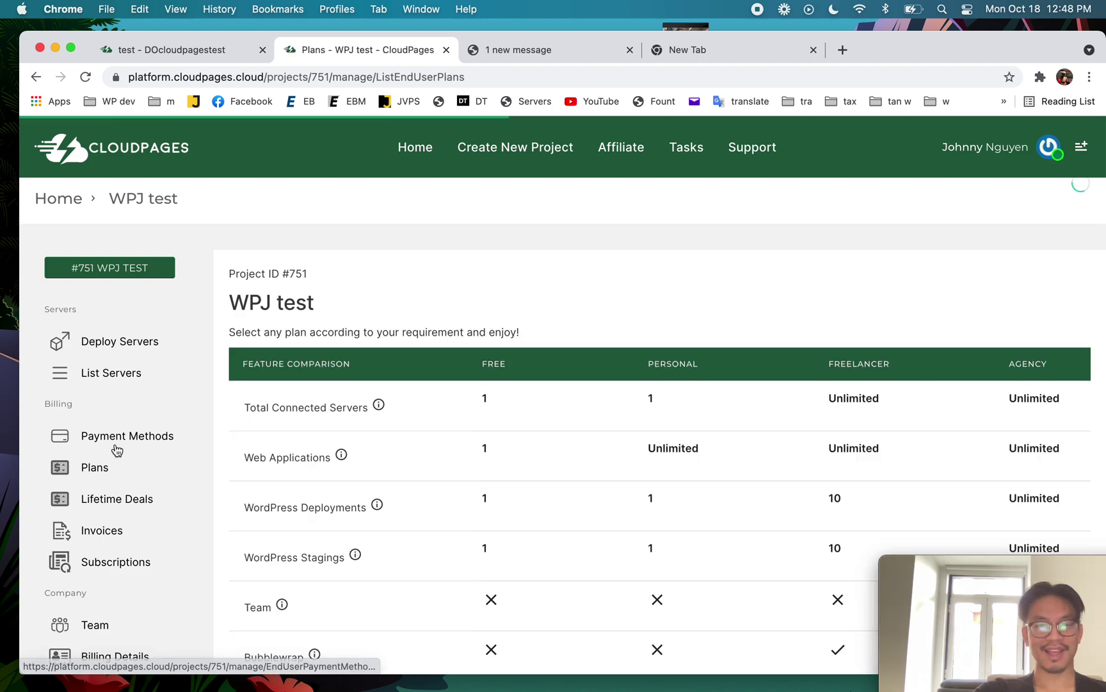
left_click(116, 449)
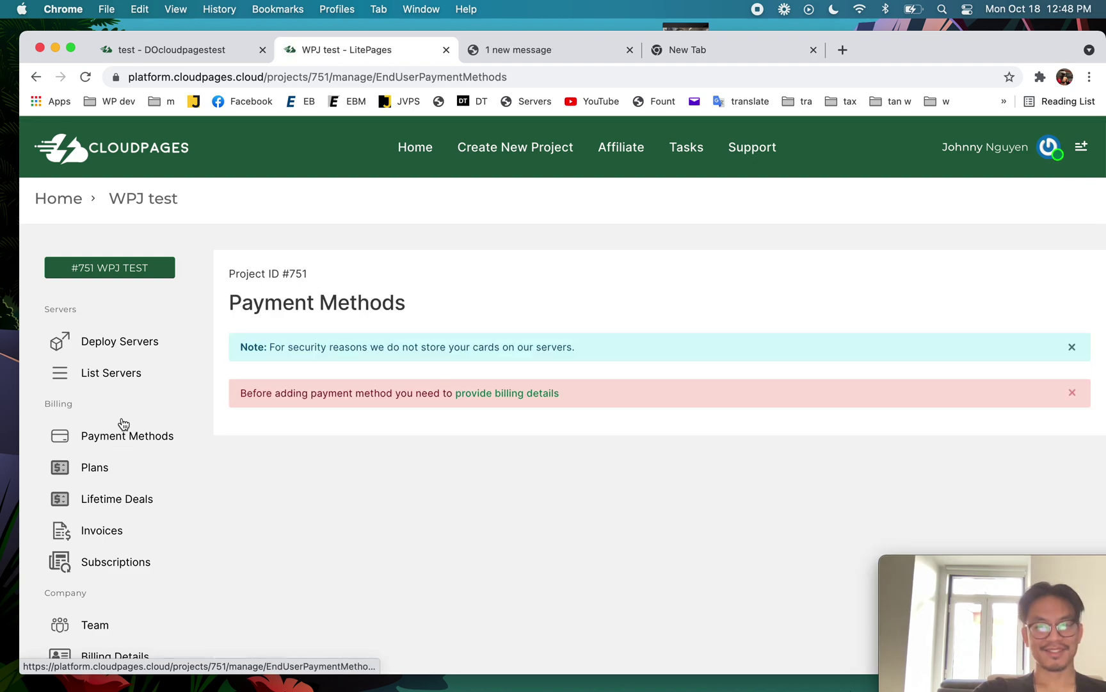
left_click(128, 374)
left_click(212, 49)
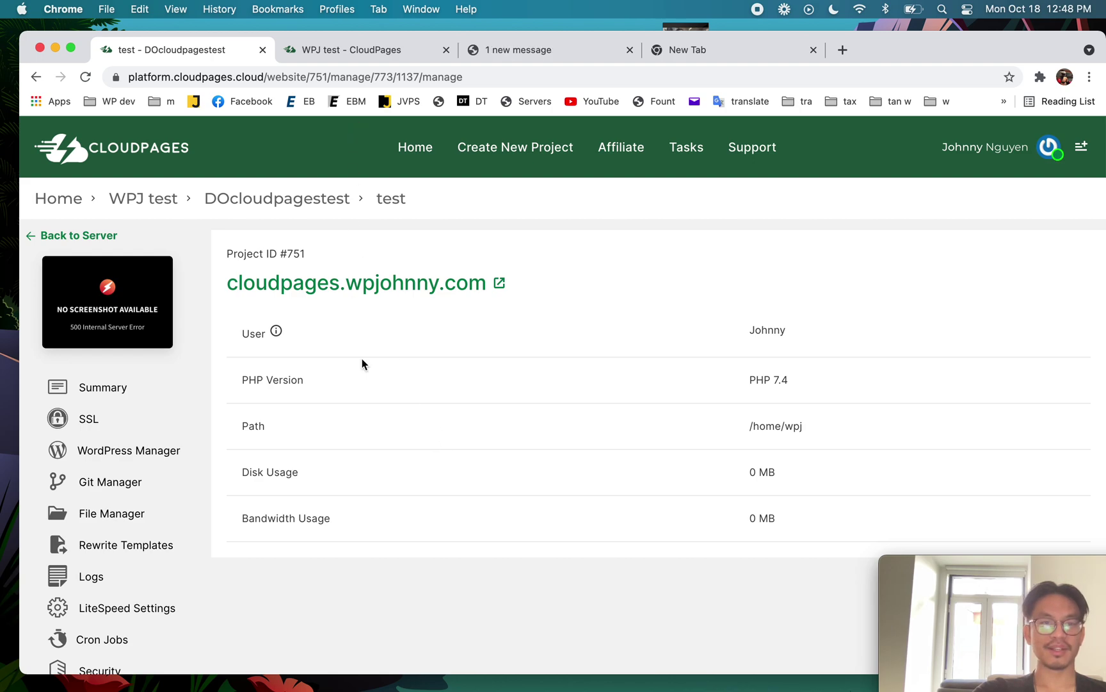
Load cloudpages.wpjohnny.com in the spare tab, then show the test site's empty WordPress Applications list
left_click(823, 51)
left_click(741, 75)
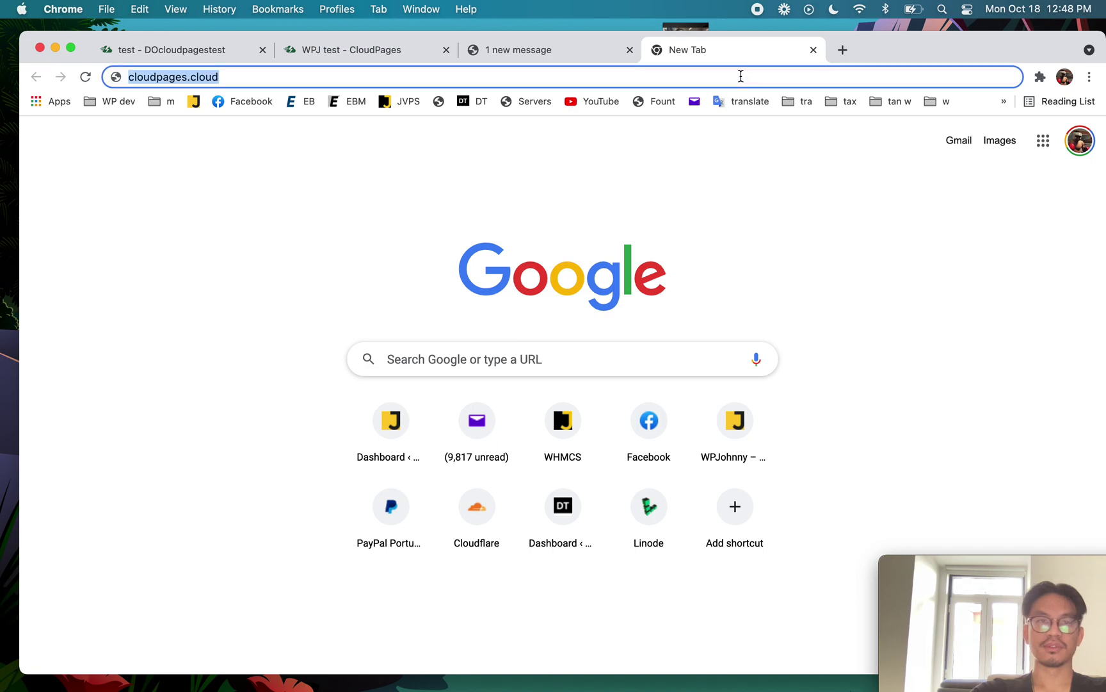
type("cloudpages.wpj")
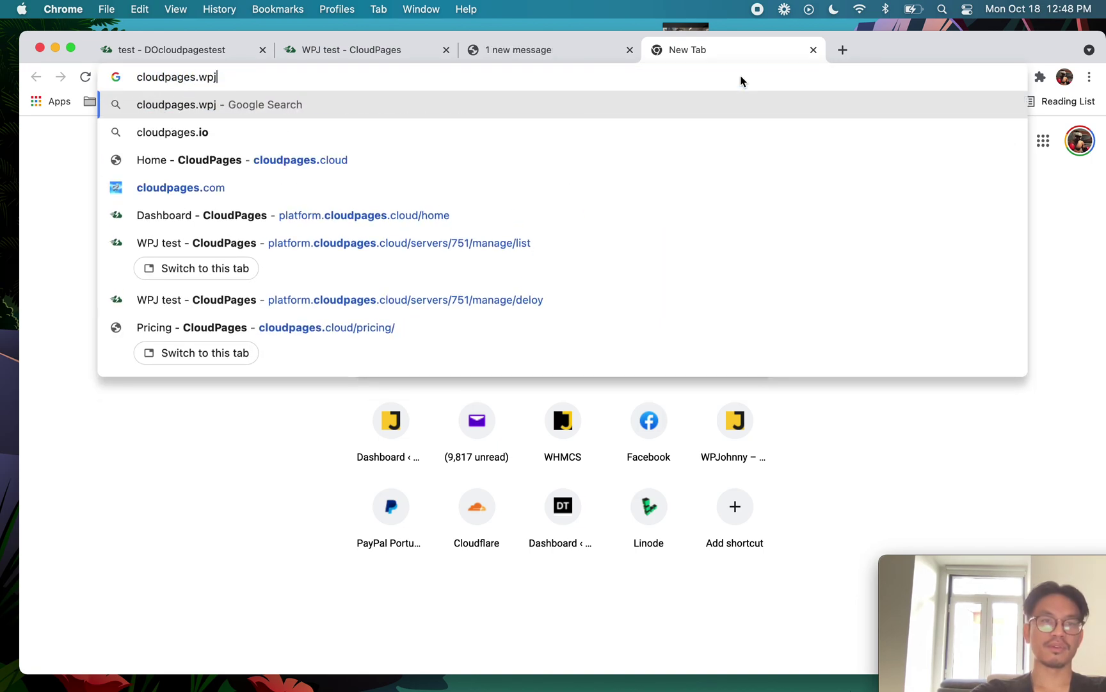
type("ohnny.com")
key("Return")
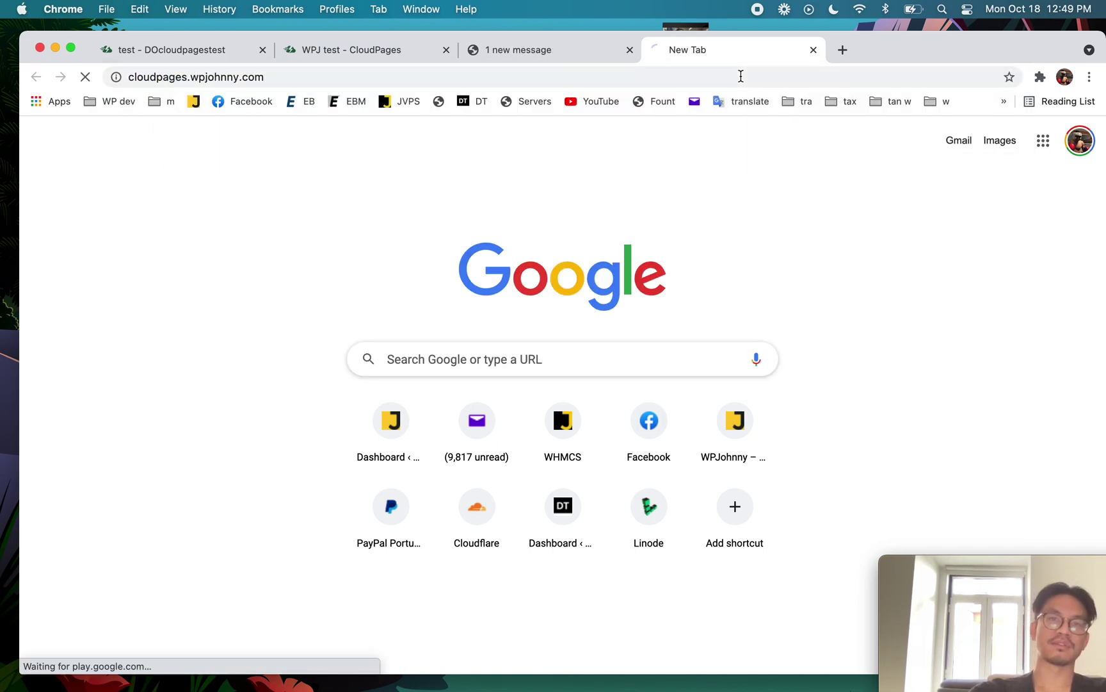
left_click(208, 54)
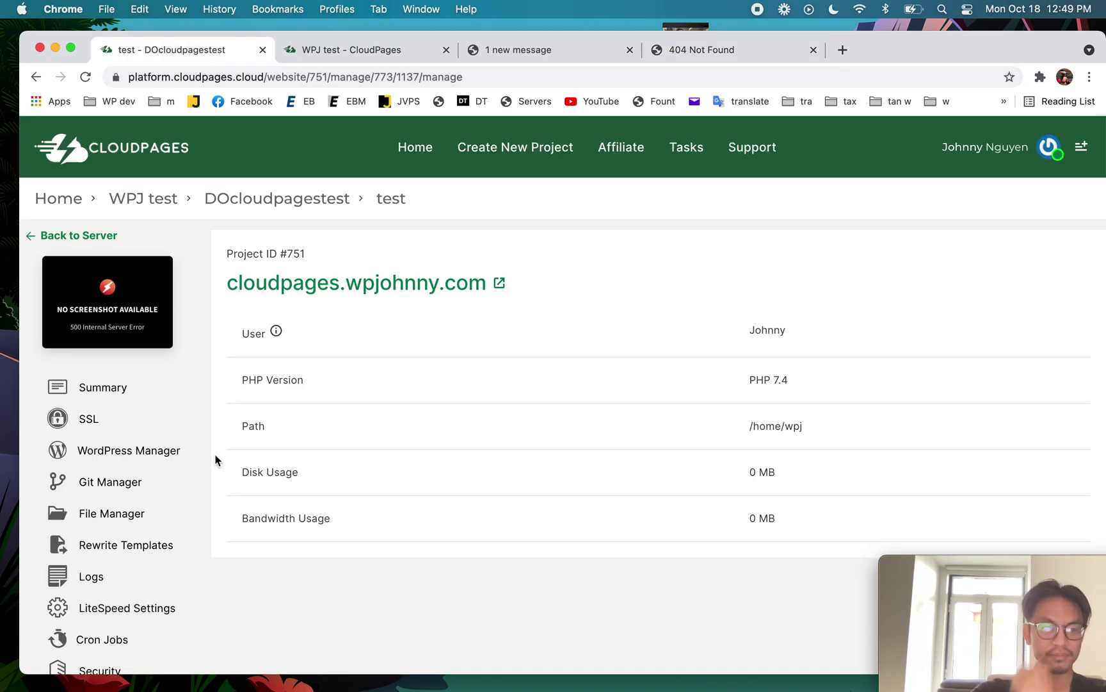
left_click(149, 453)
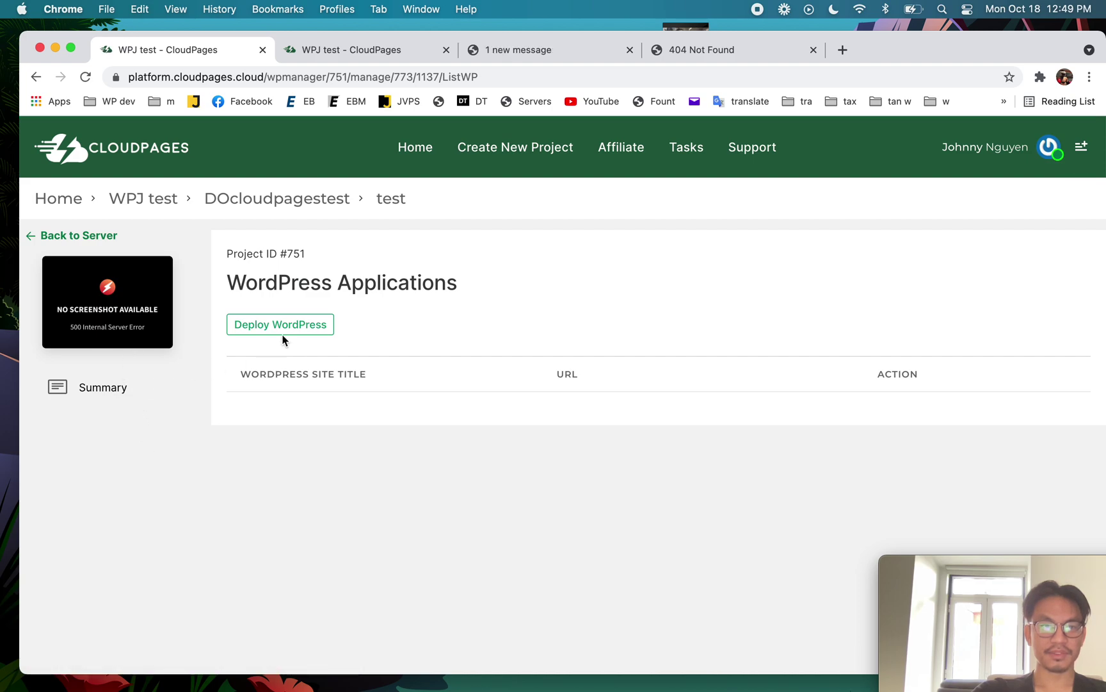
Check the live cloudpages.wpjohnny.com site, then return to the test site's WordPress applications list
left_click(65, 243)
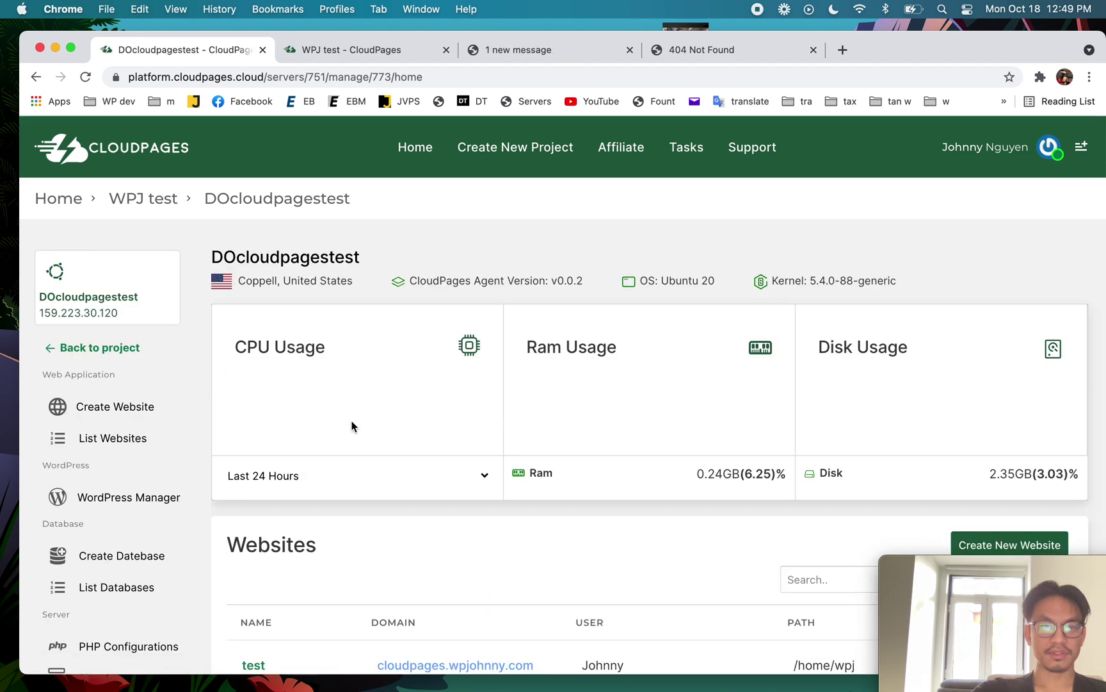
scroll(348, 425, "down", 3)
left_click(468, 540)
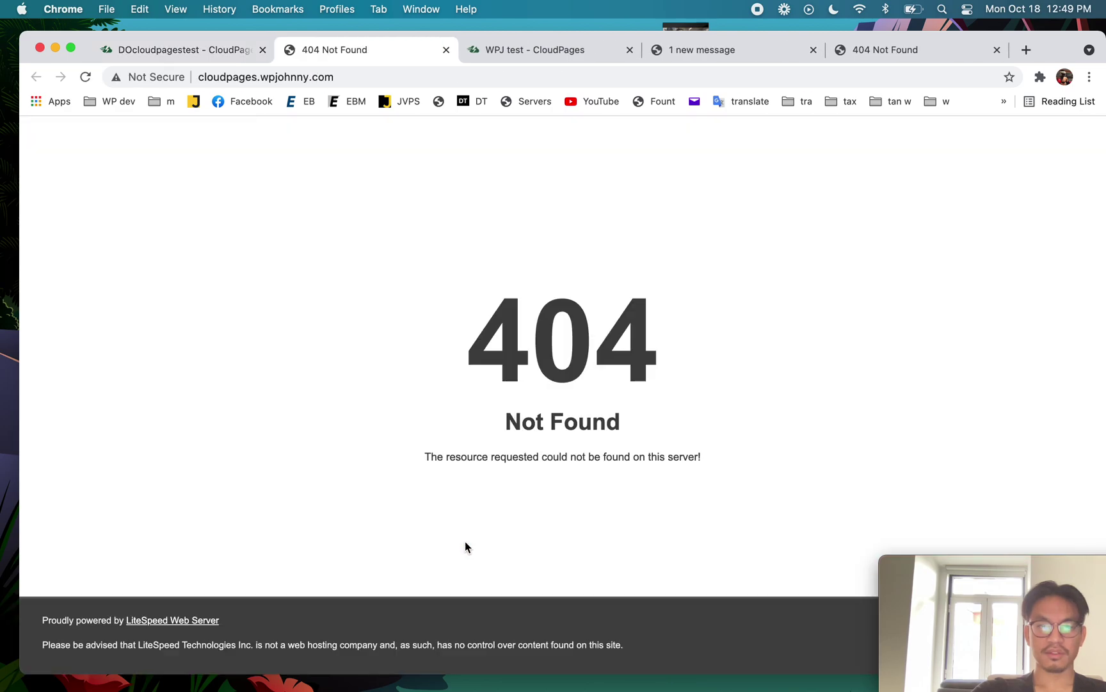
left_click(238, 57)
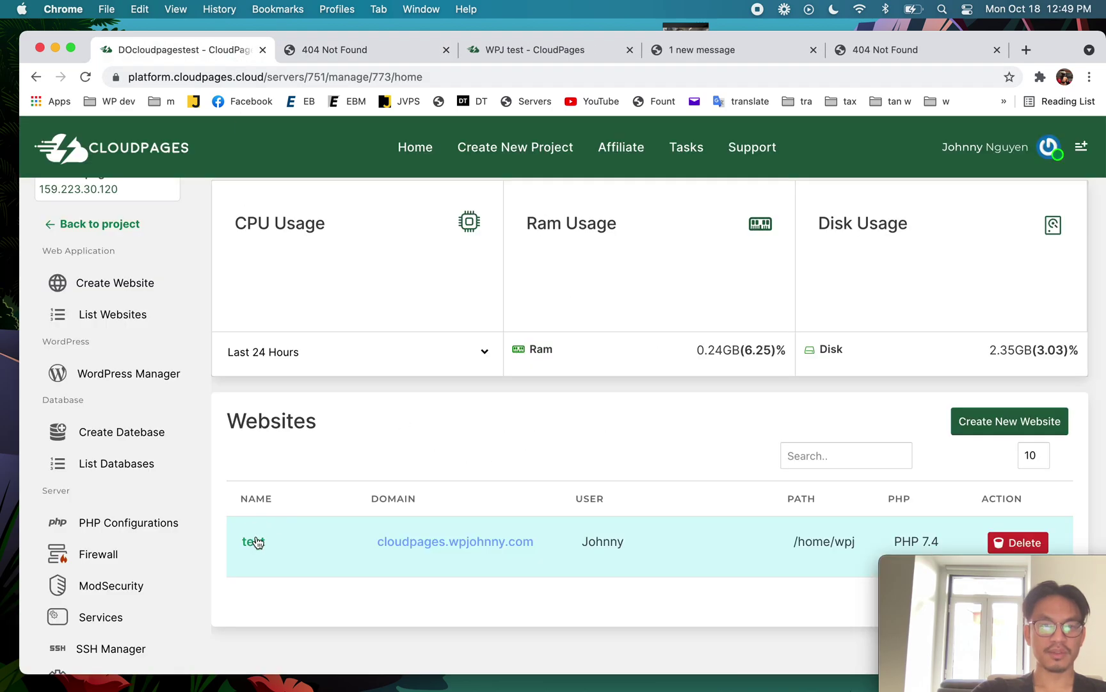
left_click(256, 541)
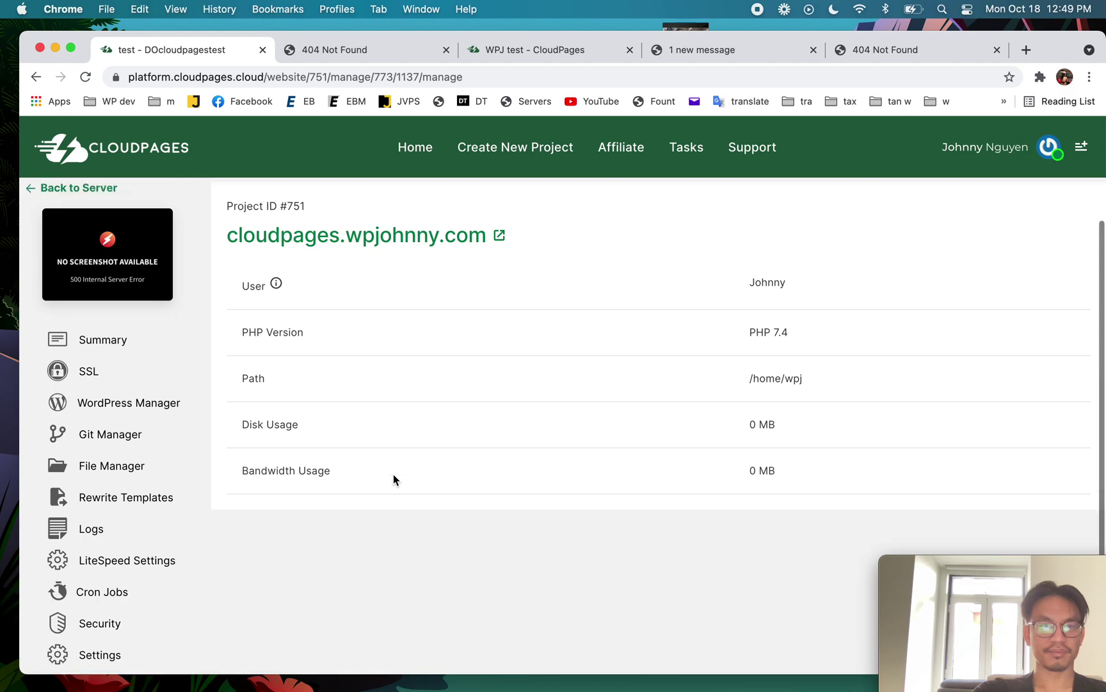
left_click(154, 451)
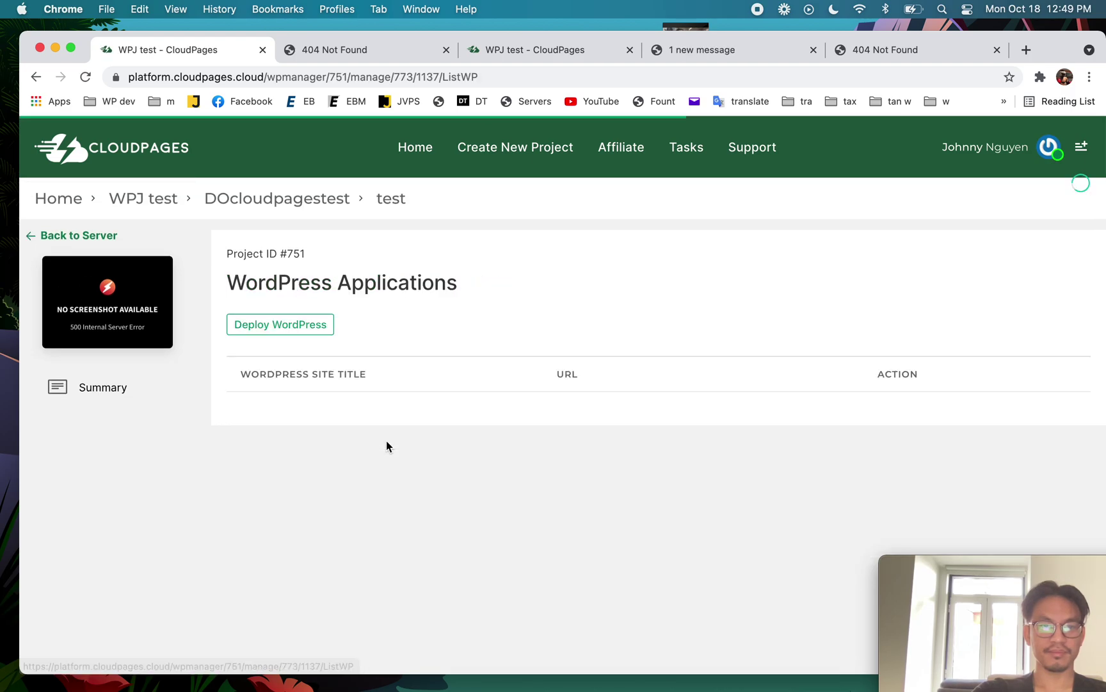
Start a WordPress deployment titled SOMETHING using the WordPress+LSCache bundle
left_click(309, 327)
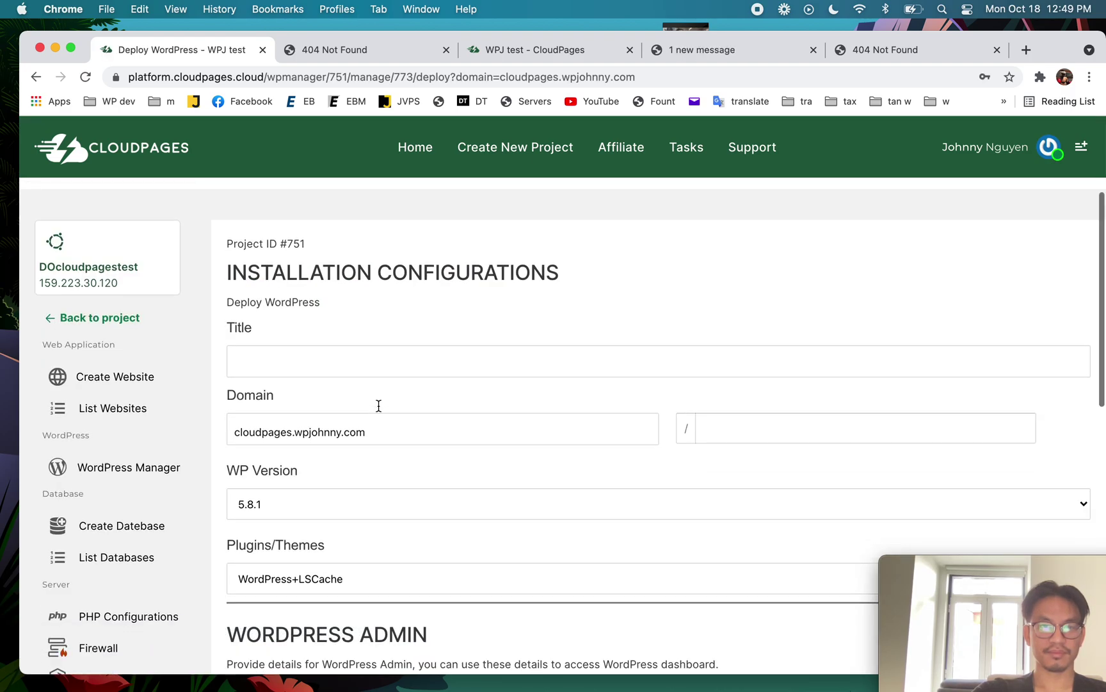
scroll(379, 405, "down", 12)
scroll(378, 410, "up", 15)
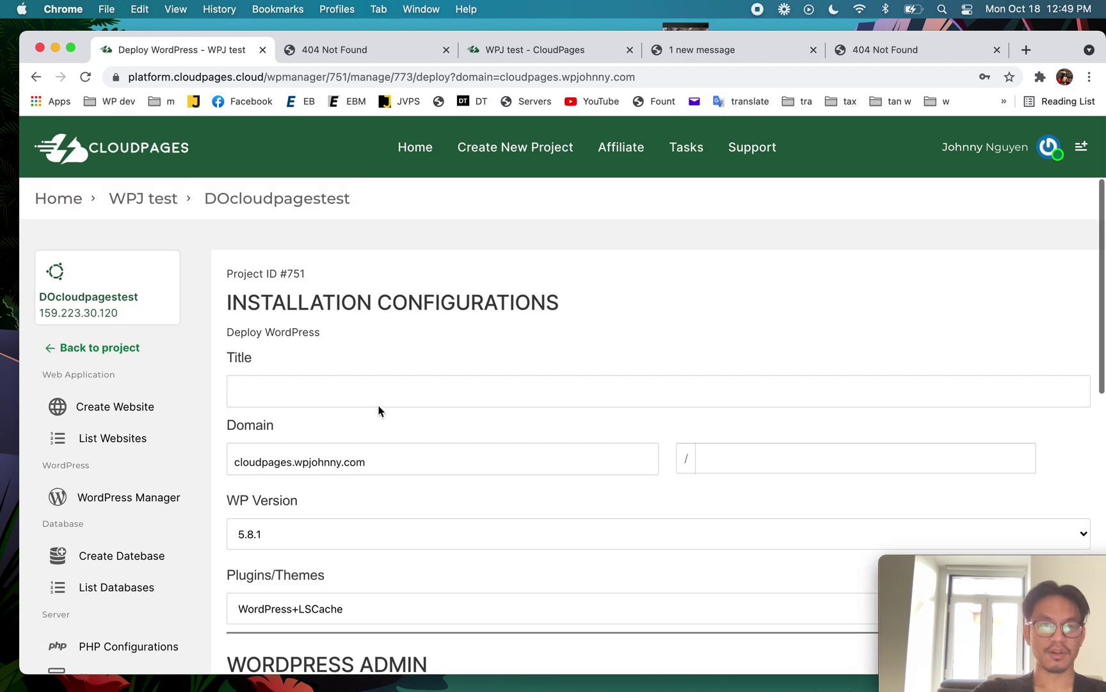
left_click(371, 384)
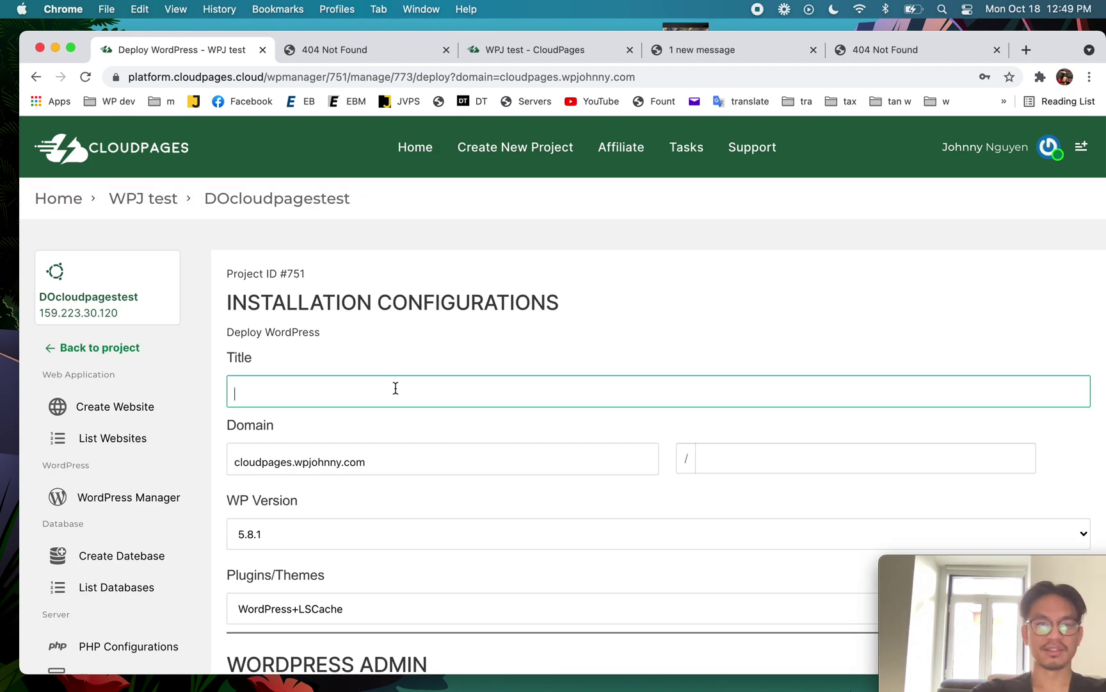
type("SOMETHI")
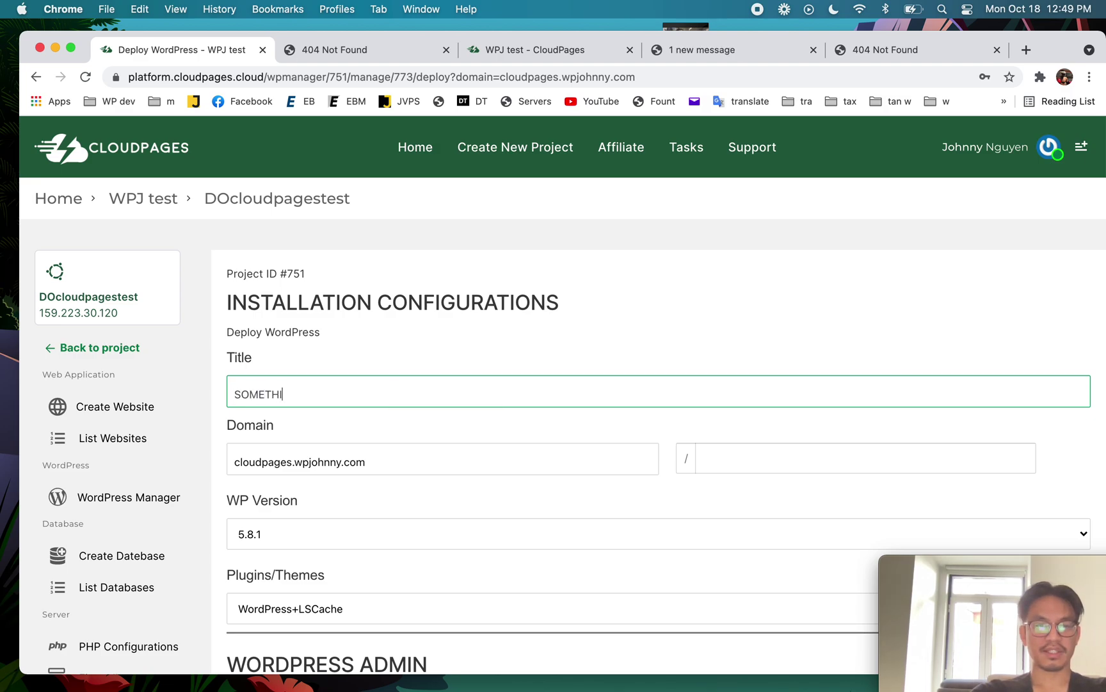
type("NG")
scroll(452, 475, "down", 5)
left_click(417, 263)
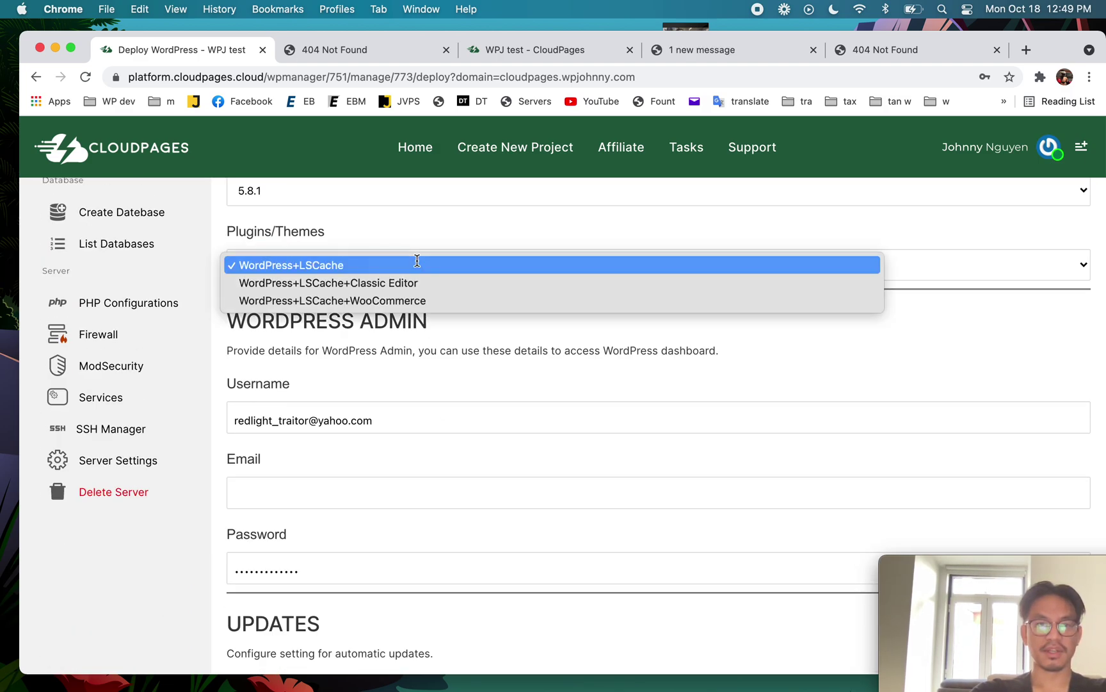
left_click(416, 246)
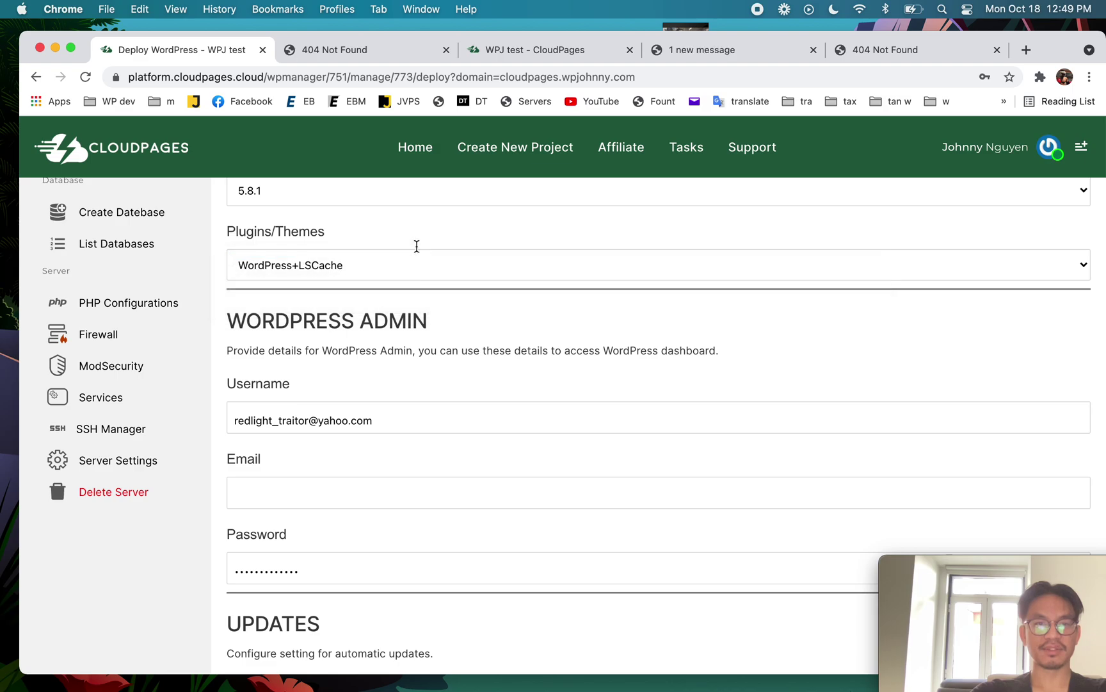
Fill the admin e-mail and password from saved browser entries and submit the form
scroll(351, 418, "down", 3)
left_click(341, 344)
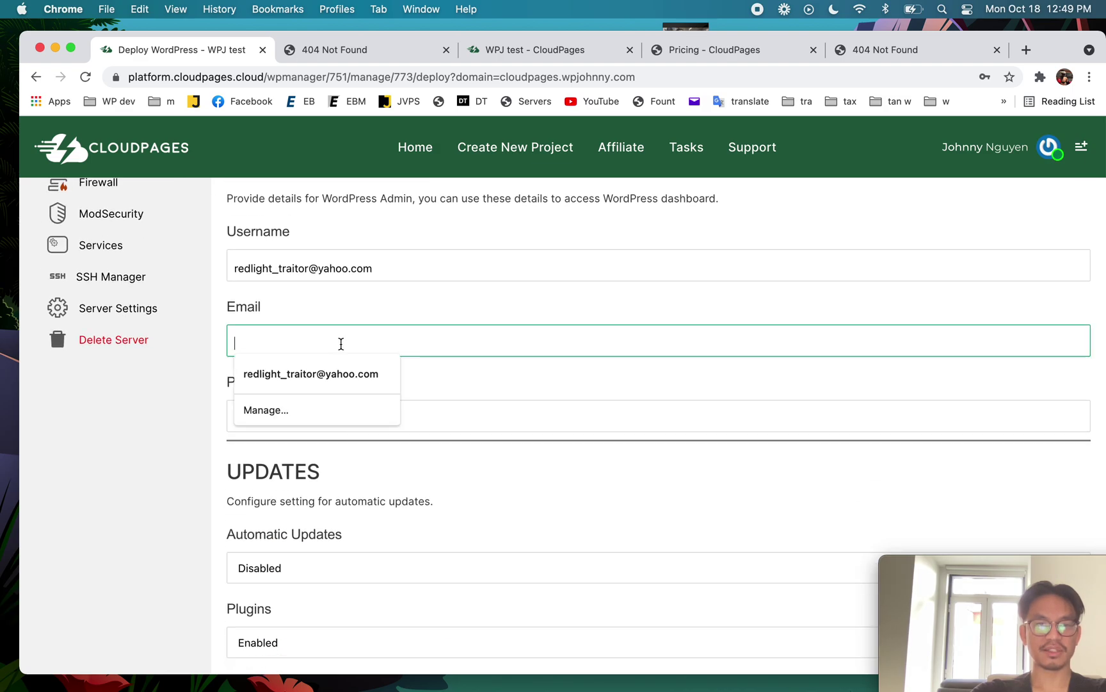
left_click(392, 264)
left_click(306, 355)
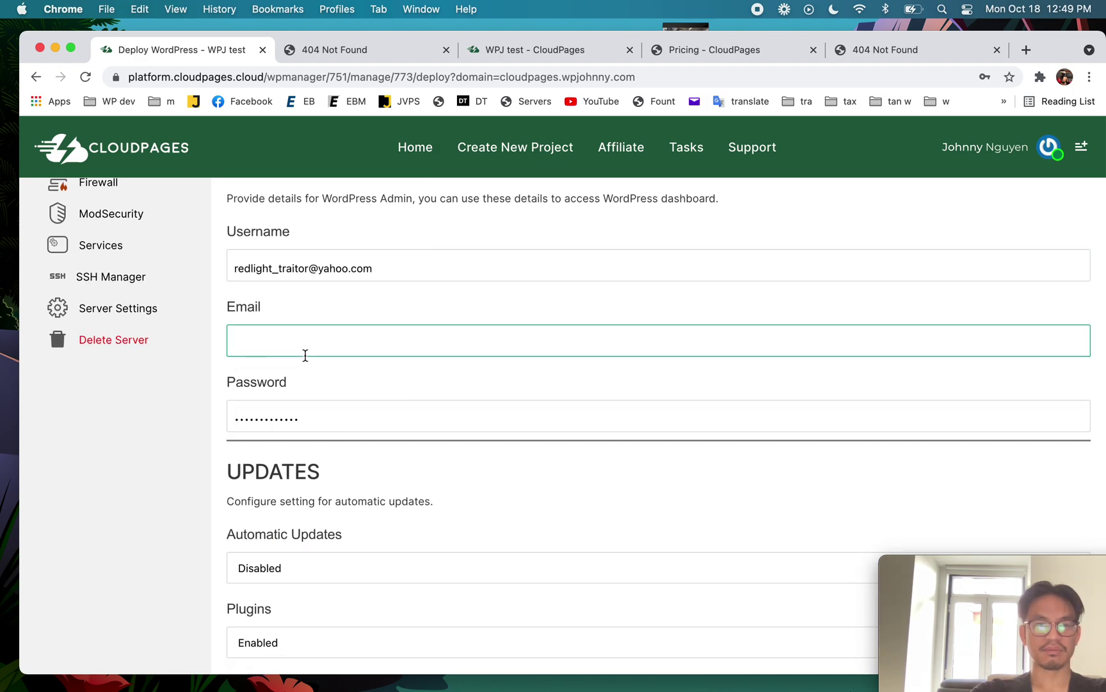
left_click(385, 267)
key("super+a")
left_click(554, 357)
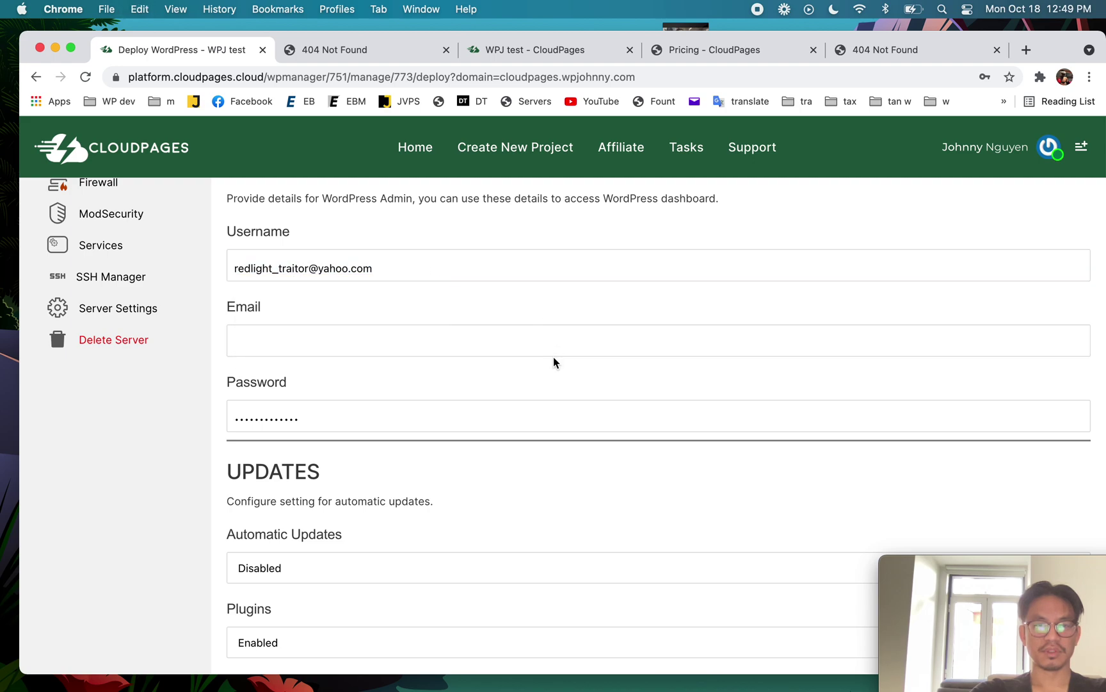
left_click(552, 342)
key("Down")
key("Return")
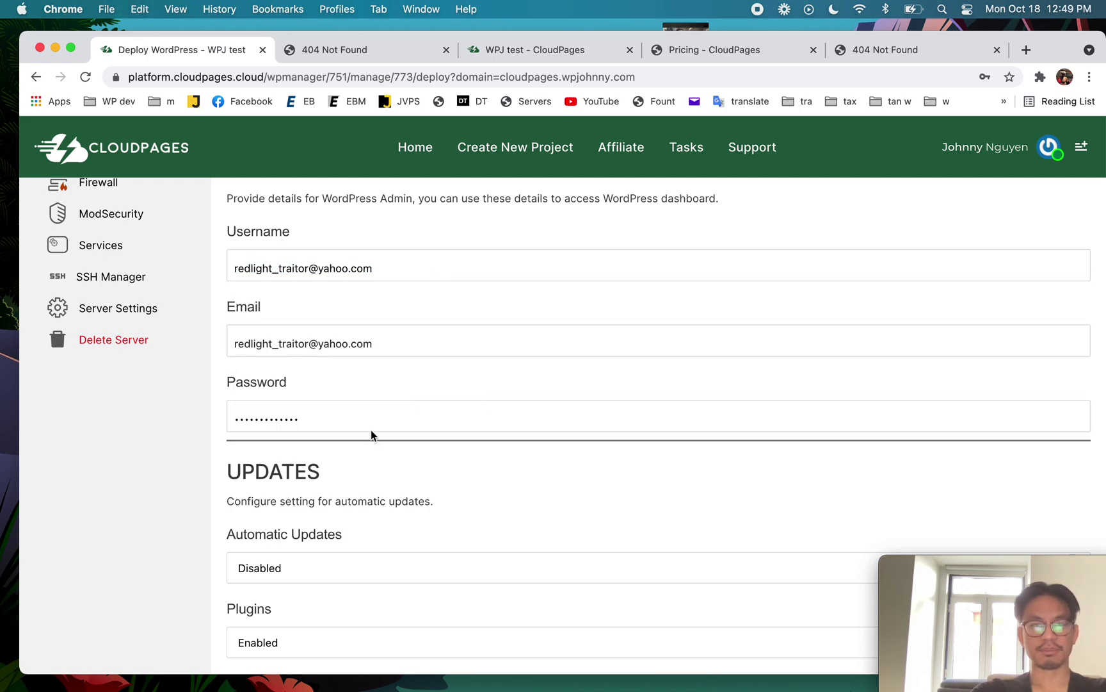
scroll(380, 433, "down", 3)
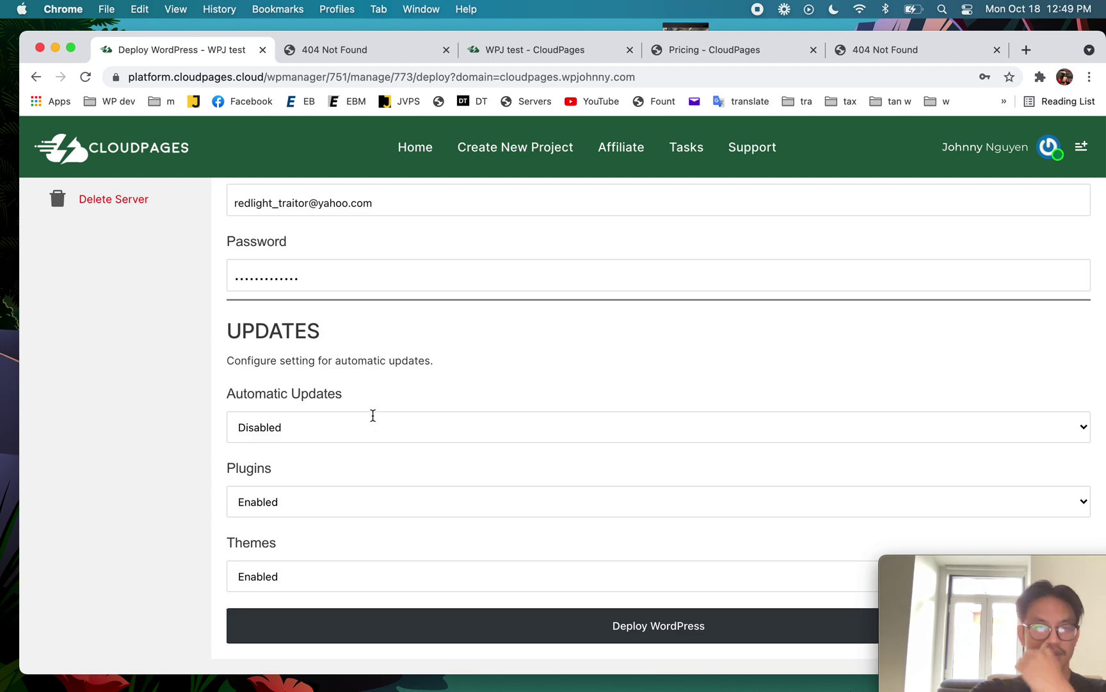
left_click(418, 277)
key("super+a")
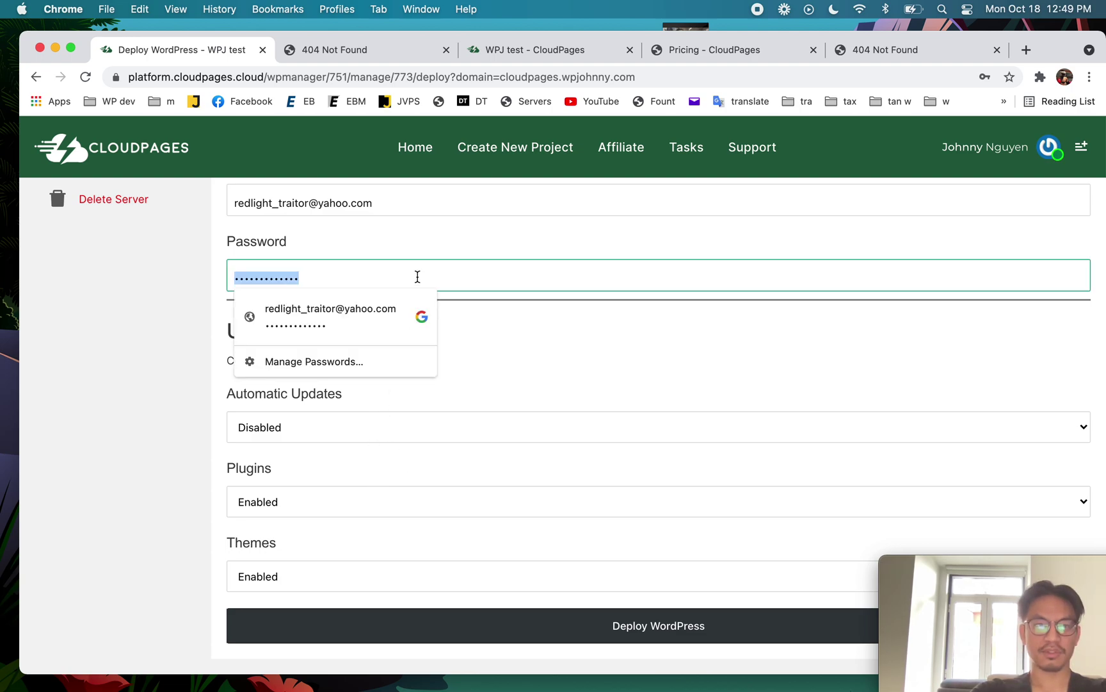
left_click(511, 341)
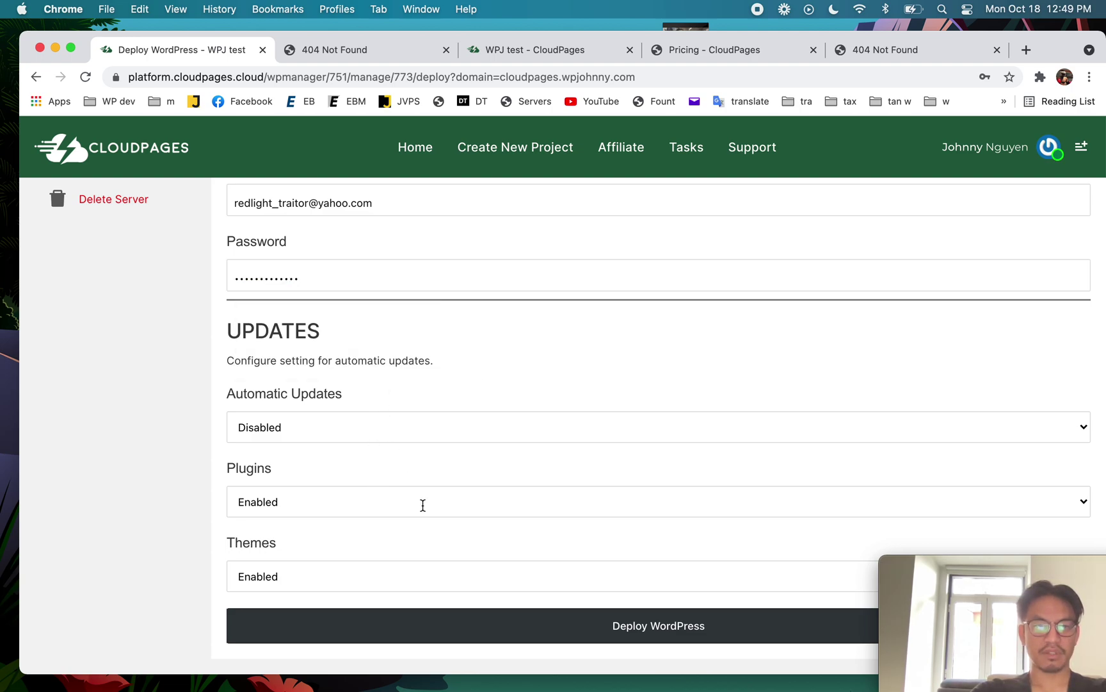
left_click(401, 633)
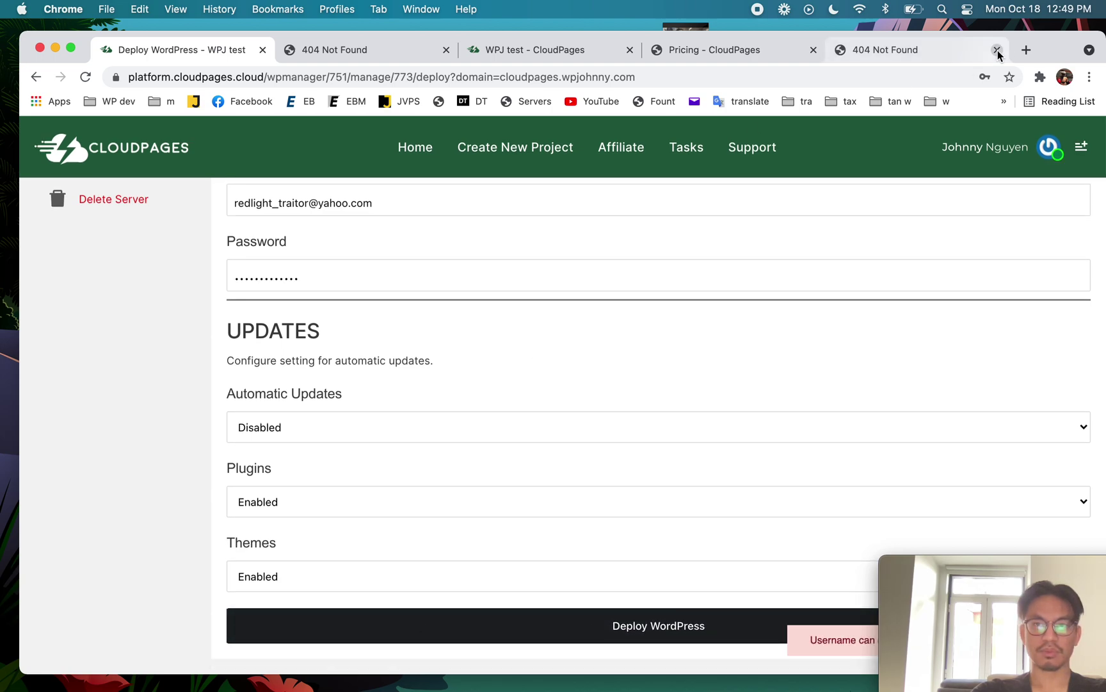
Change the admin username to wpjohnny and resubmit the deployment
mouse_move(1071, 50)
left_mouse_down()
mouse_move(991, 51)
mouse_move(1059, 49)
left_mouse_up()
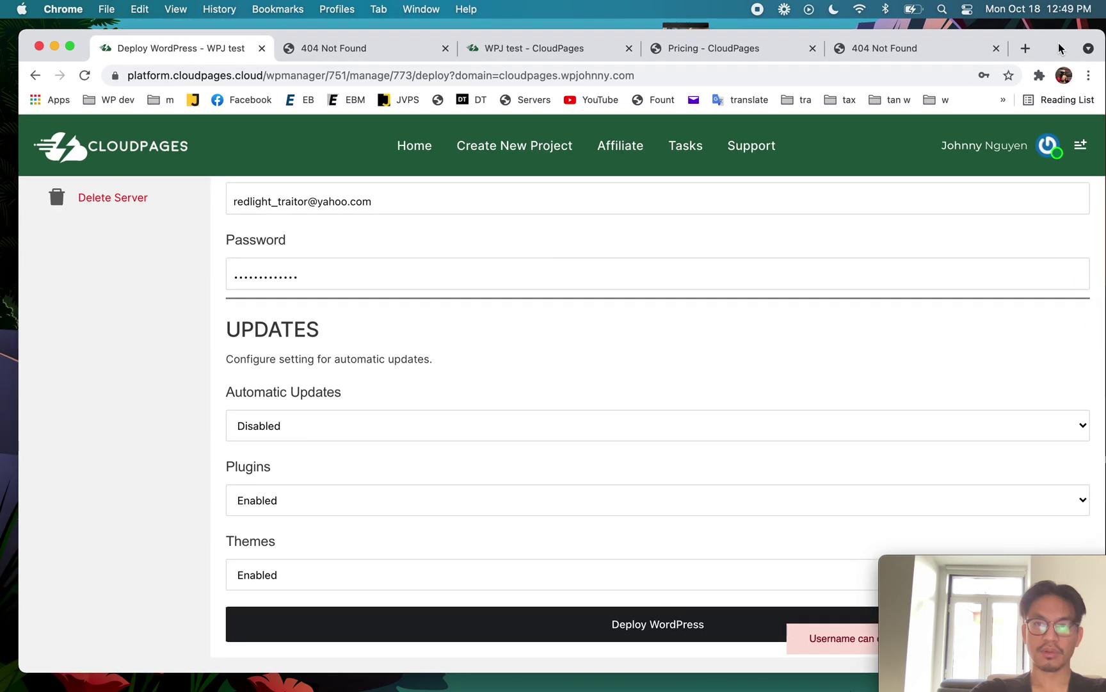
scroll(580, 296, "up", 5)
left_click(397, 333)
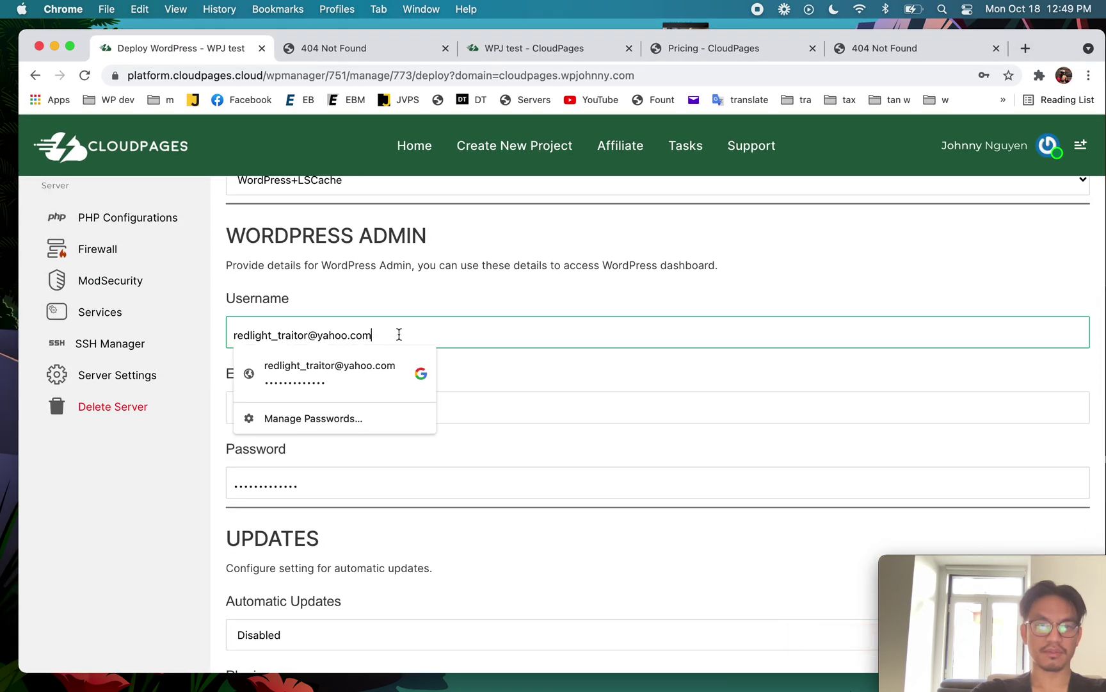
left_click_drag(398, 334, 221, 337)
type("wpjohnn")
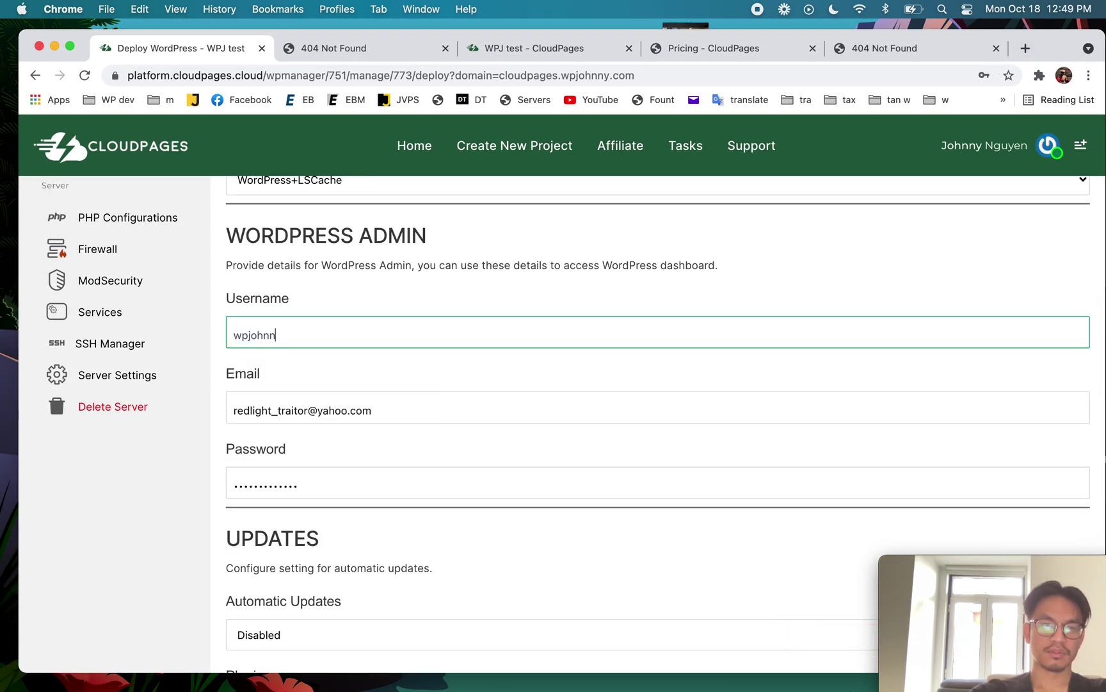
type("y")
scroll(277, 484, "down", 5)
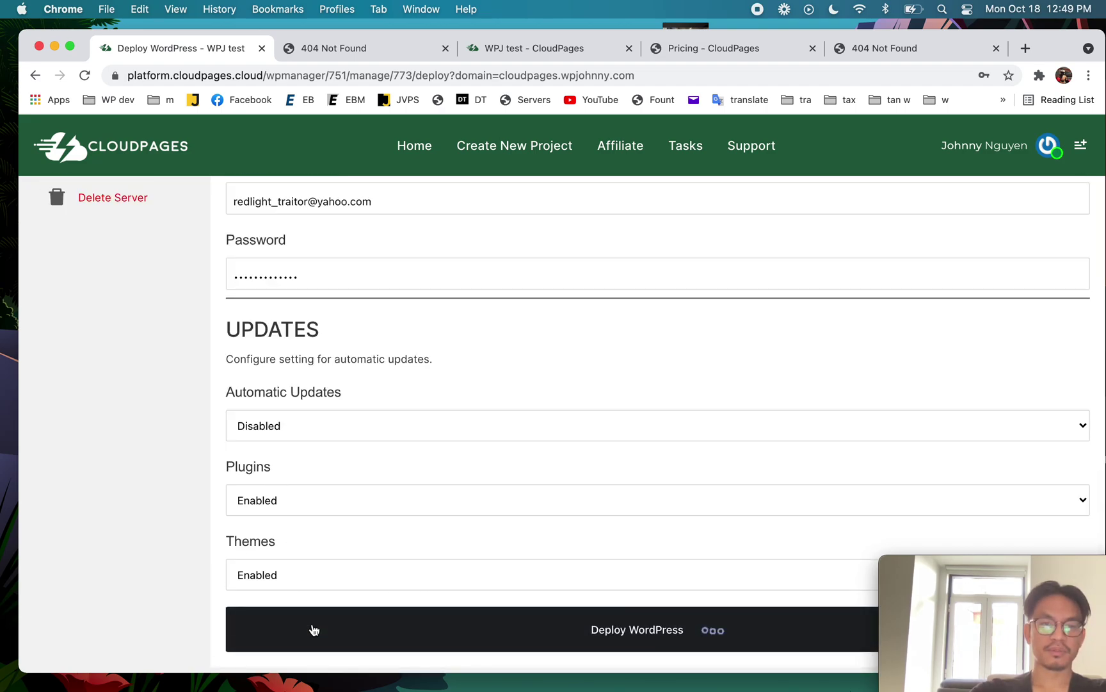
left_click(311, 628)
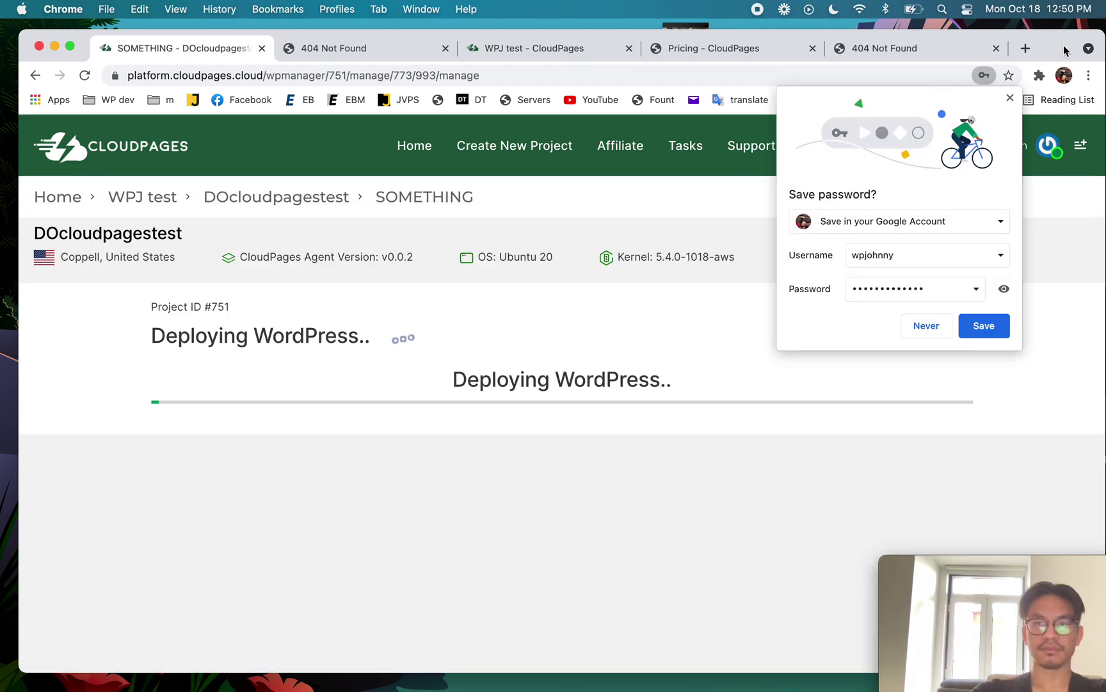
Decline saving the password, glance at the site's 404 page, and close the extra tab
left_click(1010, 97)
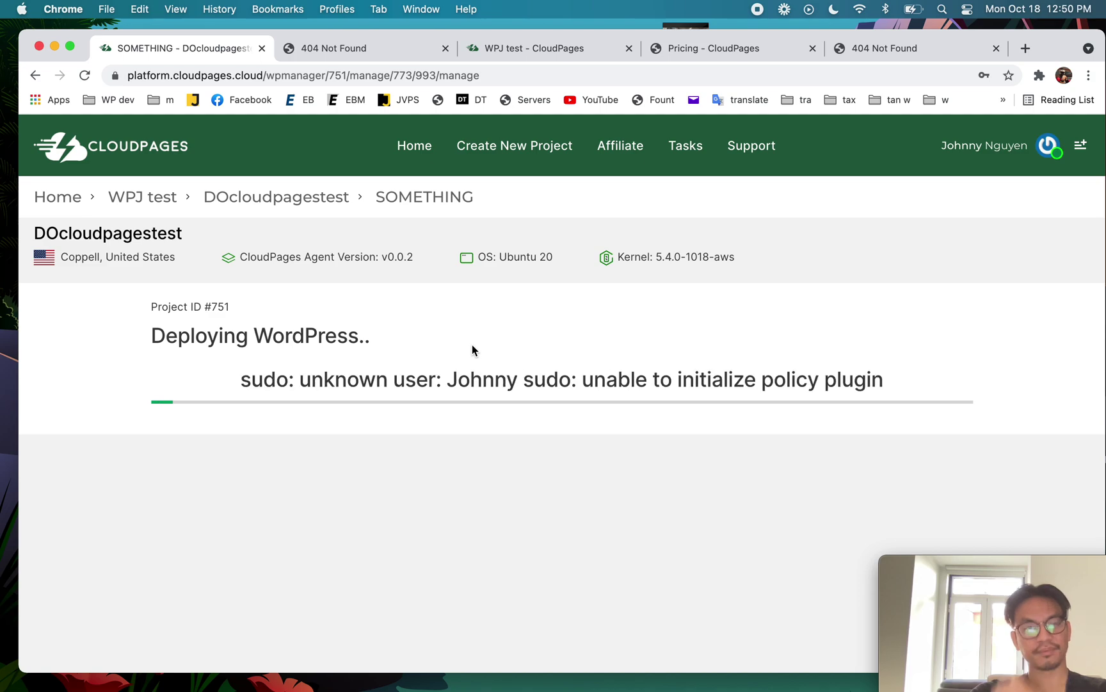
left_click(374, 42)
left_click(238, 51)
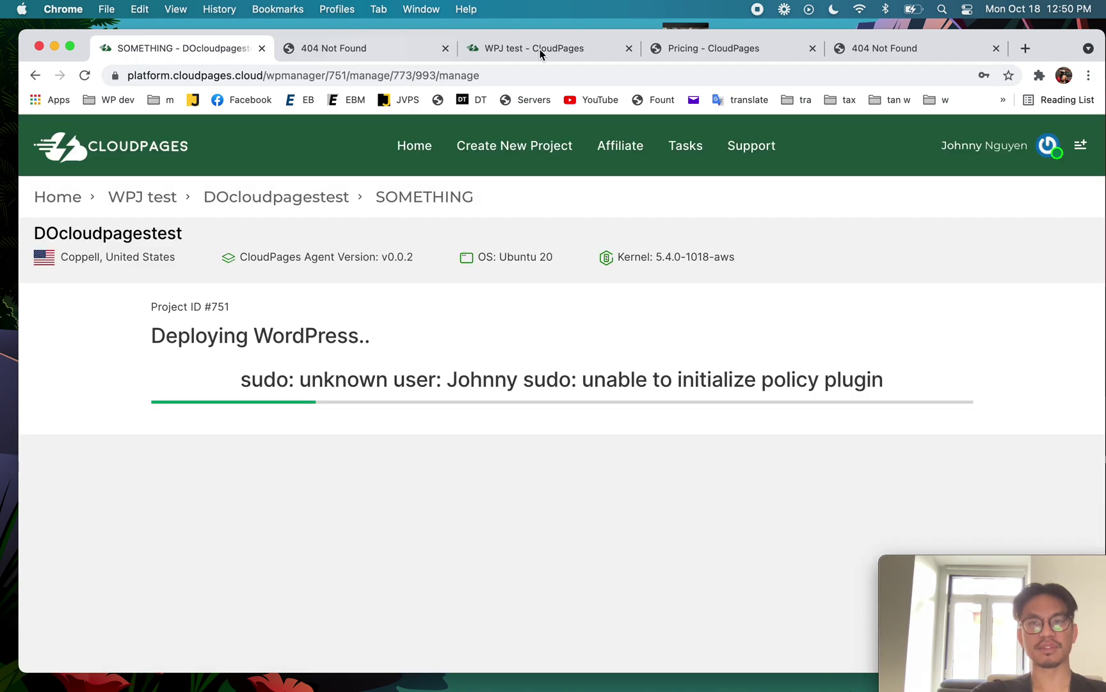
left_click(997, 48)
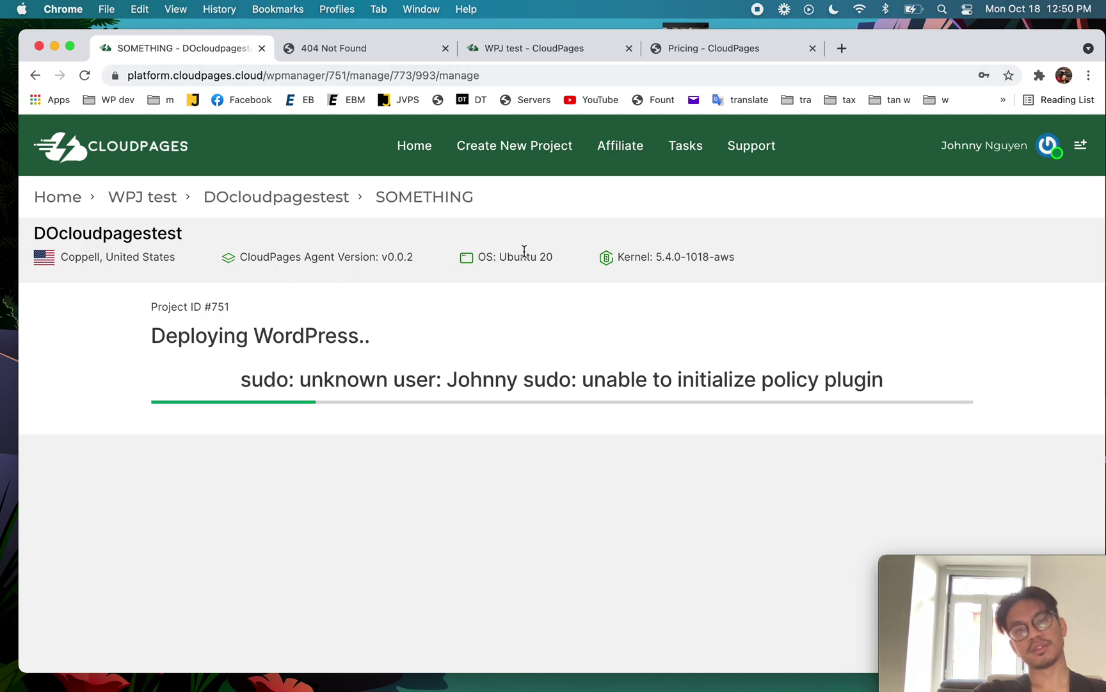
left_click_drag(502, 259, 547, 259)
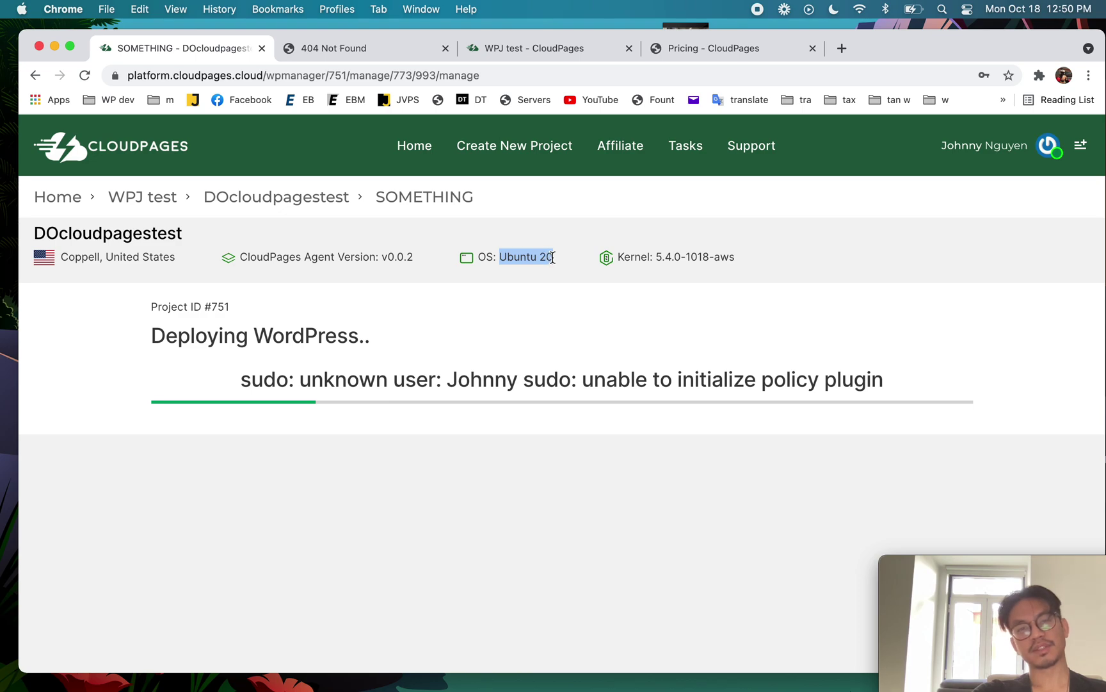
Recheck the 404 page twice while the deployment stalls on an unknown-user sudo error
left_click(360, 54)
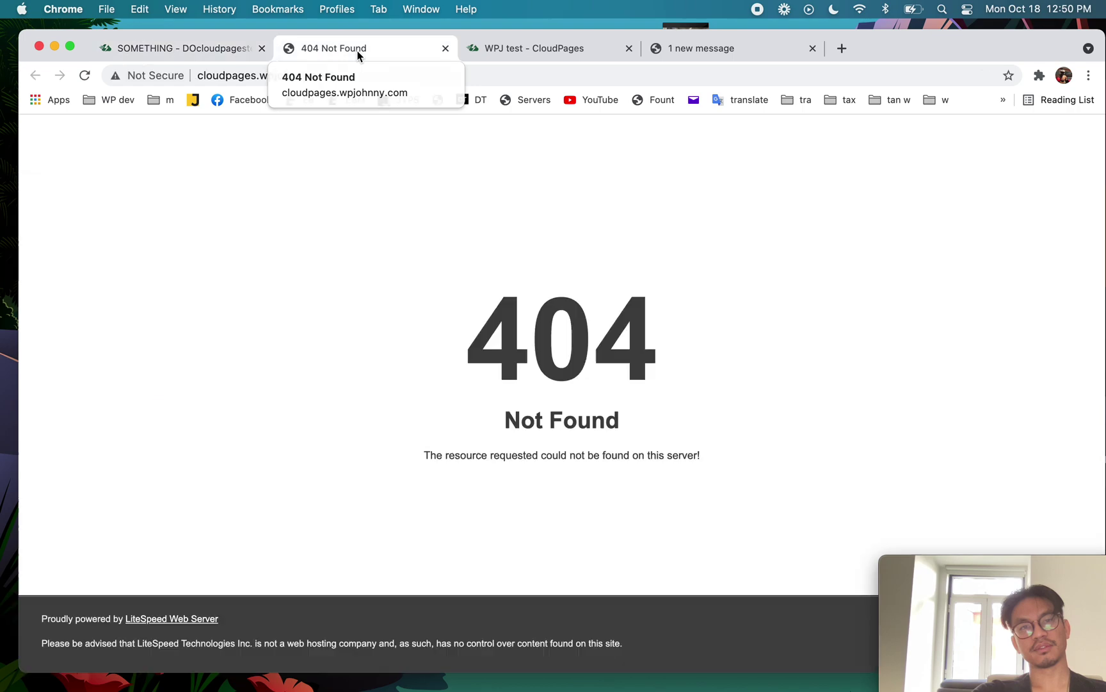
left_click(194, 51)
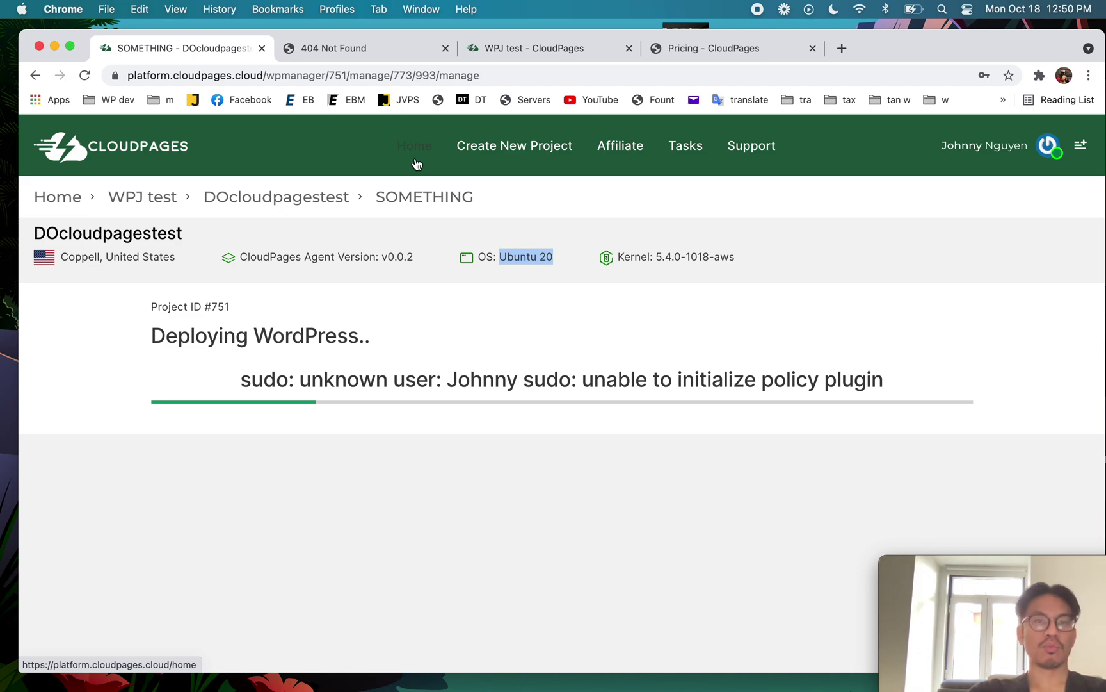
left_click(349, 47)
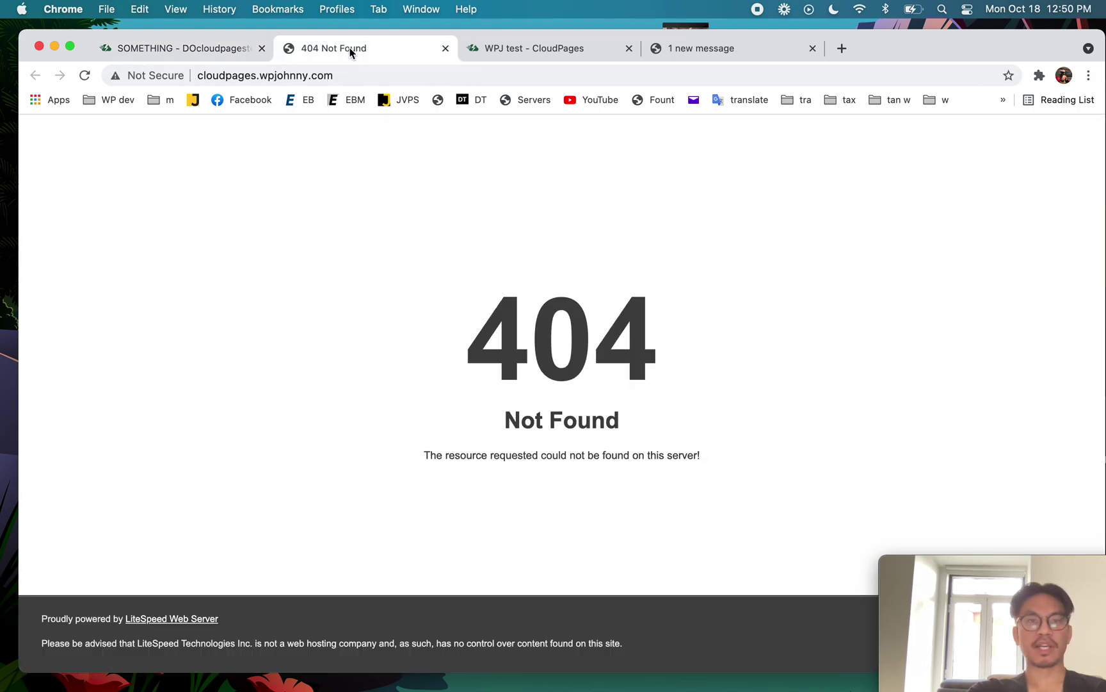
left_click(231, 49)
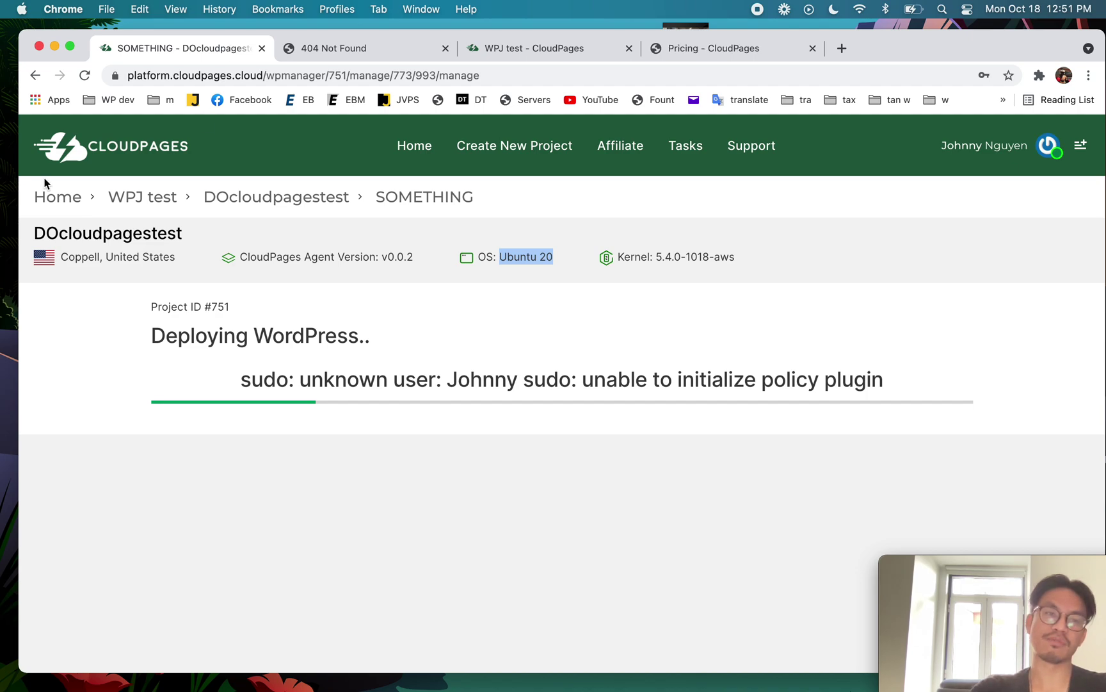
Open the CloudPages Dashboard in a new tab beside the deployment page and enter WPJ test
left_click(50, 195, "super")
left_click(490, 47)
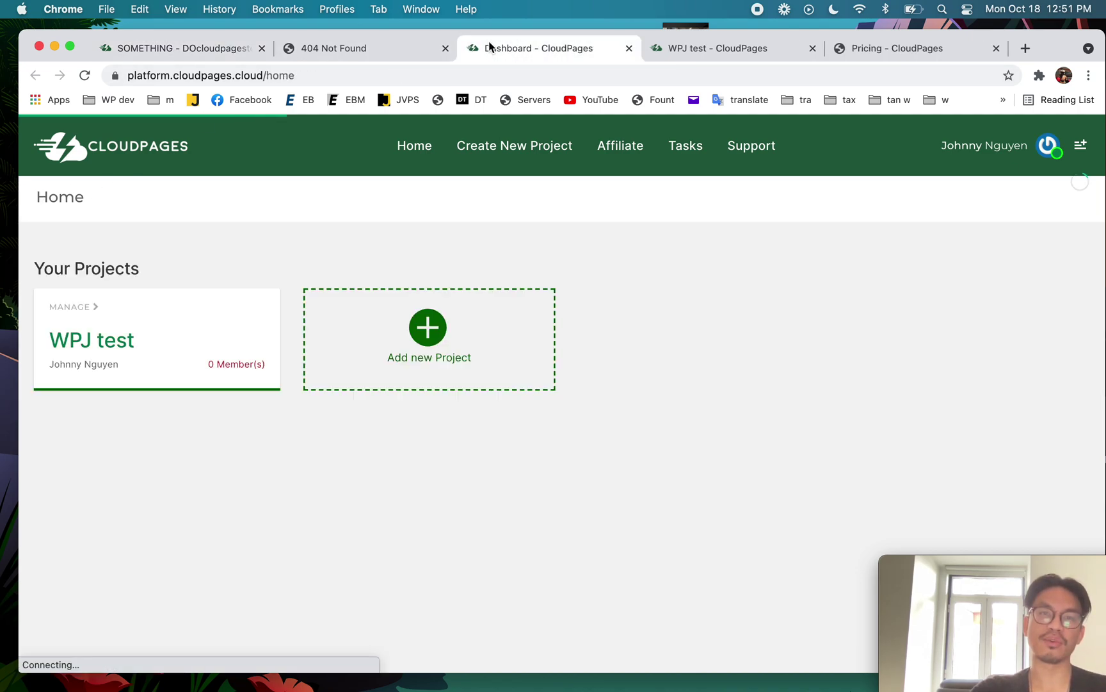
left_click_drag(490, 47, 380, 44)
left_click(99, 342)
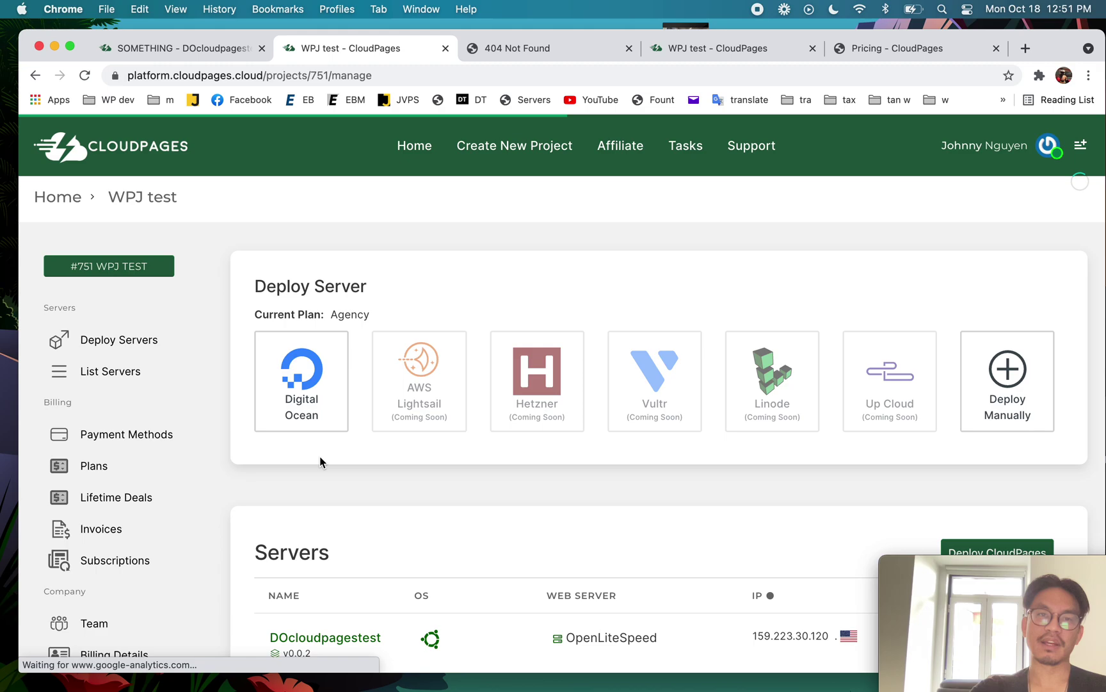
Browse the WPJ test project's Lifetime Deals and Billing Details pages
scroll(320, 456, "down", 3)
left_click(102, 364)
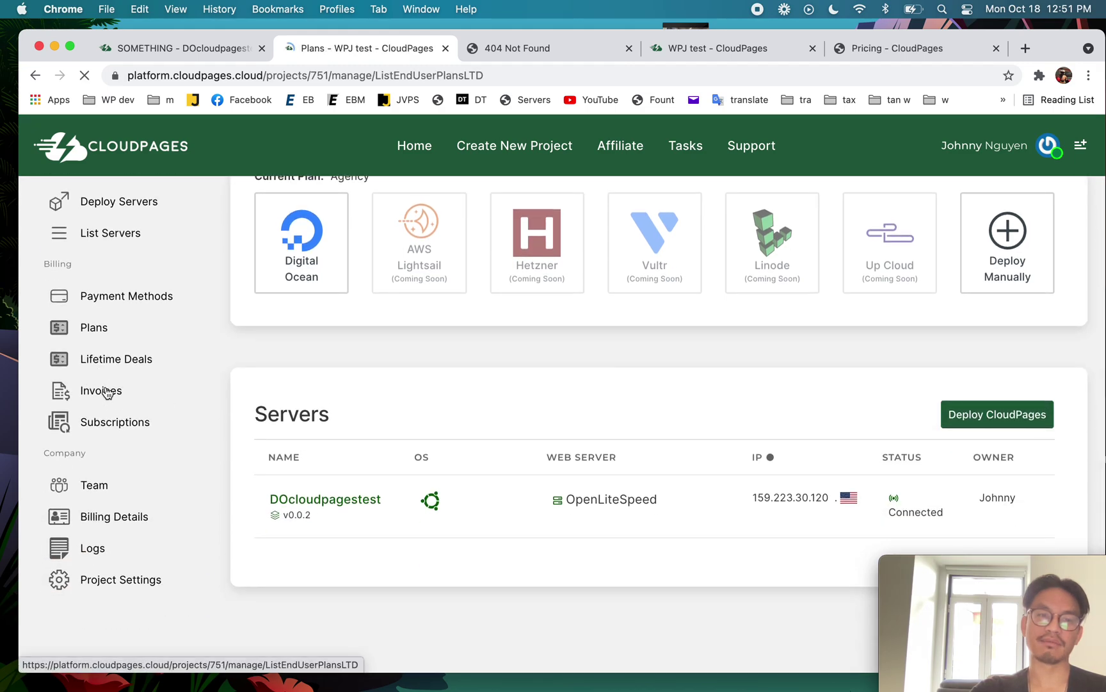
scroll(128, 510, "down", 10)
scroll(137, 381, "up", 4)
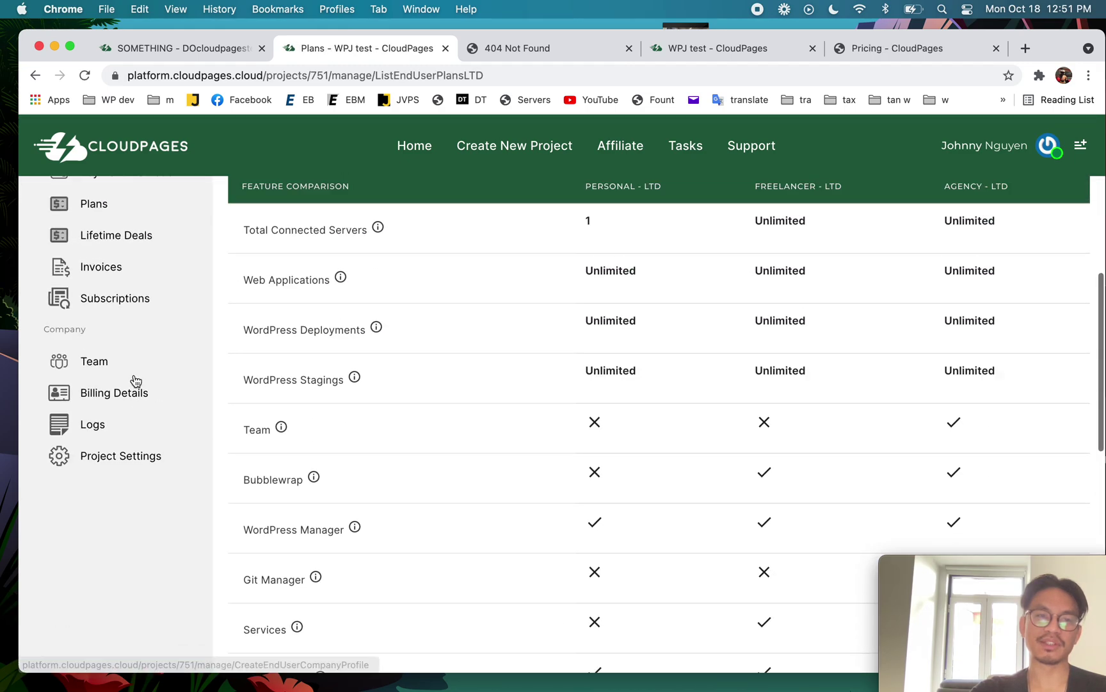
left_click(113, 403)
scroll(138, 523, "down", 1)
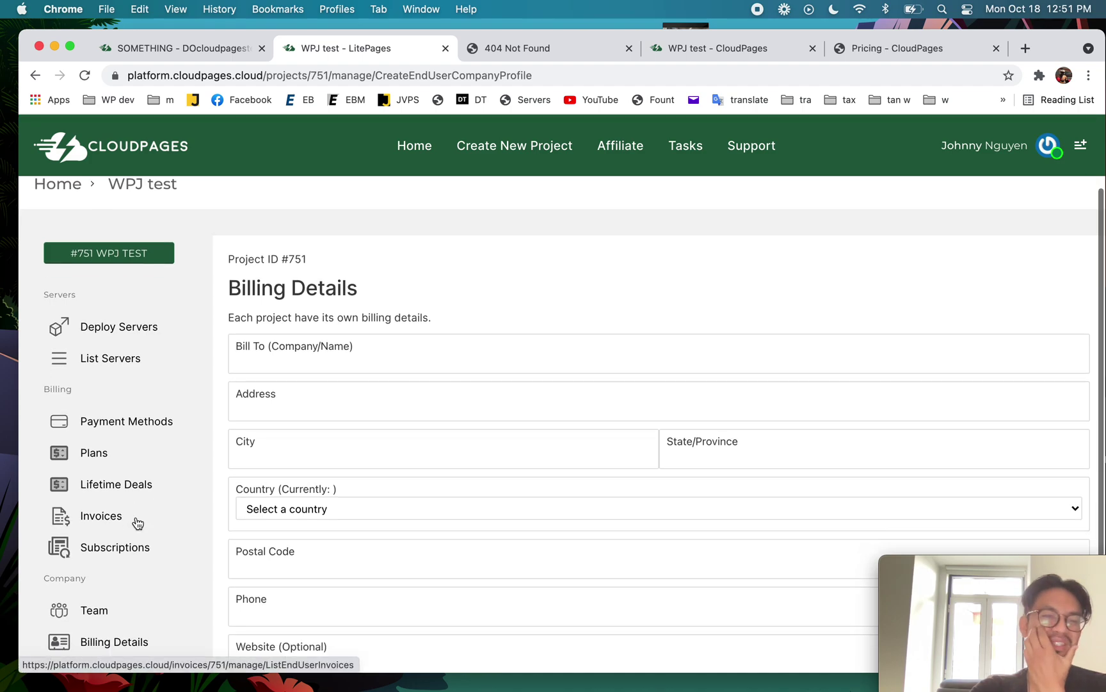
scroll(137, 523, "down", 3)
Look over the Team page's Add Member form, then return to the stalled deployment tab
left_click(93, 538)
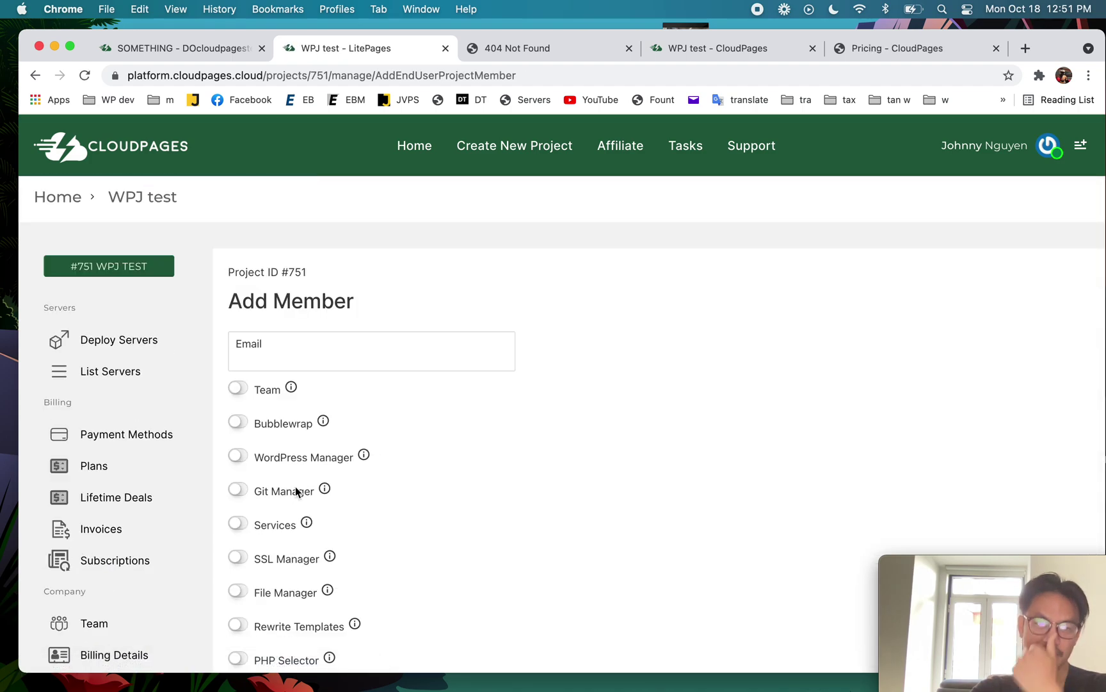
scroll(631, 431, "down", 10)
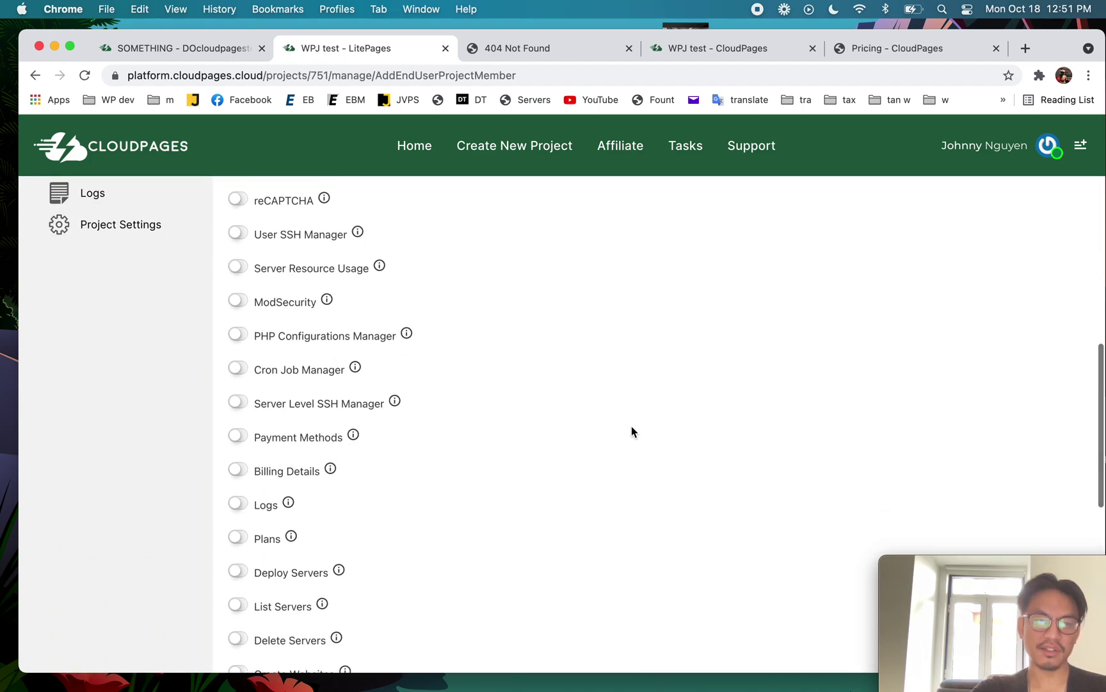
scroll(631, 431, "down", 10)
scroll(632, 432, "up", 20)
left_click(328, 341)
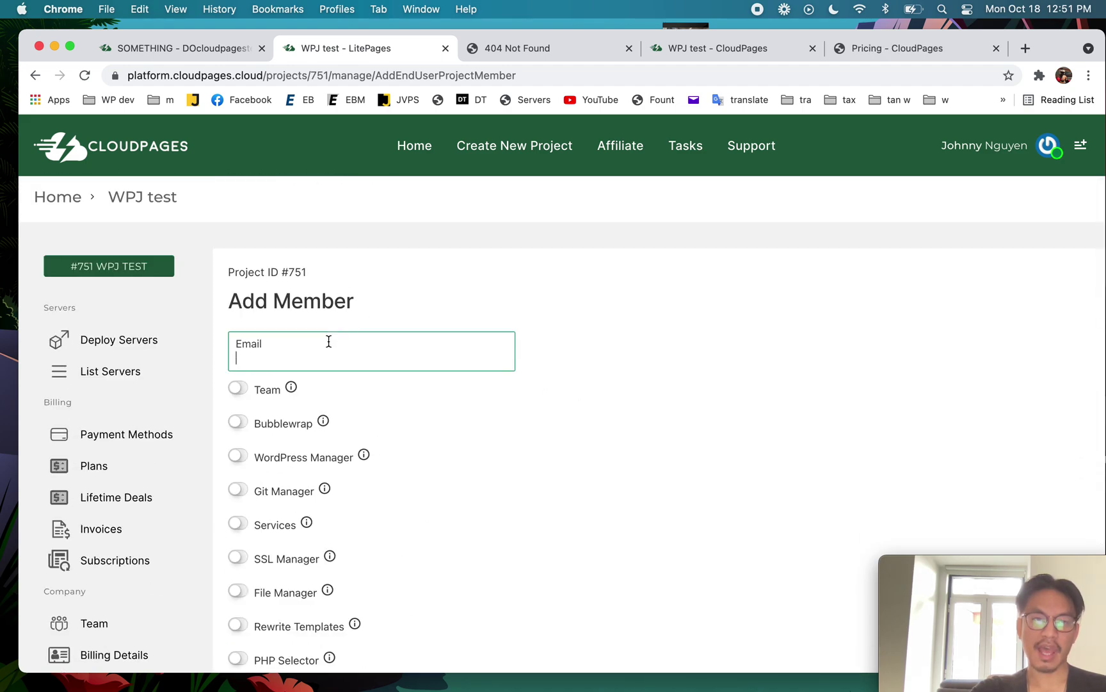
scroll(568, 507, "down", 7)
scroll(410, 435, "up", 1)
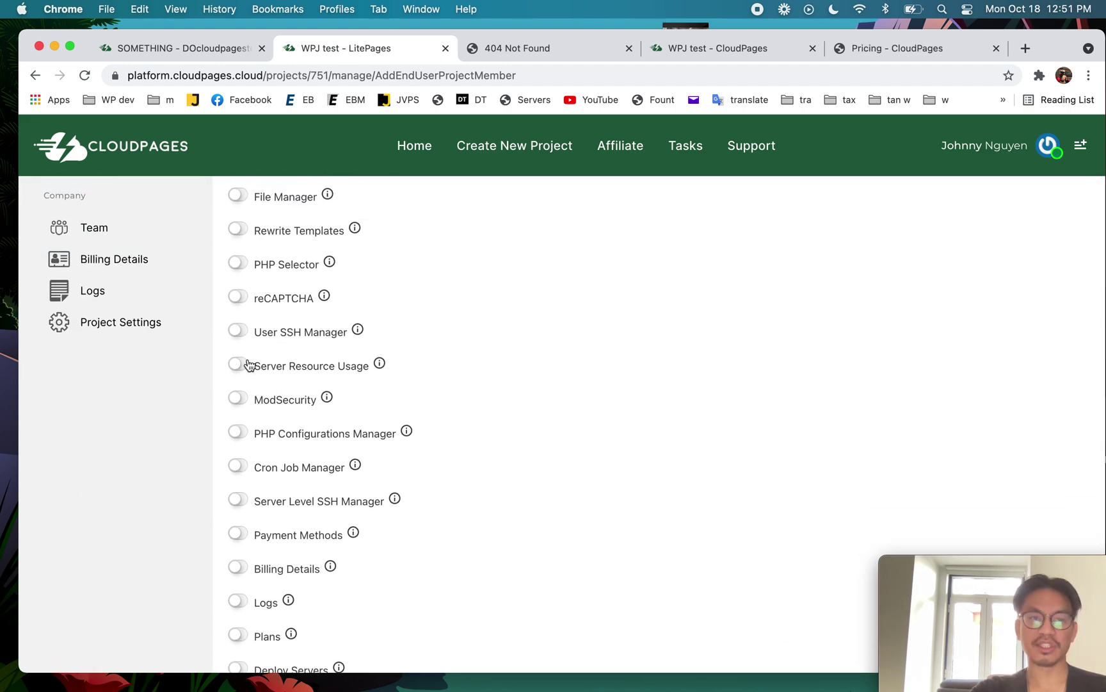
scroll(447, 462, "down", 10)
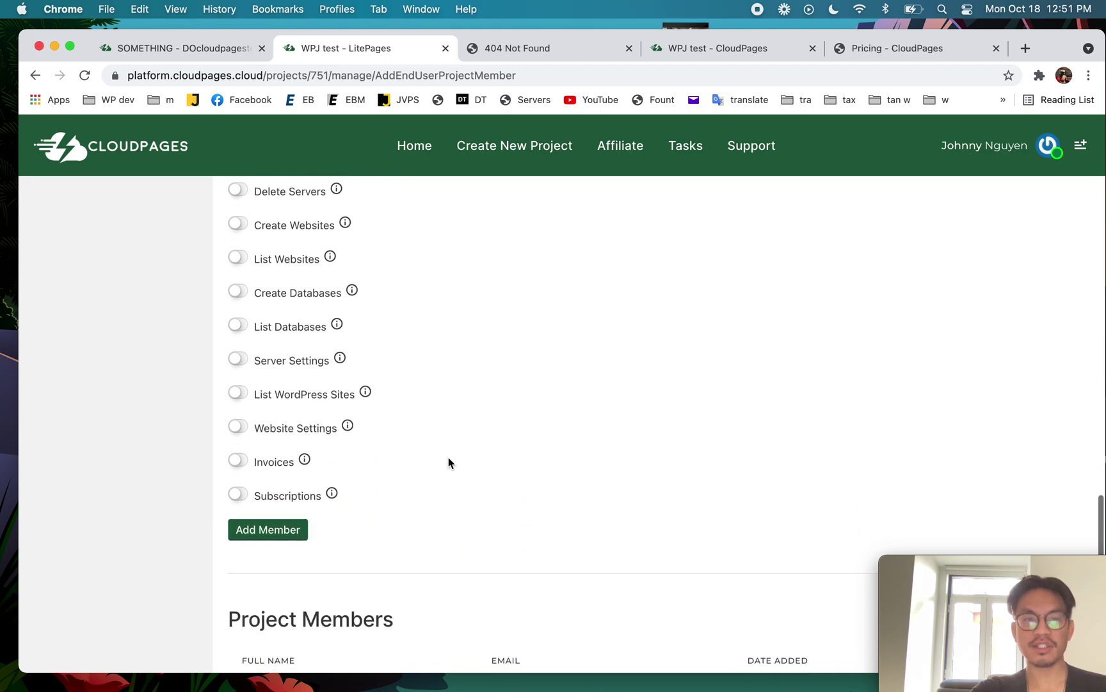
scroll(448, 462, "up", 17)
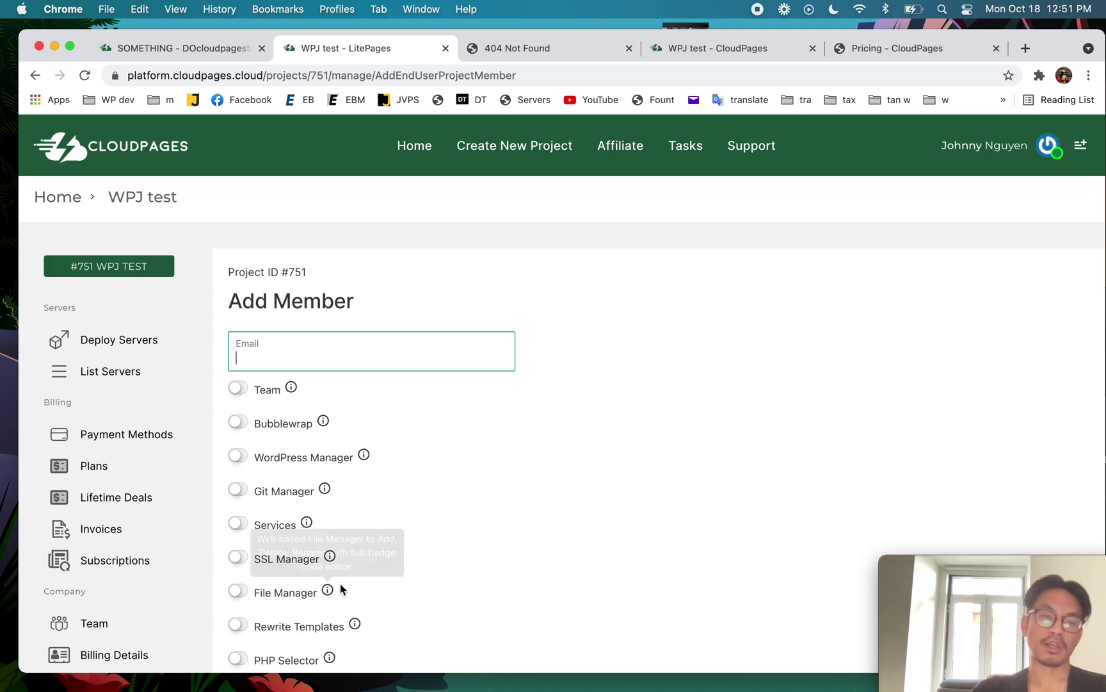
left_click(503, 425)
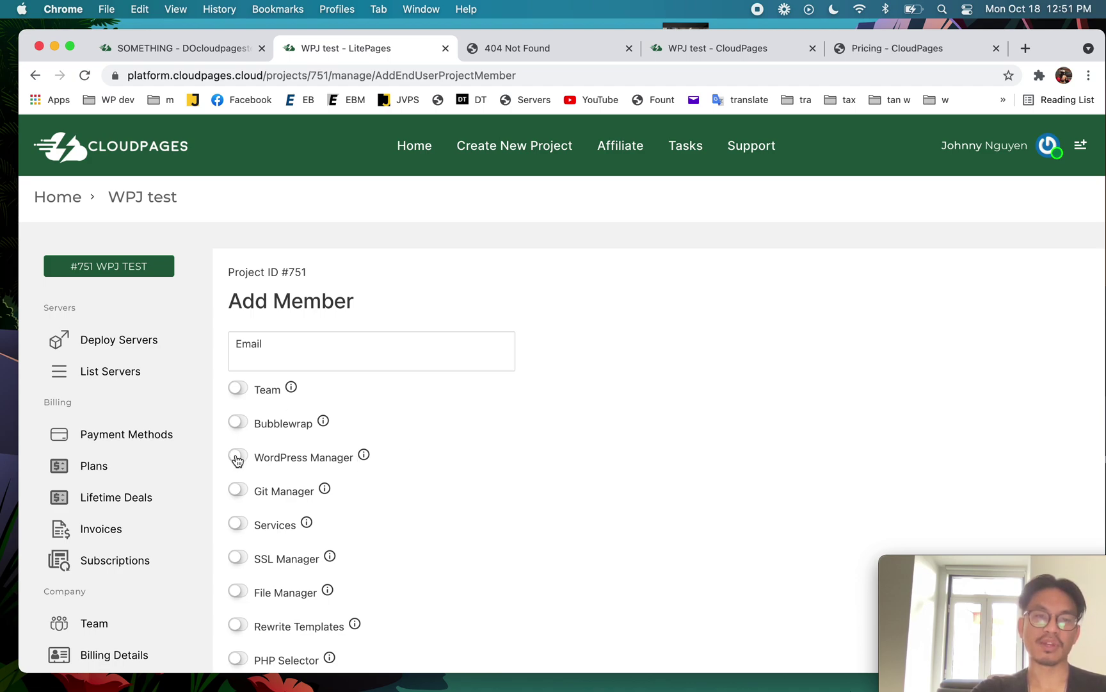
scroll(265, 570, "down", 5)
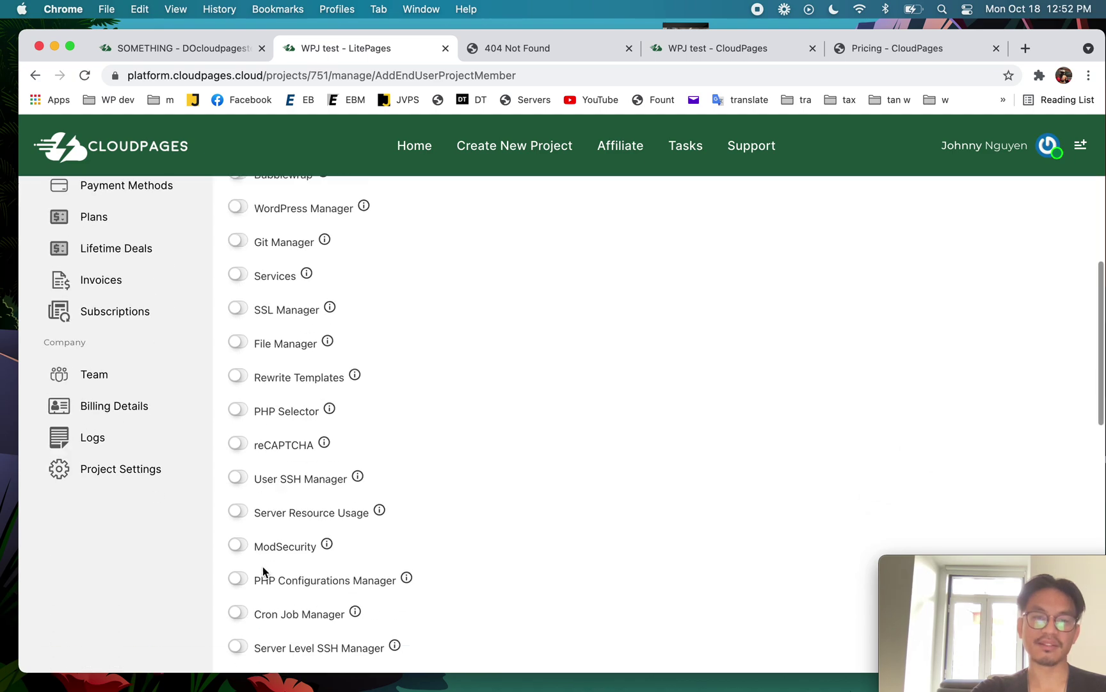
scroll(264, 571, "down", 4)
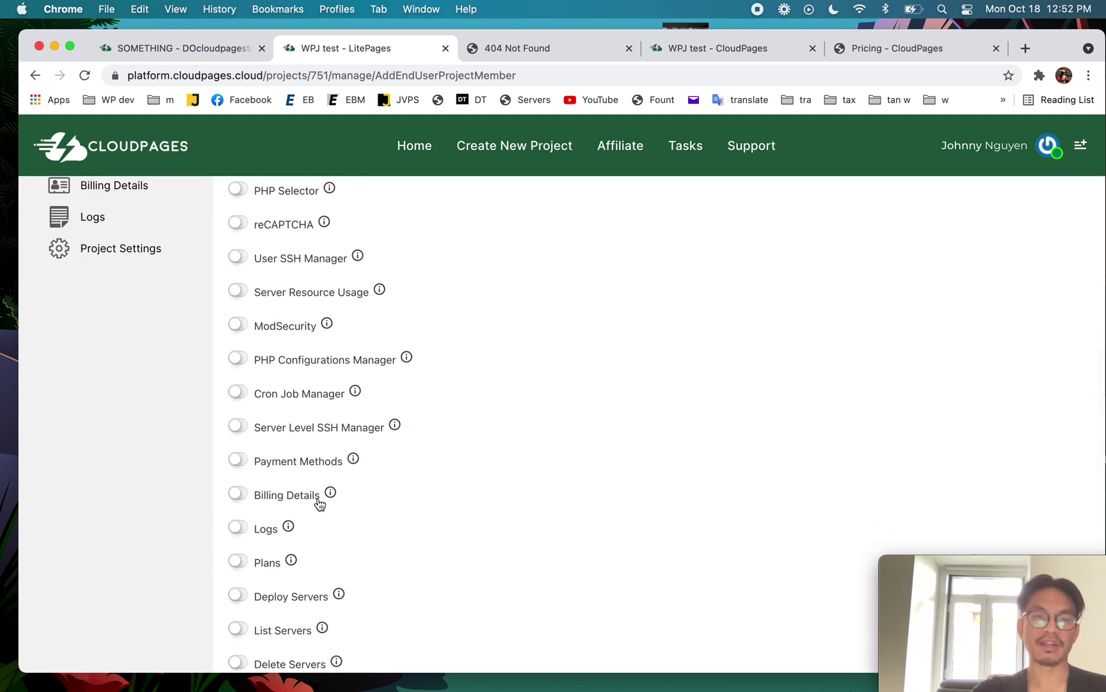
left_click(215, 55)
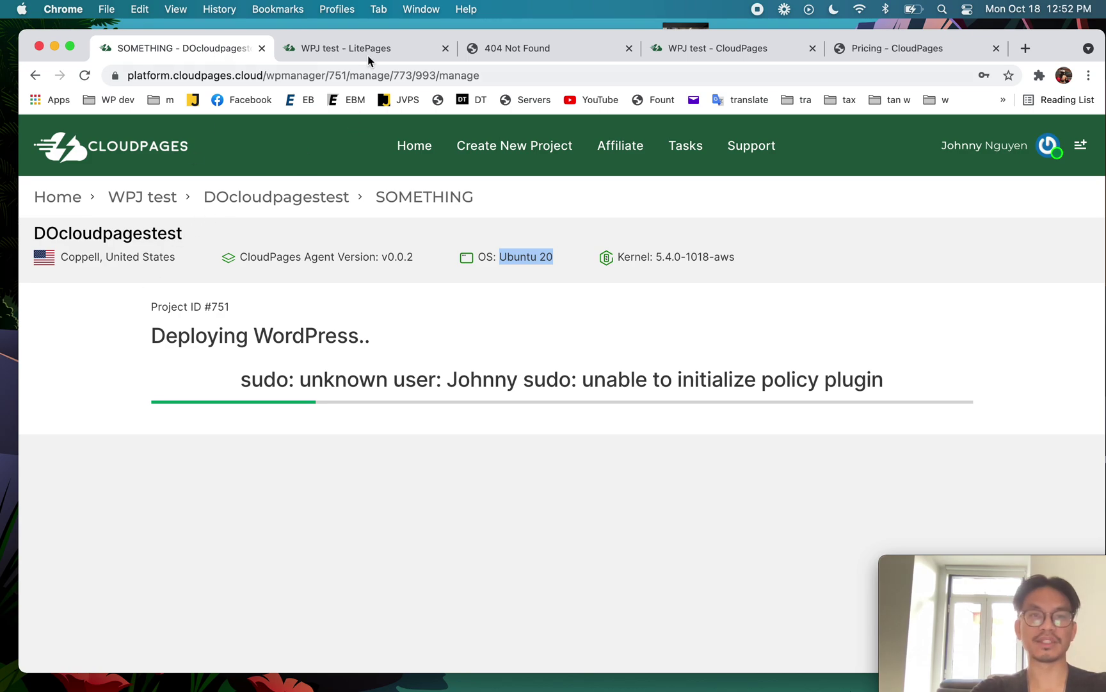
left_click(506, 49)
left_click(467, 75)
key("Return")
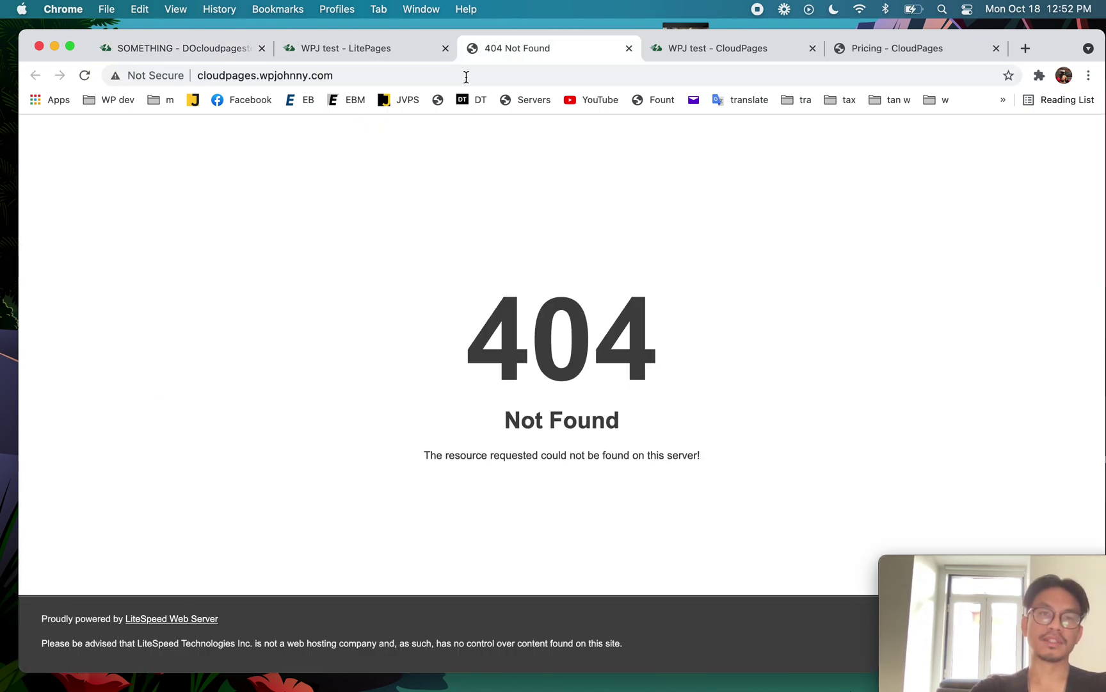
left_click(467, 75)
left_click(467, 75)
key("Return")
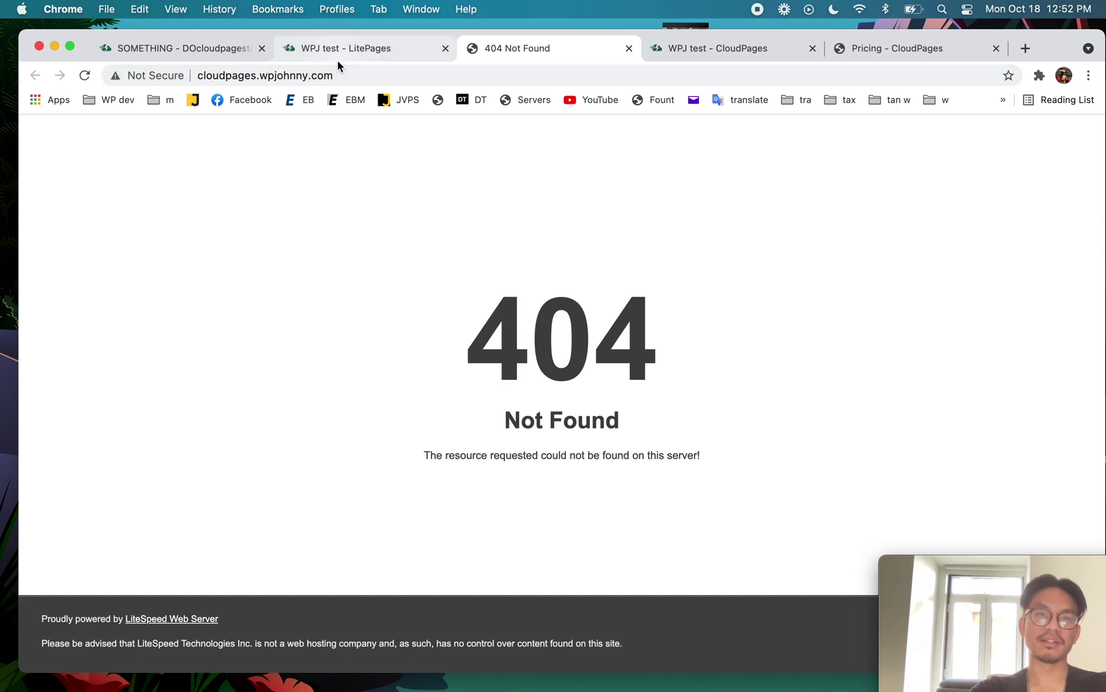
left_click(335, 52)
left_click(204, 50)
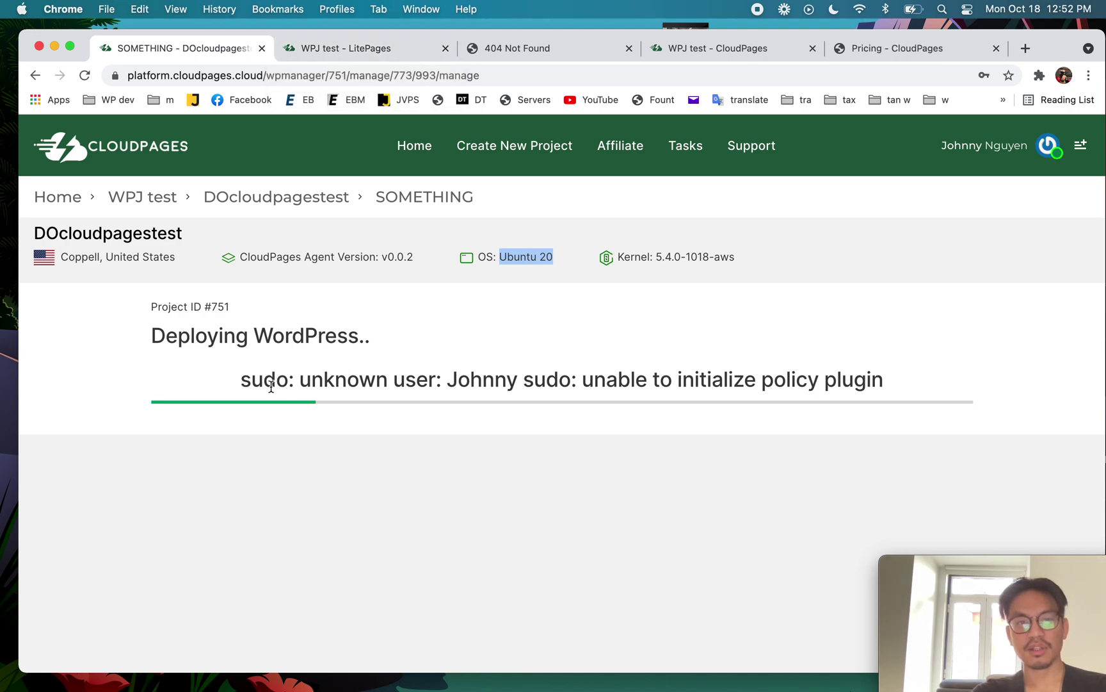
left_click_drag(241, 379, 860, 374)
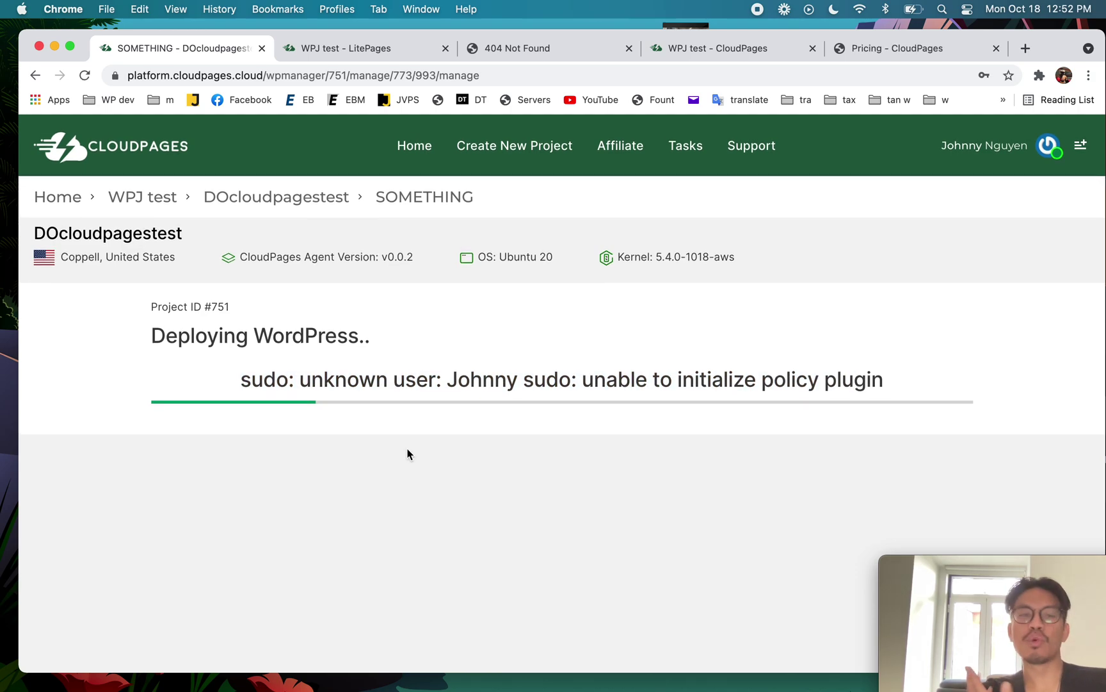
left_click(345, 56)
Scroll the Add Member page to the top, go to the Dashboard, check the deployment, then reopen the Dashboard separately
scroll(382, 437, "down", 6)
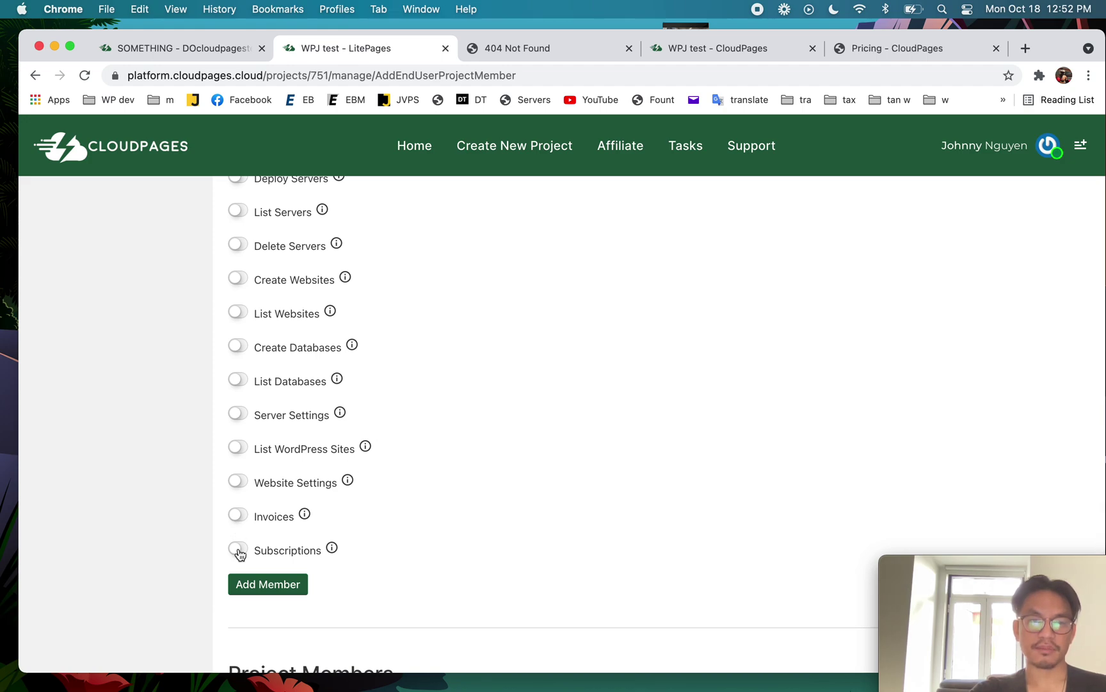
scroll(236, 421, "up", 9)
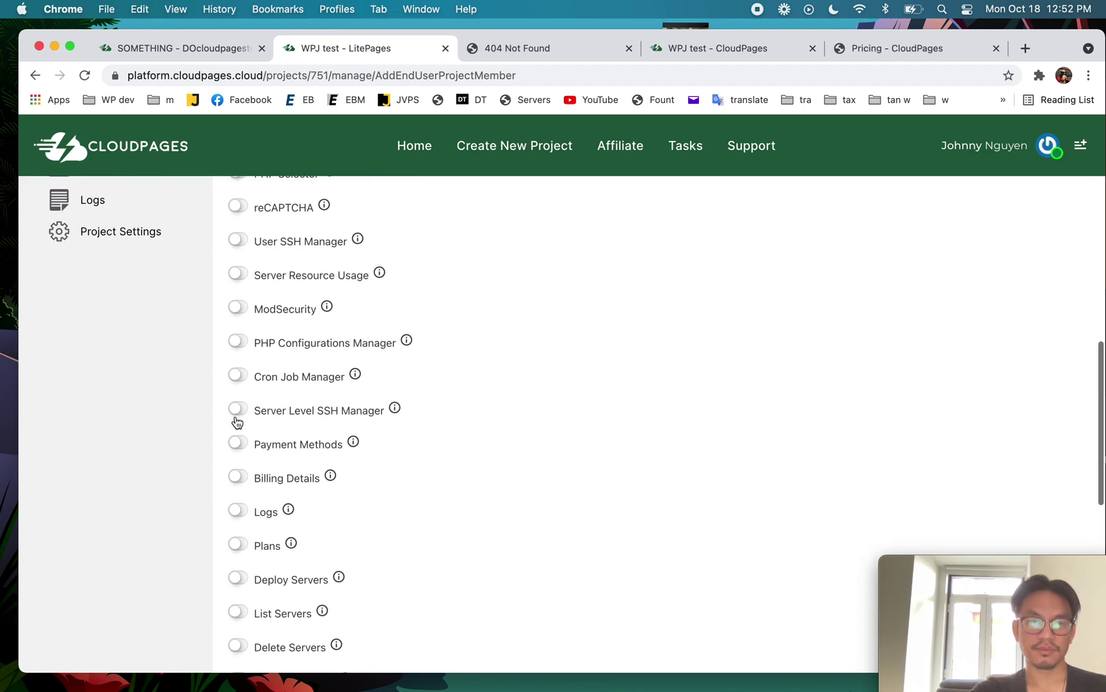
scroll(237, 421, "up", 3)
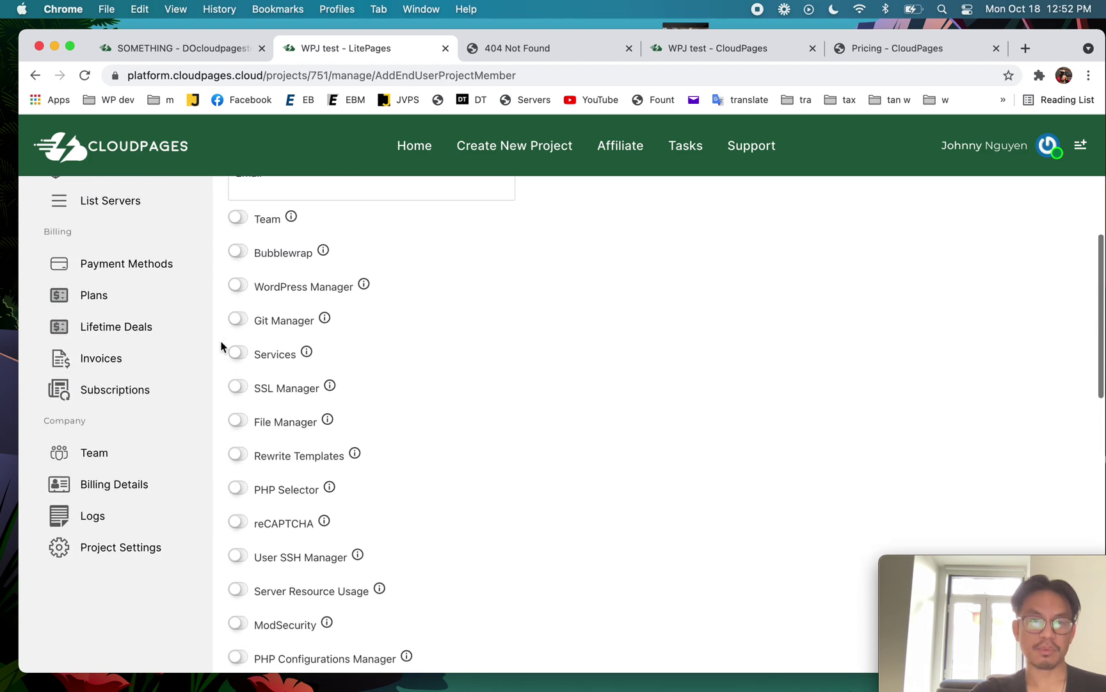
scroll(125, 265, "up", 3)
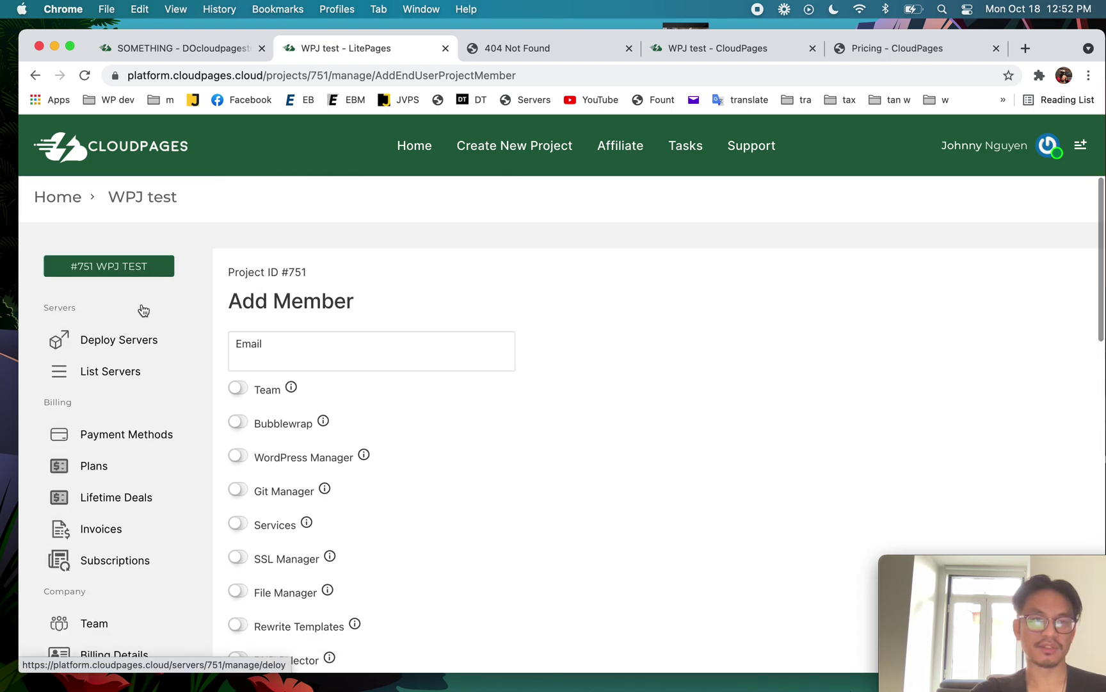
left_click(70, 203)
left_click(199, 56)
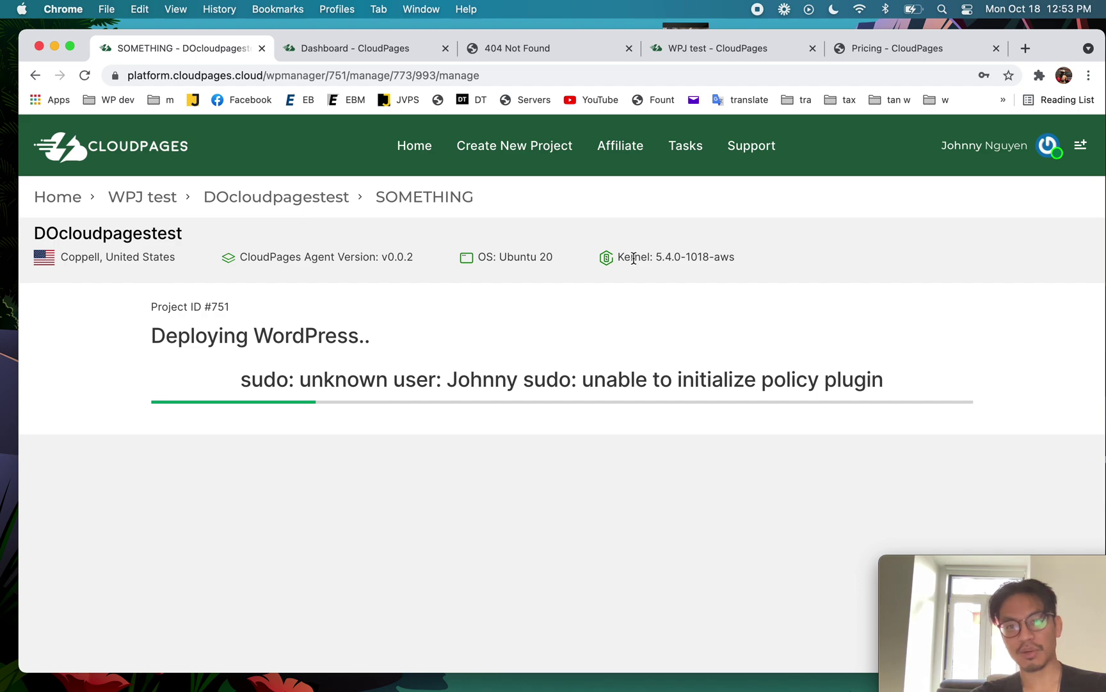
left_click(151, 147, "super")
Place the Dashboard beside the deployment page and open the DOcloudpagestest server from WPJ test
left_click_drag(625, 50, 332, 70)
left_click(119, 339)
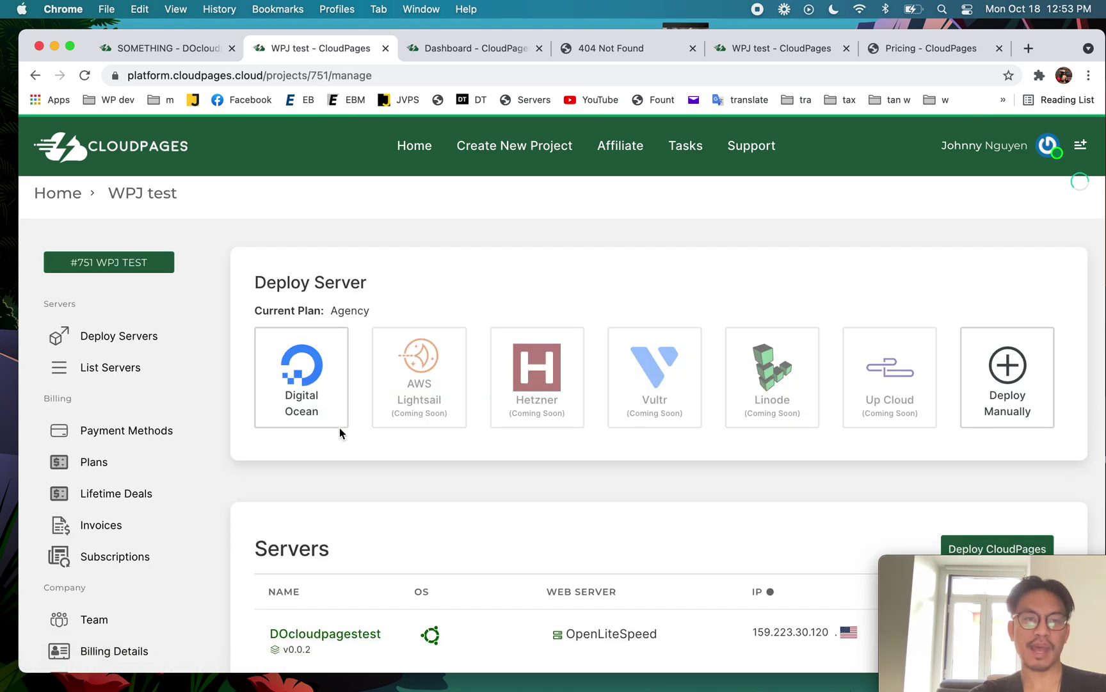
scroll(148, 346, "down", 3)
scroll(141, 448, "up", 3)
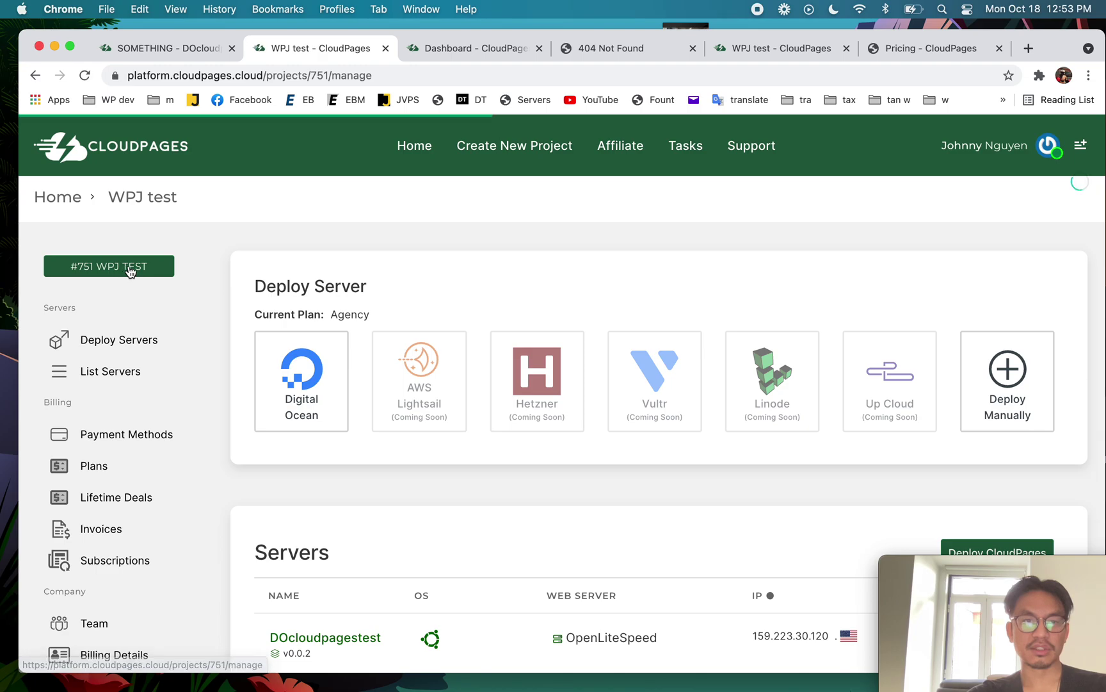
scroll(320, 371, "down", 3)
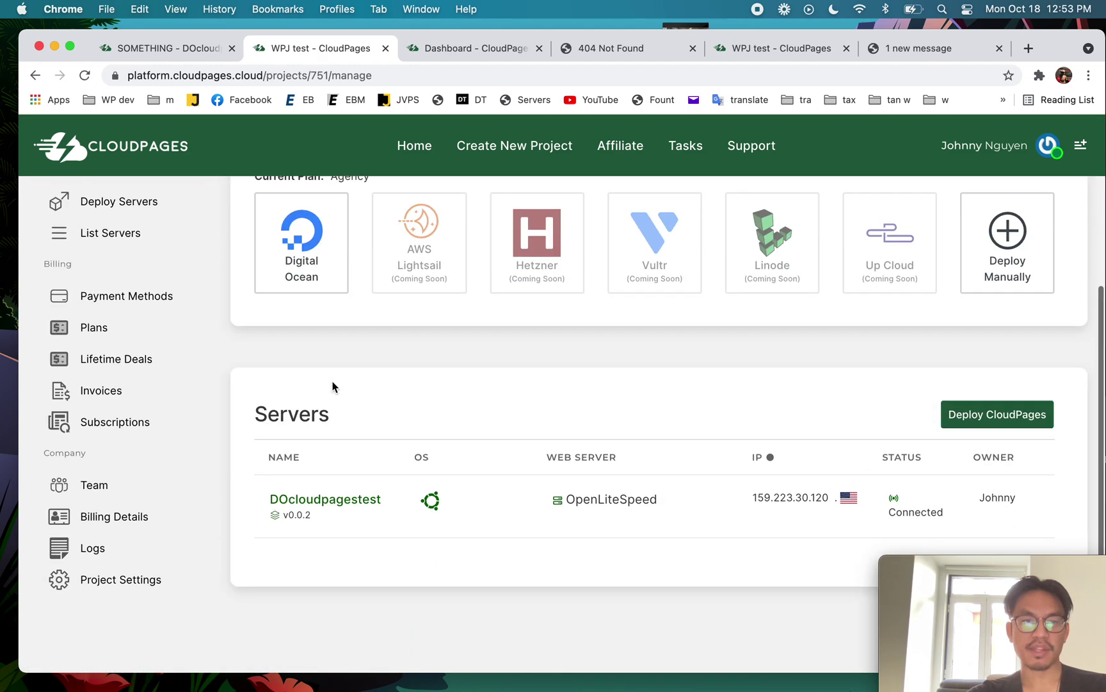
left_click(346, 505)
Try the cloudpages.wpjohnny.com link (404), close it, and open the test website's File Manager
scroll(347, 502, "down", 3)
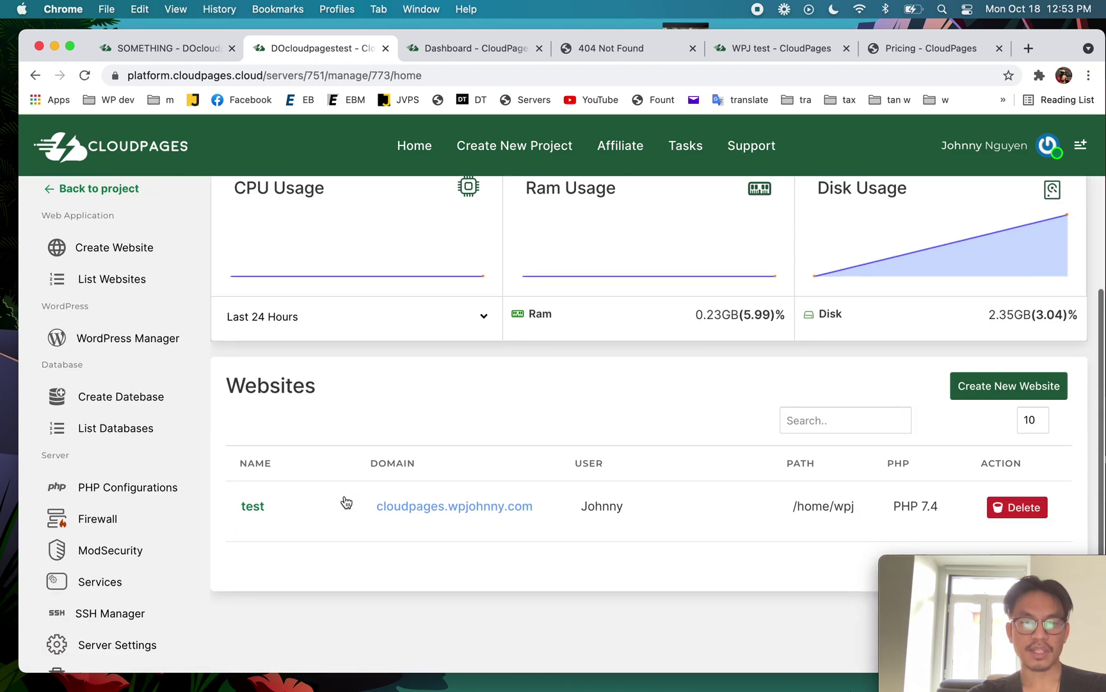
left_click(426, 469)
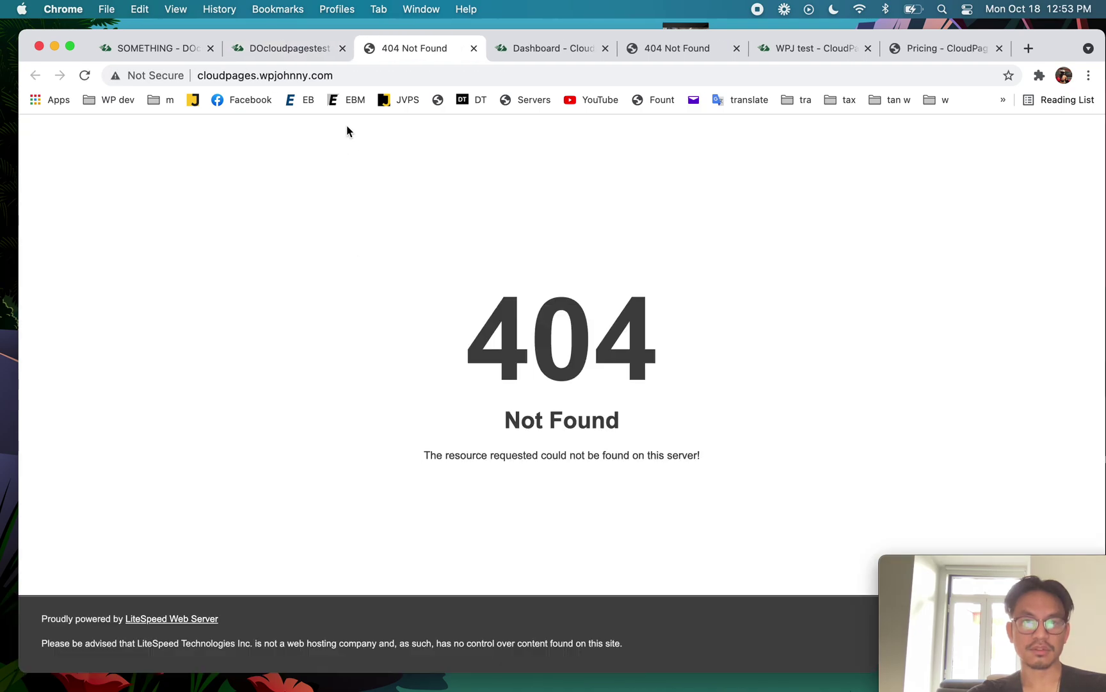
left_click(474, 48)
left_click(255, 463)
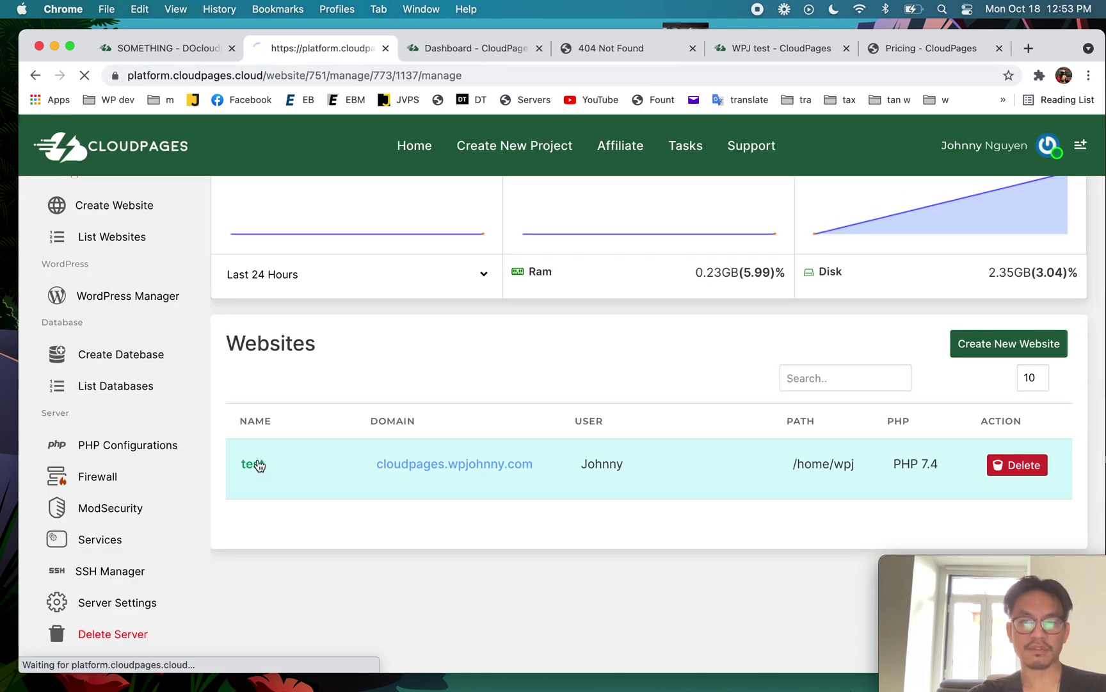
scroll(286, 482, "down", 2)
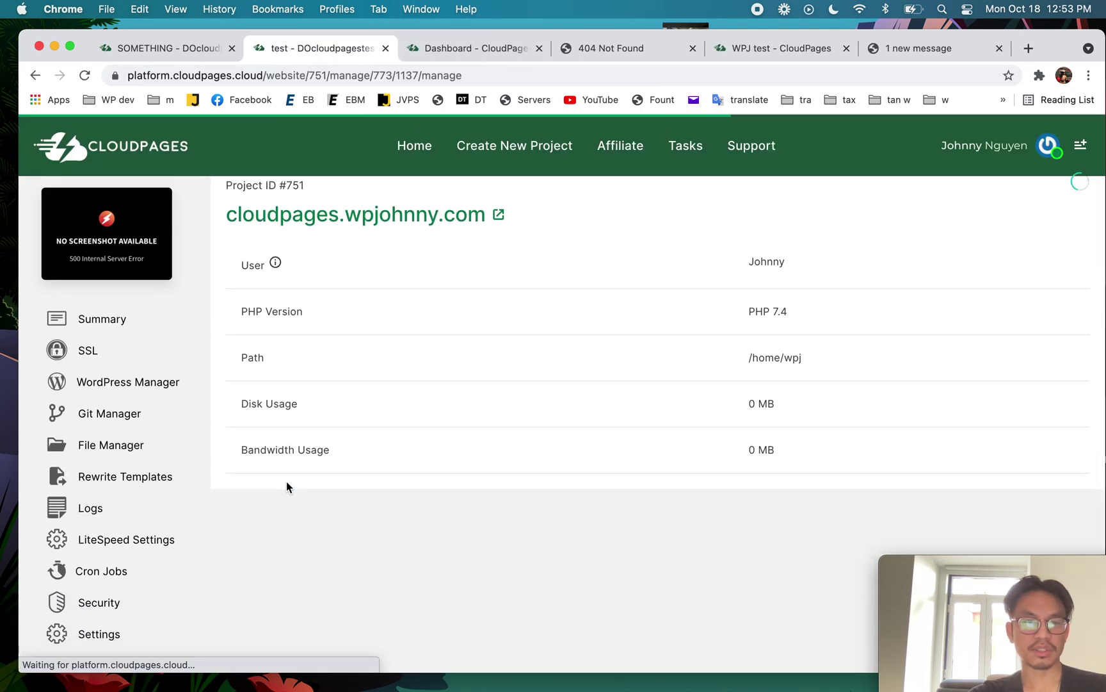
left_click(138, 444)
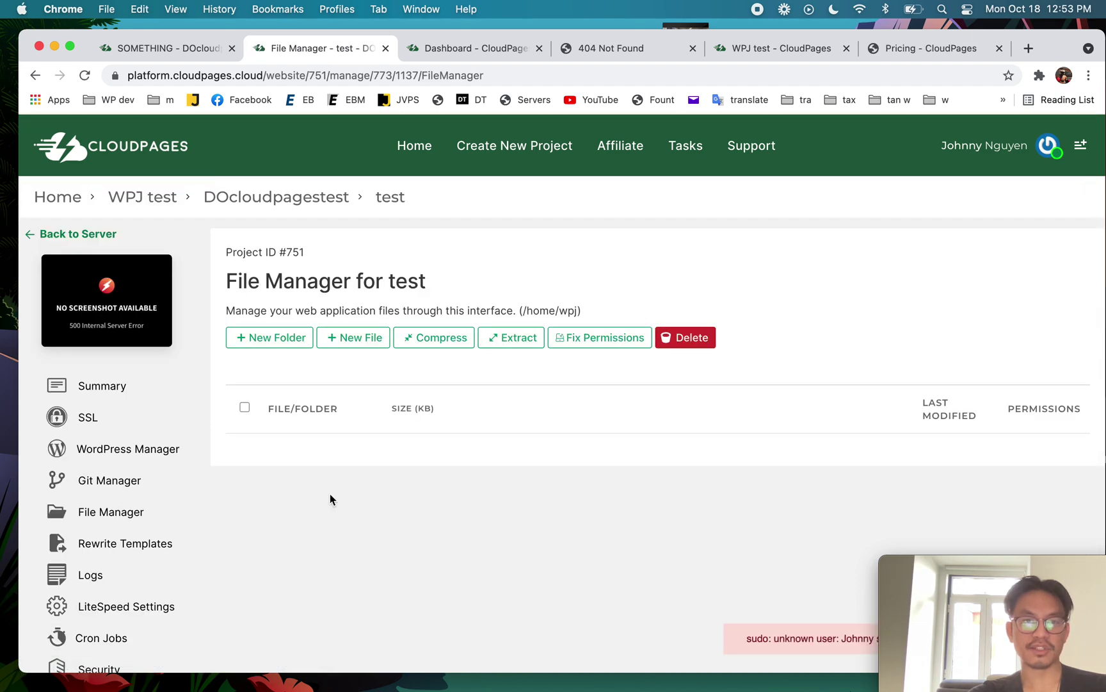
Scroll through the test site's File Manager and open its access logs
scroll(329, 494, "down", 2)
scroll(313, 410, "up", 1)
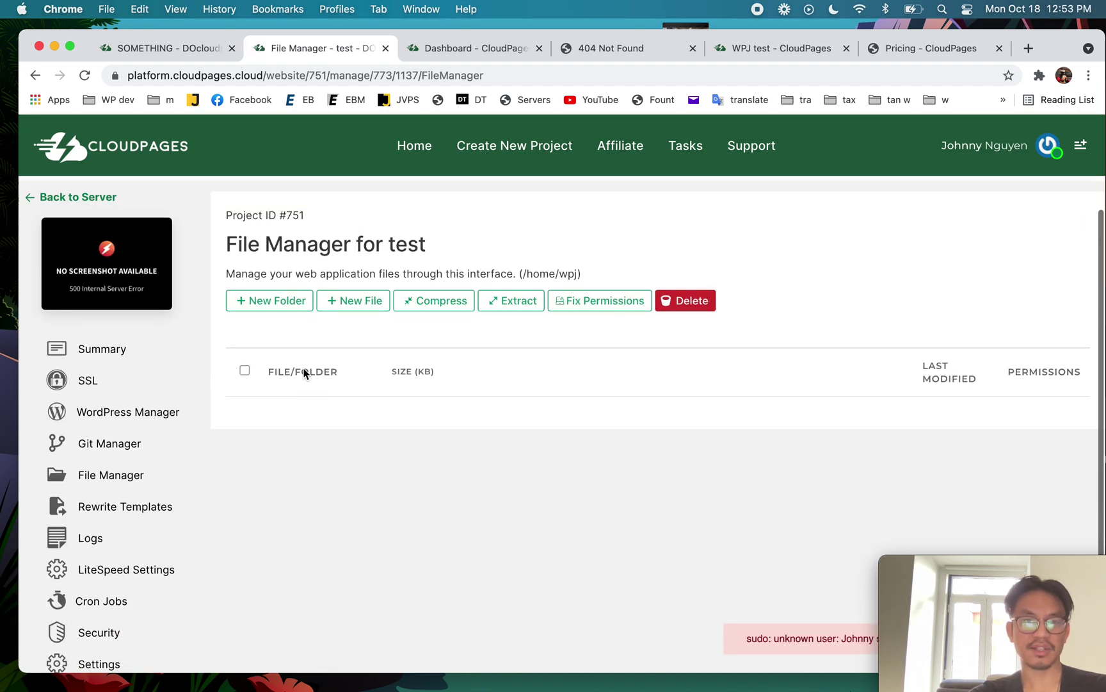
scroll(304, 373, "down", 1)
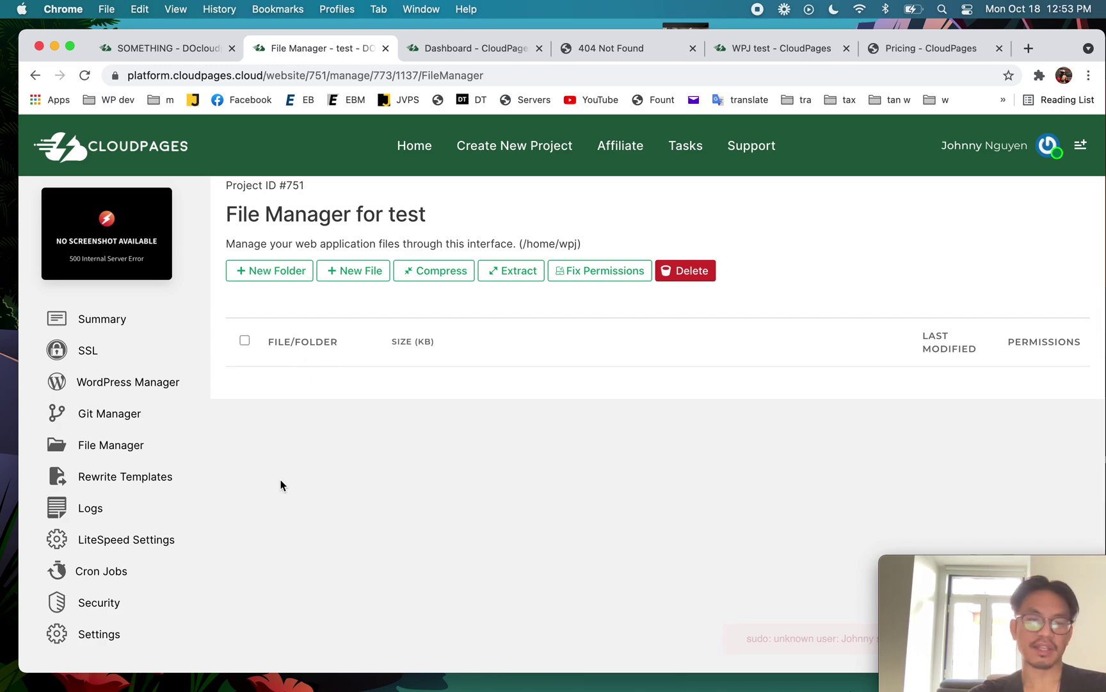
left_click(90, 509)
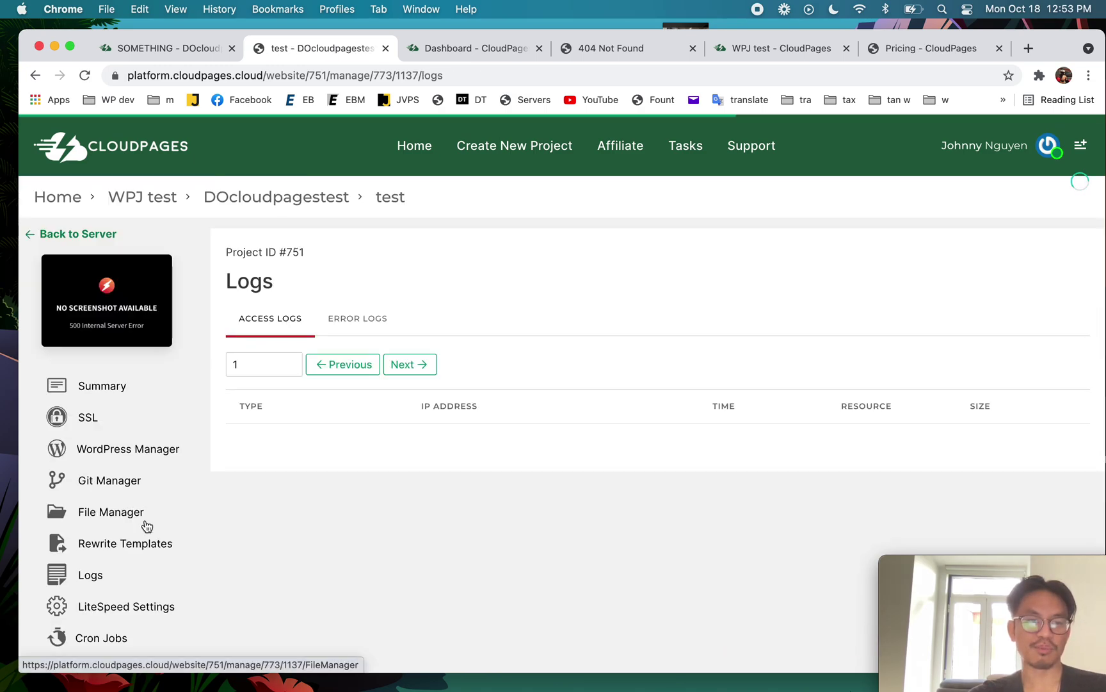
Browse the Rewrite Templates, previewing the Force HTTP -> HTTPS redirect template
left_click(131, 549)
scroll(330, 477, "down", 3)
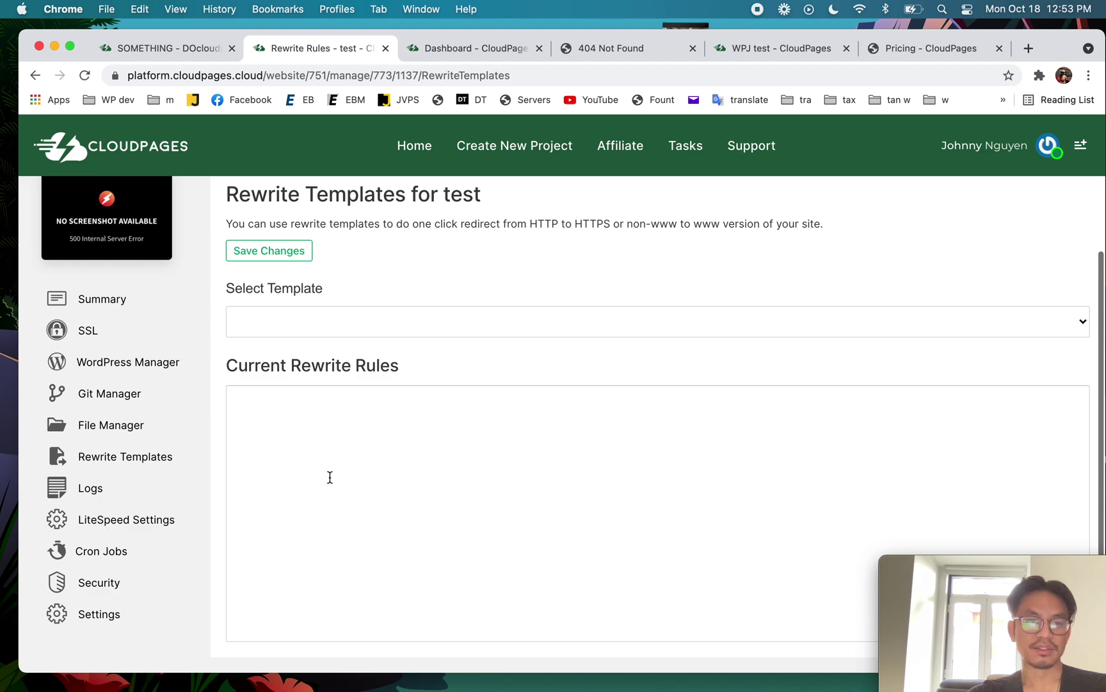
scroll(353, 402, "up", 1)
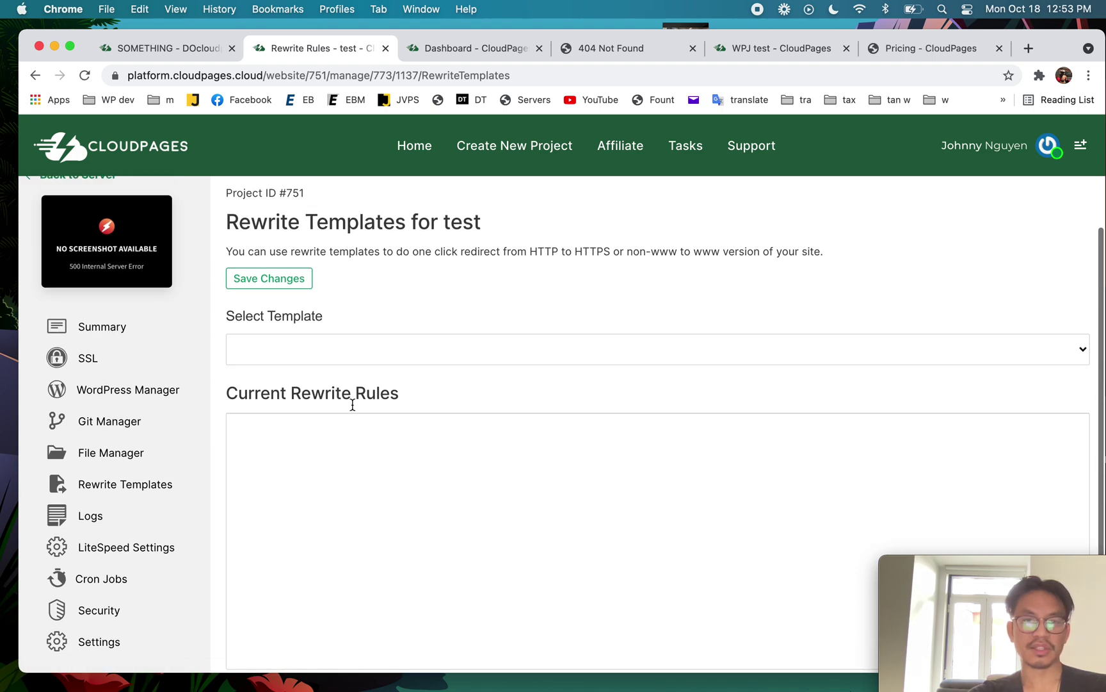
left_click(346, 360)
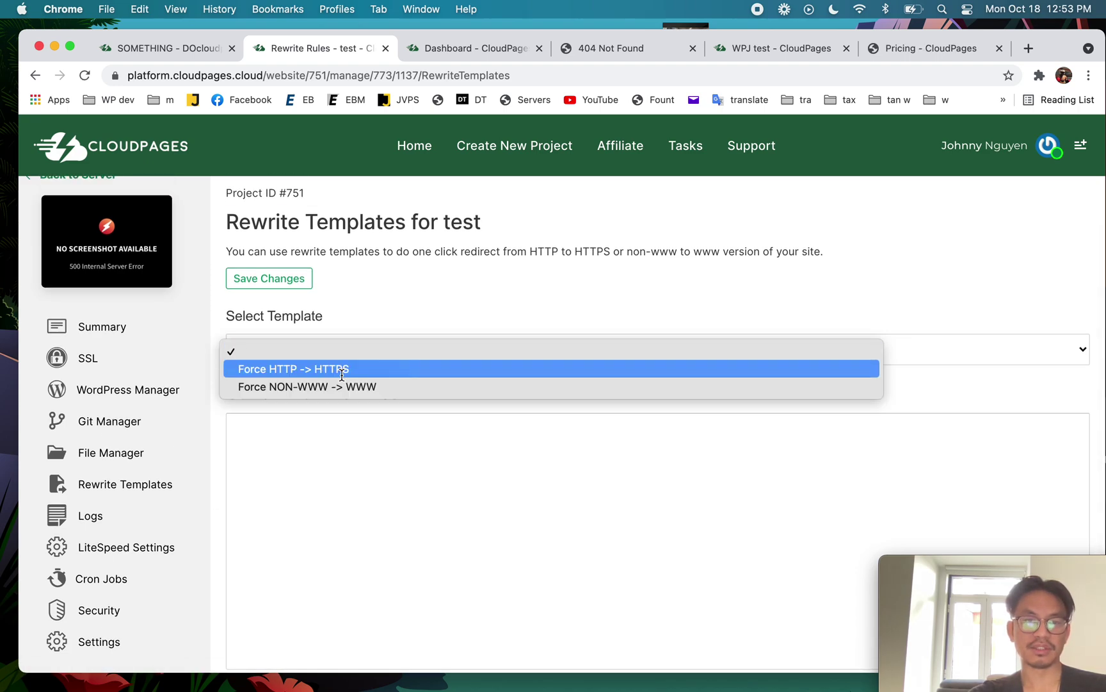
left_click(345, 367)
scroll(346, 479, "down", 1)
left_click(321, 334)
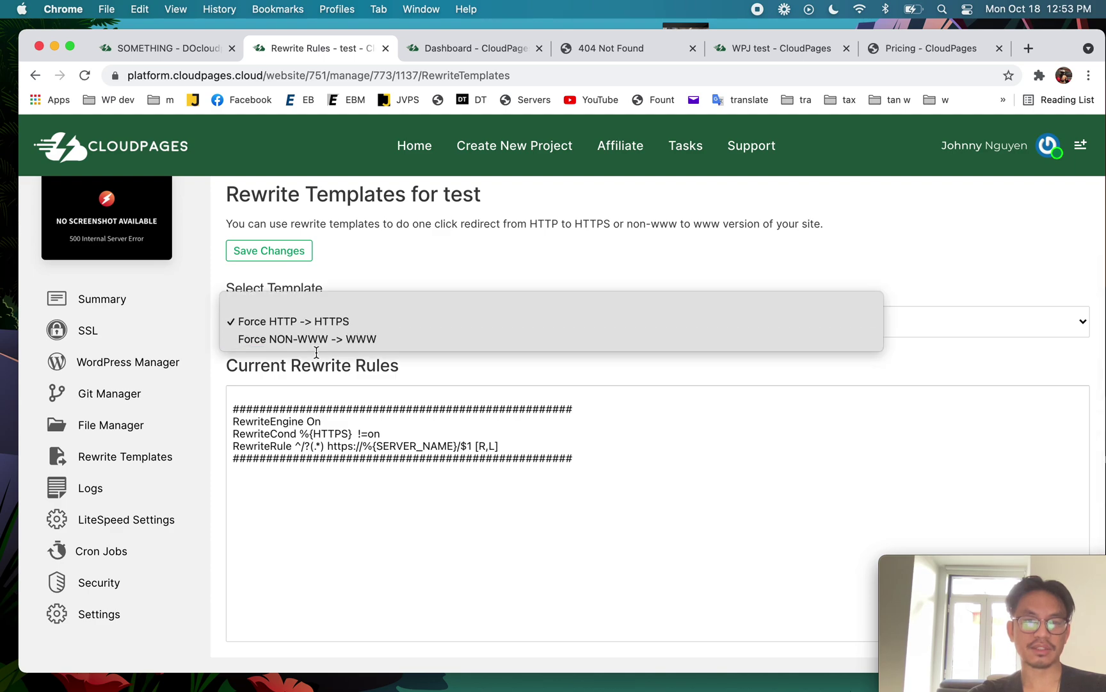
left_click(121, 383)
Visit the test site's Git, Security, Cron Jobs and WordPress Manager pages
left_click(122, 393)
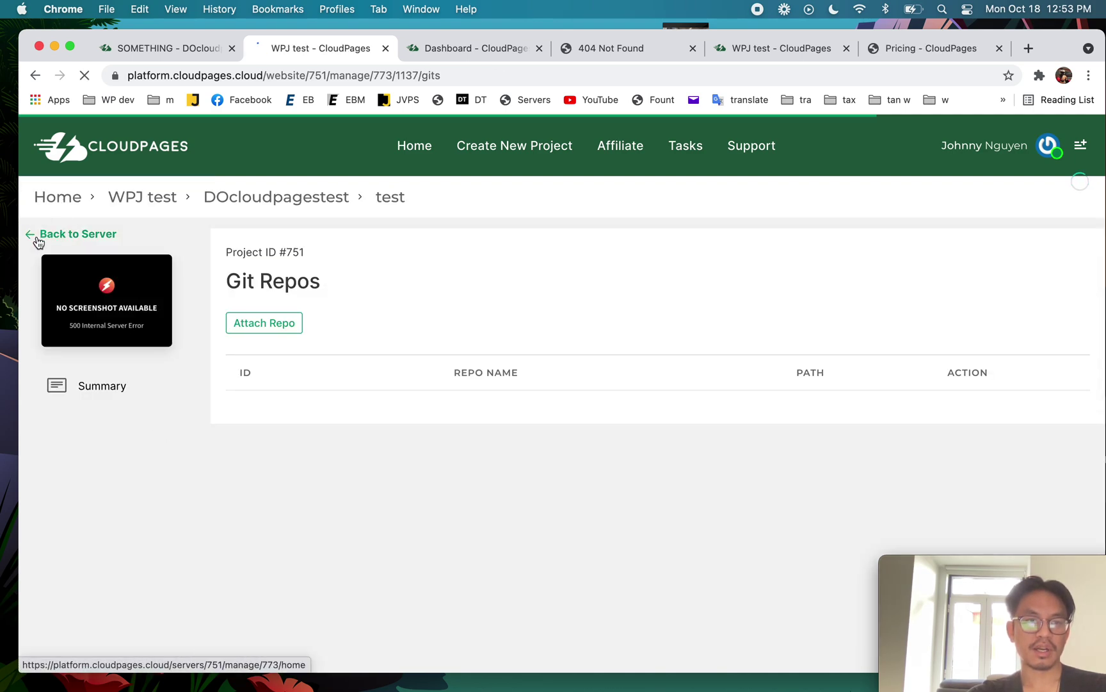
left_click(36, 75)
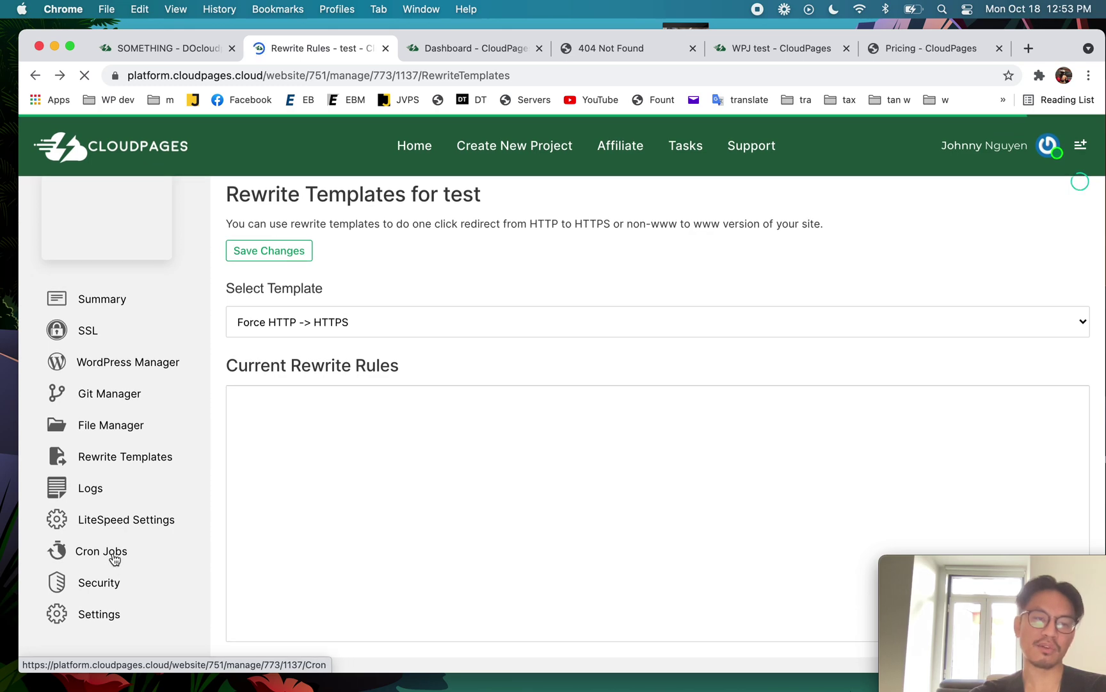
left_click(113, 586)
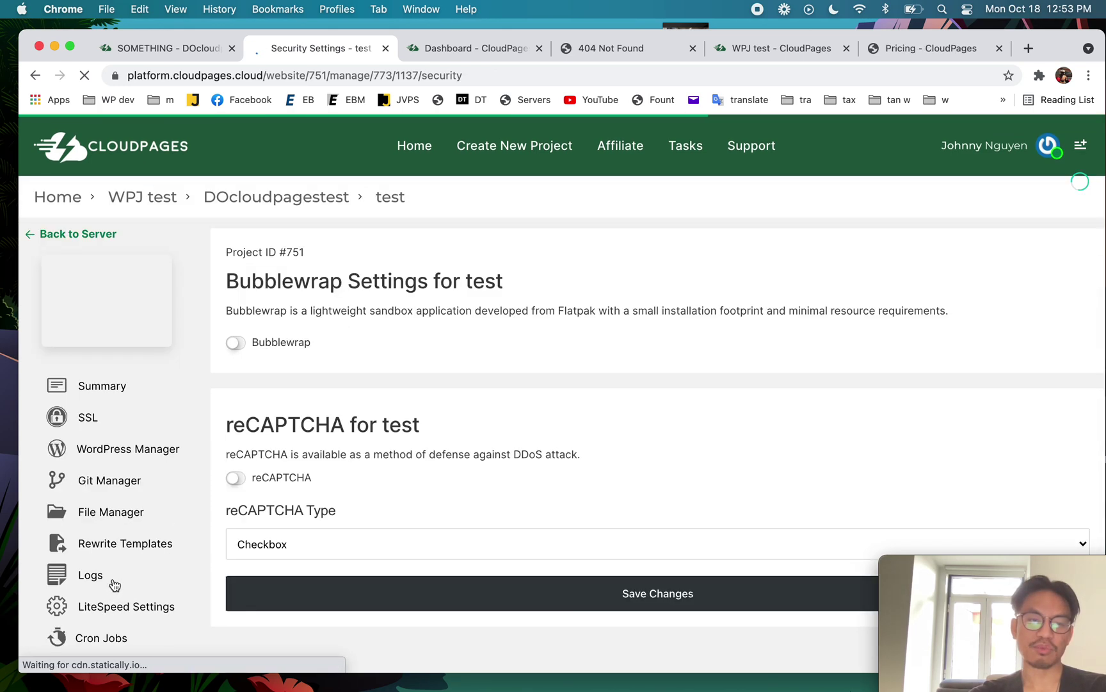
left_click(123, 568)
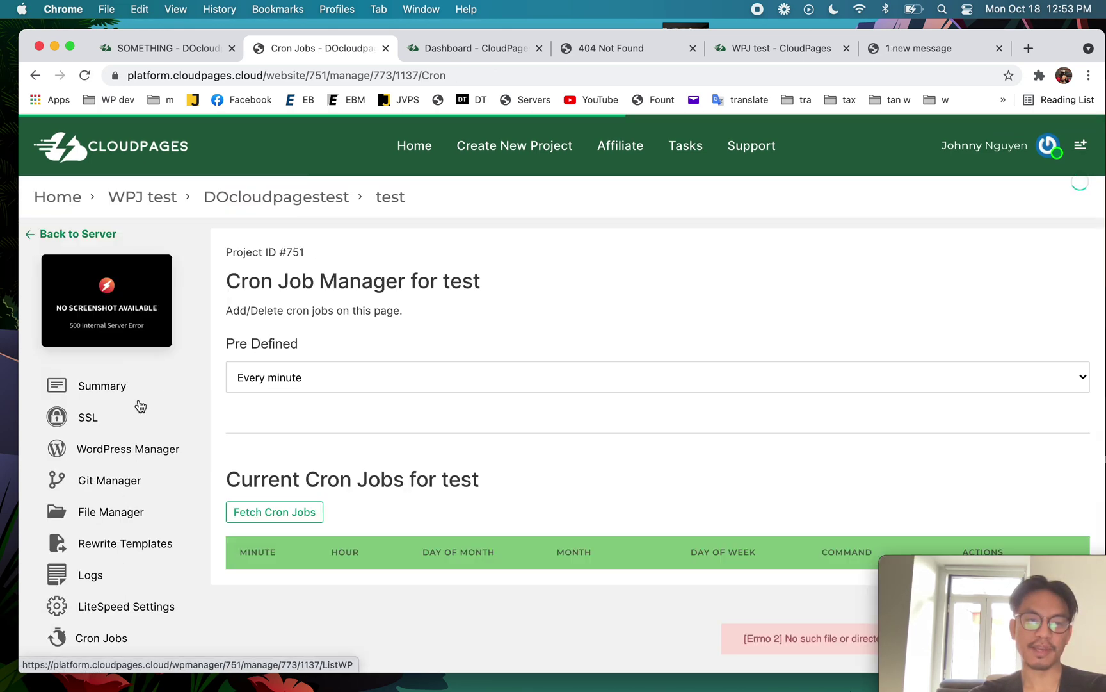
left_click(122, 452)
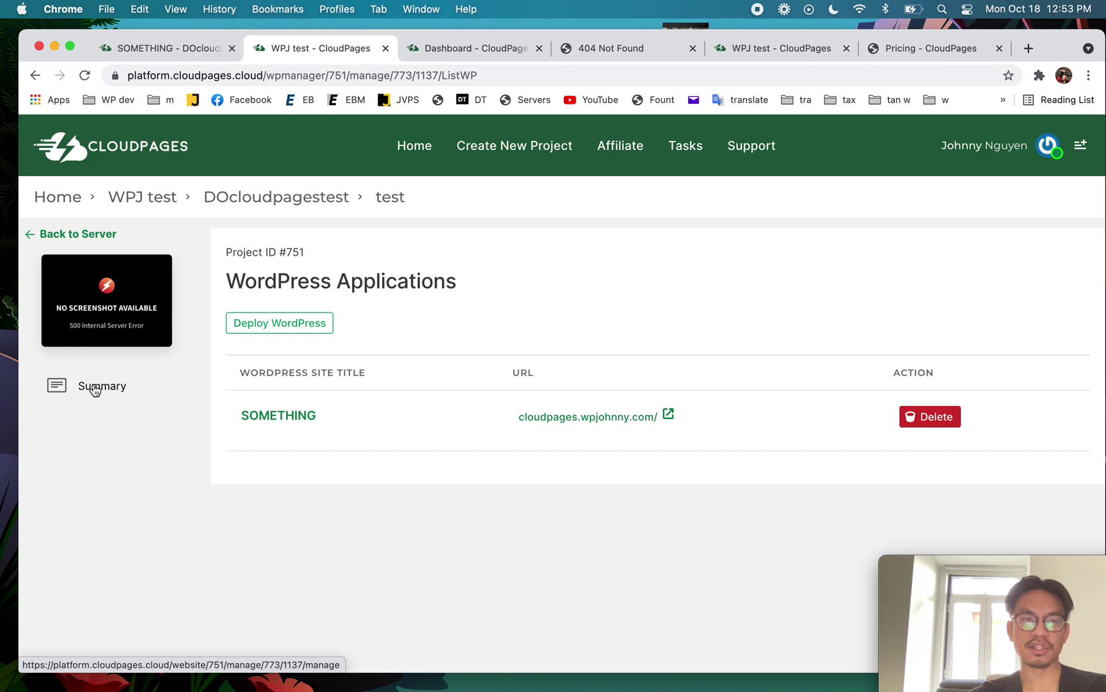
Open the WordPress applications list from the DOcloudpagestest server, then check the SOMETHING deployment
left_click(86, 234)
scroll(359, 415, "down", 5)
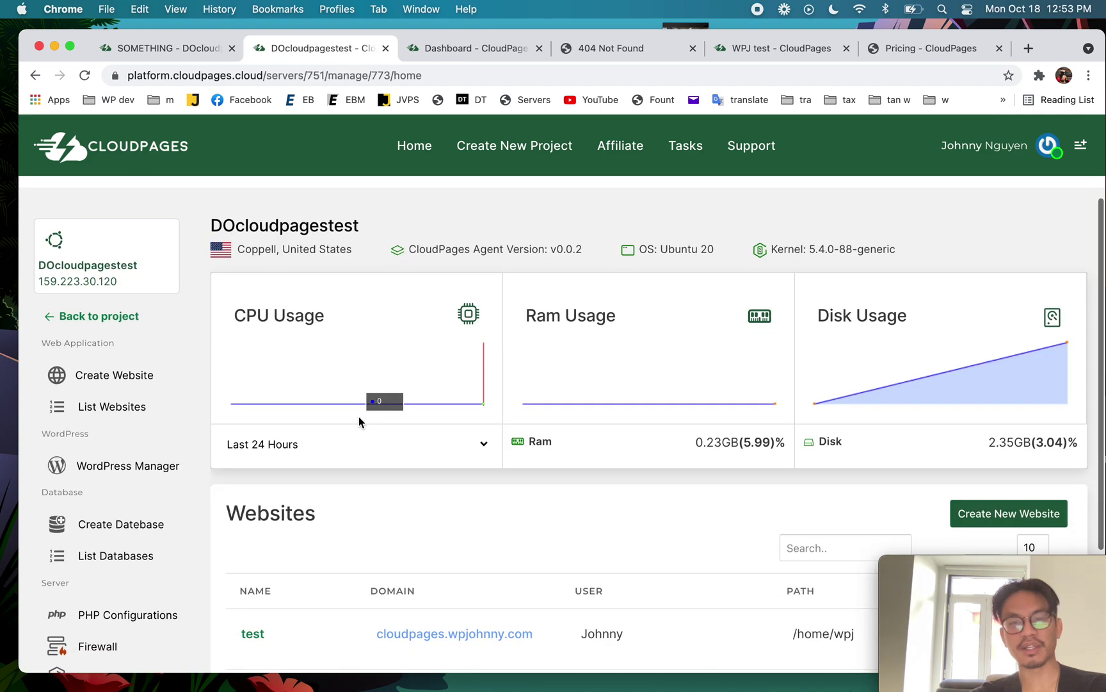
scroll(359, 416, "up", 3)
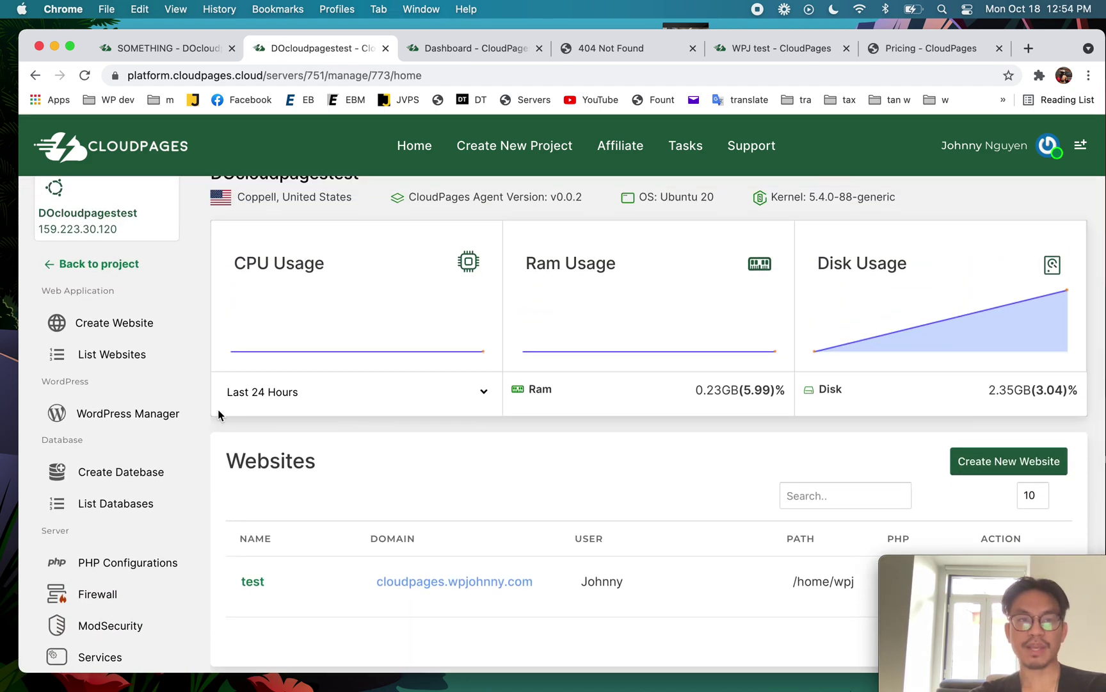
left_click(156, 414)
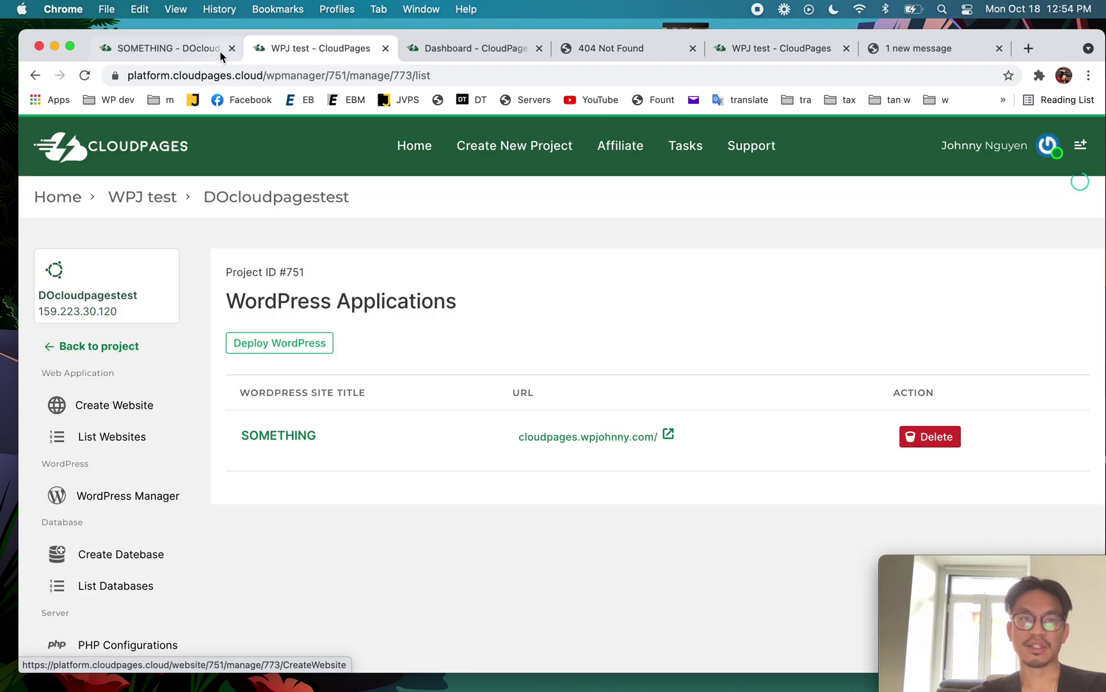
left_click(211, 50)
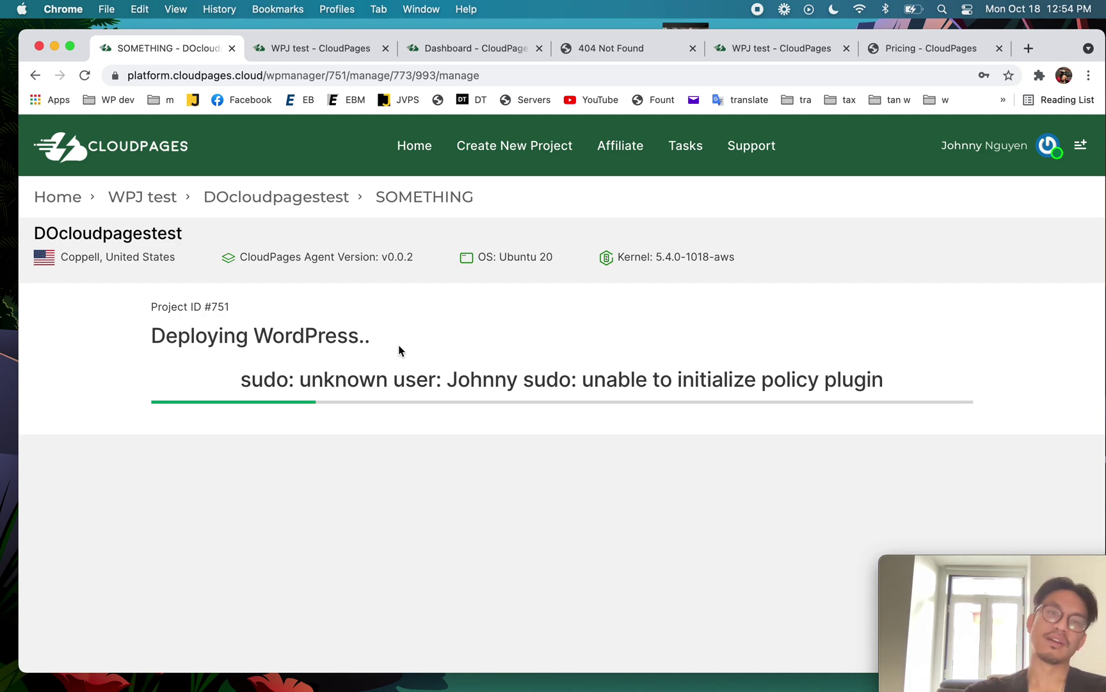
Load cloudpages.cloud in the Dashboard tab and scroll to its WordPress Manager section
left_click(449, 48)
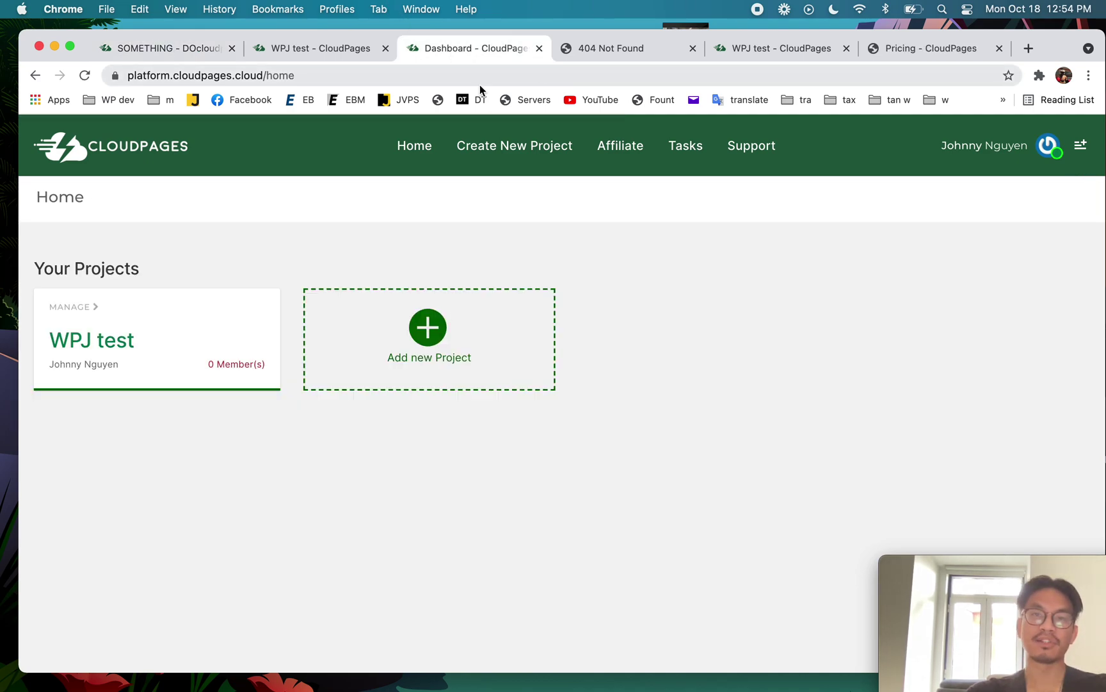
left_click(694, 75)
type("cloud")
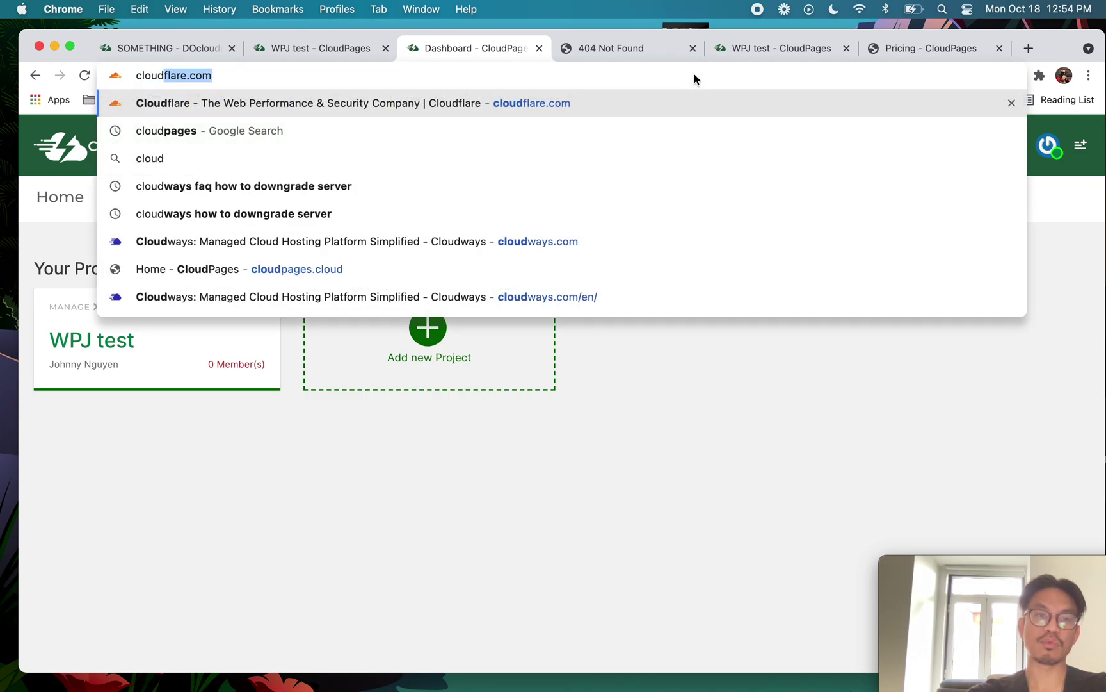
type("page")
key("Return")
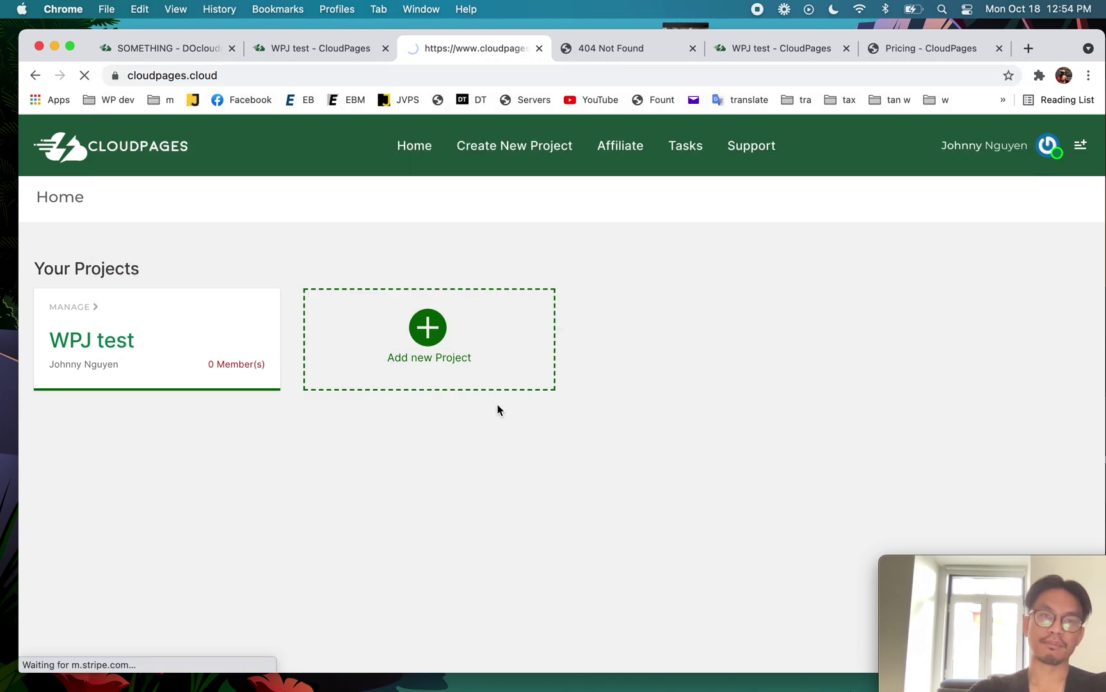
scroll(498, 410, "down", 10)
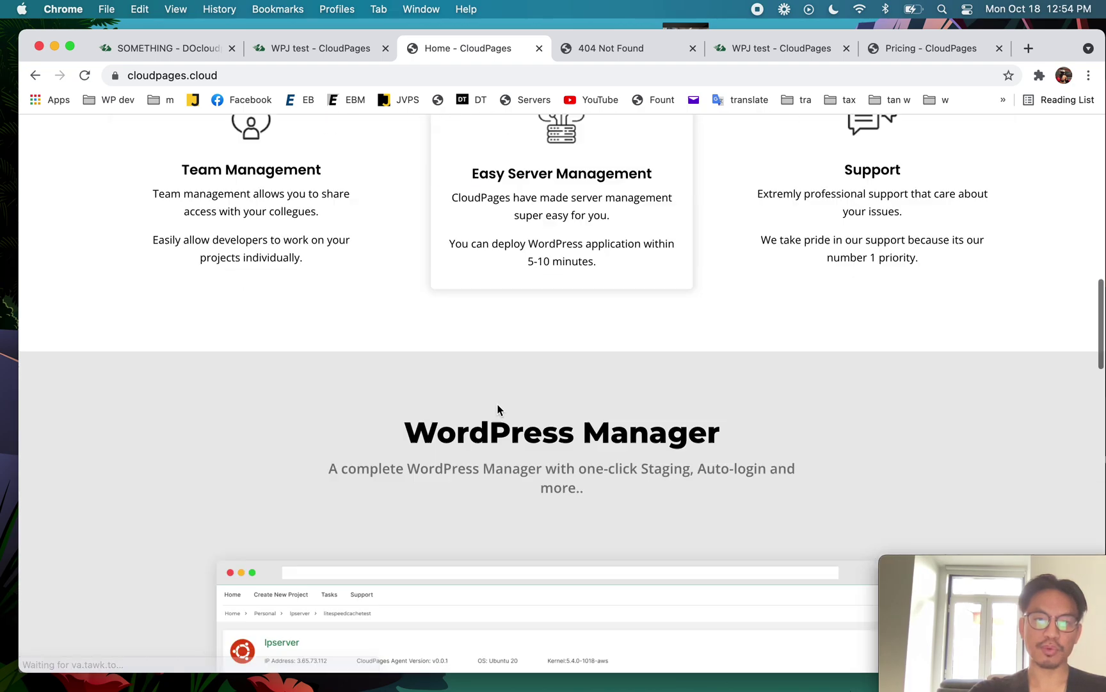
scroll(498, 410, "down", 8)
scroll(500, 370, "up", 2)
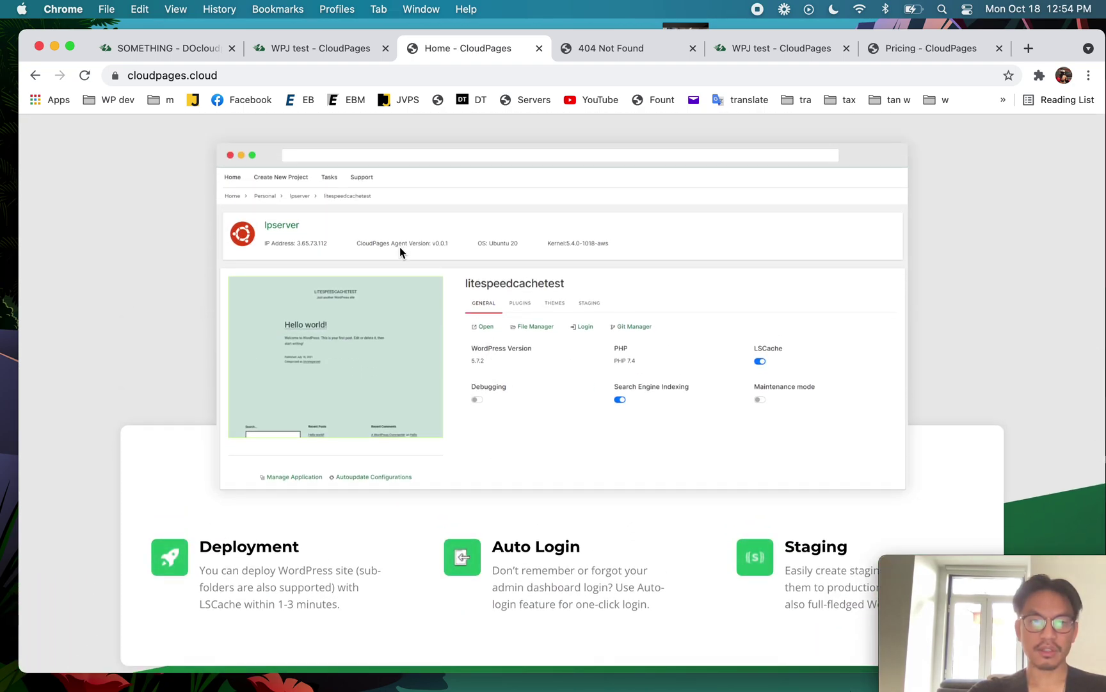
scroll(400, 246, "down", 5)
scroll(504, 340, "up", 5)
scroll(509, 334, "down", 2)
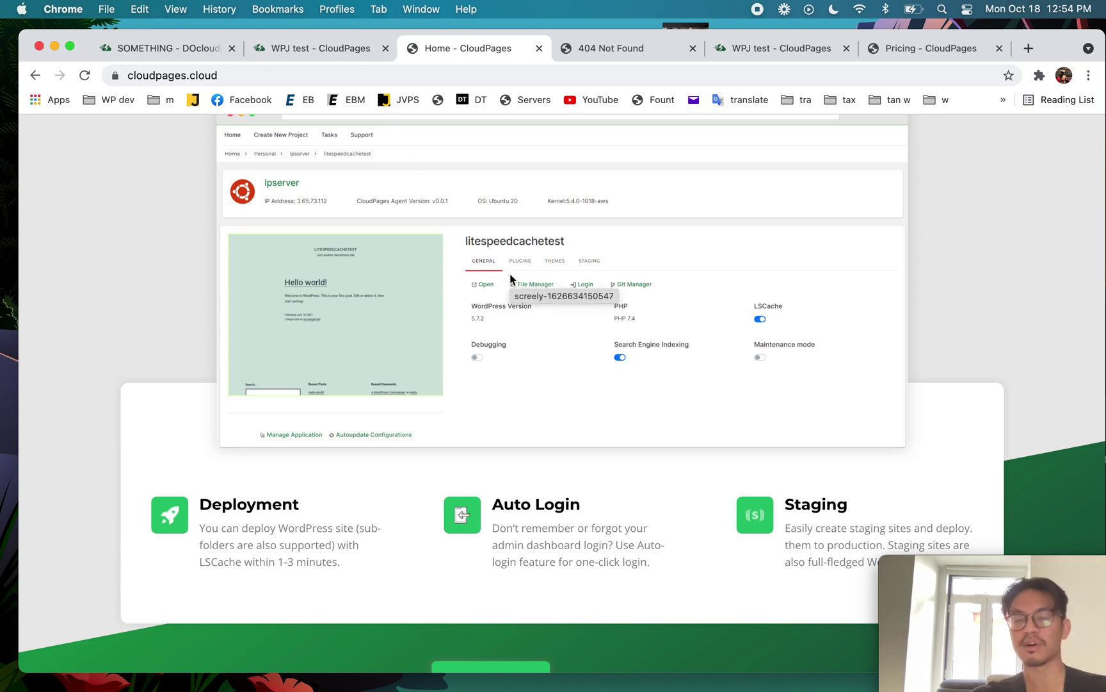
left_click(291, 48)
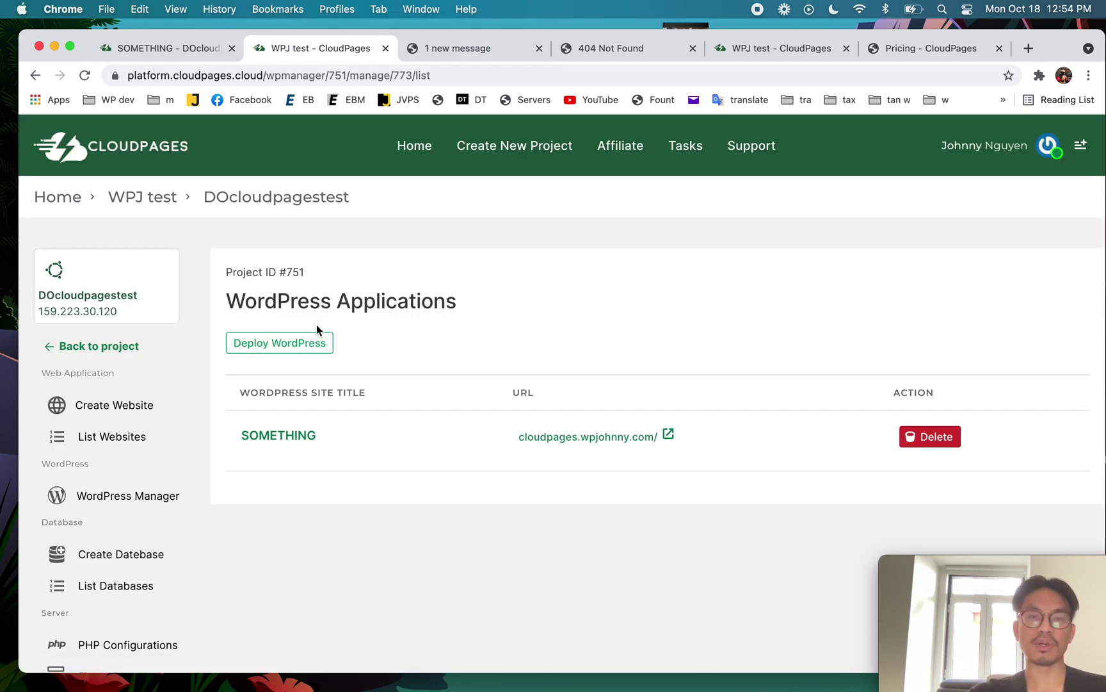
Open the SOMETHING site's management page, then compare both copies of the SOMETHING deployment page
scroll(287, 574, "down", 5)
scroll(287, 575, "up", 4)
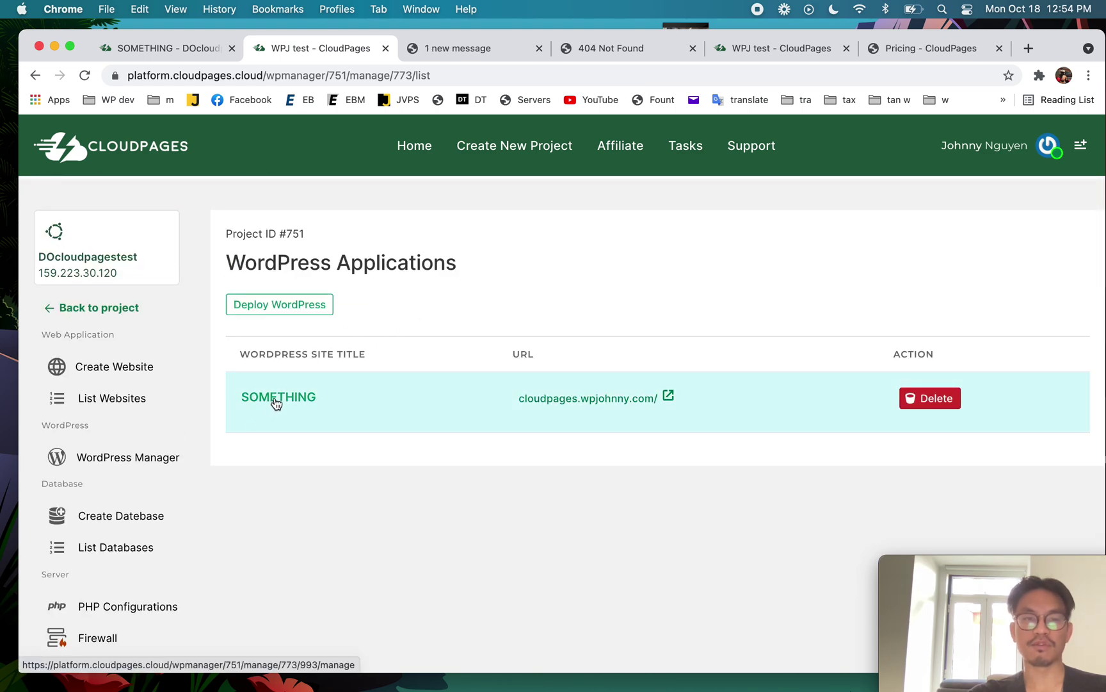
left_click(276, 402)
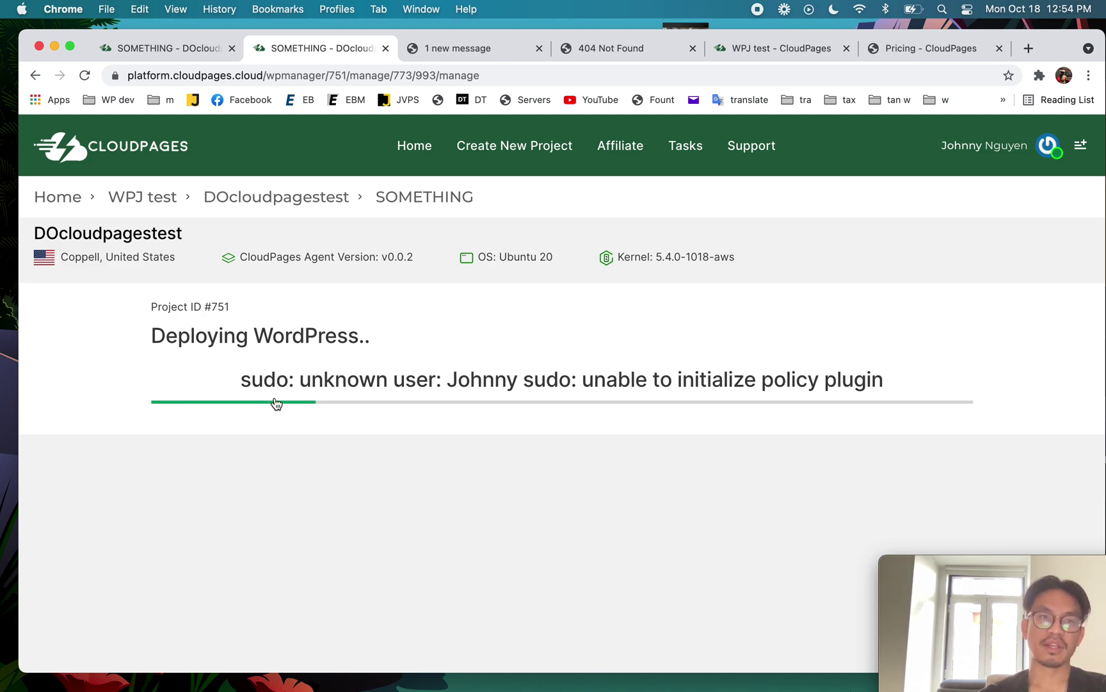
left_click(145, 51)
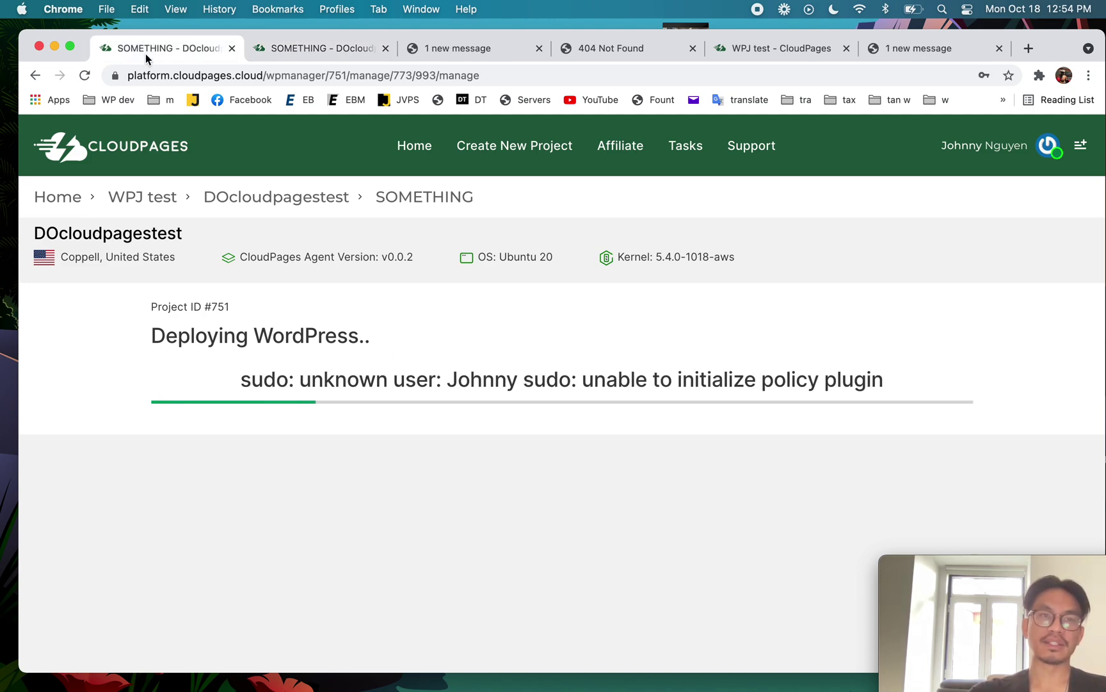
left_click(319, 66)
left_click(319, 52)
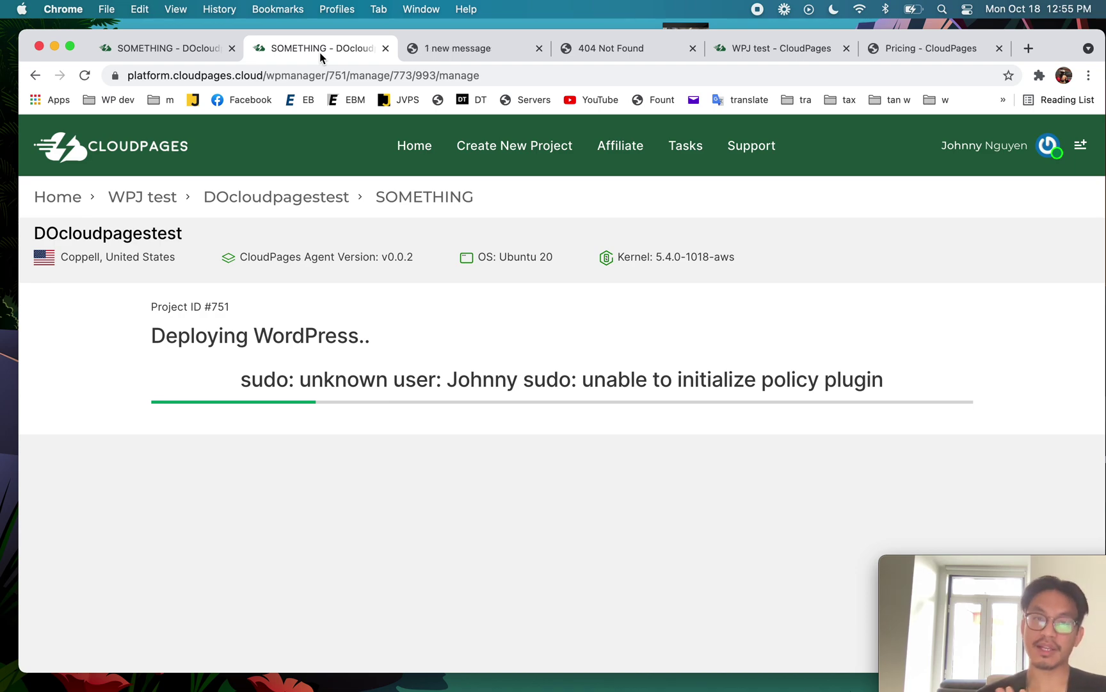
left_click(158, 50)
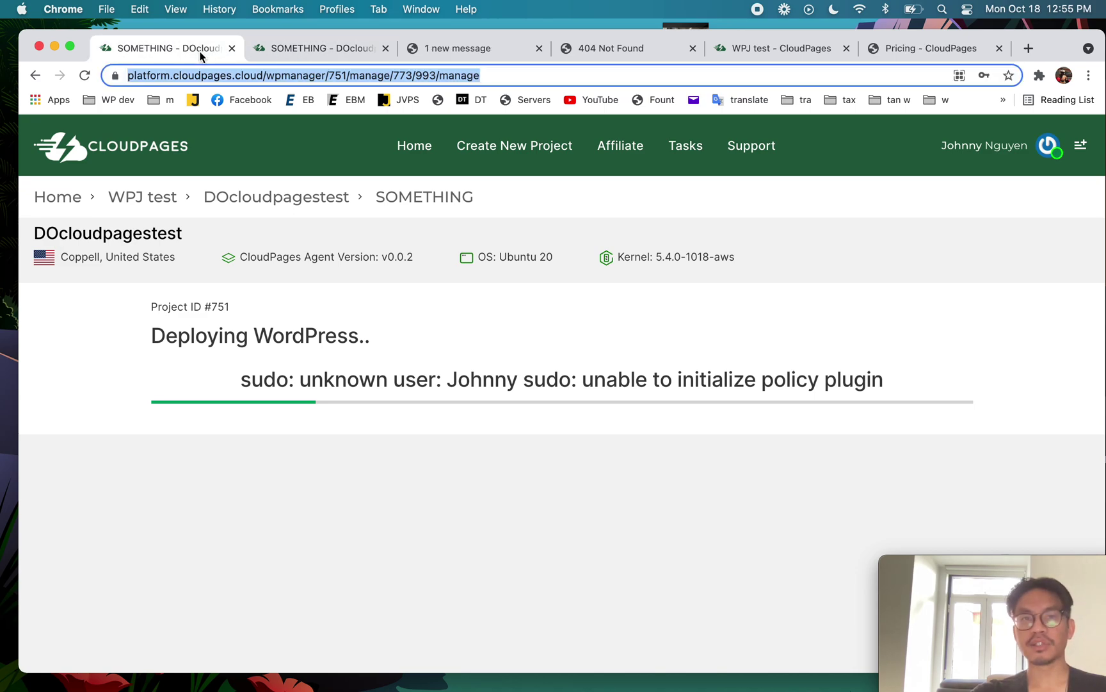
left_click(302, 55)
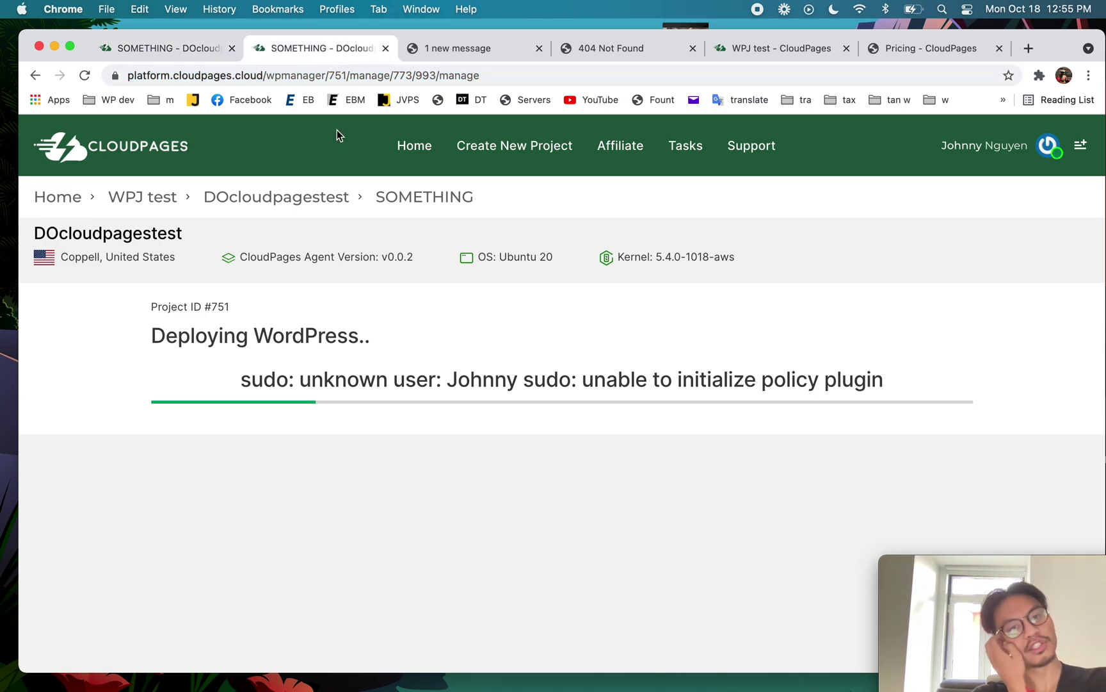
Go back to the Home dashboard, open the WPJ test project, and return to the deployment page
left_click(88, 202)
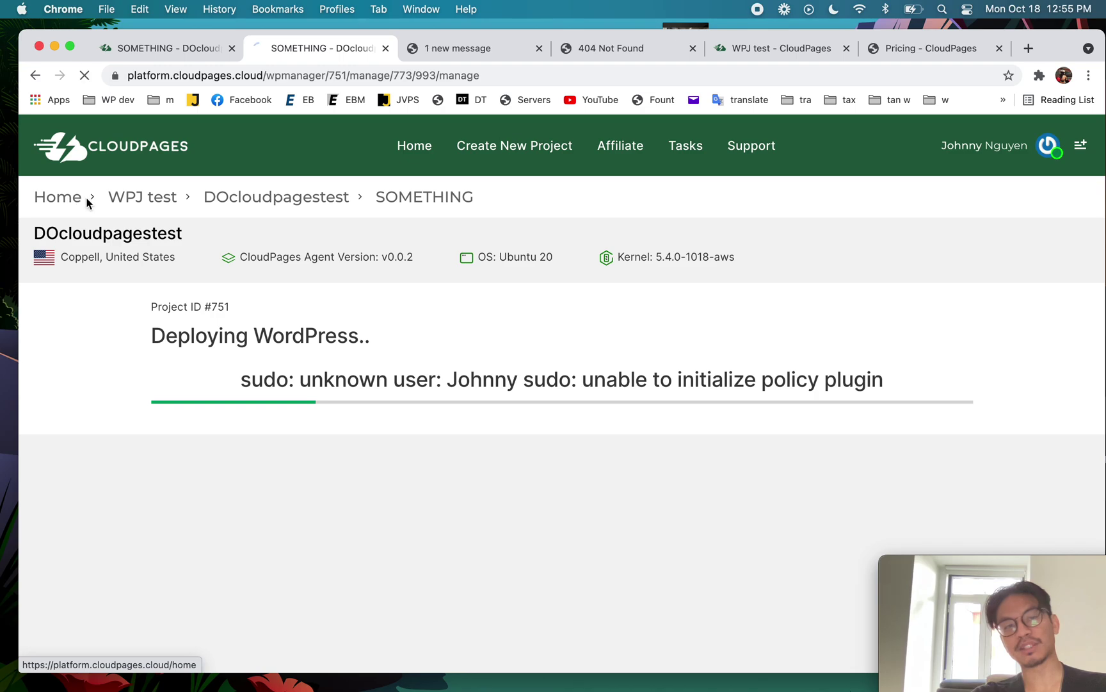
left_click(179, 340)
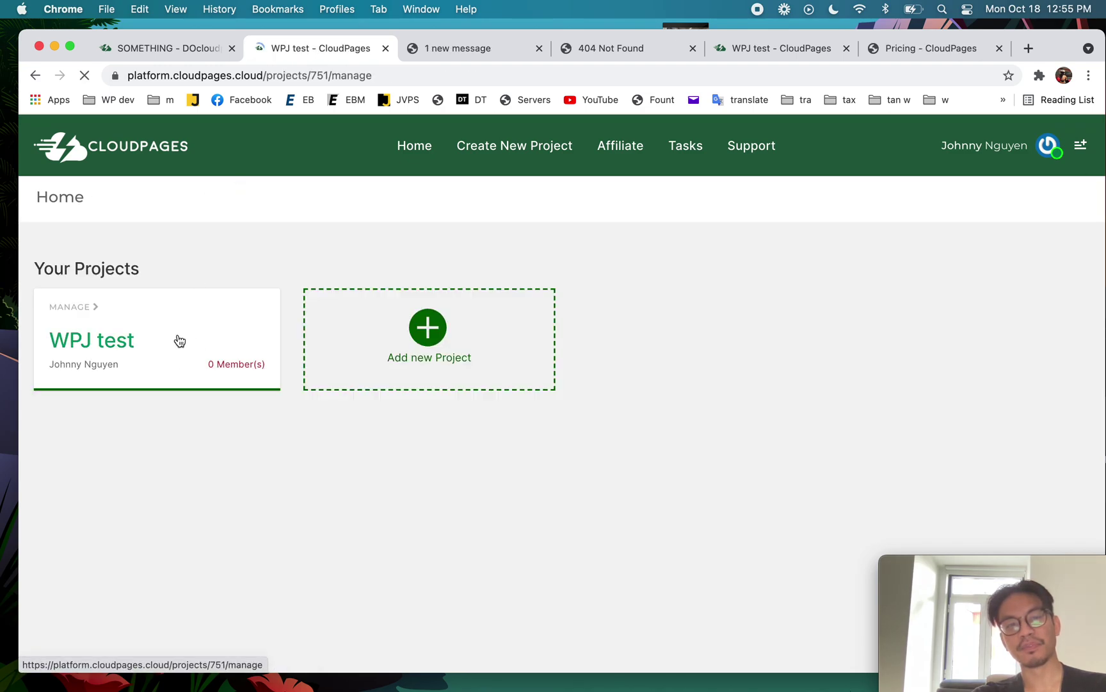
scroll(255, 544, "down", 5)
scroll(223, 549, "up", 5)
scroll(148, 416, "down", 1)
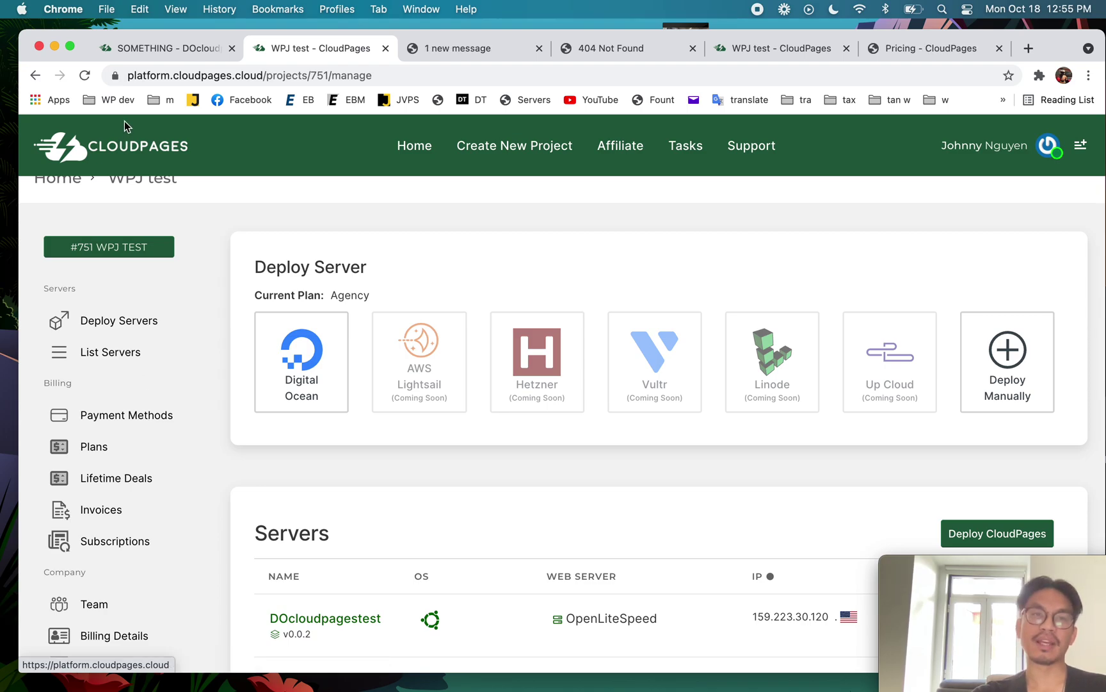
left_click(188, 57)
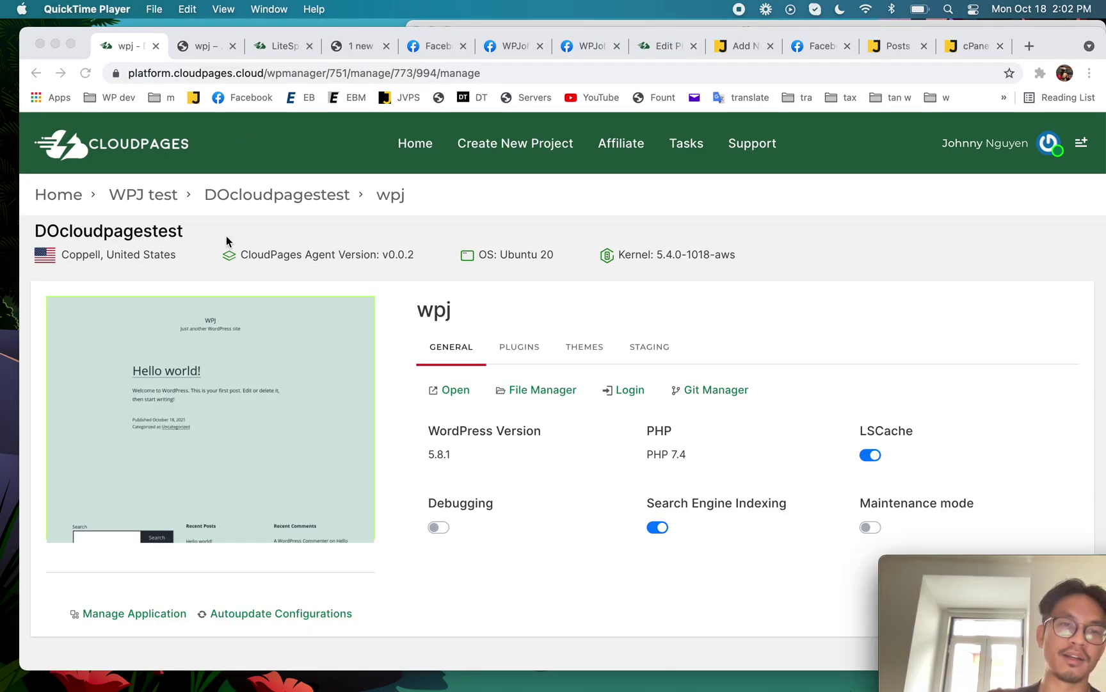
Open the live cloudpages.wpjohnny.com site from the DOcloudpagestest server's website list
left_click(385, 201)
left_click(305, 199)
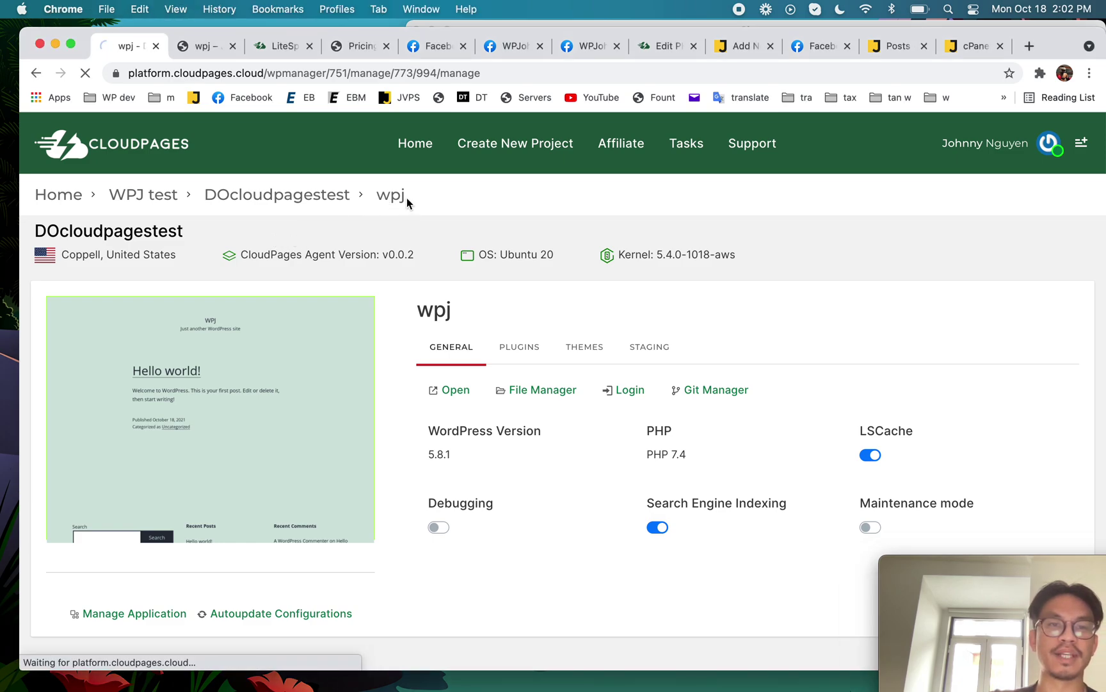
scroll(291, 375, "down", 1)
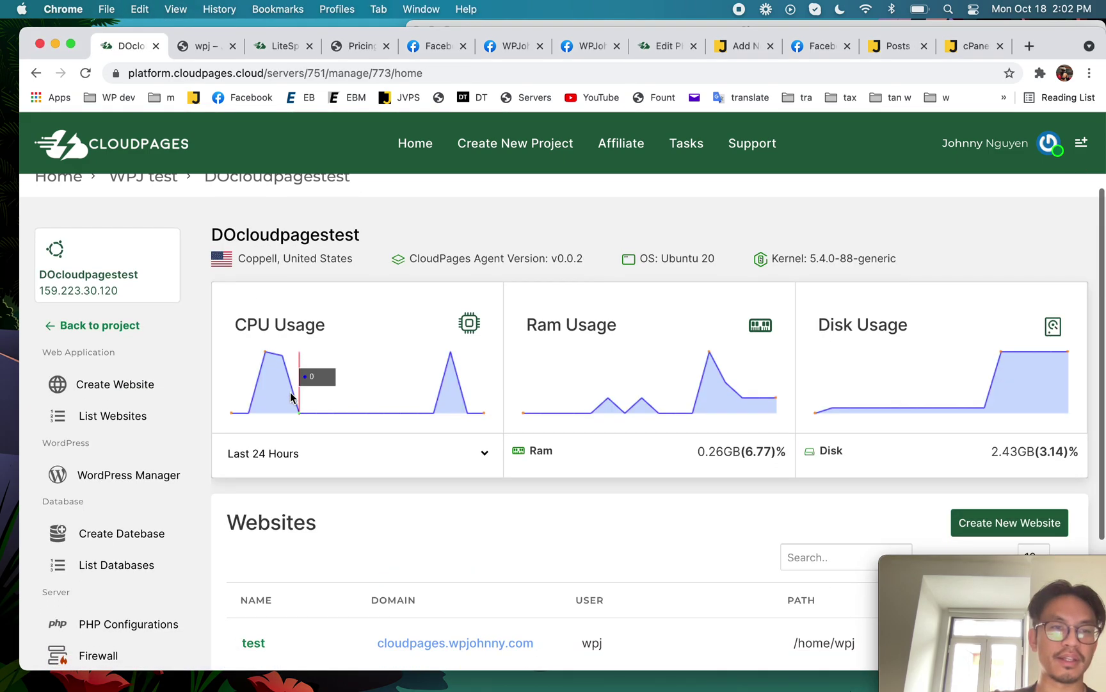
left_click(96, 415)
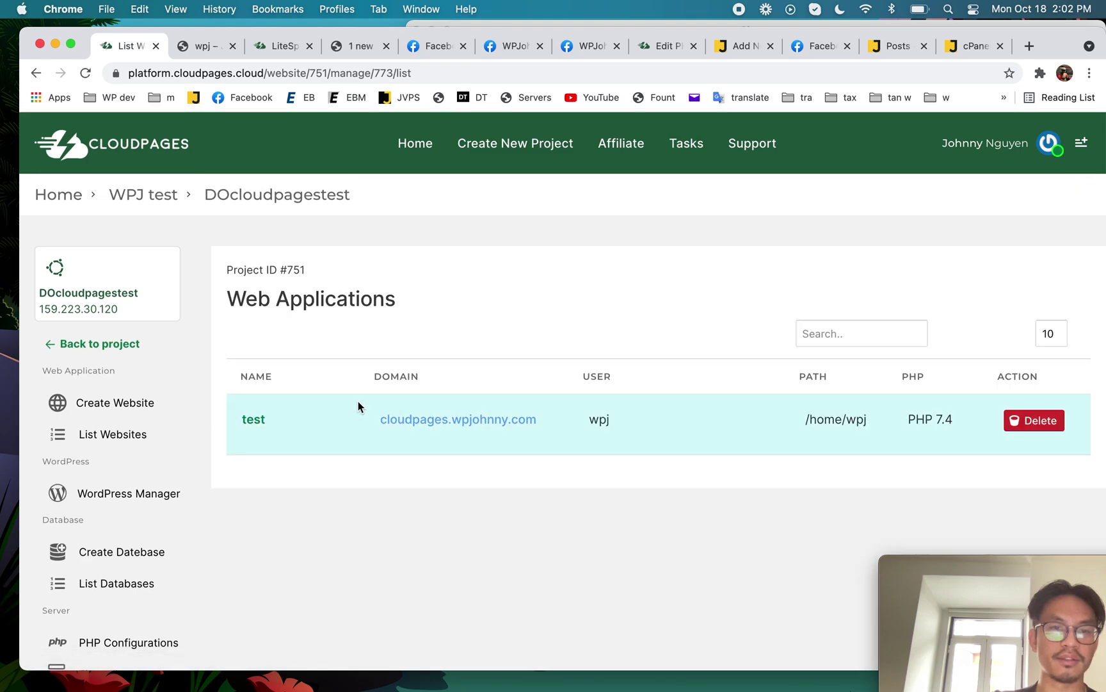
left_click(426, 421)
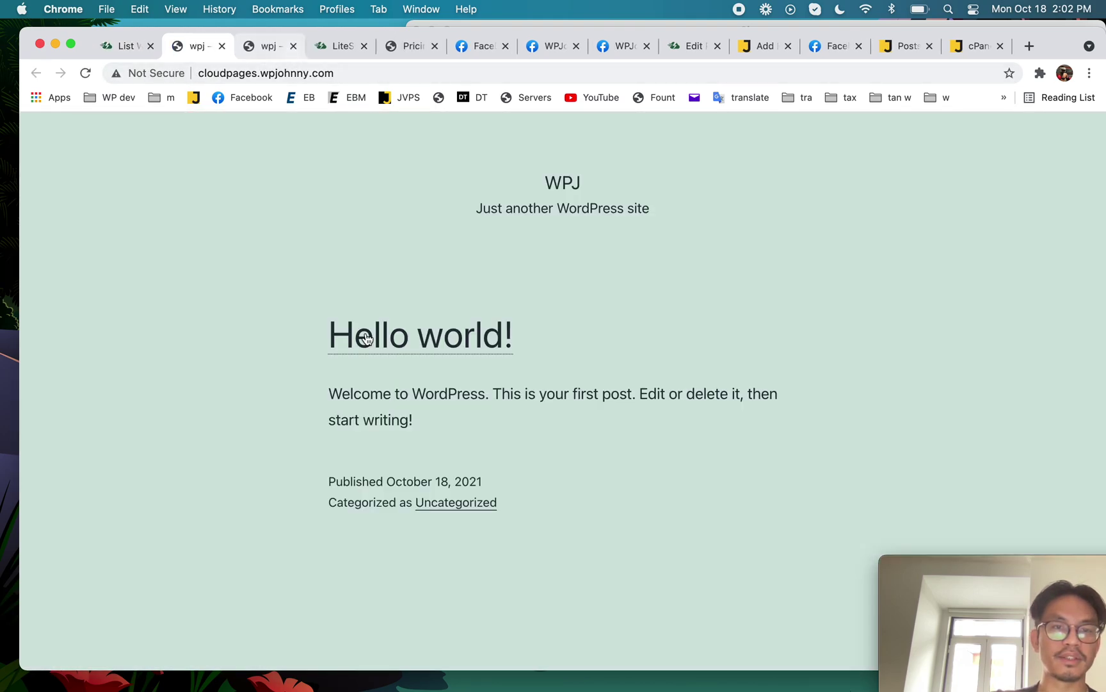
left_click(559, 182)
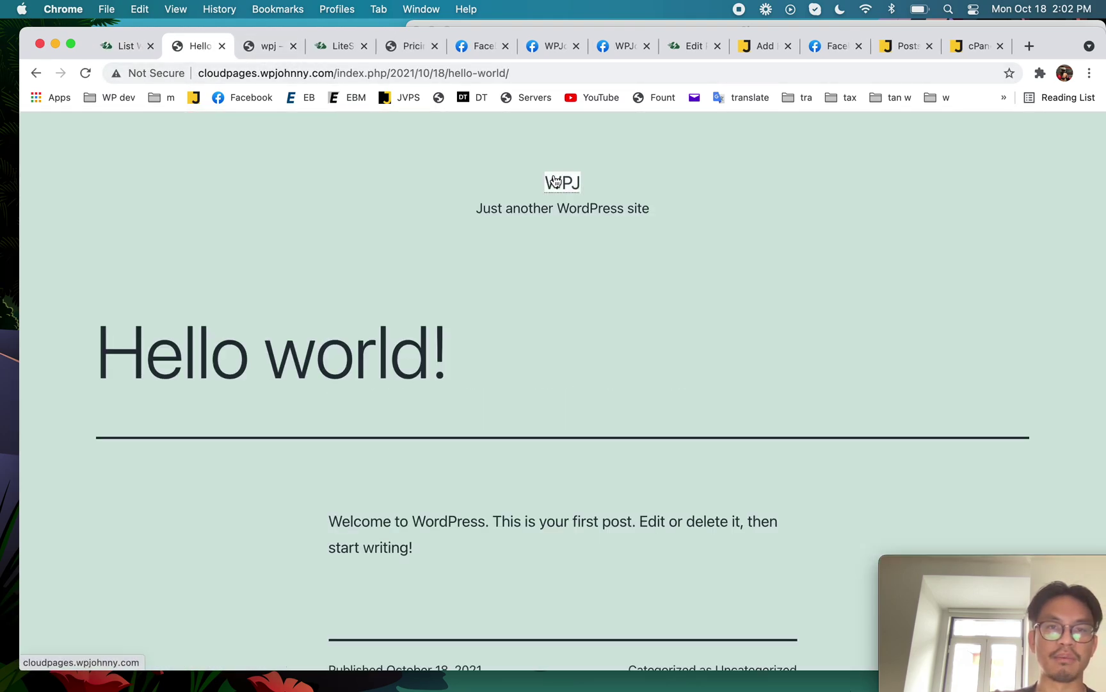
Go to WordPress Manager > wpj and open its files in a new File Manager tab
left_click(121, 42)
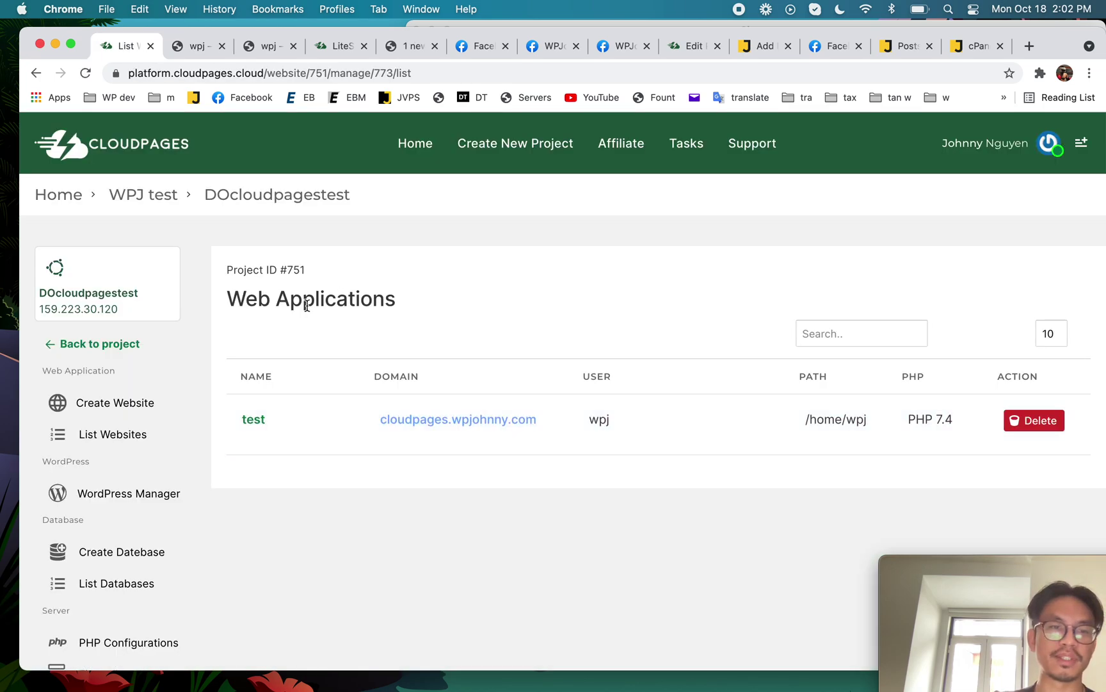
left_click(132, 491)
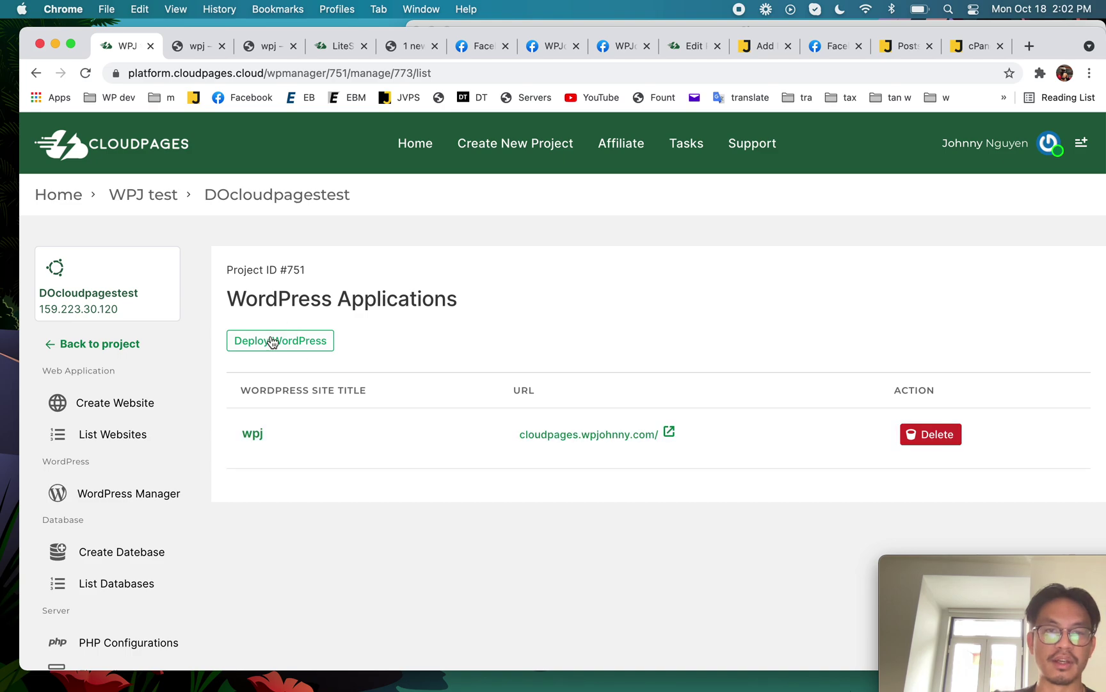
left_click(252, 436)
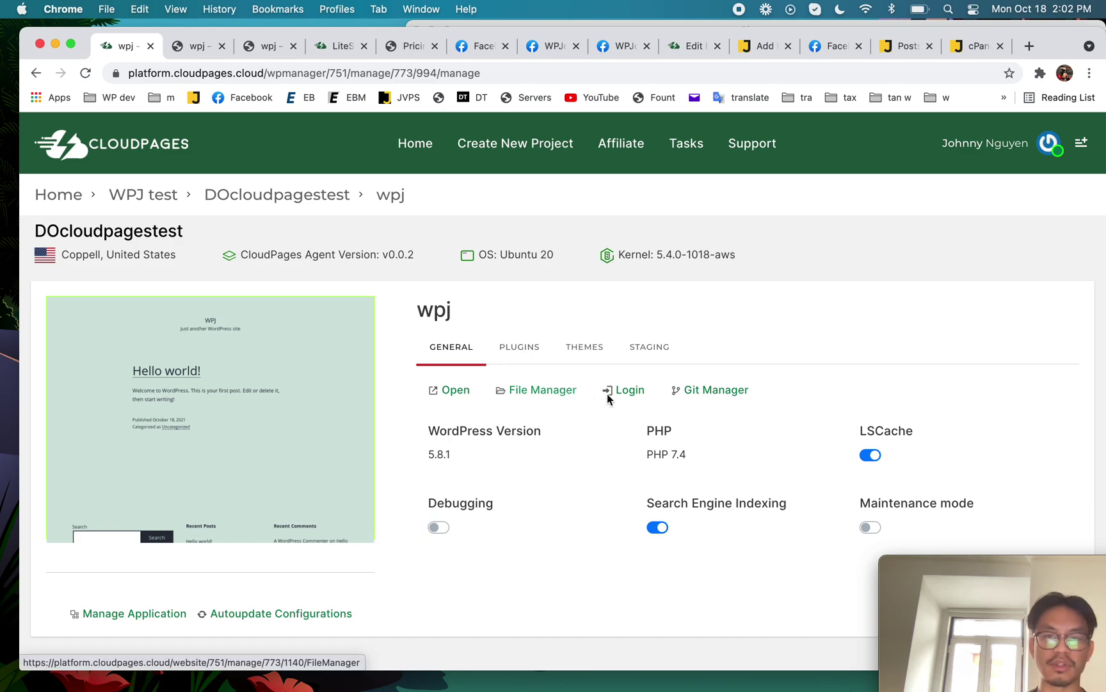
left_click(542, 390)
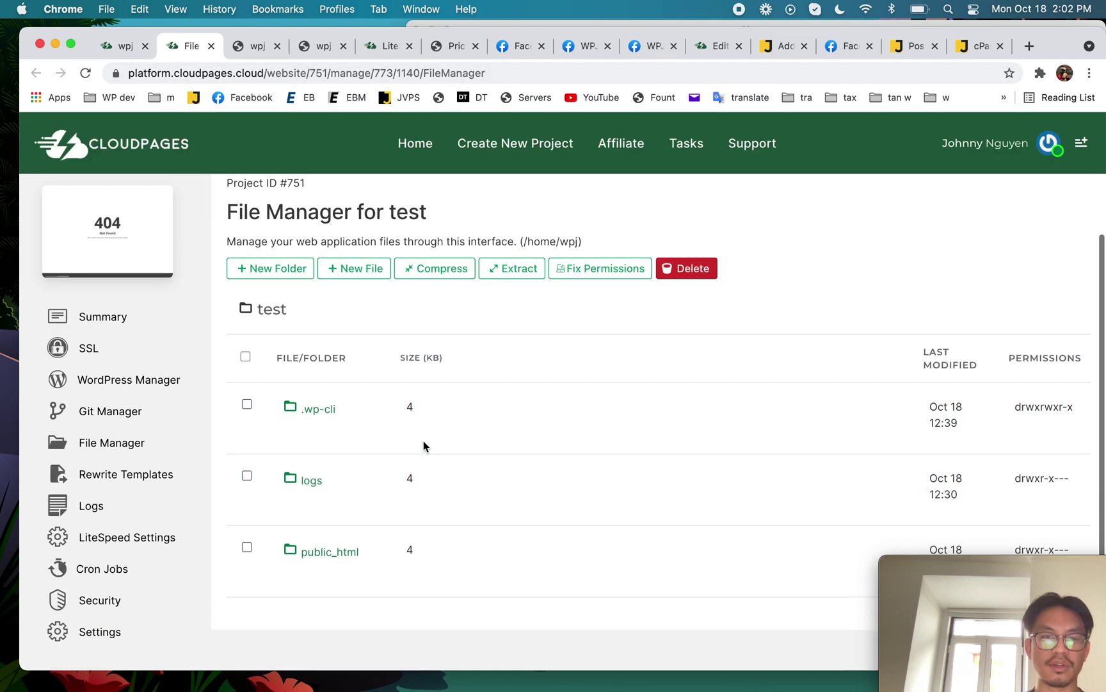
Open wp-config.php from the public_html folder for editing
left_click(332, 554)
scroll(383, 450, "down", 10)
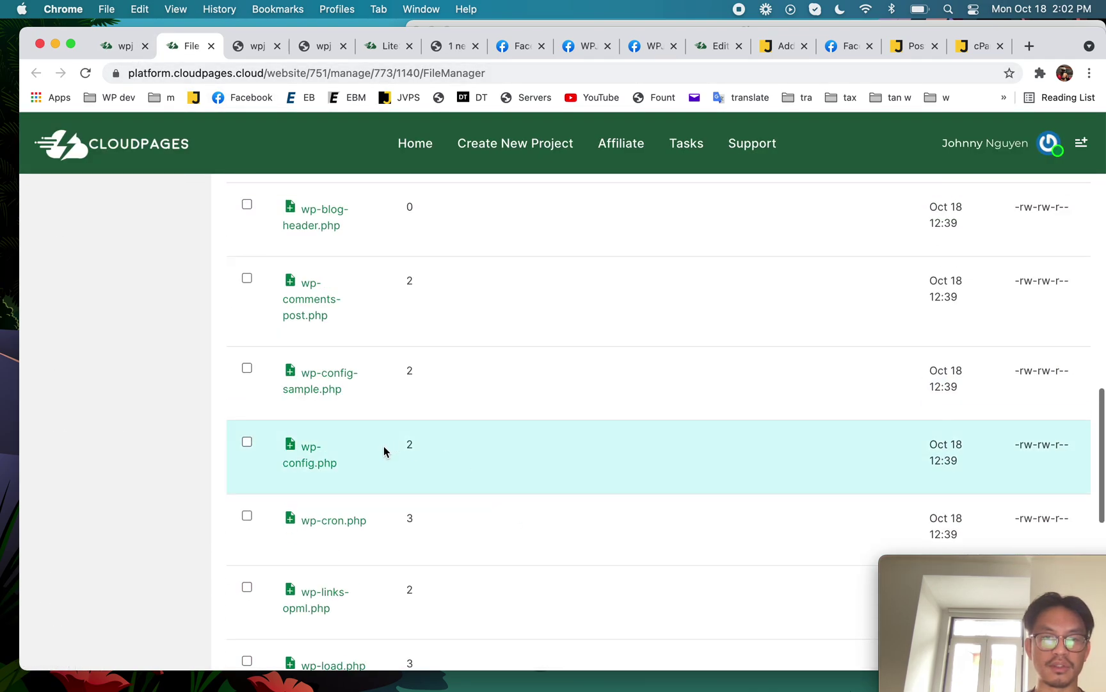
left_click(320, 457)
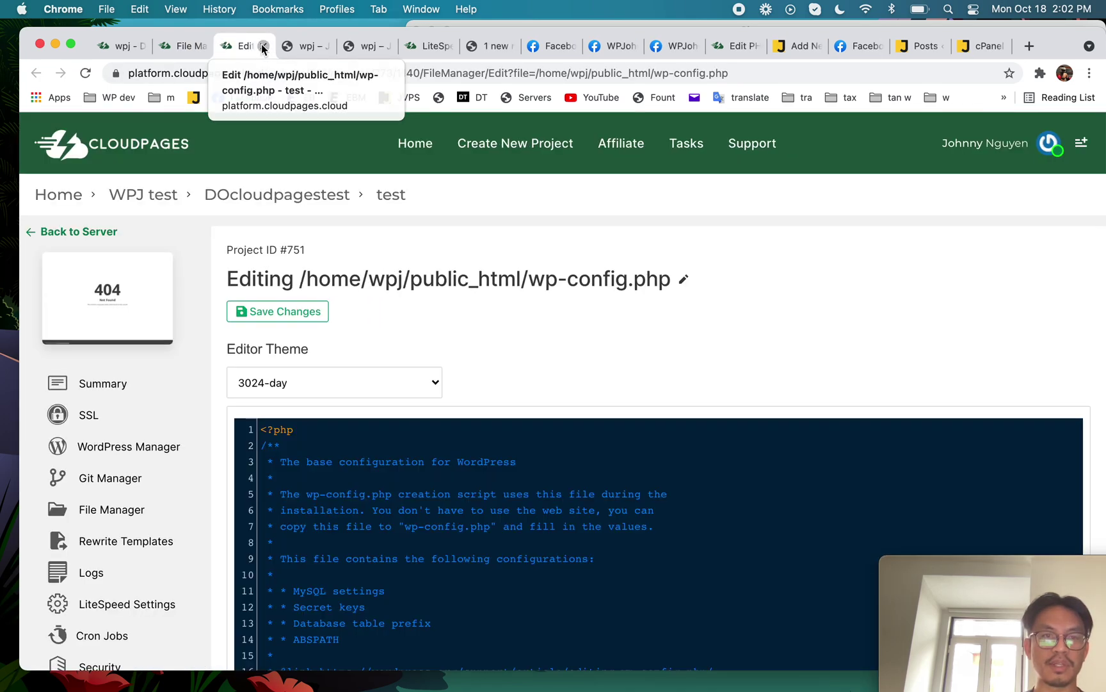
Close the editor, File Manager and live-site tabs, then list the wpj site's plugins
left_click(263, 46)
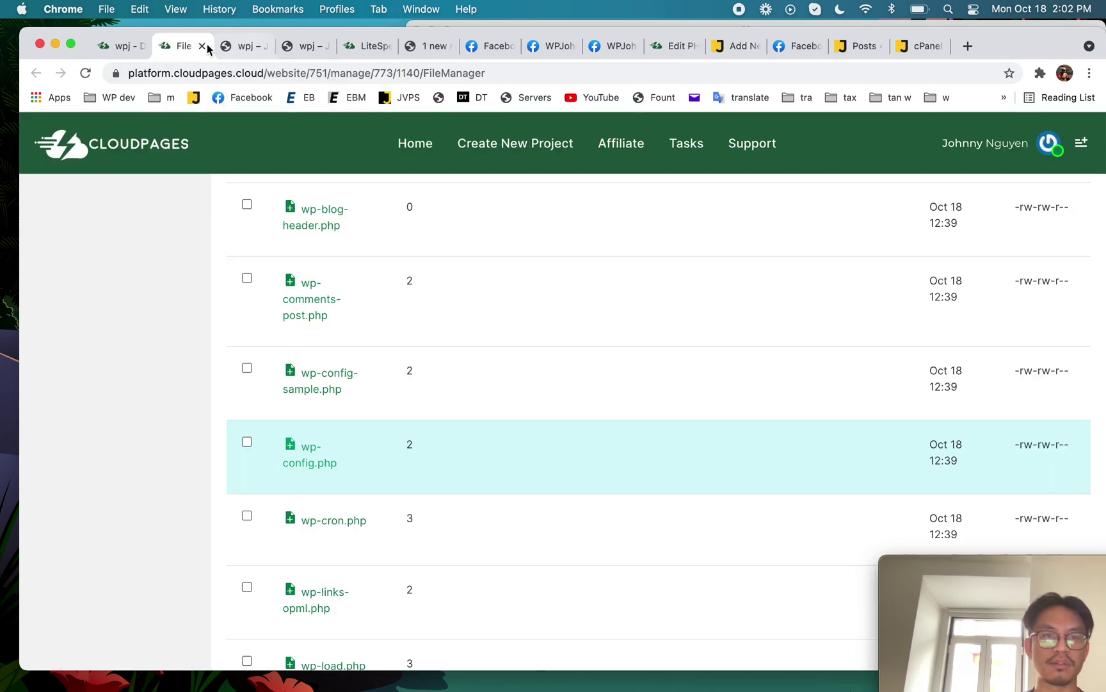
left_click(201, 47)
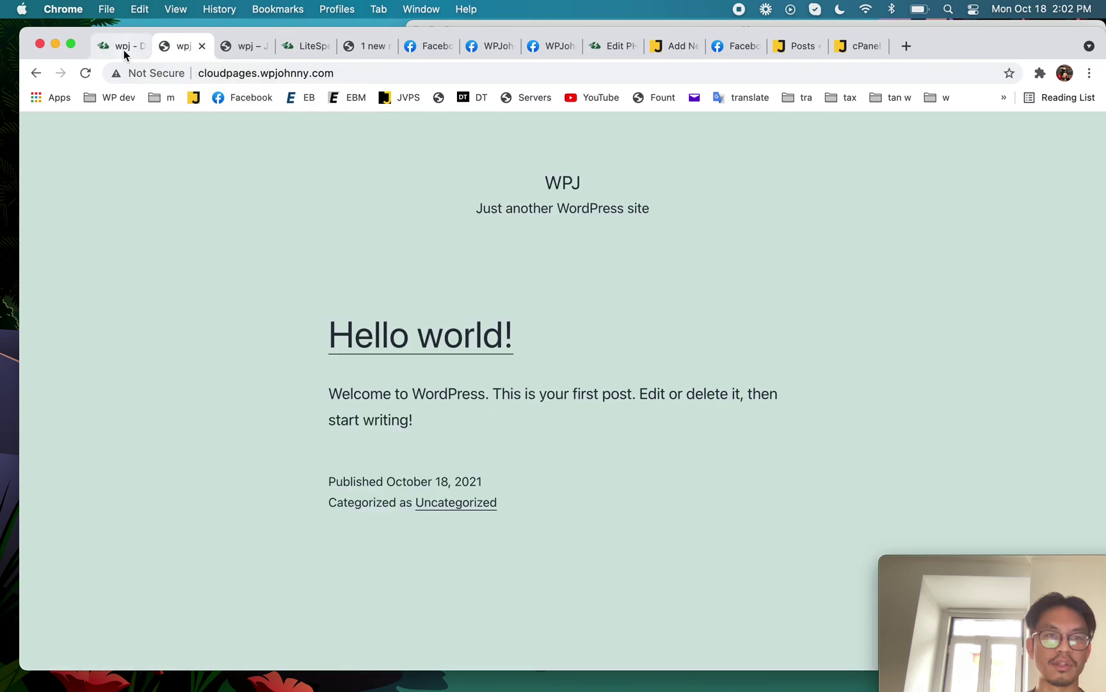
left_click(201, 46)
left_click(128, 48)
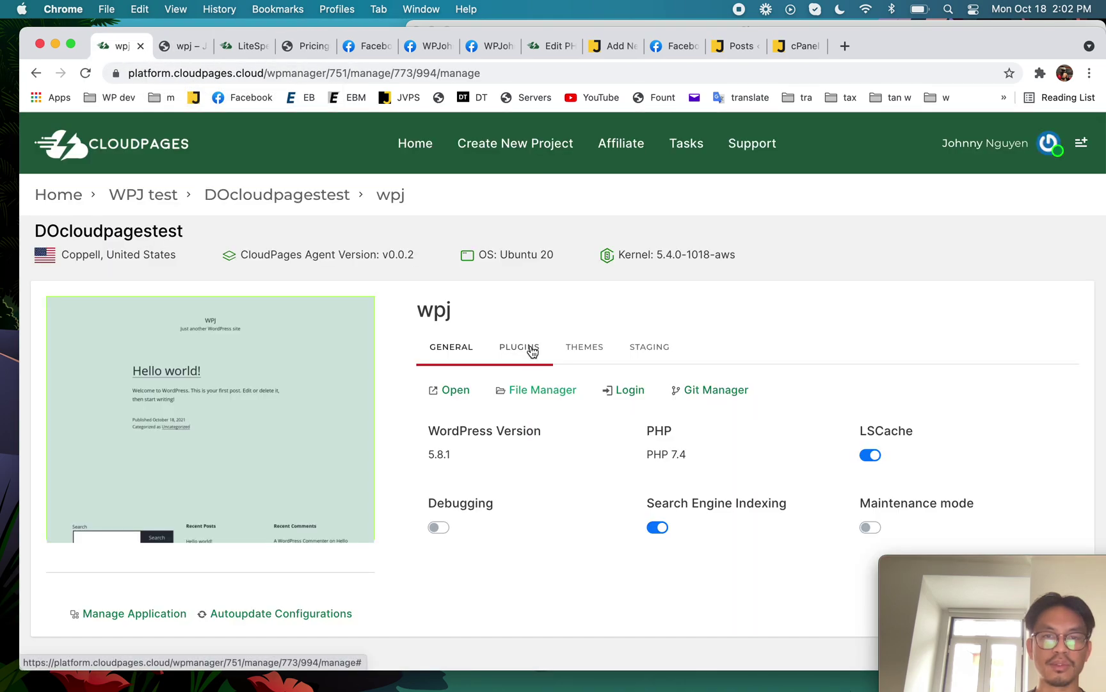
left_click(530, 349)
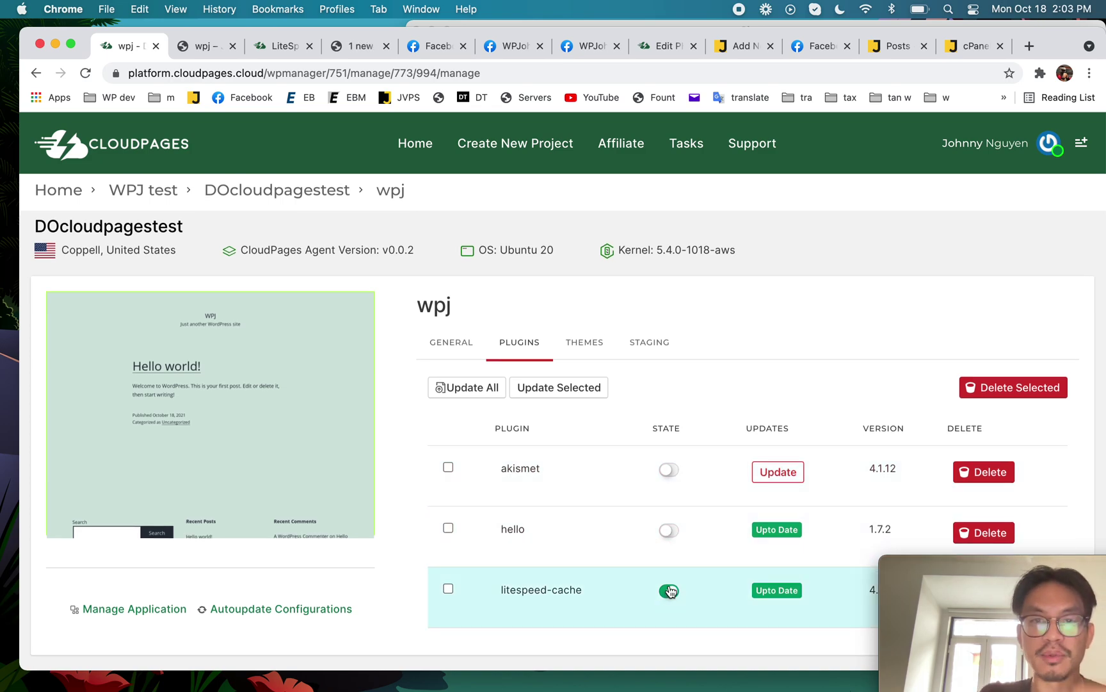
View wpj's installed themes and the staging site form's name and domain fields
left_click(589, 347)
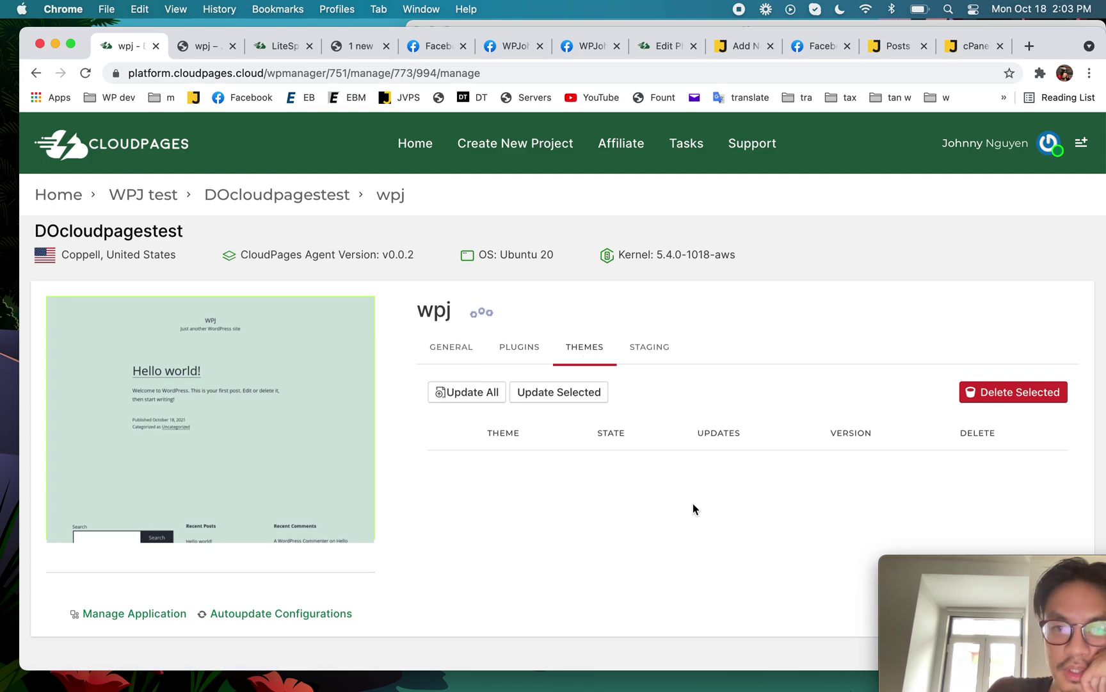
scroll(692, 503, "down", 1)
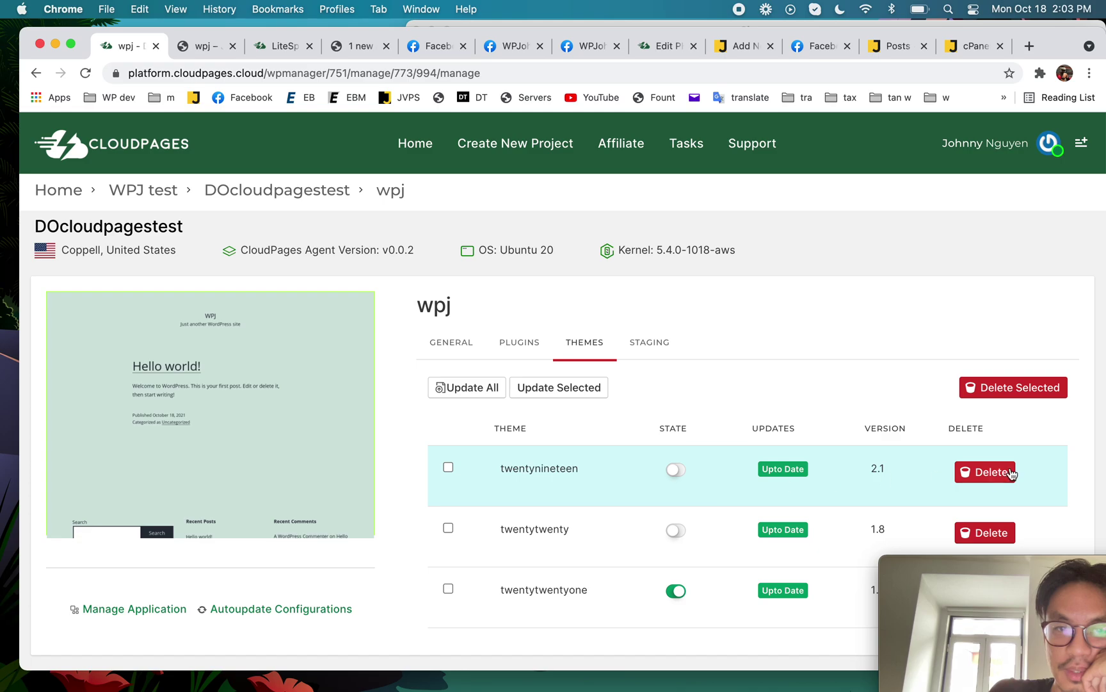
left_click(660, 349)
scroll(659, 512, "down", 3)
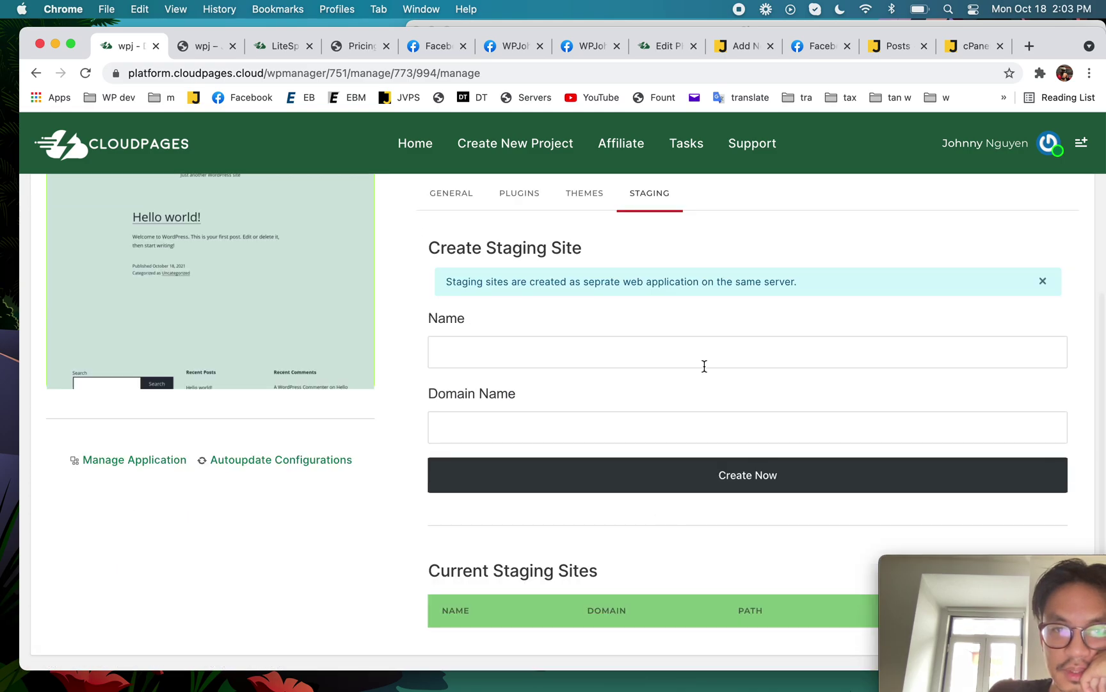
left_click(711, 338)
left_click(609, 413)
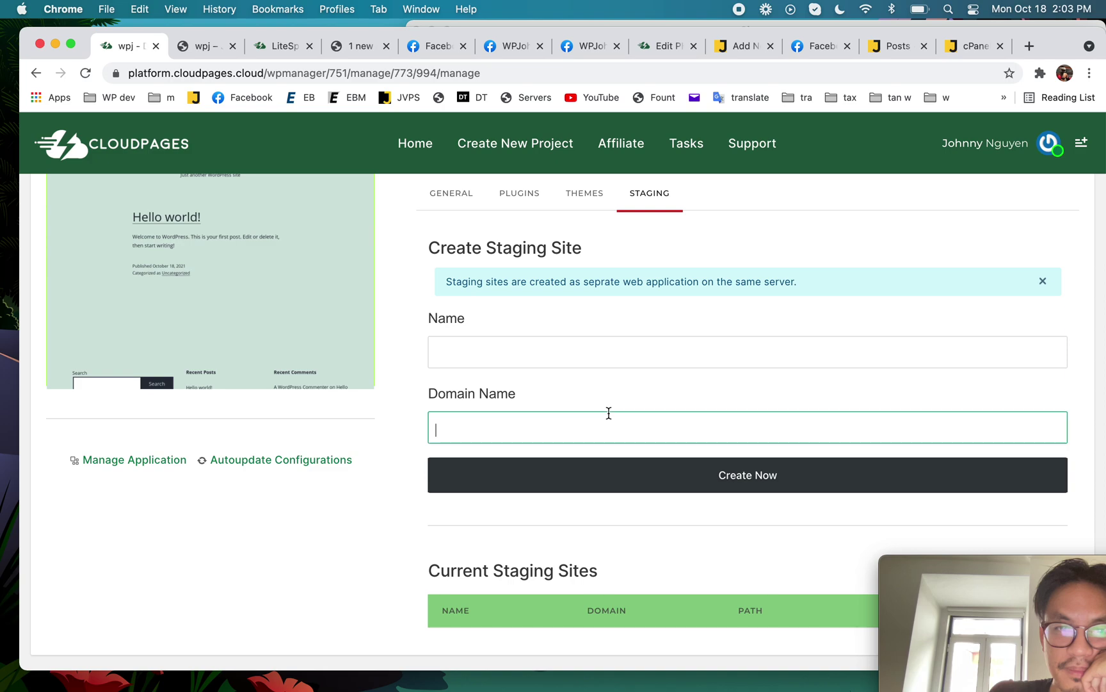
Open the test web application's overview and its LiteSpeed Settings page
left_click(151, 460)
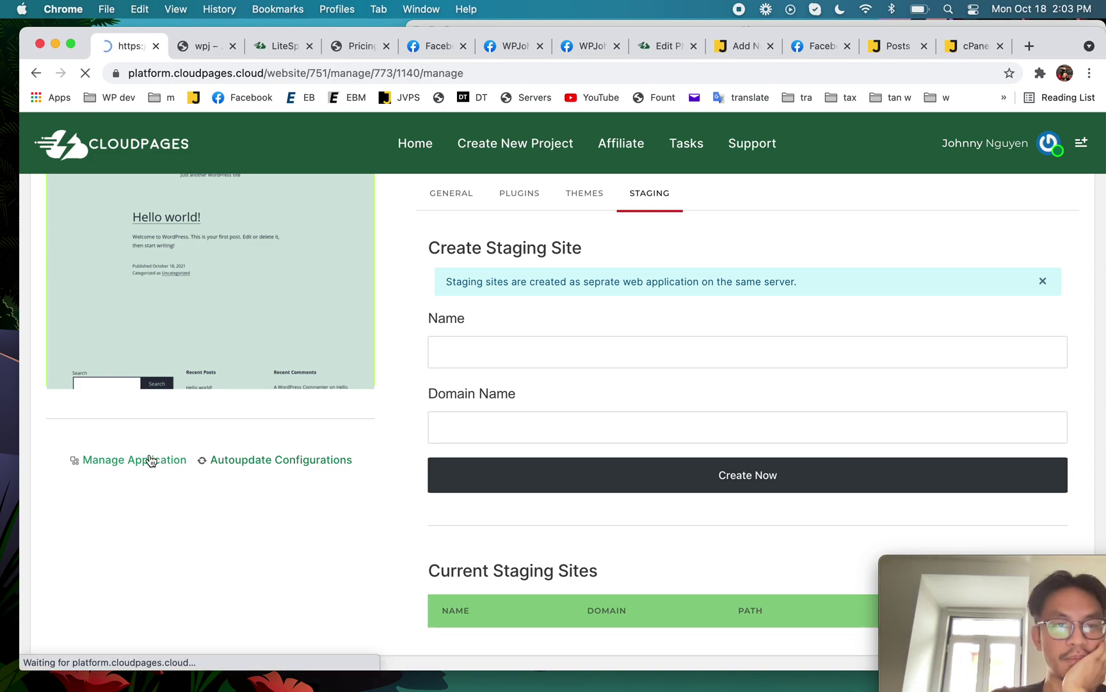
scroll(165, 630, "down", 2)
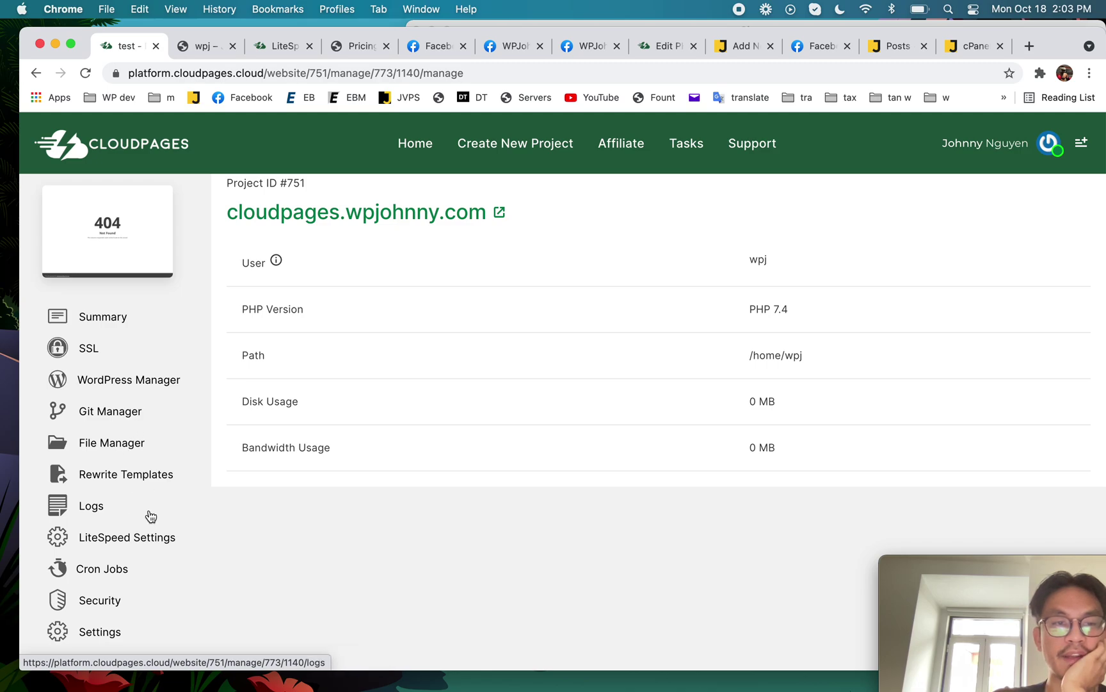
left_click(128, 549)
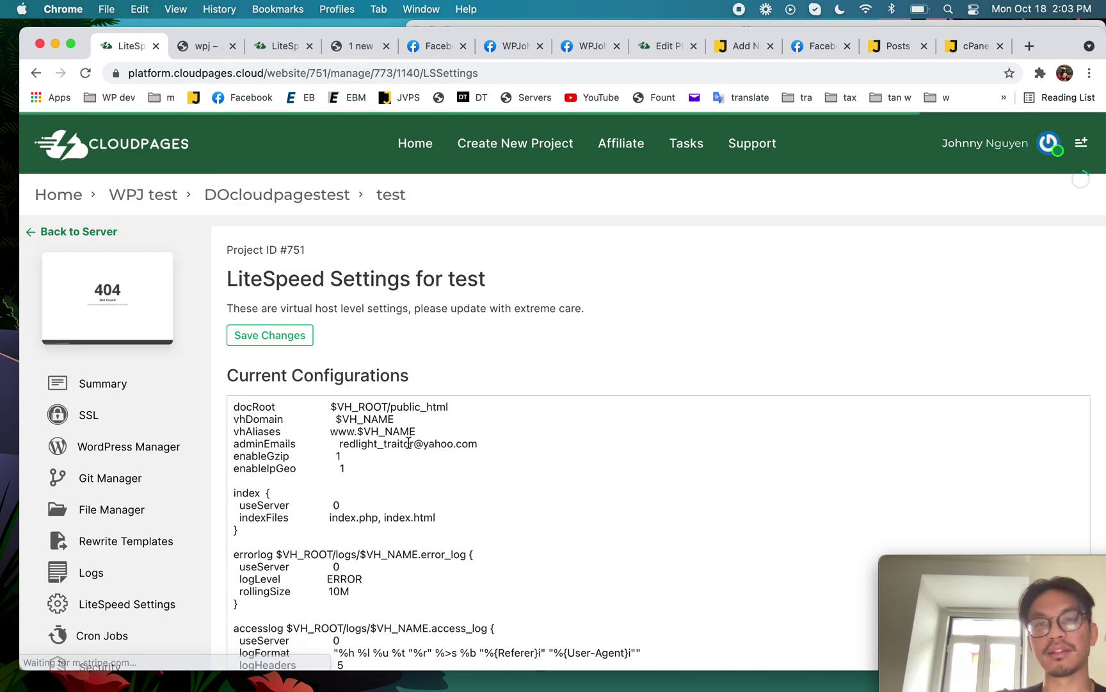